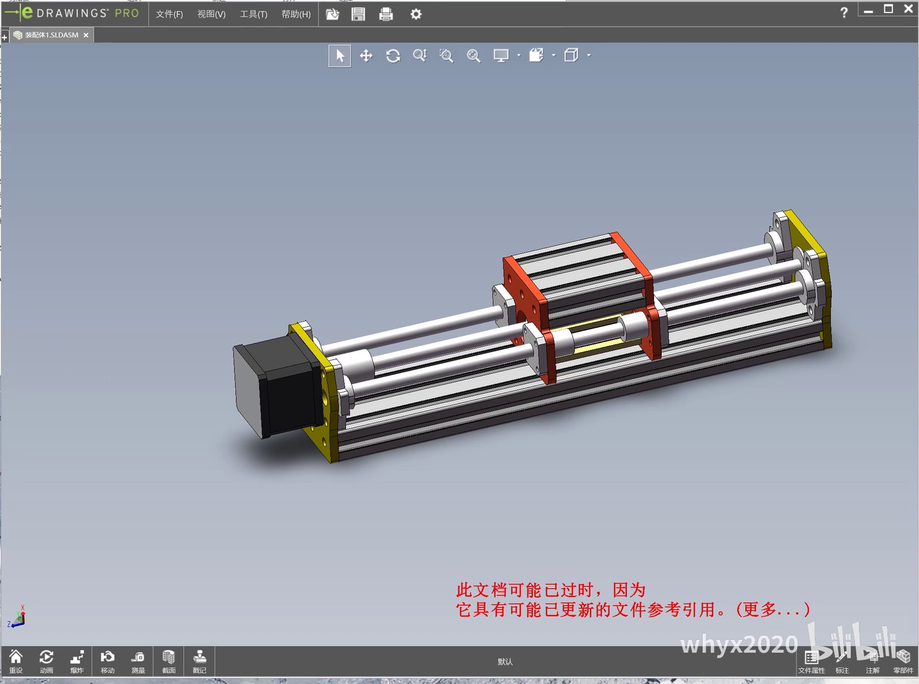
# Step: Open a second read-only copy of 装配体1.SLDASM through File > Open
pyautogui.scroll(-2, 471, 340)
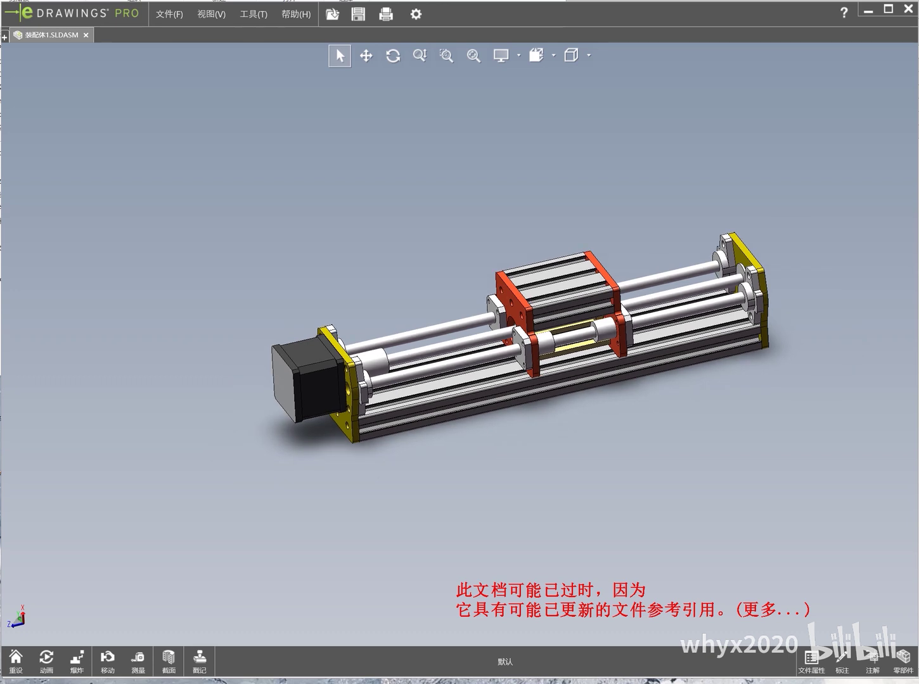
pyautogui.scroll(2, 418, 253)
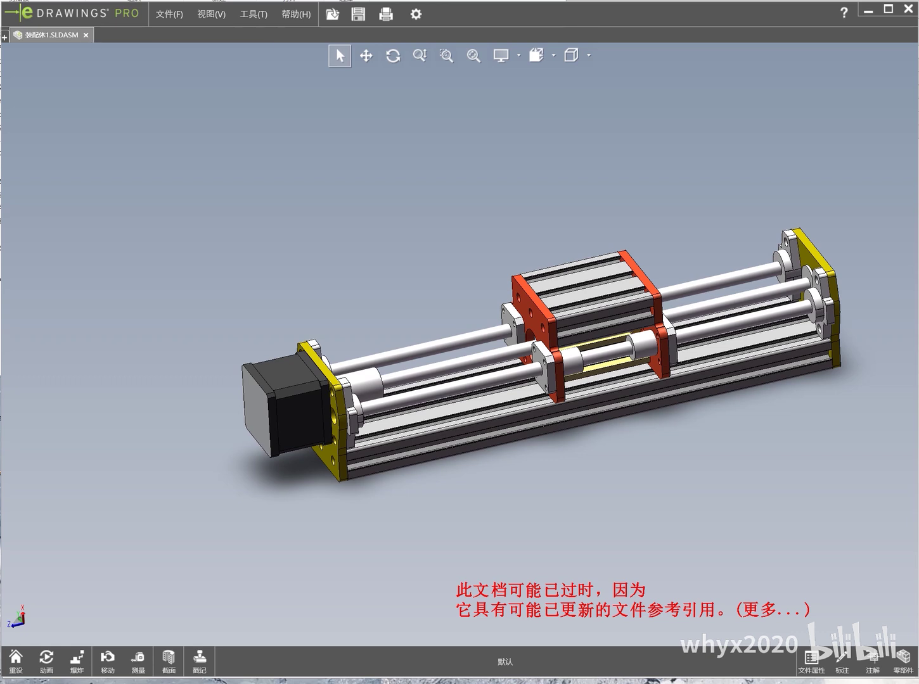
pyautogui.hotkey('alt', 'f')
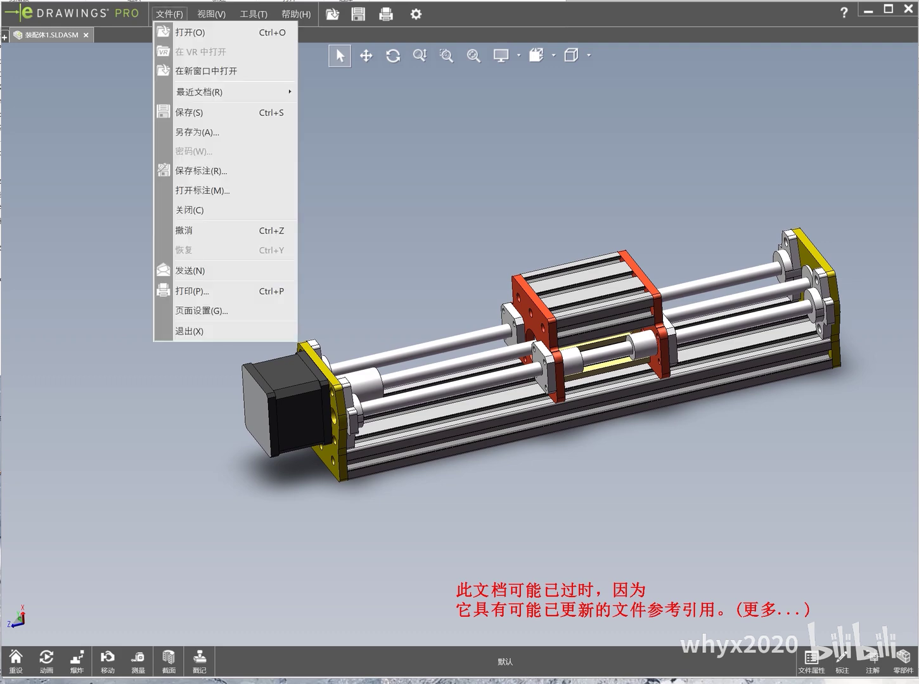
pyautogui.press('Return')
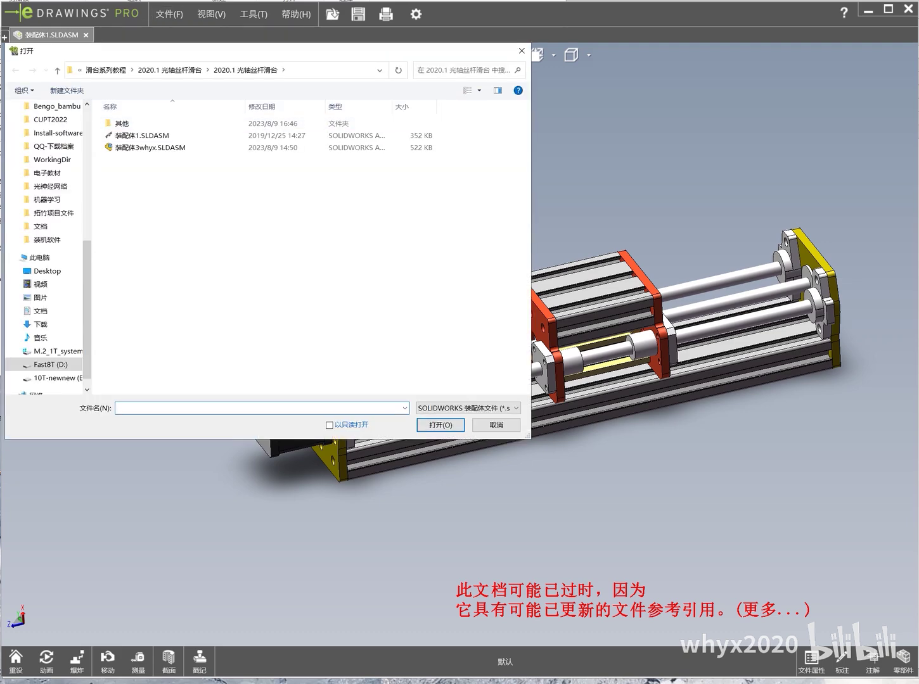
pyautogui.hotkey('alt', 'Down')
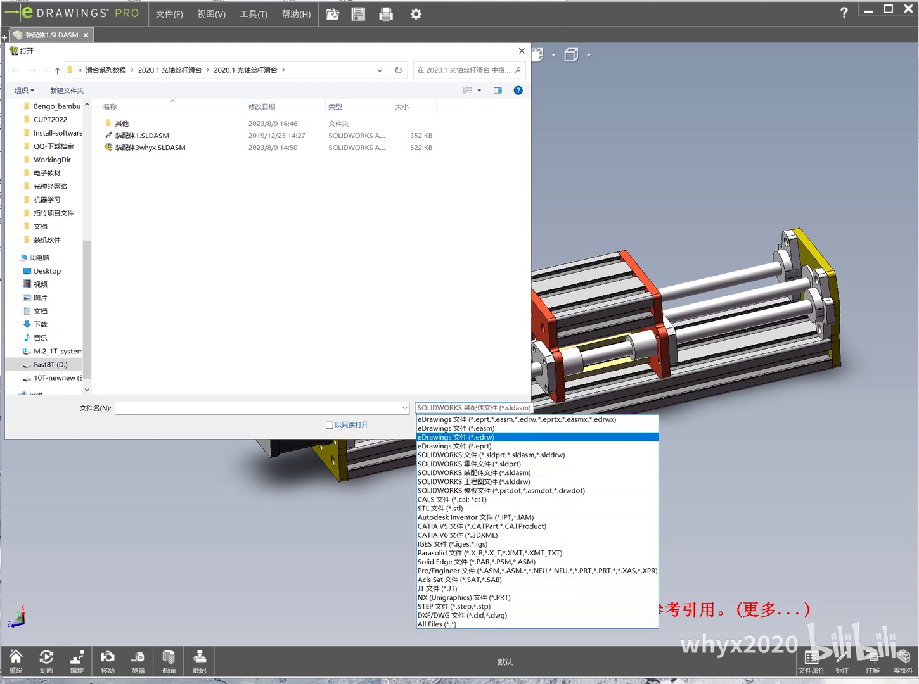
pyautogui.press('Escape')
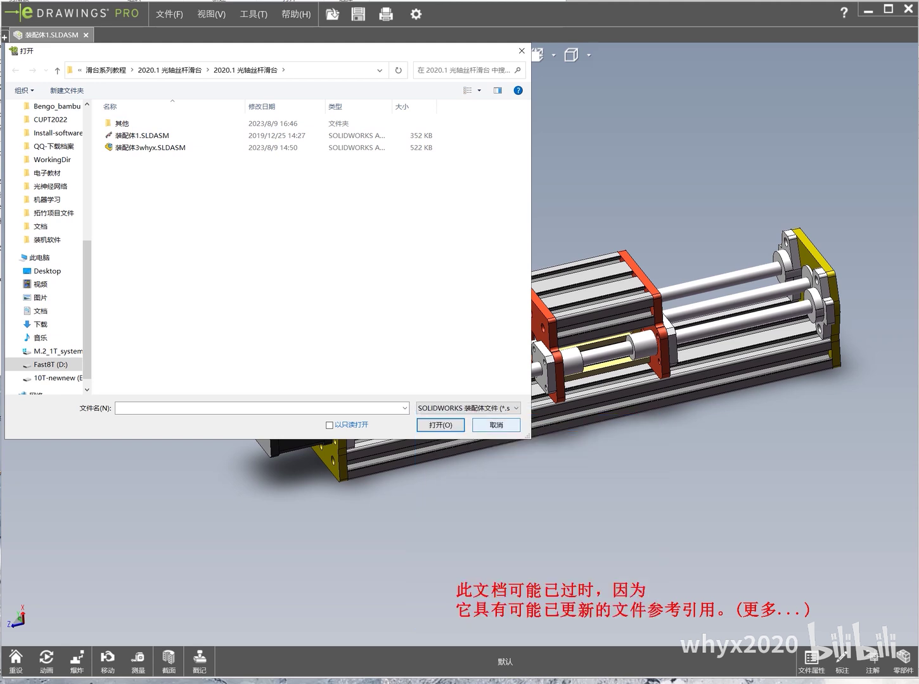
pyautogui.click(142, 135)
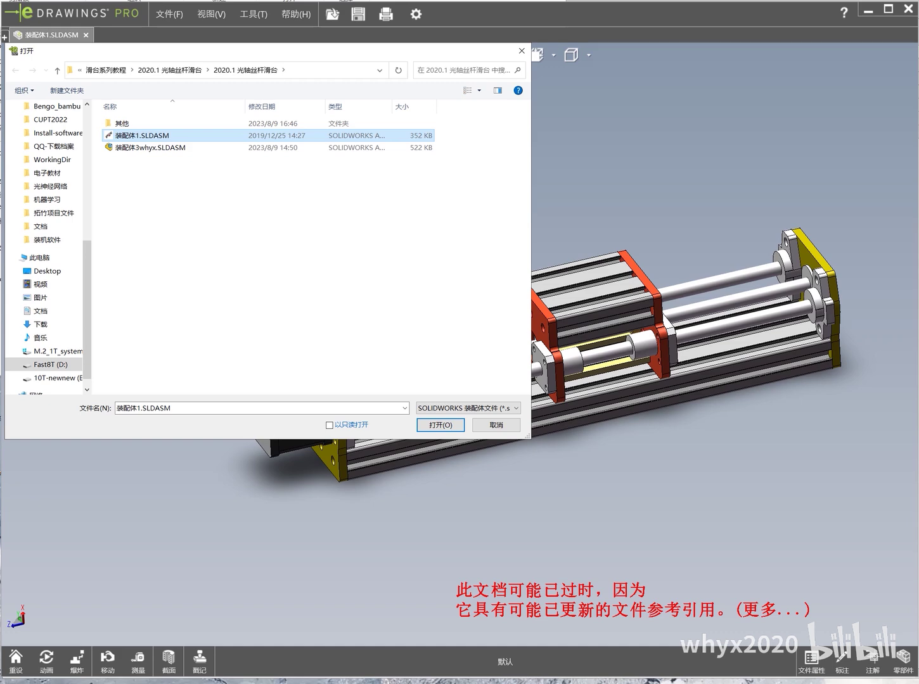
pyautogui.press('Return')
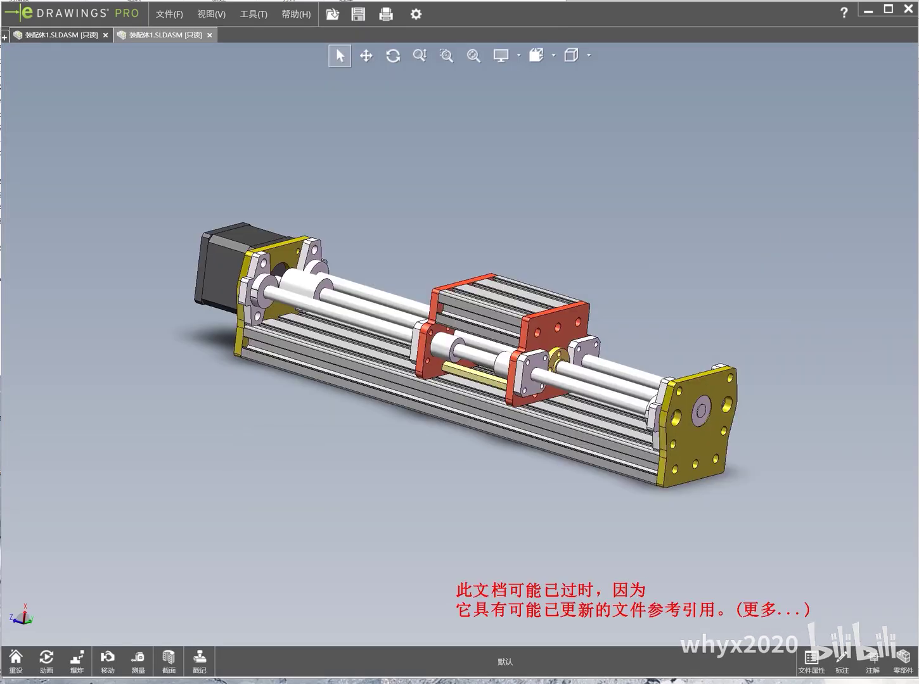
# Step: Close the duplicate 装配体1.SLDASM tab and show the 零部件 component list
pyautogui.click(106, 35)
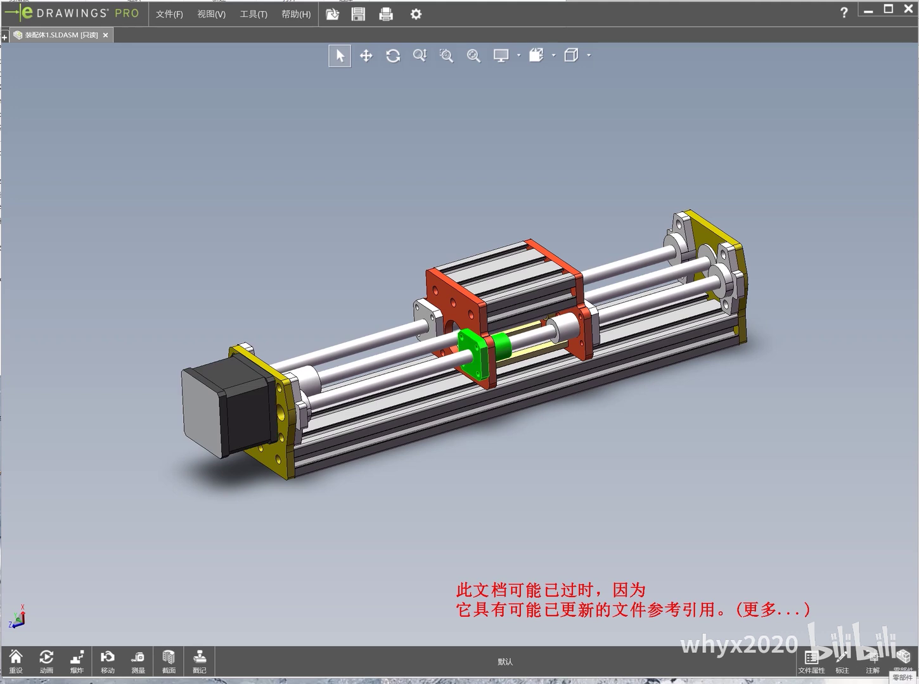
pyautogui.click(903, 656)
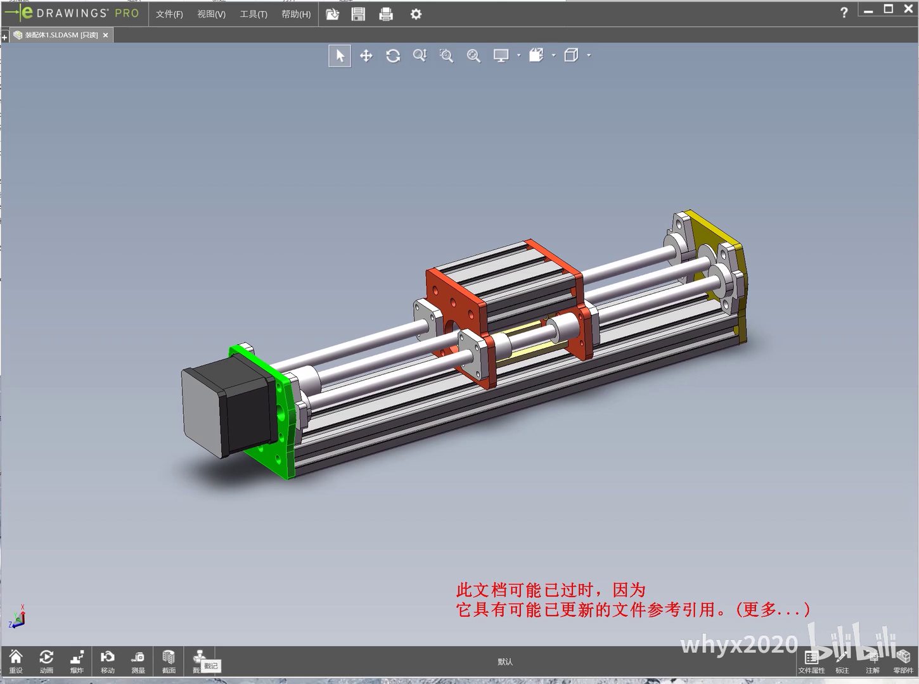
# Step: Try a 截面 section cut, then start 测量 with millimetre and degree units
pyautogui.click(177, 672)
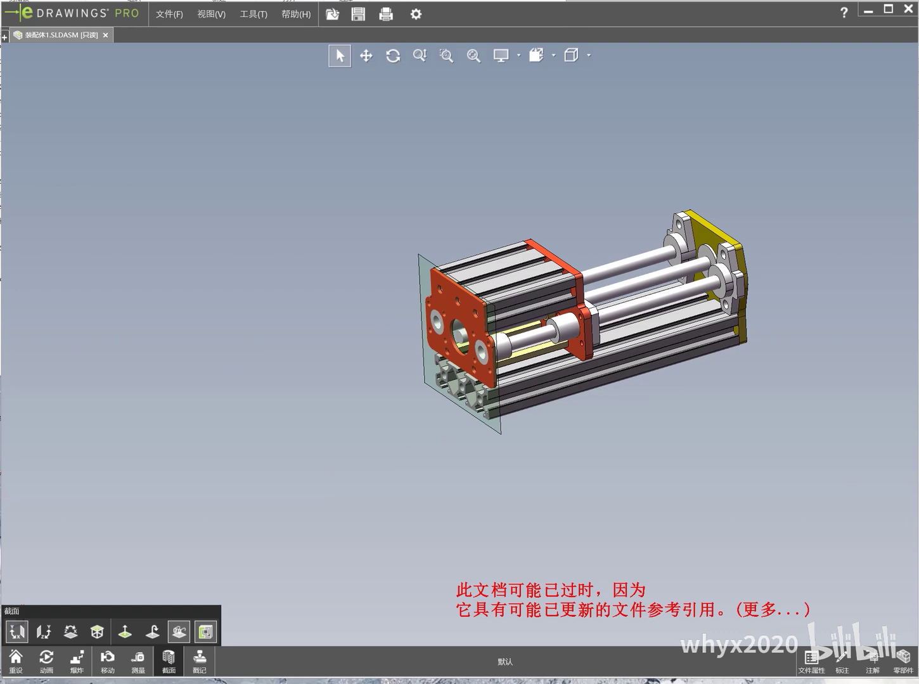
pyautogui.click(138, 662)
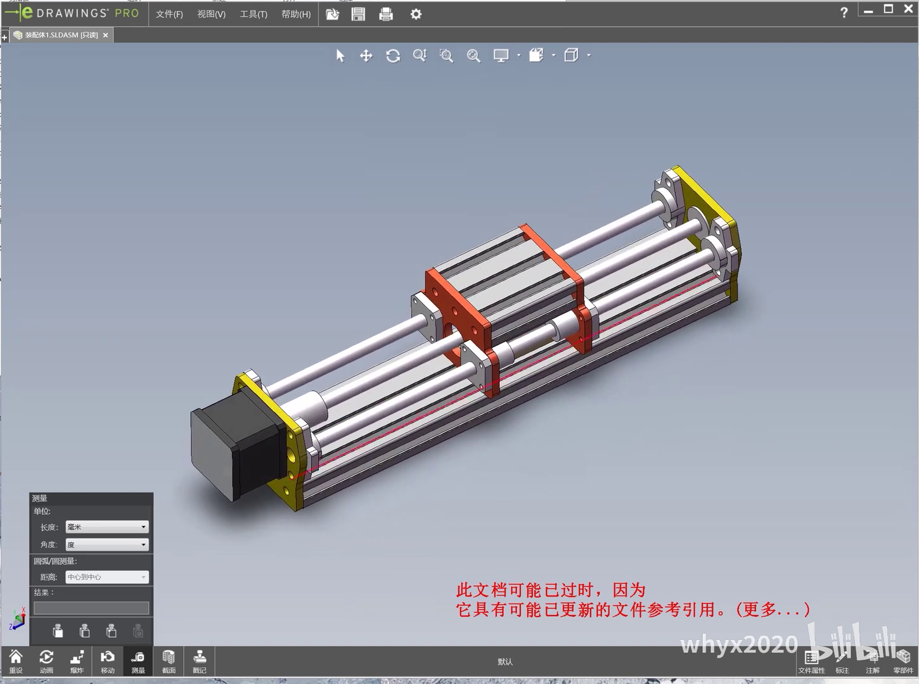
# Step: Measure from the motor-plate edge to the bottom rail edge, then clear the measurement
pyautogui.click(303, 437)
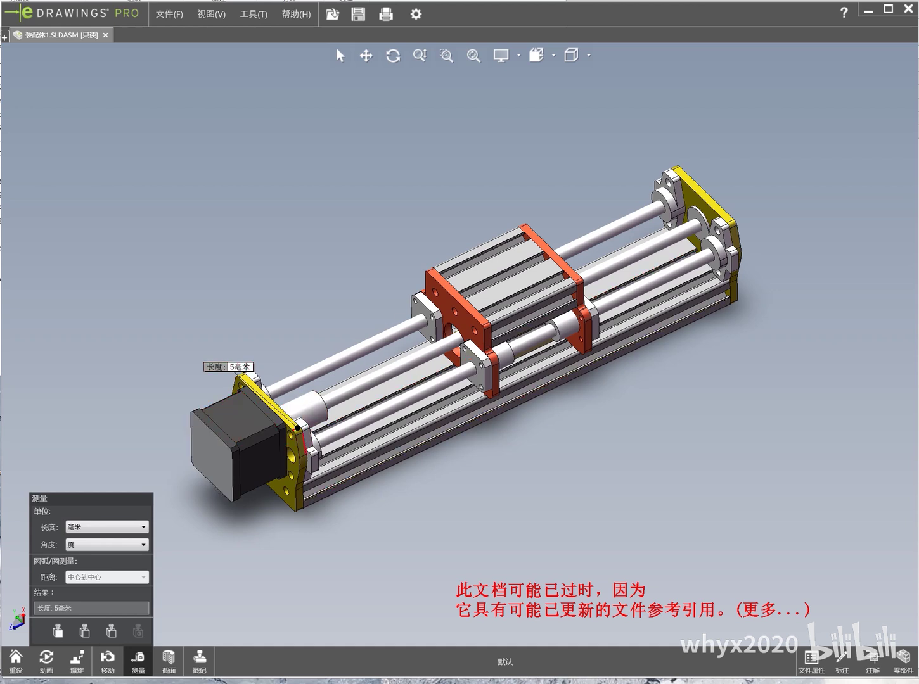
pyautogui.click(303, 460)
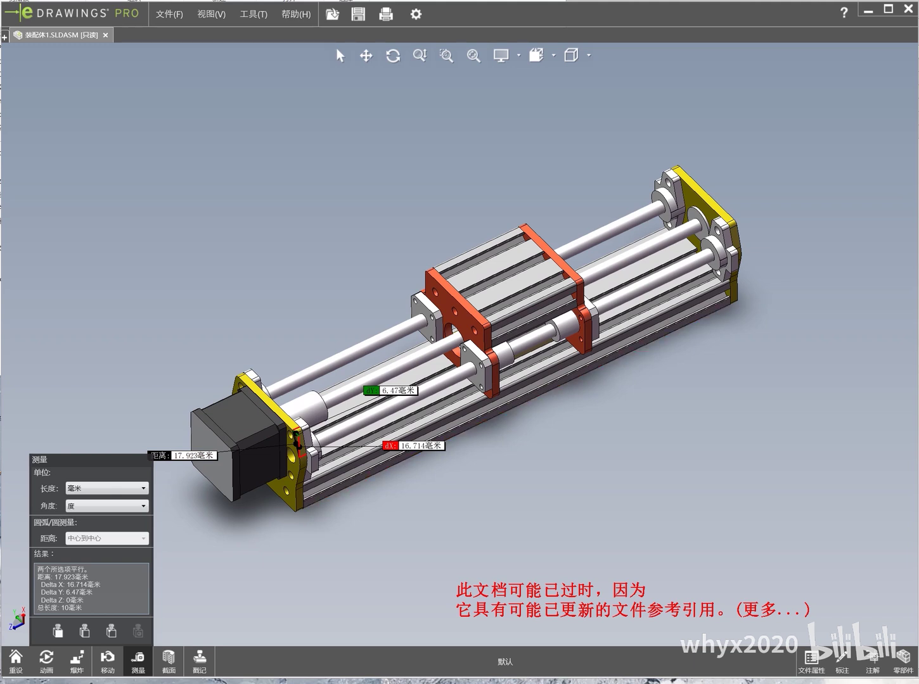
pyautogui.click(339, 56)
# Step: Measure the 10 mm end-plate hole and the 310 mm hole spacing, then exit measuring
pyautogui.click(138, 663)
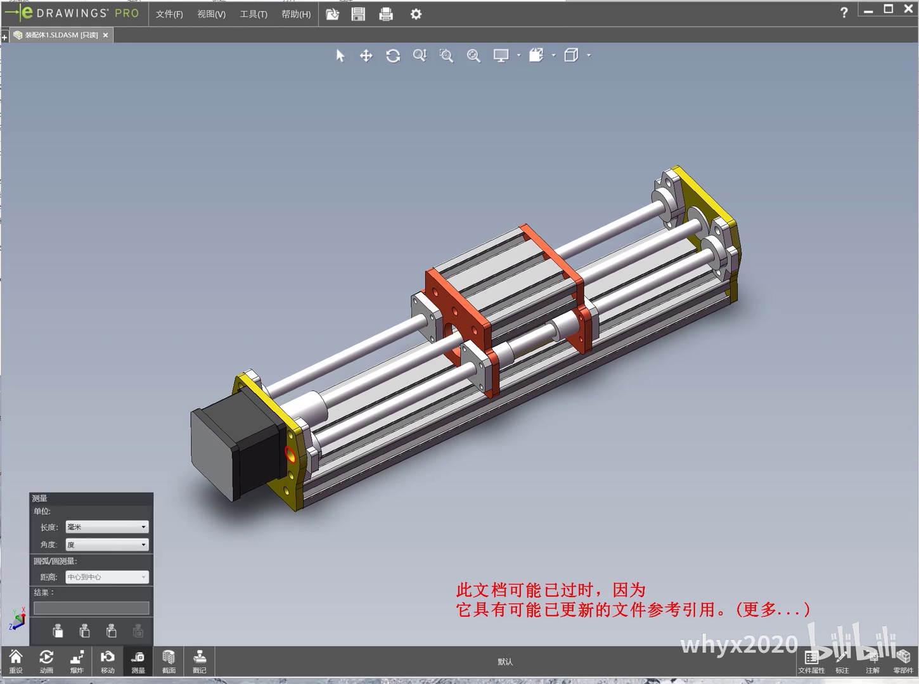
pyautogui.click(290, 454)
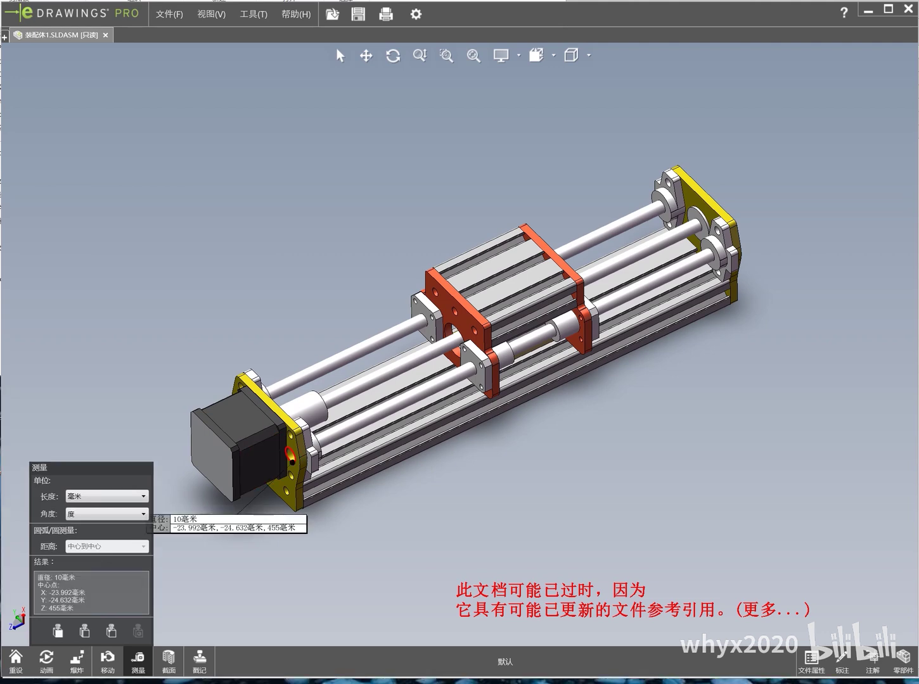
pyautogui.moveTo(482, 354); pyautogui.dragTo(418, 329, button='middle')
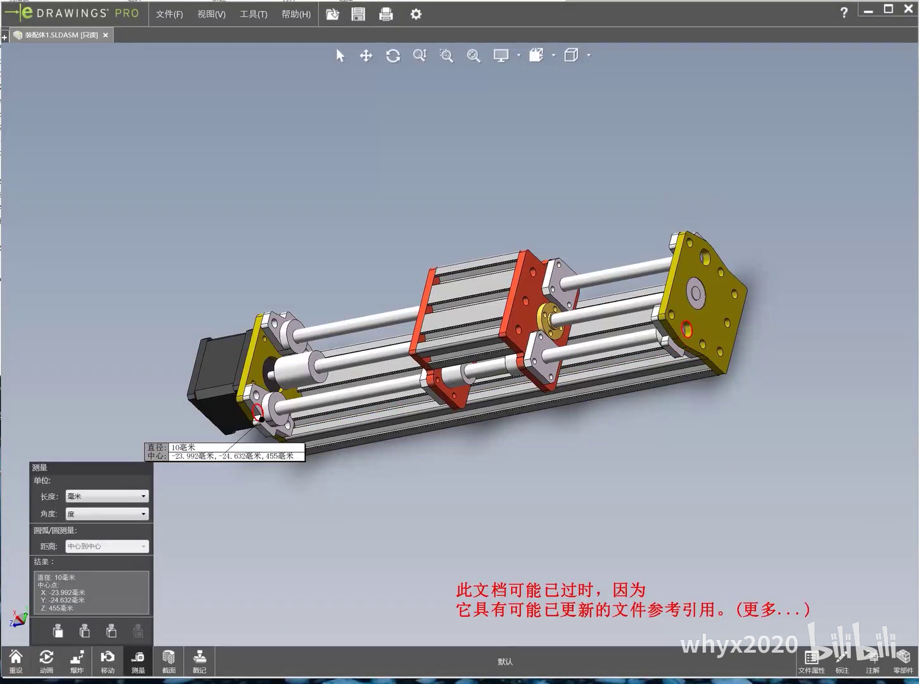
pyautogui.click(686, 329)
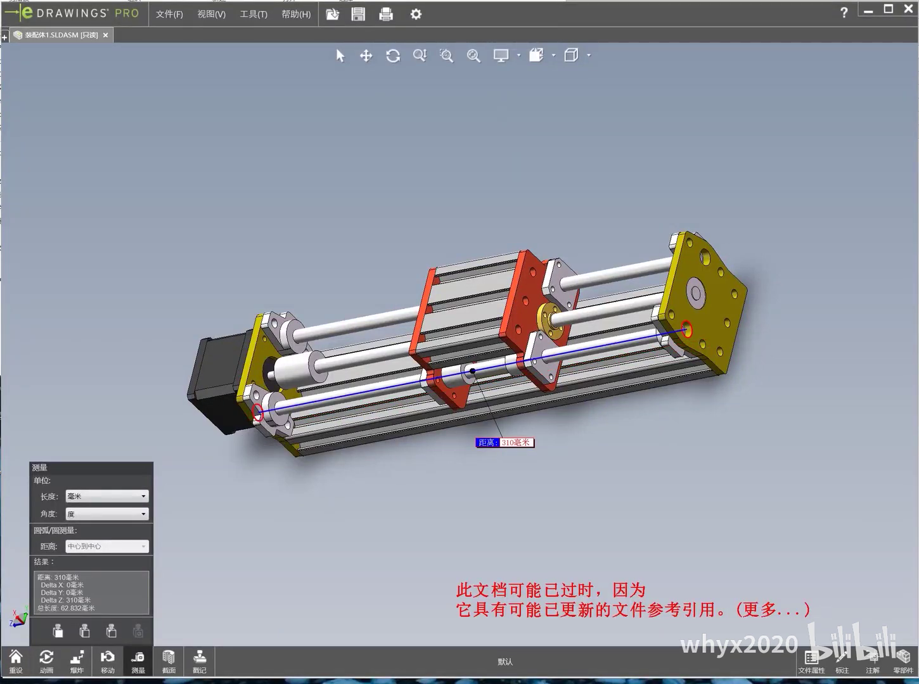
pyautogui.moveTo(469, 342); pyautogui.dragTo(443, 304, button='middle')
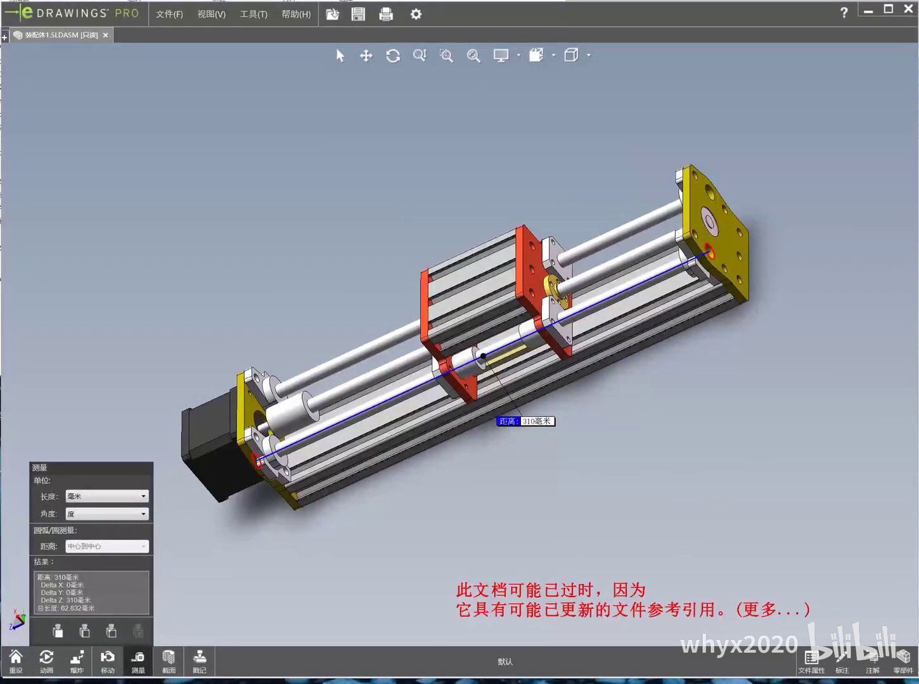
pyautogui.press('Escape')
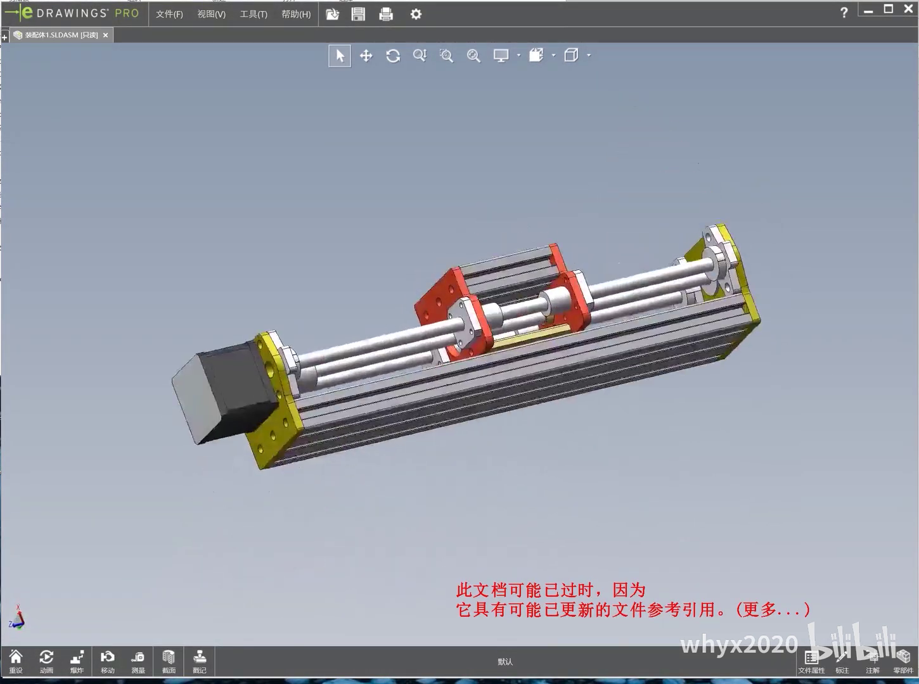
# Step: Slide a section plane along the rail, turn it off, and explode the assembly
pyautogui.click(169, 662)
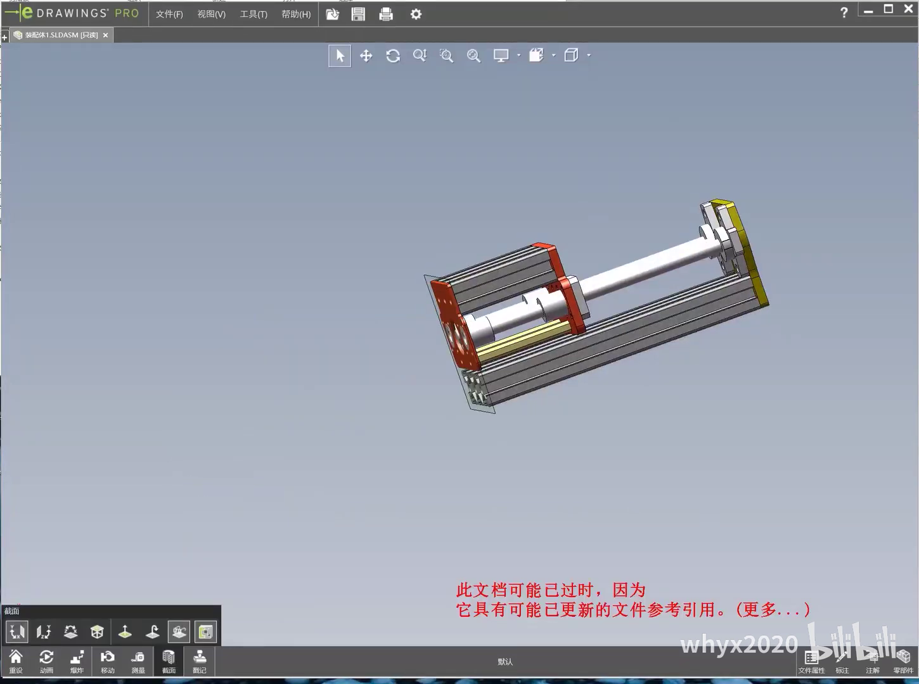
pyautogui.moveTo(458, 345)
pyautogui.mouseDown()
pyautogui.moveTo(323, 393)
pyautogui.moveTo(503, 321)
pyautogui.moveTo(165, 456)
pyautogui.moveTo(501, 322)
pyautogui.mouseUp()
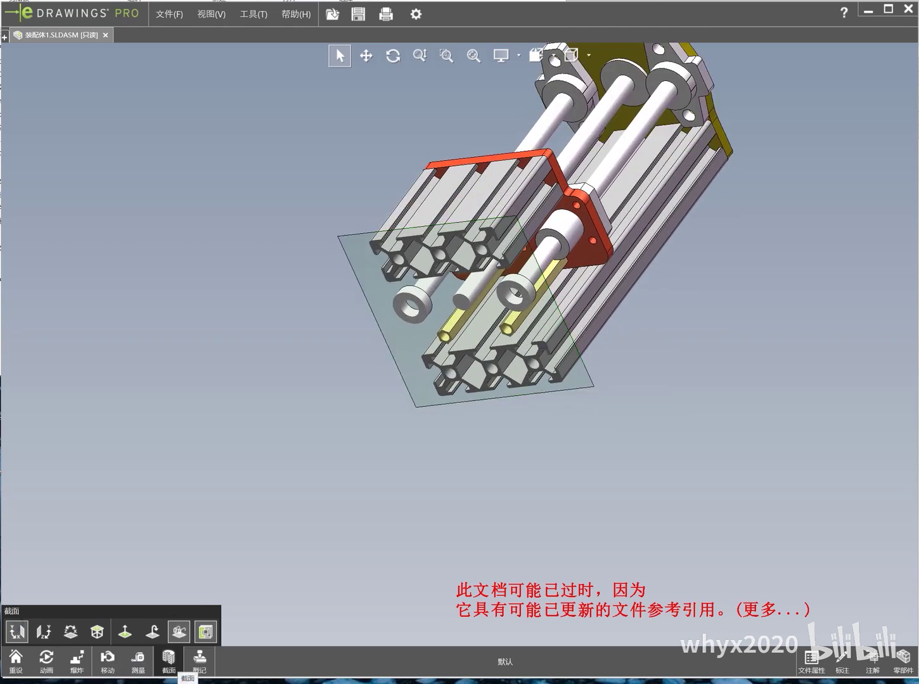
pyautogui.click(168, 659)
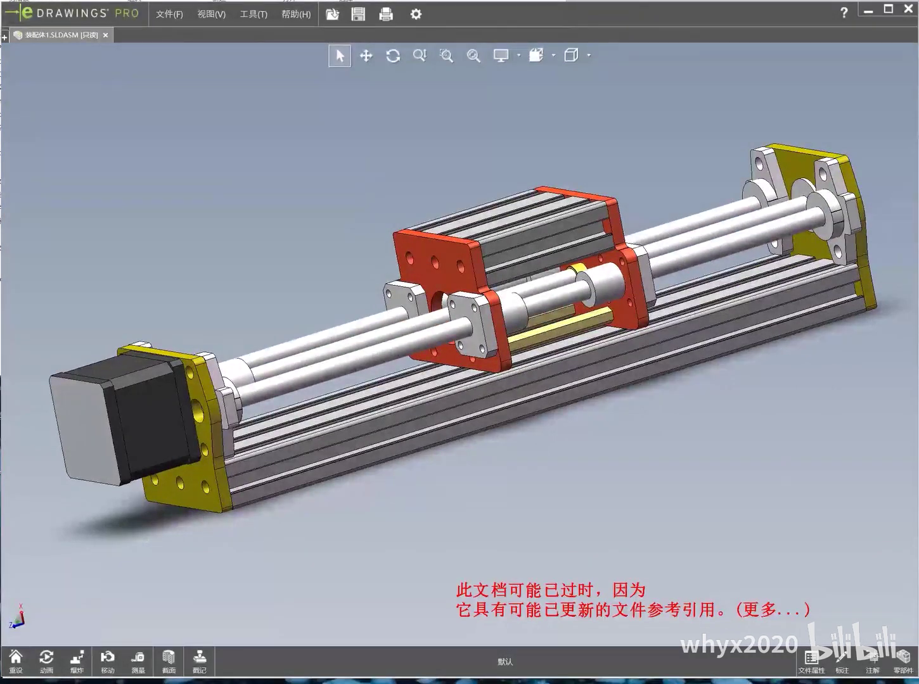
pyautogui.click(77, 659)
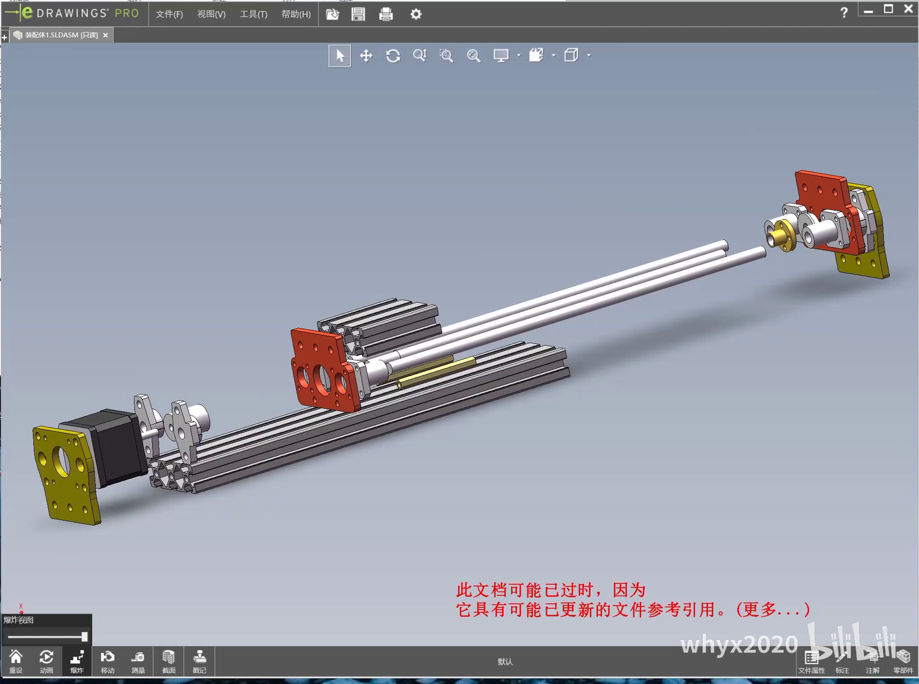
# Step: Collapse the parts with the 爆炸视图 slider and switch the exploded view off
pyautogui.moveTo(85, 636)
pyautogui.mouseDown()
pyautogui.moveTo(13, 637)
pyautogui.moveTo(85, 637)
pyautogui.mouseUp()
pyautogui.click(77, 662)
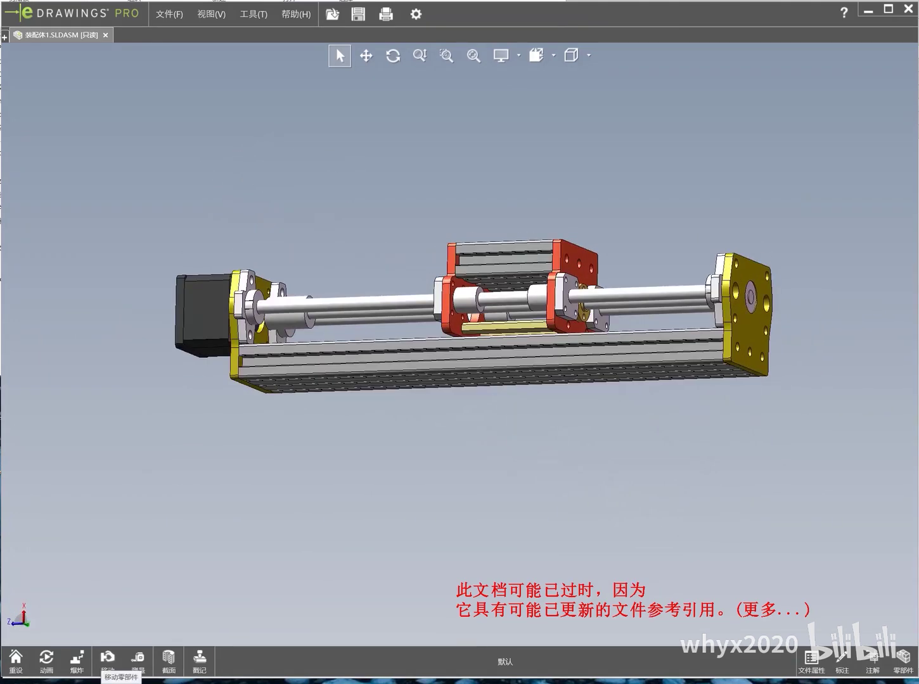
# Step: Pull the flange bearing out of the assembly, then reset the view to restore it
pyautogui.click(108, 659)
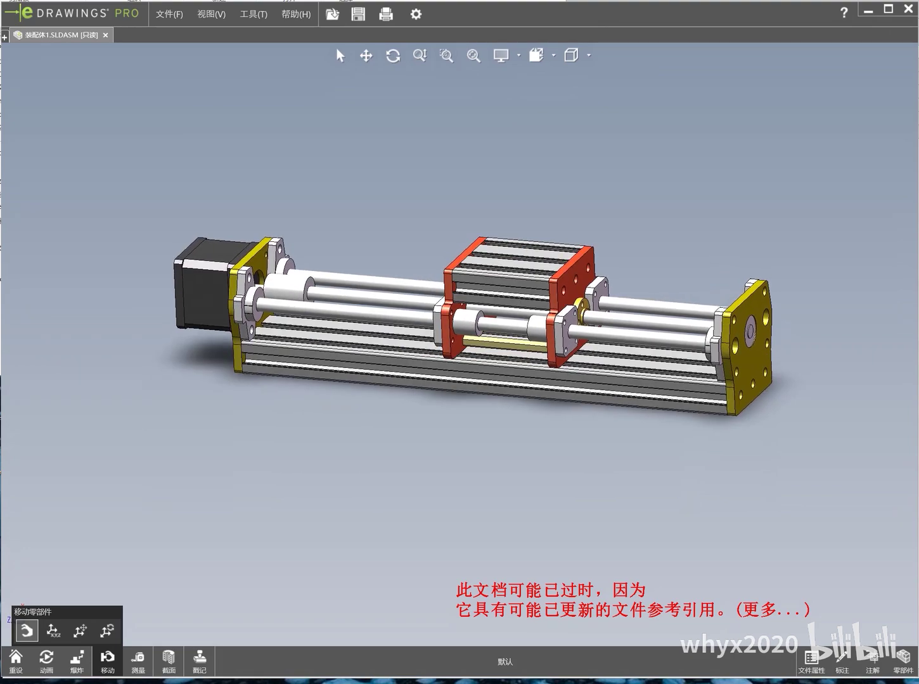
pyautogui.moveTo(545, 330); pyautogui.dragTo(354, 455)
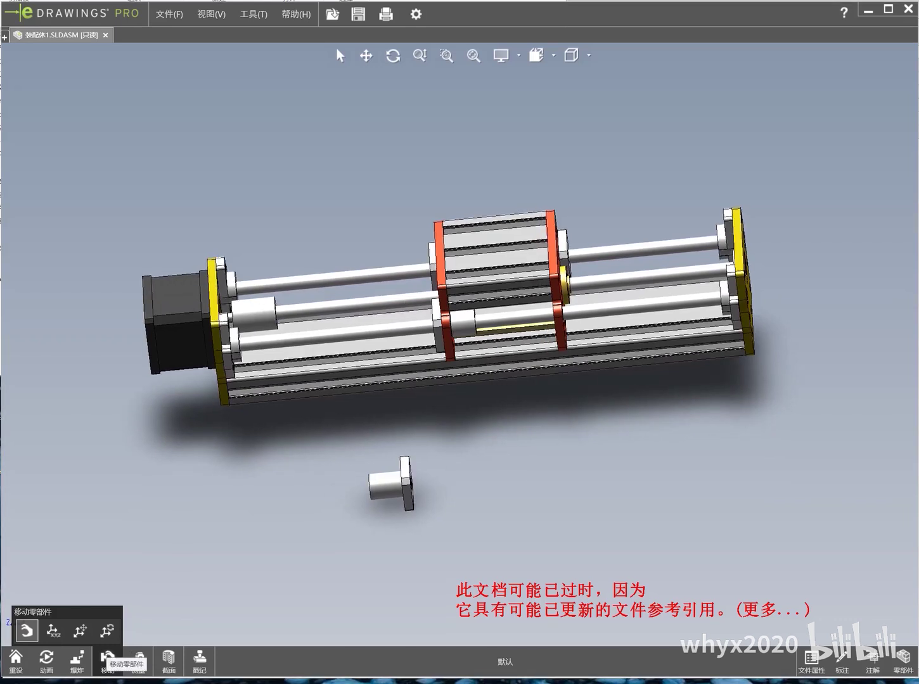
pyautogui.click(339, 56)
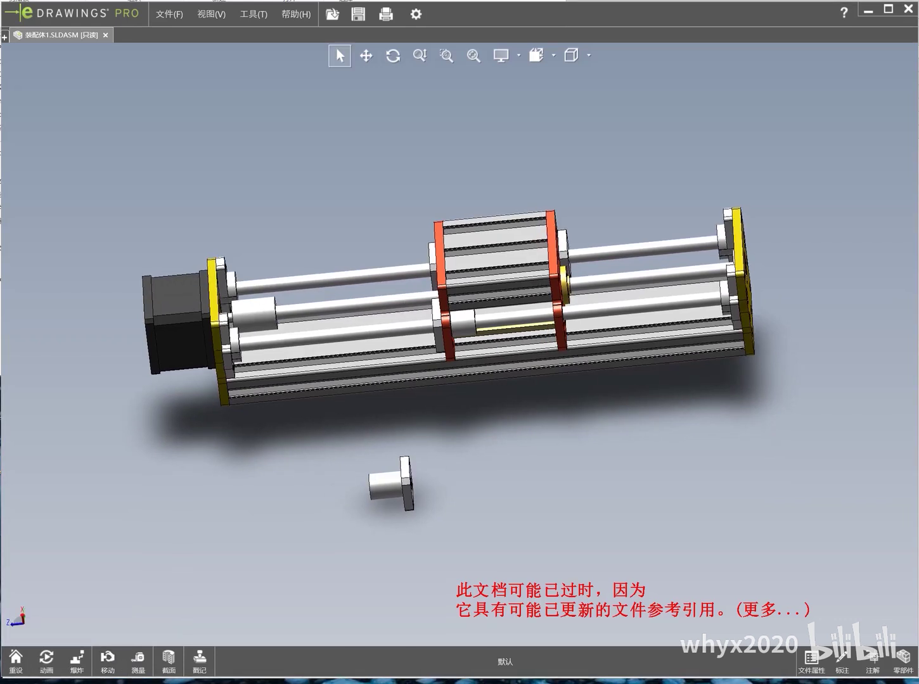
pyautogui.click(15, 659)
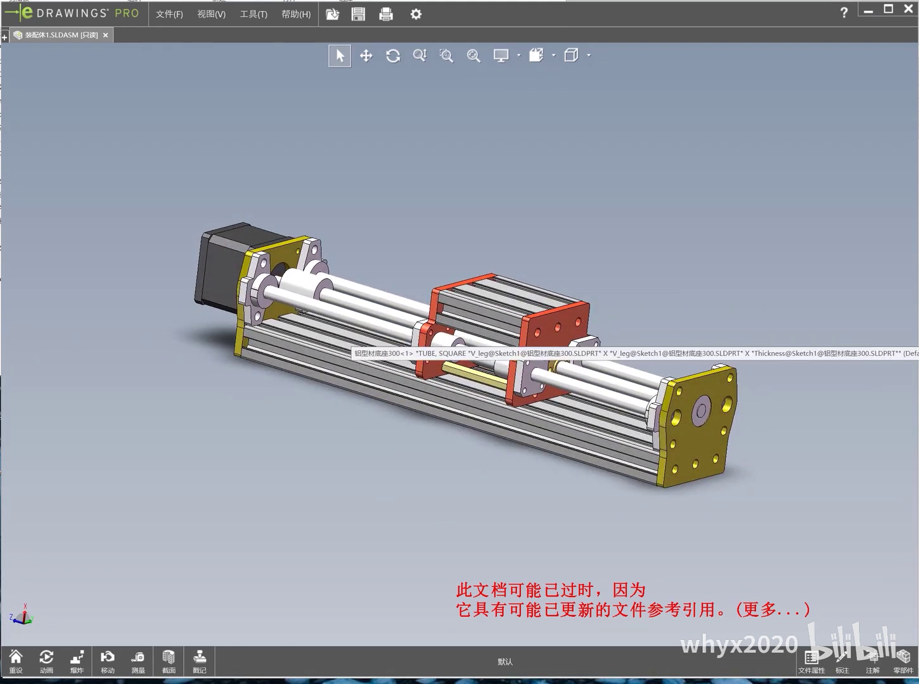
# Step: Orbit the slide to a near-front view of its top, then reposition the project folder window
pyautogui.moveTo(349, 342)
pyautogui.mouseDown()
pyautogui.moveTo(475, 329)
pyautogui.moveTo(507, 304)
pyautogui.mouseUp()
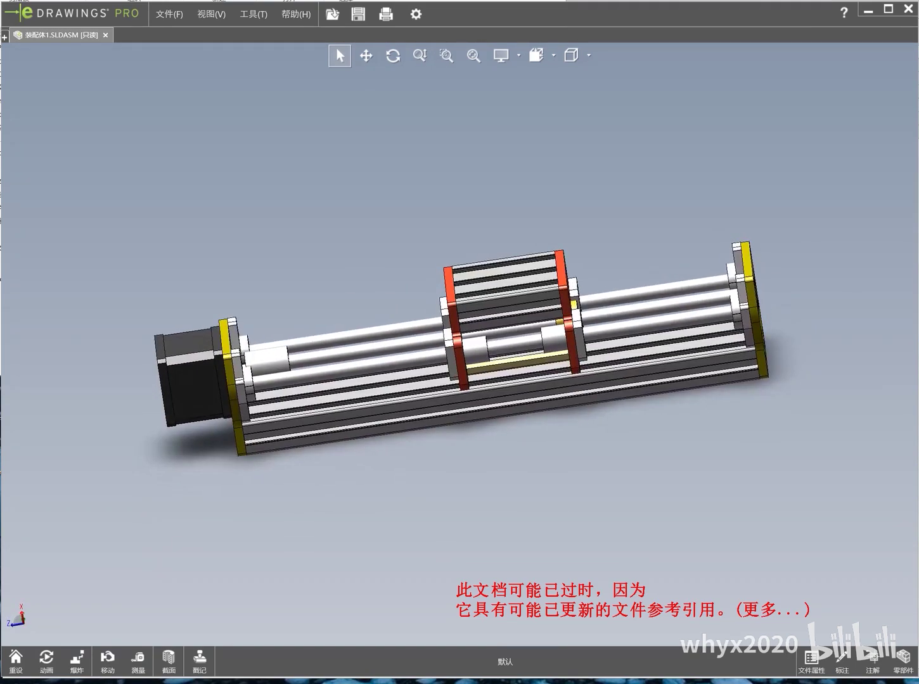
pyautogui.moveTo(507, 304); pyautogui.dragTo(507, 323)
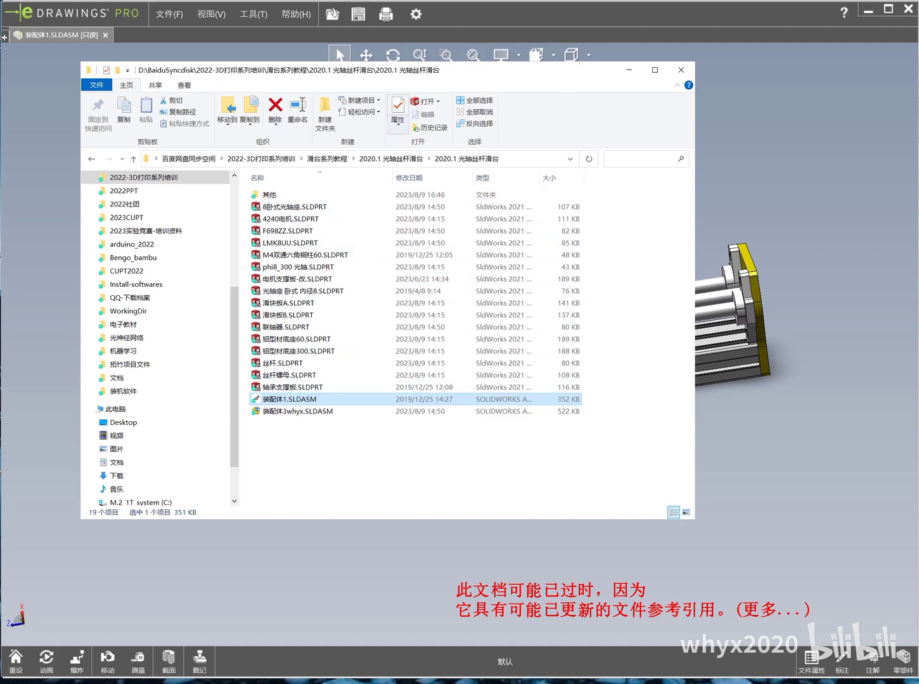
pyautogui.moveTo(506, 70); pyautogui.dragTo(475, 55)
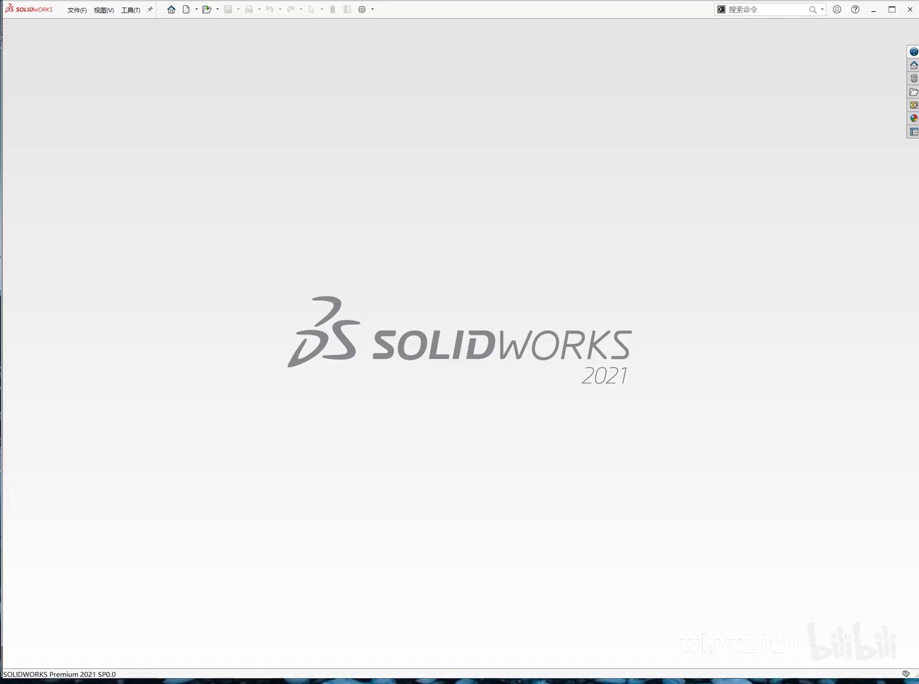
# Step: Create a new Assembly document, 装配体2, from File > New
pyautogui.click(76, 9)
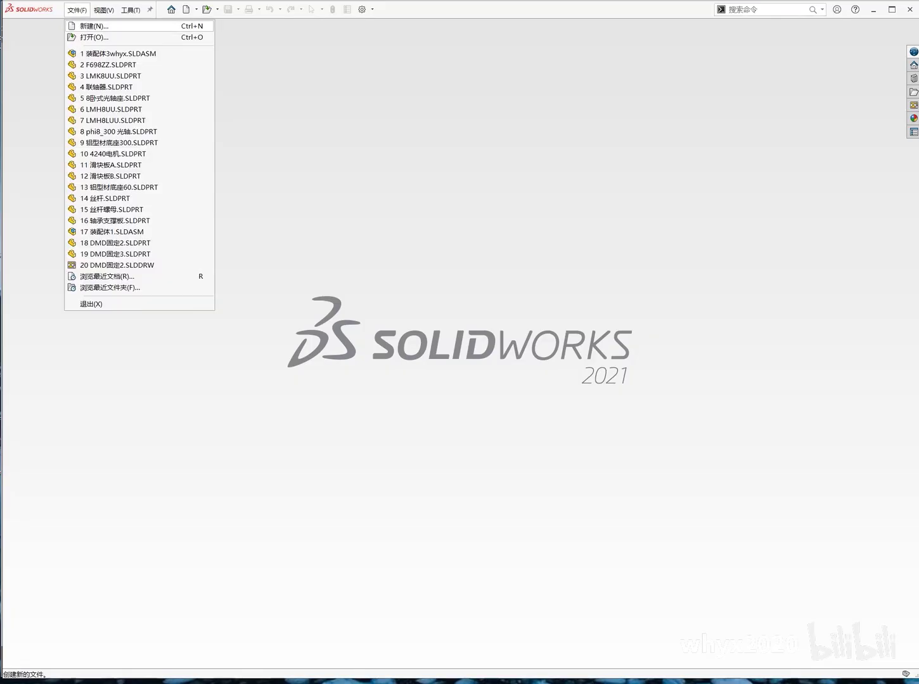
pyautogui.press('Return')
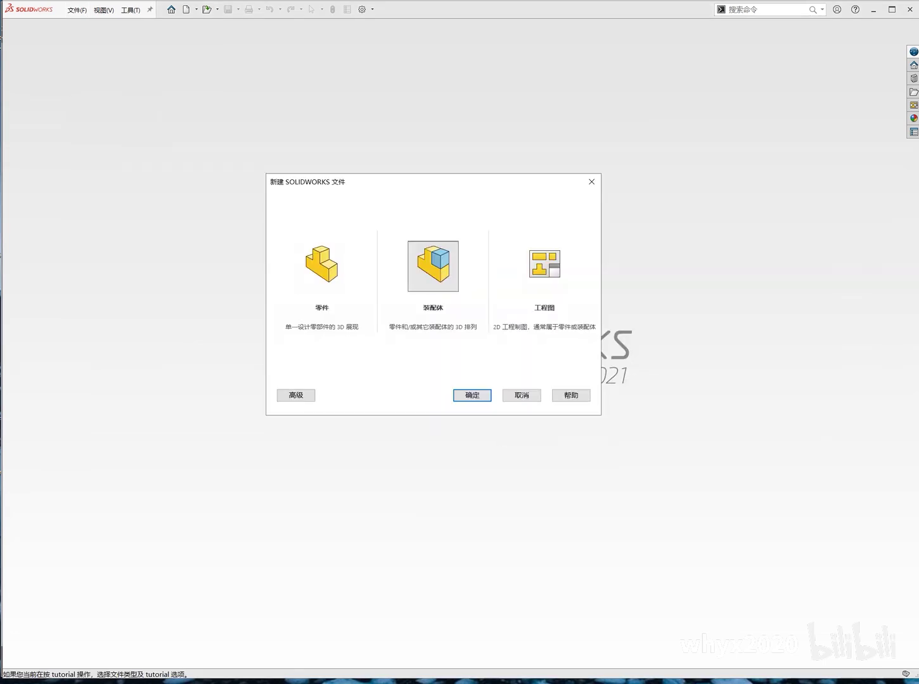
pyautogui.press('Return')
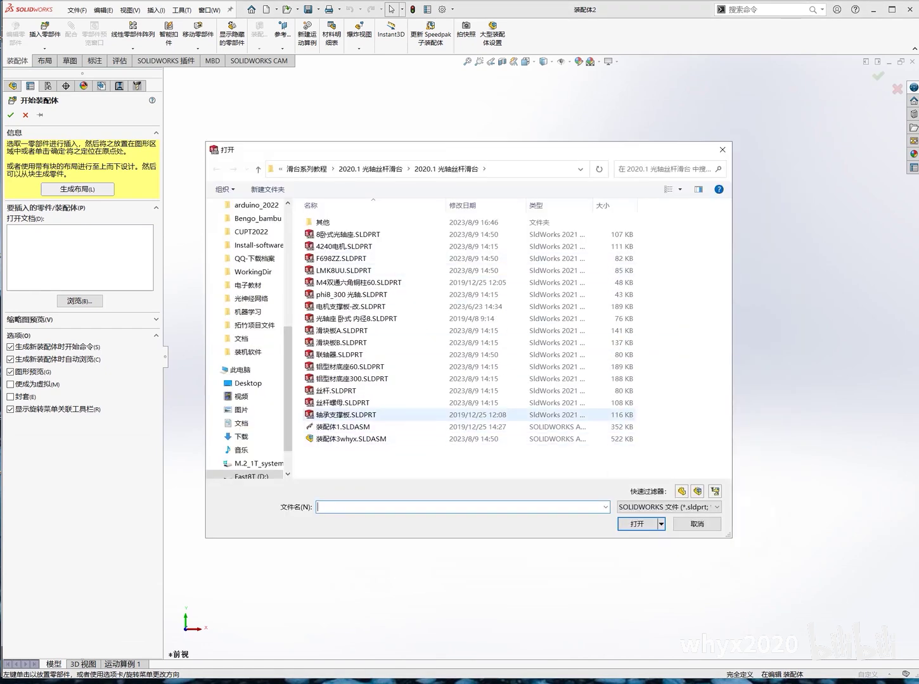
# Step: Select every part file from phi8_300 光轴 through 轴承支撑板 and open them for insertion
pyautogui.click(380, 415)
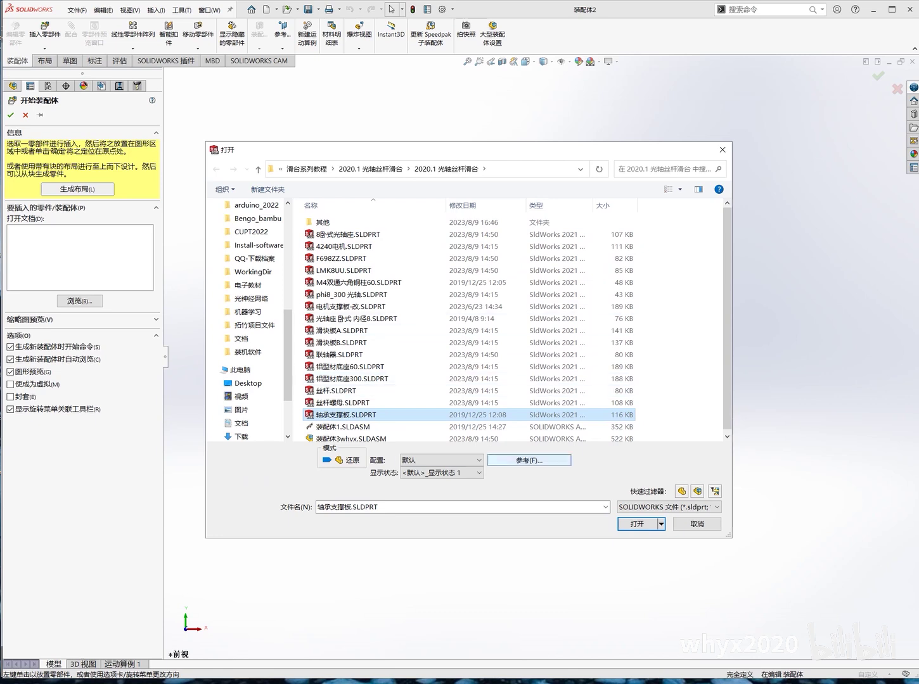
pyautogui.click(349, 233)
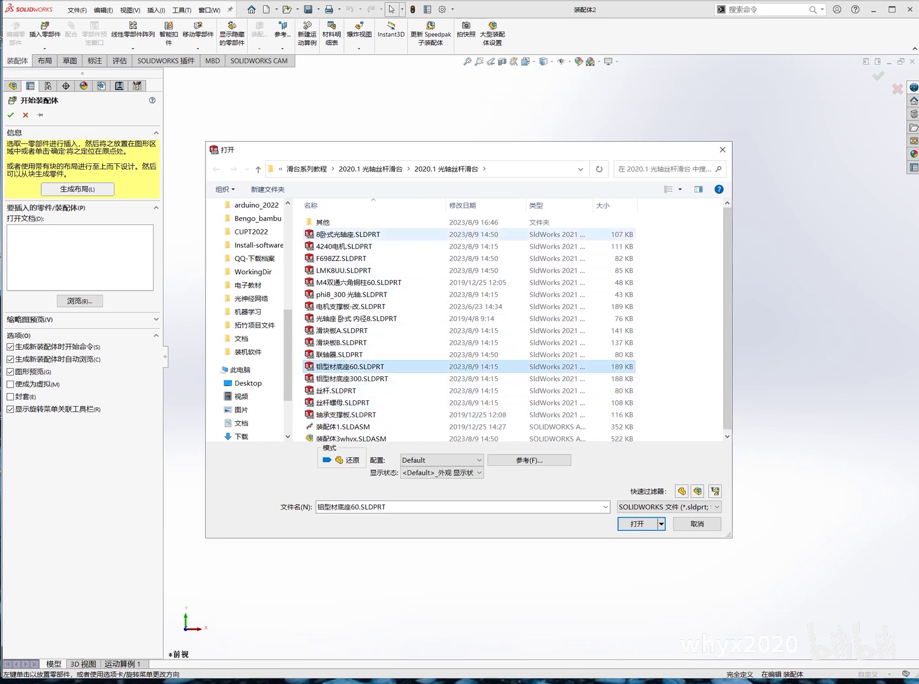
pyautogui.click(352, 378)
pyautogui.keyDown('shift'); pyautogui.click(348, 366); pyautogui.keyUp('shift')
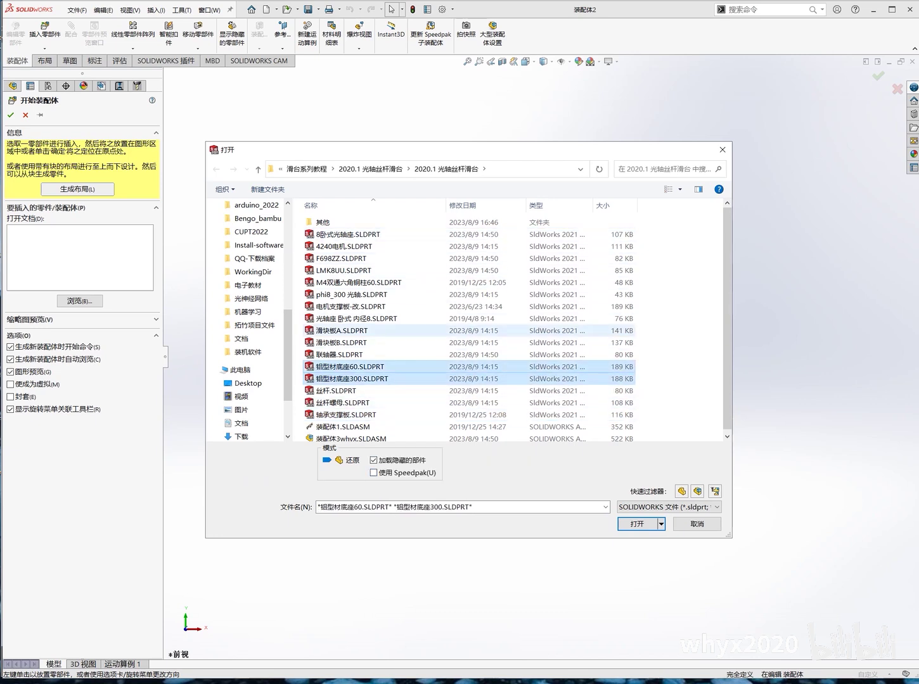
pyautogui.click(349, 234)
pyautogui.keyDown('shift'); pyautogui.click(345, 415); pyautogui.keyUp('shift')
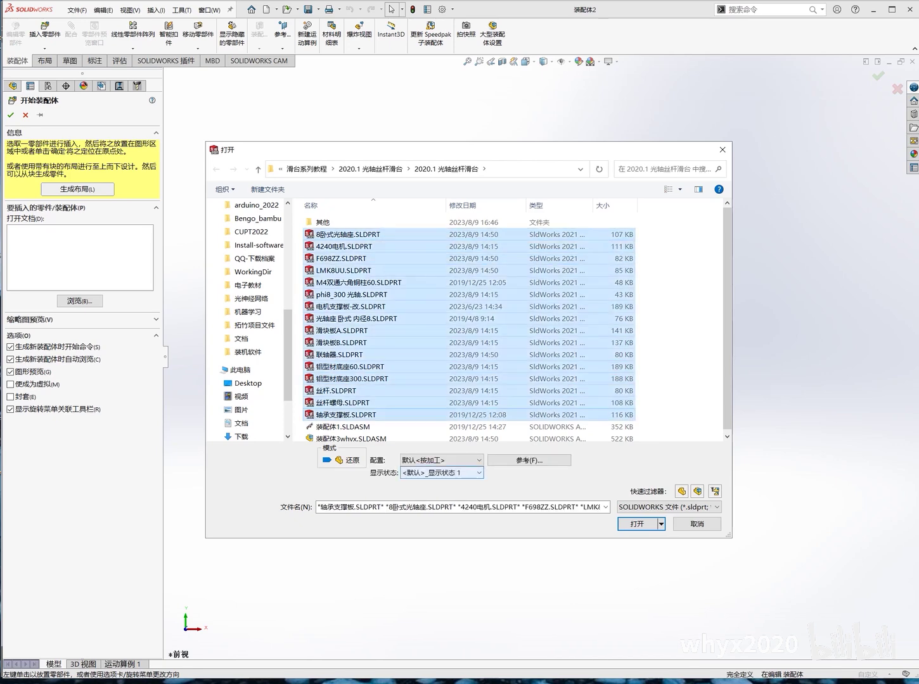
pyautogui.click(348, 367)
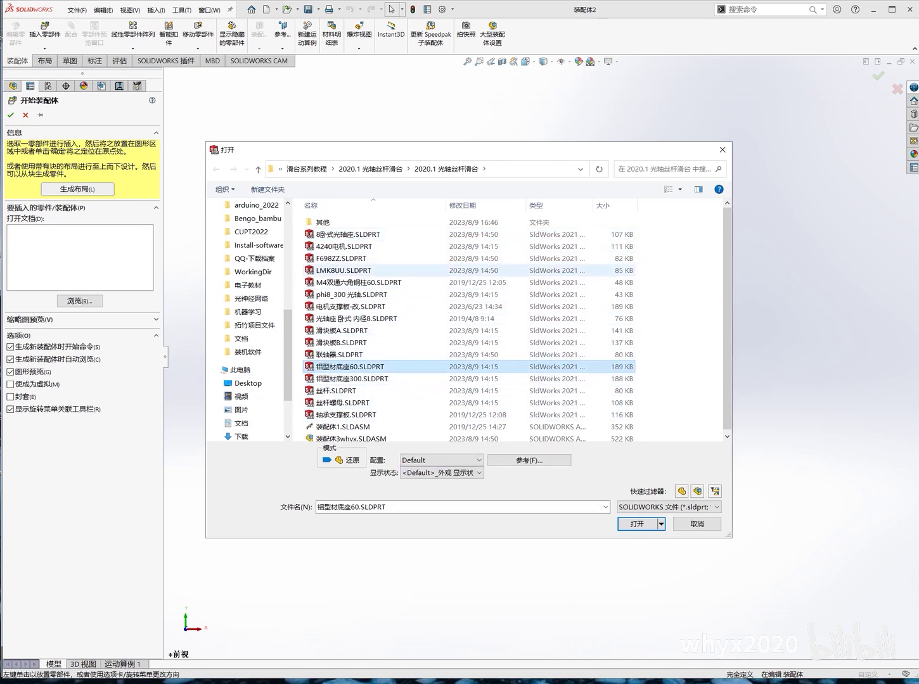
pyautogui.click(349, 295)
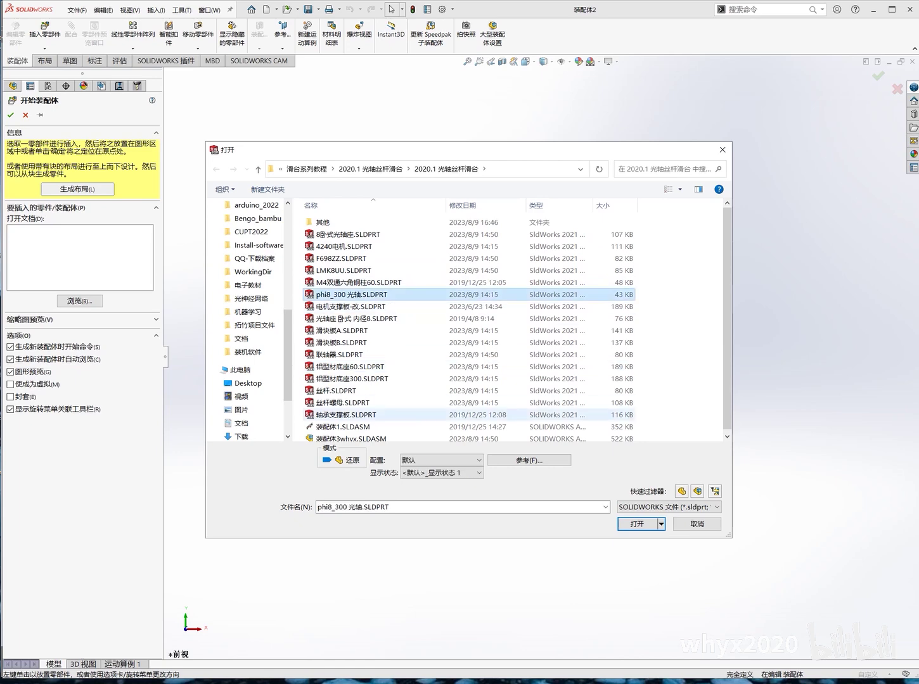
pyautogui.keyDown('shift'); pyautogui.click(346, 415); pyautogui.keyUp('shift')
pyautogui.click(637, 523)
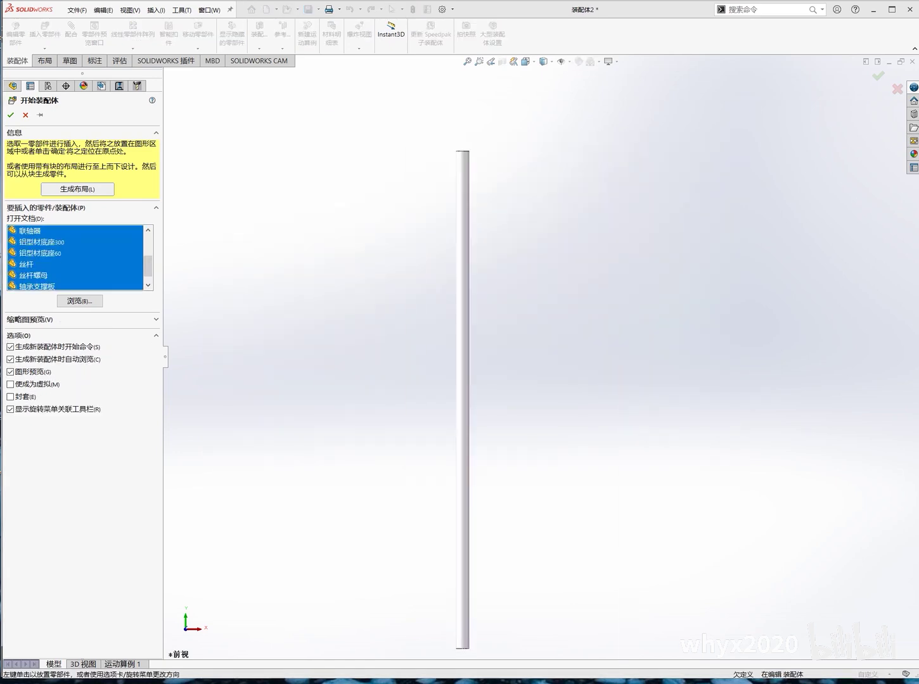
# Step: Place the rod, plates, coupling, aluminium profiles, lead screw, brass nut and bearing support plate
pyautogui.click(224, 358)
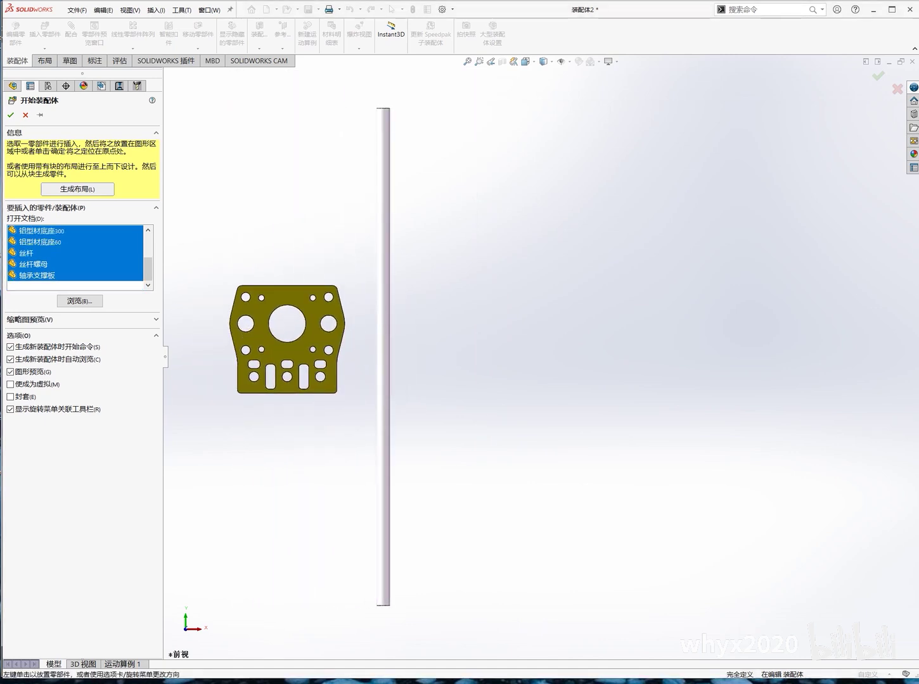
pyautogui.click(287, 339)
pyautogui.click(275, 428)
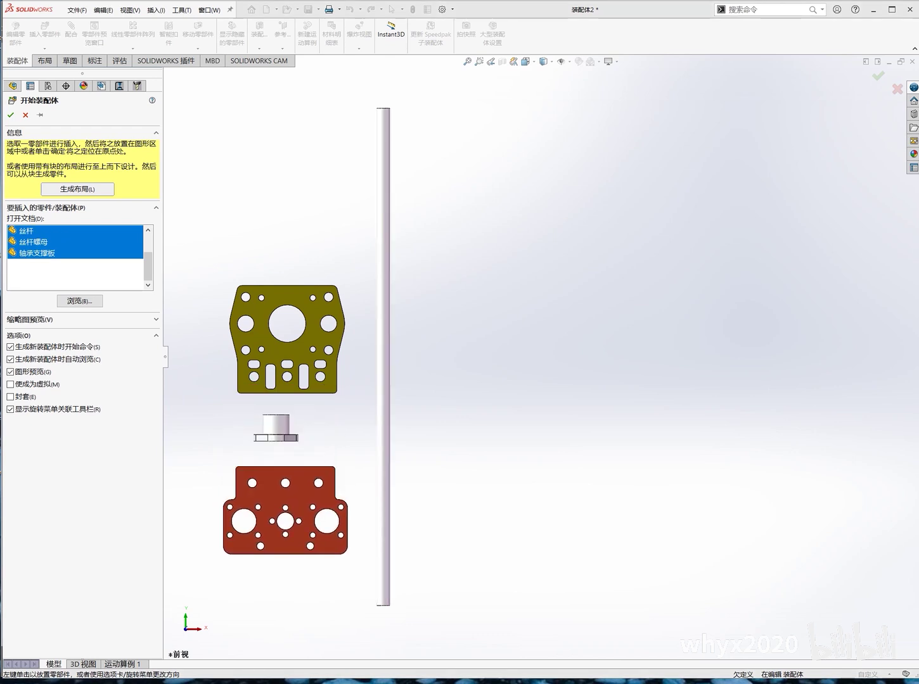
pyautogui.click(286, 508)
pyautogui.click(278, 194)
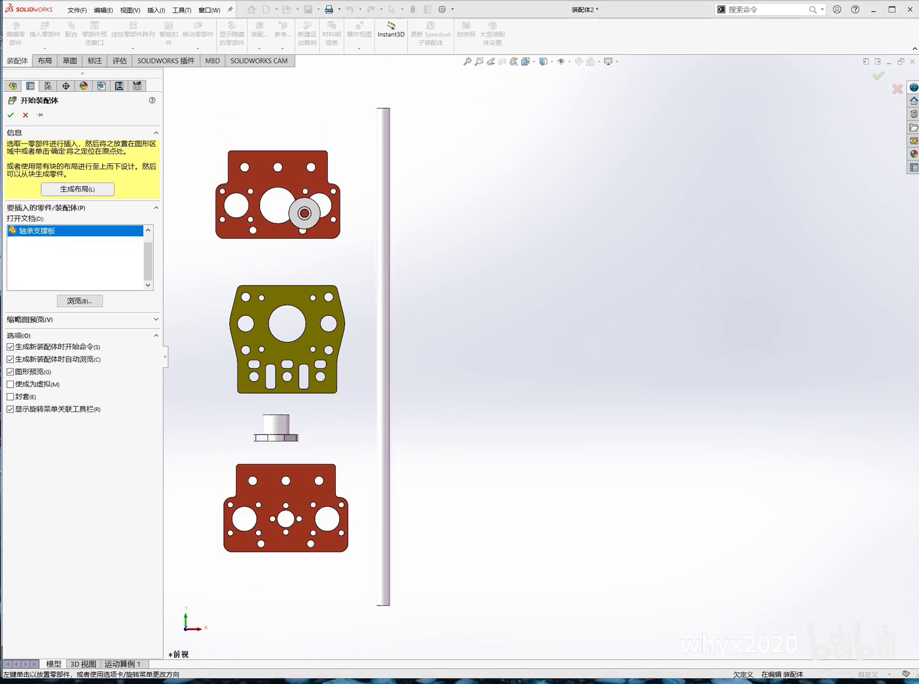
pyautogui.click(255, 266)
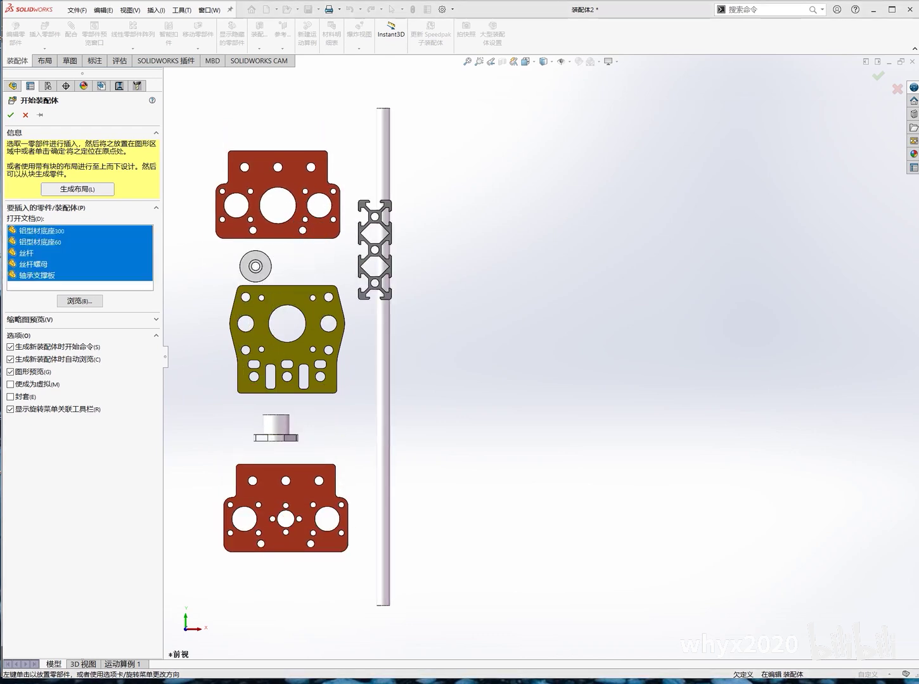
pyautogui.click(508, 357)
pyautogui.click(499, 209)
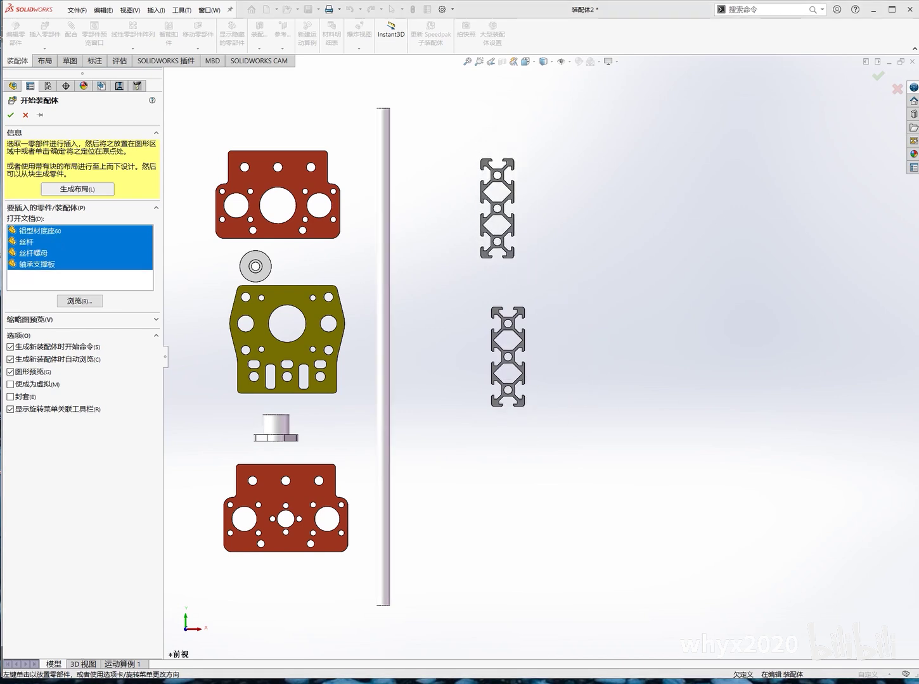
pyautogui.click(374, 343)
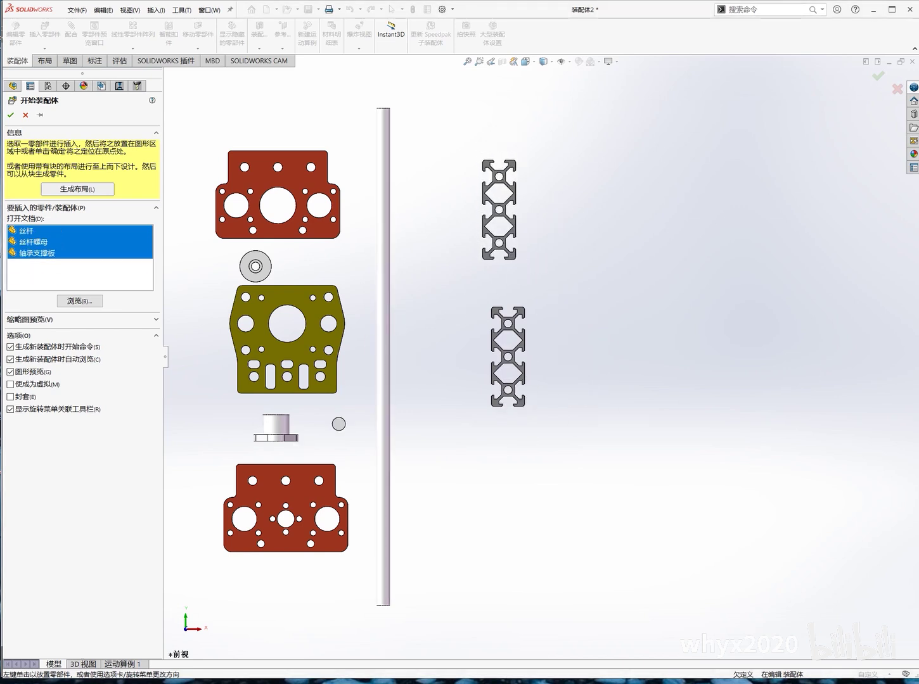
pyautogui.click(362, 454)
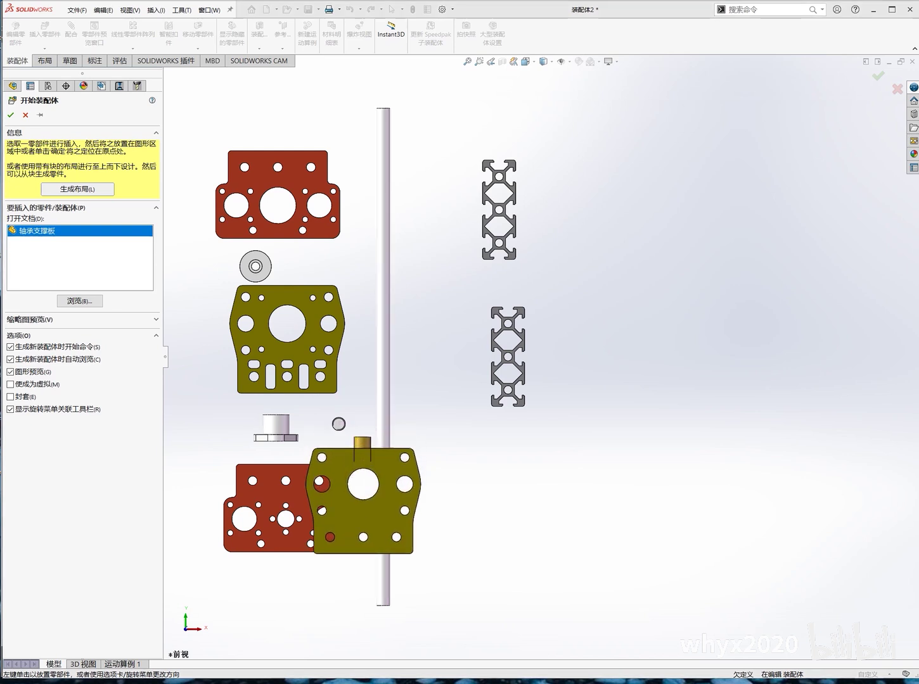
pyautogui.click(699, 498)
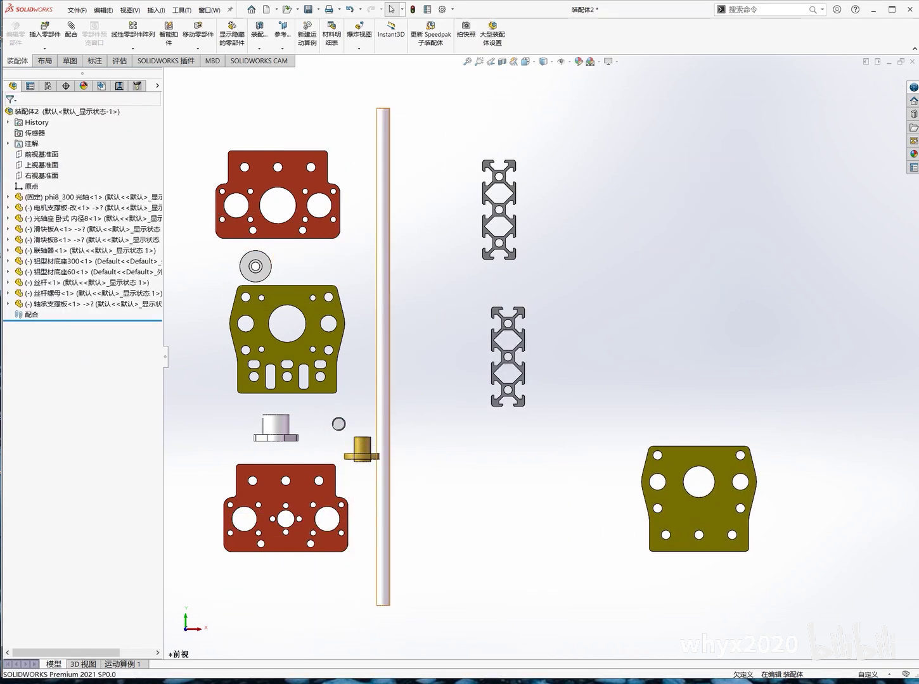
# Step: Move the lead screw below the long profile, the coupling left, and a red plate onto the screw
pyautogui.moveTo(481, 355)
pyautogui.mouseDown(button='middle')
pyautogui.moveTo(462, 412)
pyautogui.moveTo(491, 382)
pyautogui.moveTo(453, 348)
pyautogui.mouseUp(button='middle')
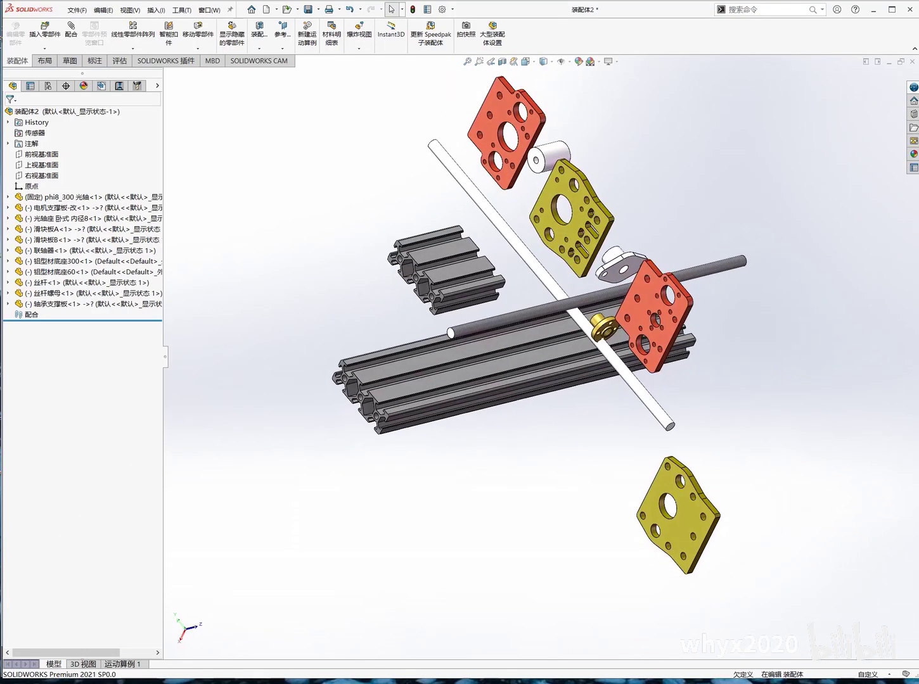
pyautogui.moveTo(596, 297)
pyautogui.mouseDown()
pyautogui.moveTo(392, 508)
pyautogui.moveTo(405, 493)
pyautogui.mouseUp()
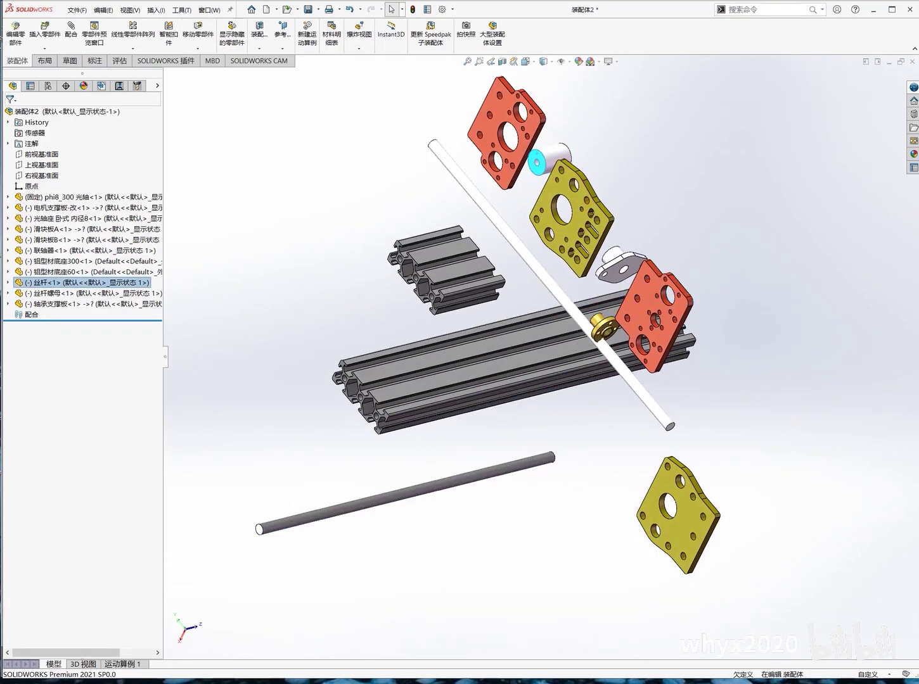
pyautogui.moveTo(548, 159); pyautogui.dragTo(279, 362)
pyautogui.click(581, 320)
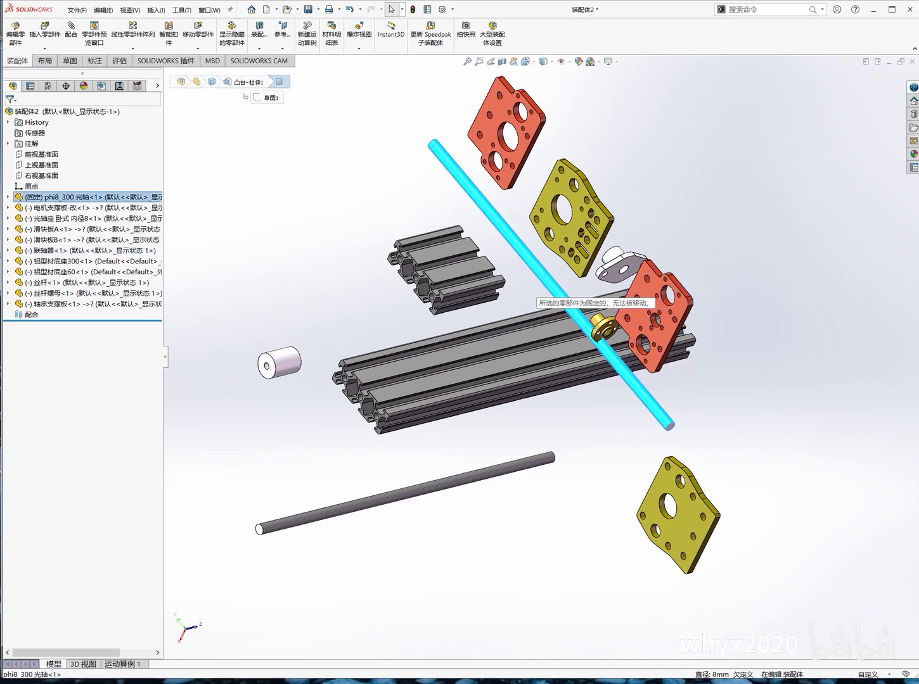
pyautogui.moveTo(667, 421); pyautogui.dragTo(664, 423)
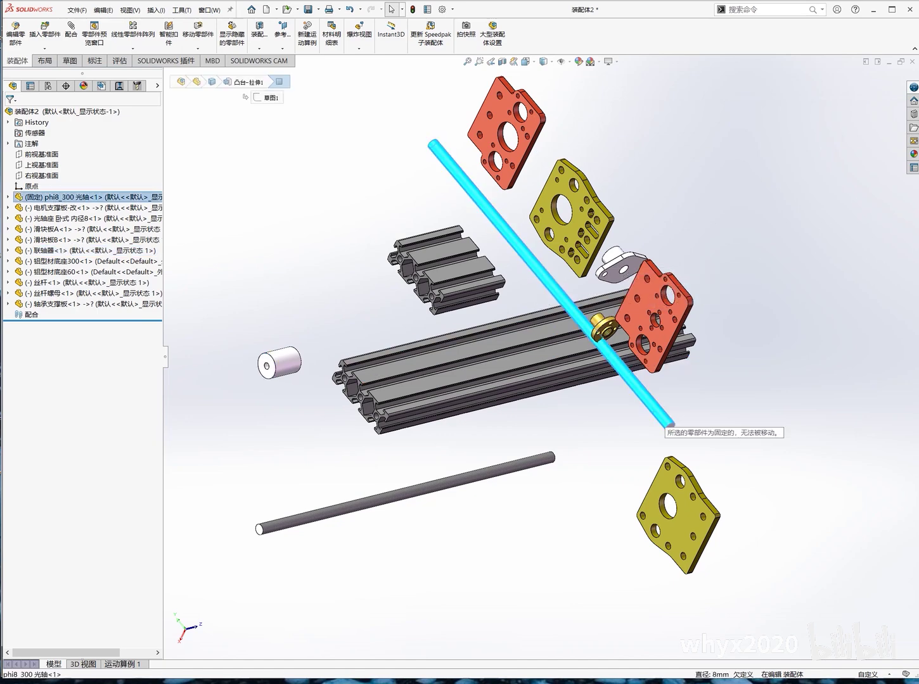
pyautogui.moveTo(653, 317); pyautogui.dragTo(401, 480)
# Step: Spread the olive motor plate, top red plate, brass nut and flange bearing apart
pyautogui.moveTo(570, 218); pyautogui.dragTo(204, 361)
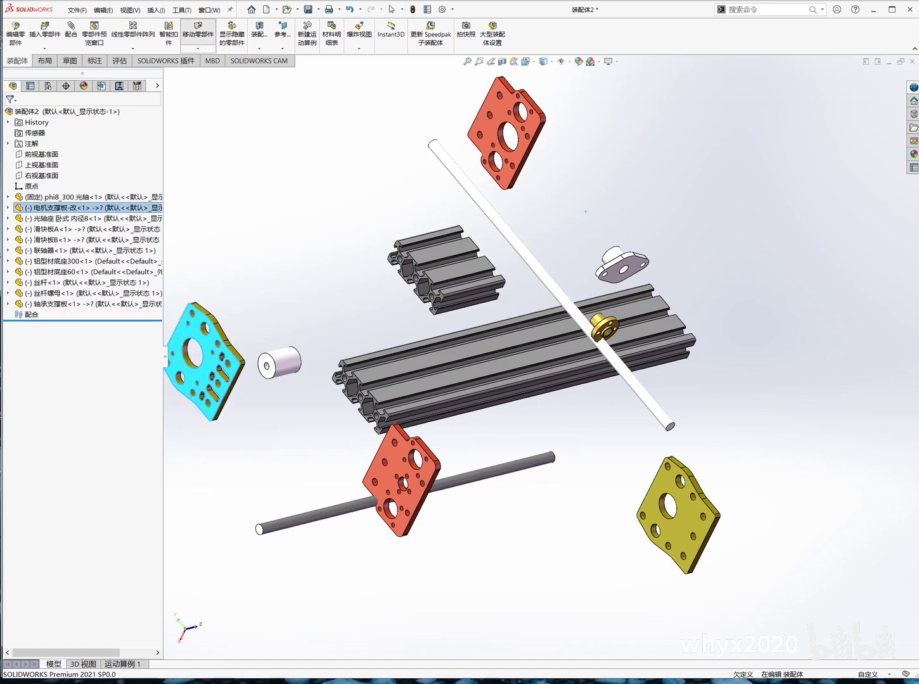
pyautogui.moveTo(507, 130); pyautogui.dragTo(278, 194)
pyautogui.moveTo(604, 326)
pyautogui.mouseDown()
pyautogui.moveTo(828, 306)
pyautogui.moveTo(803, 292)
pyautogui.mouseUp()
pyautogui.moveTo(621, 265); pyautogui.dragTo(734, 280)
pyautogui.press('Escape')
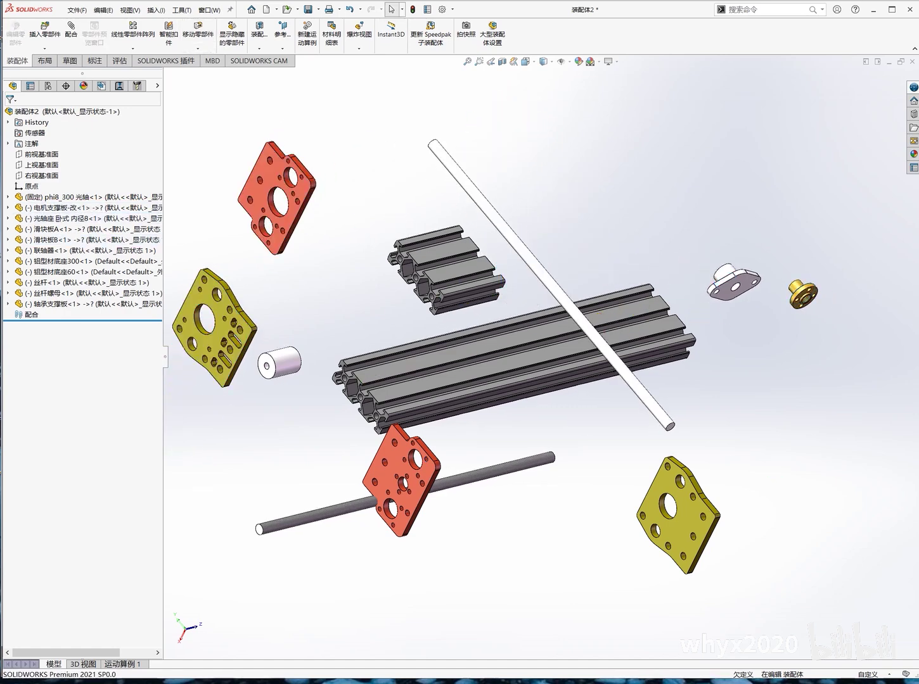
pyautogui.moveTo(482, 354); pyautogui.dragTo(533, 342, button='middle')
pyautogui.click(472, 256)
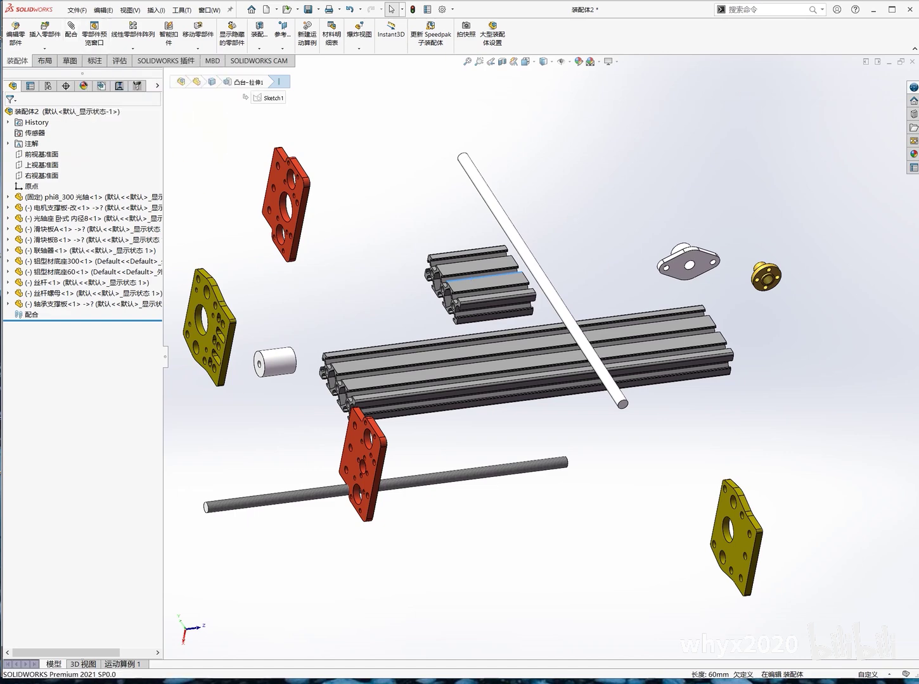
# Step: Try selecting the red slider plate, the lead-screw nut and the plate's right edge, then clear them
pyautogui.click(288, 178)
pyautogui.click(451, 301)
pyautogui.press('Escape')
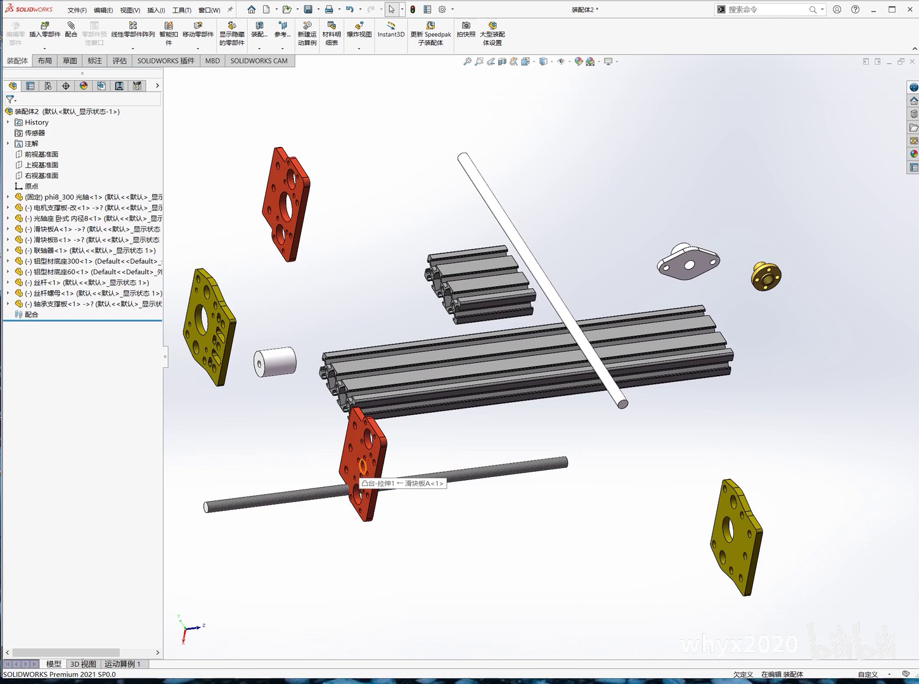
pyautogui.click(765, 271)
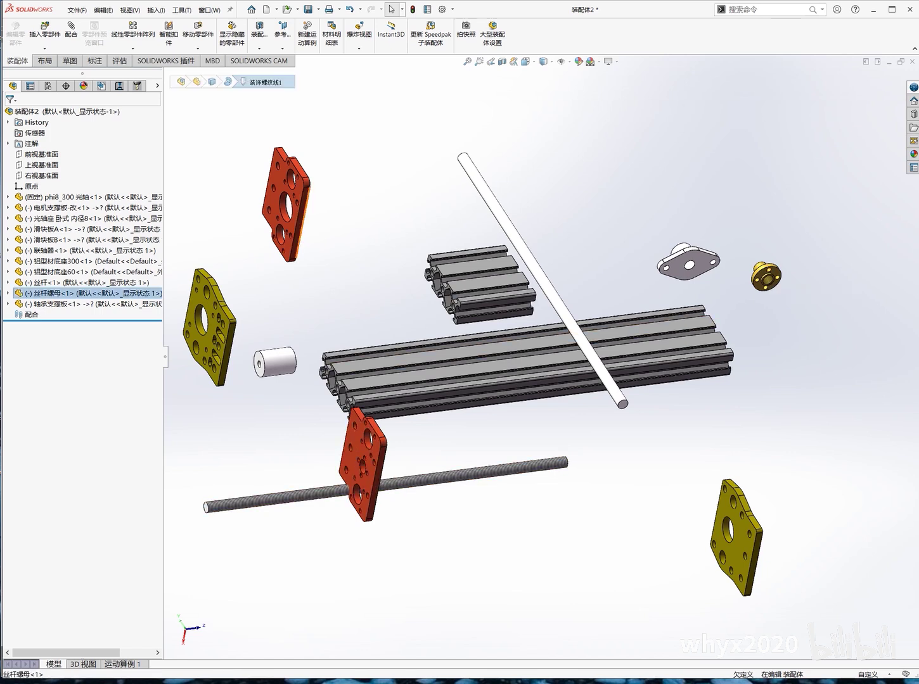
pyautogui.click(306, 209)
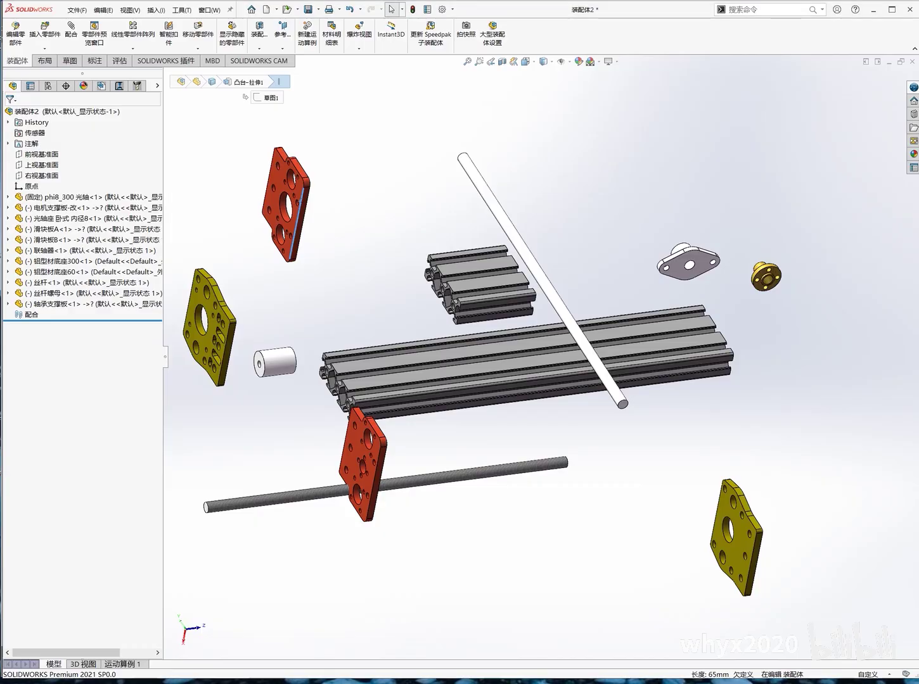
pyautogui.press('Escape')
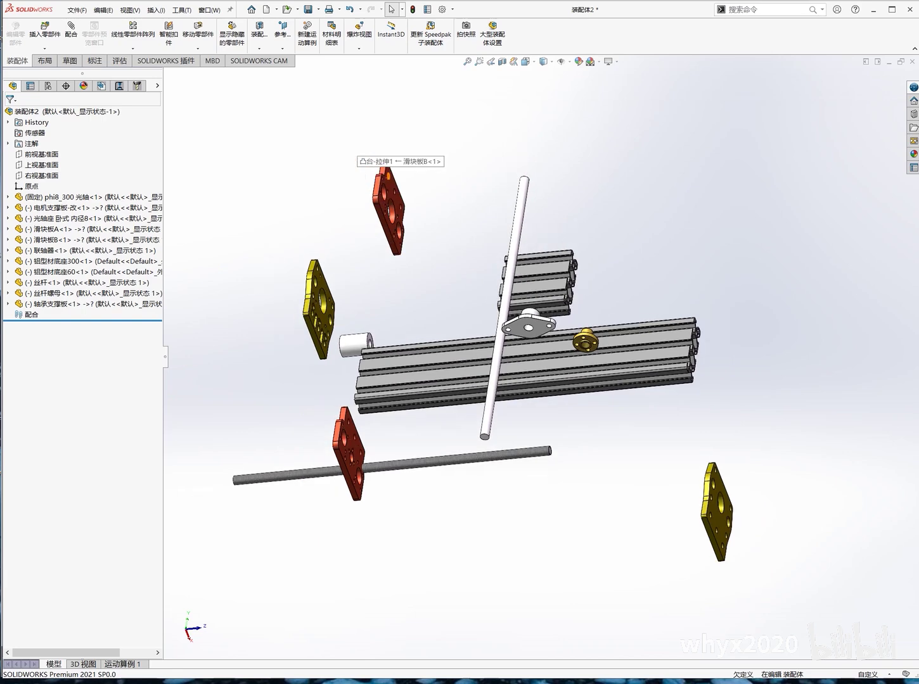
# Step: Start a new mate from a hole edge on the red slider plate
pyautogui.click(450, 252)
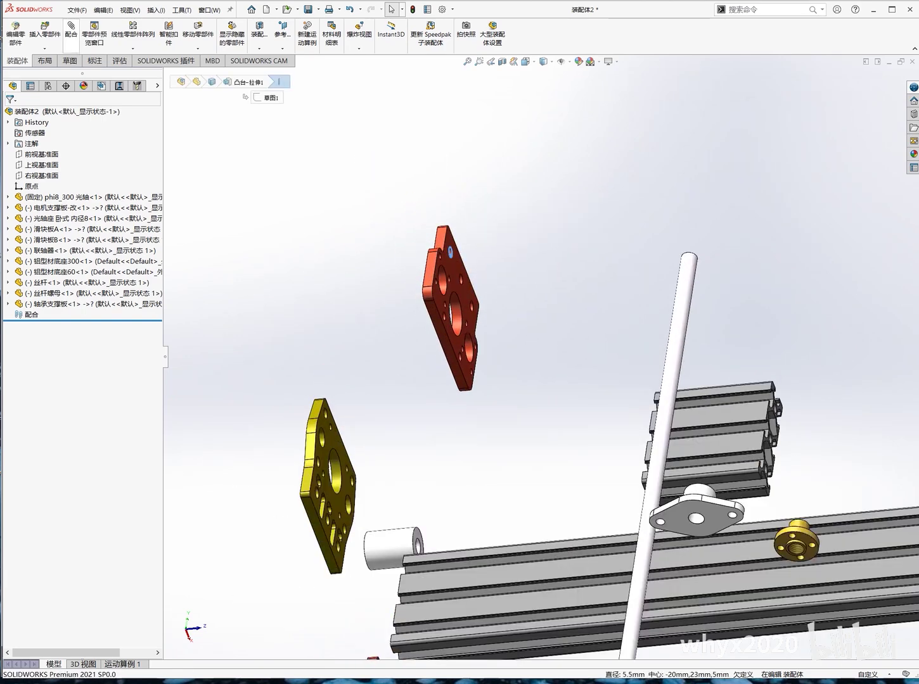
pyautogui.click(461, 240)
pyautogui.moveTo(482, 380); pyautogui.dragTo(538, 429, button='middle')
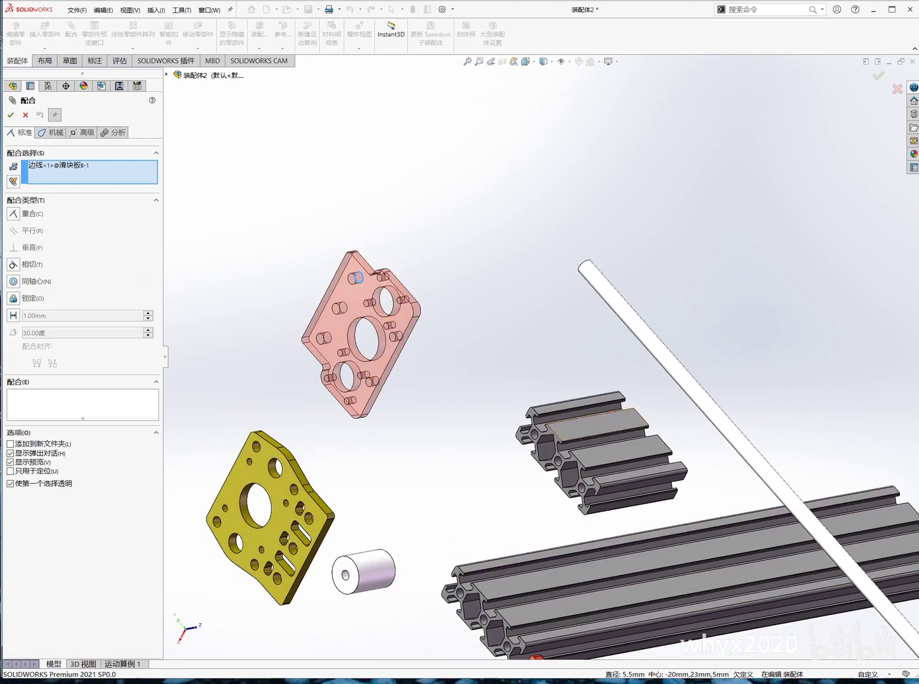
# Step: Pick a profile point, delete both mate references, and cancel the mate without adding it
pyautogui.click(538, 428)
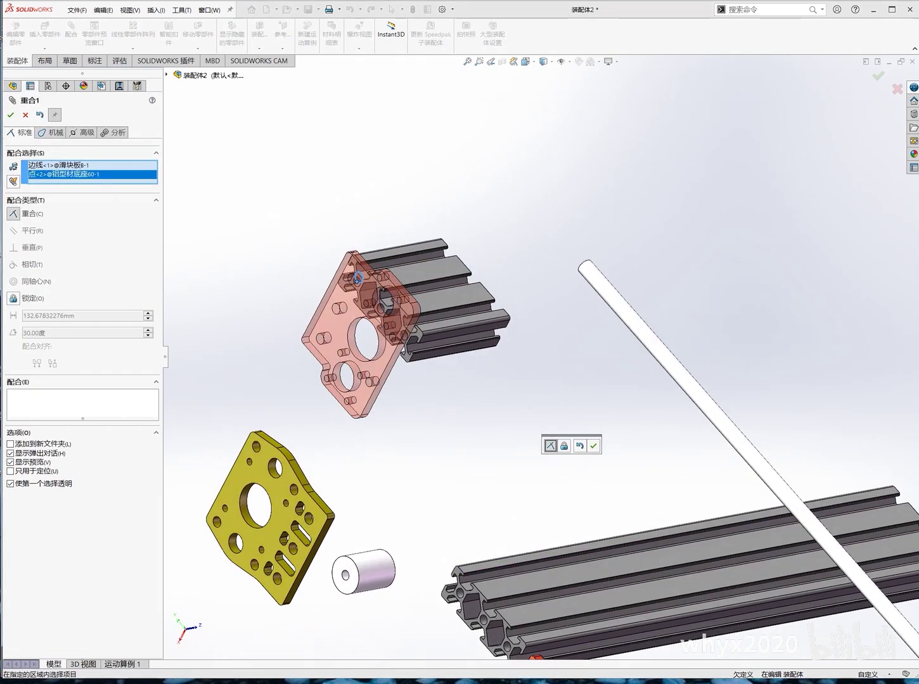
pyautogui.moveTo(538, 429)
pyautogui.mouseDown(button='middle')
pyautogui.moveTo(570, 405)
pyautogui.moveTo(545, 418)
pyautogui.mouseUp(button='middle')
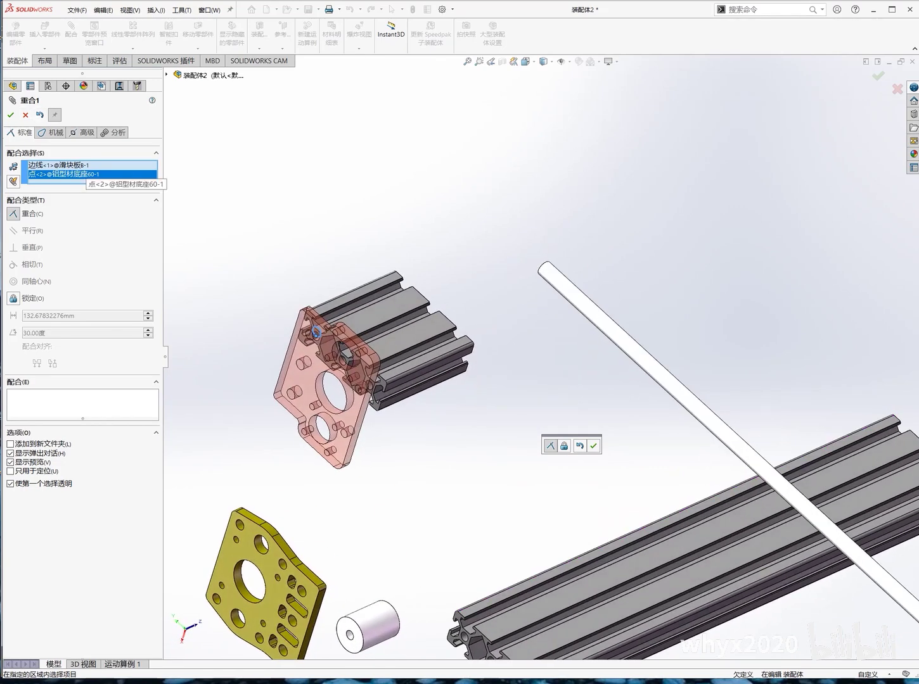
pyautogui.rightClick(81, 173)
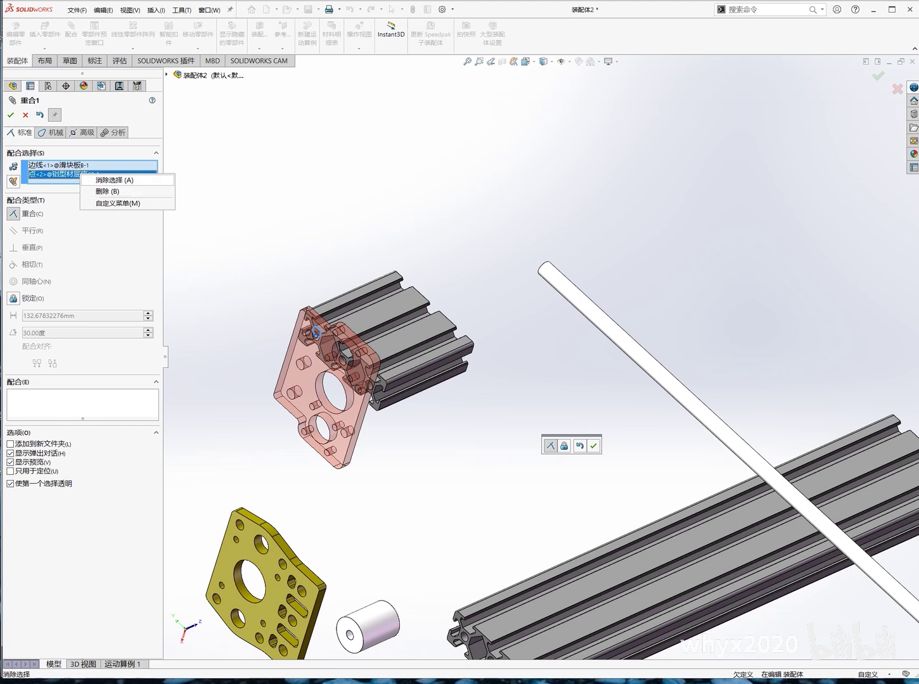
pyautogui.click(114, 180)
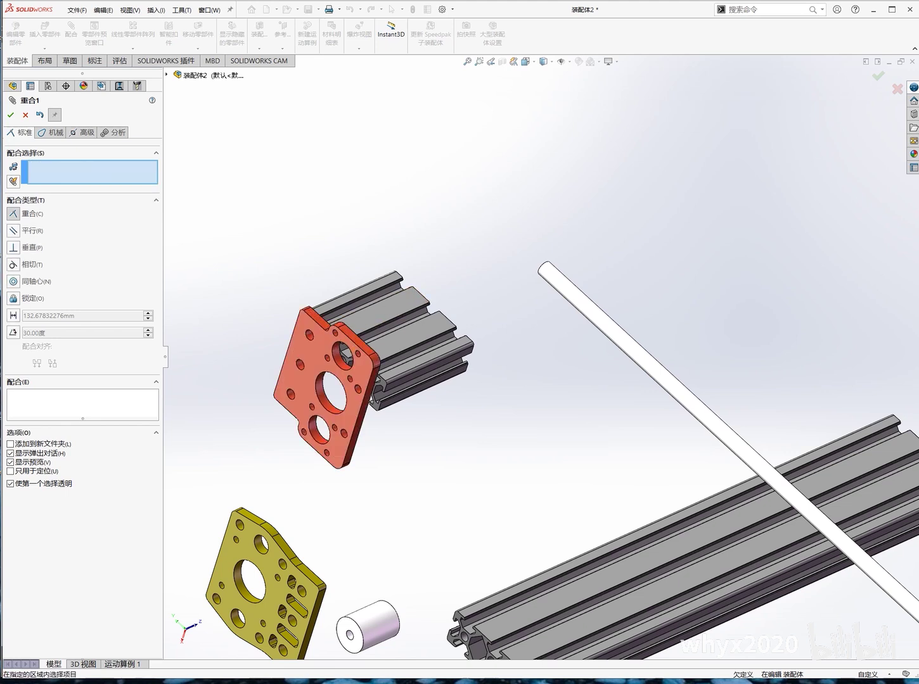
pyautogui.moveTo(326, 389); pyautogui.dragTo(433, 401)
pyautogui.press('Escape')
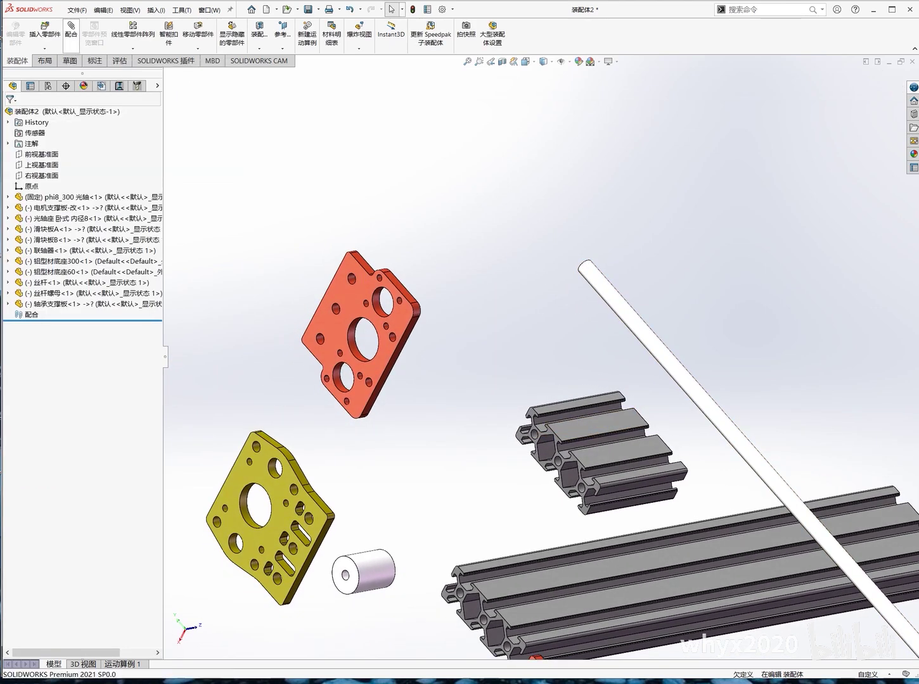
# Step: Mate a small-profile hole edge concentric to the red plate's matching hole (同心1)
pyautogui.click(71, 28)
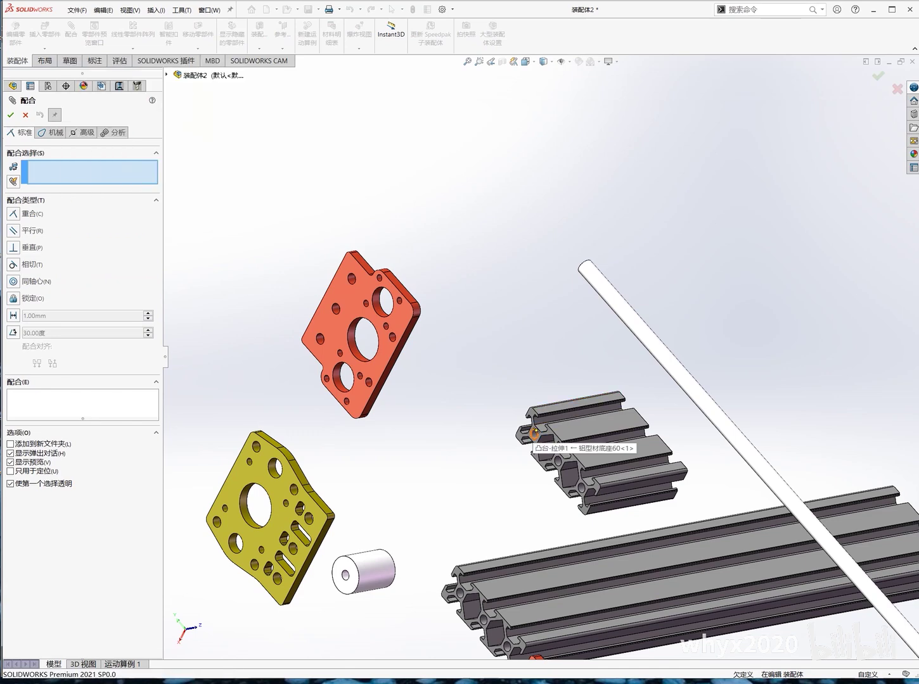
pyautogui.scroll(-2, 534, 433)
pyautogui.scroll(-2, 531, 441)
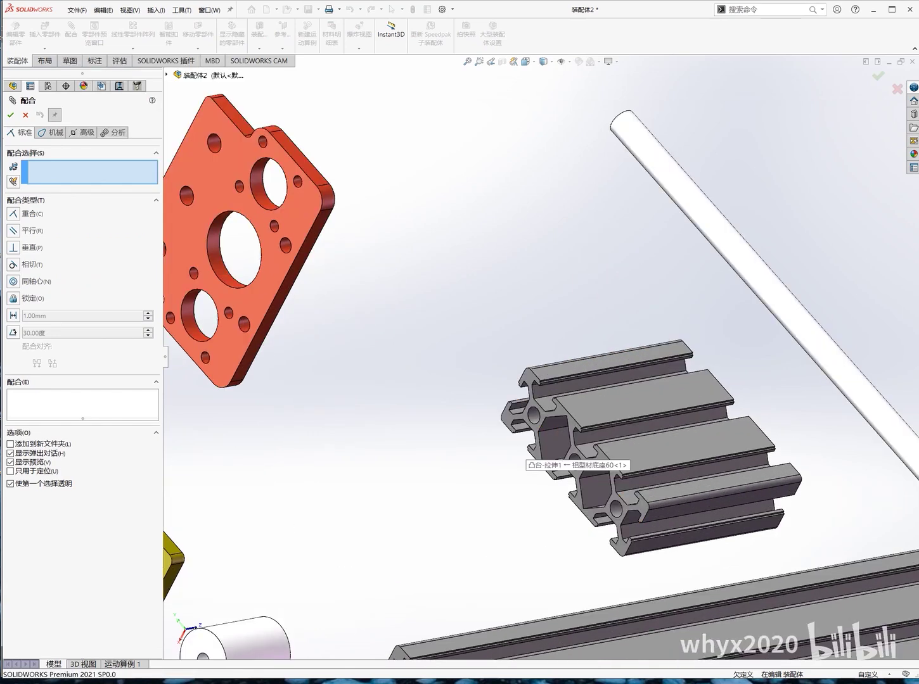
pyautogui.click(534, 410)
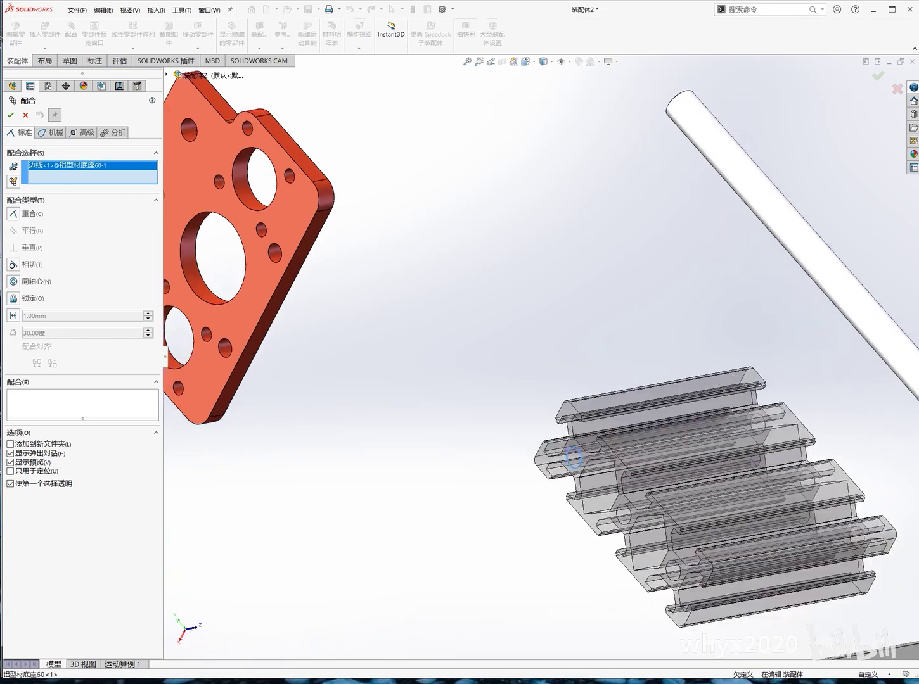
pyautogui.scroll(2, 560, 415)
pyautogui.moveTo(559, 415)
pyautogui.mouseDown(button='middle')
pyautogui.moveTo(849, 522)
pyautogui.moveTo(570, 380)
pyautogui.mouseUp(button='middle')
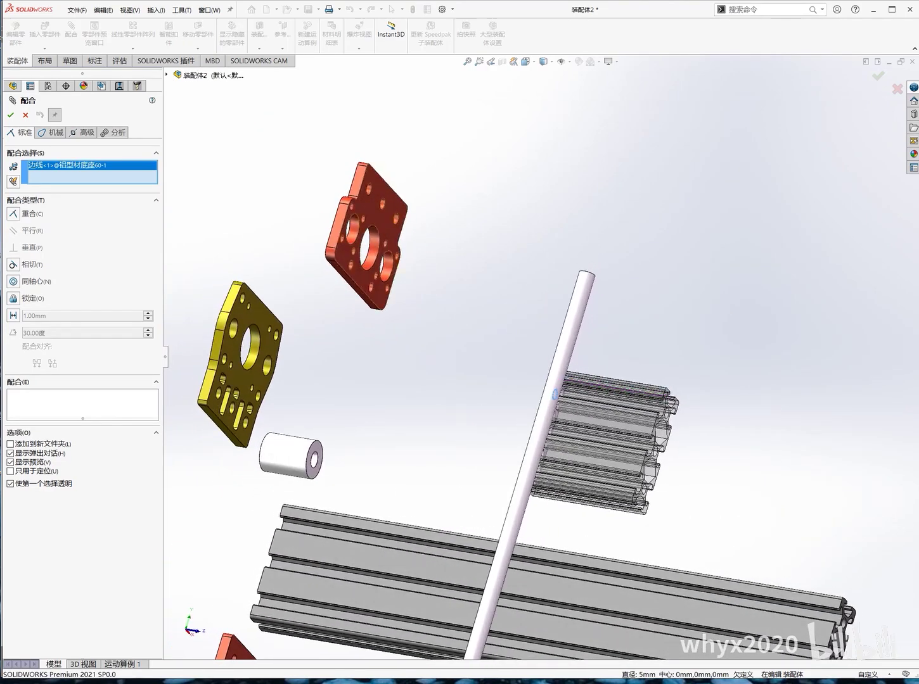
pyautogui.click(395, 217)
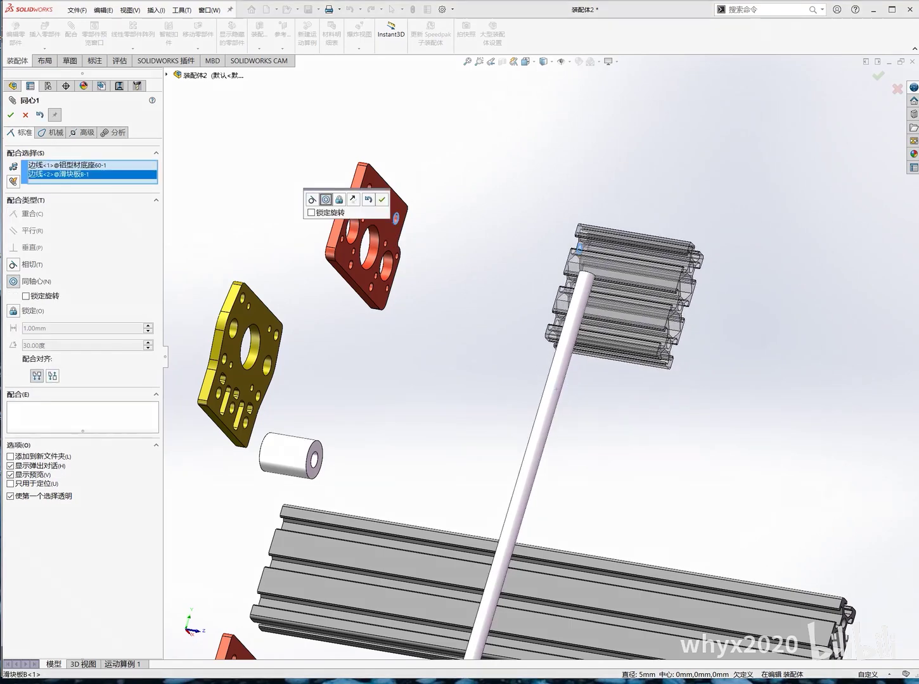
pyautogui.moveTo(396, 218)
pyautogui.mouseDown(button='middle')
pyautogui.moveTo(379, 407)
pyautogui.moveTo(408, 351)
pyautogui.mouseUp(button='middle')
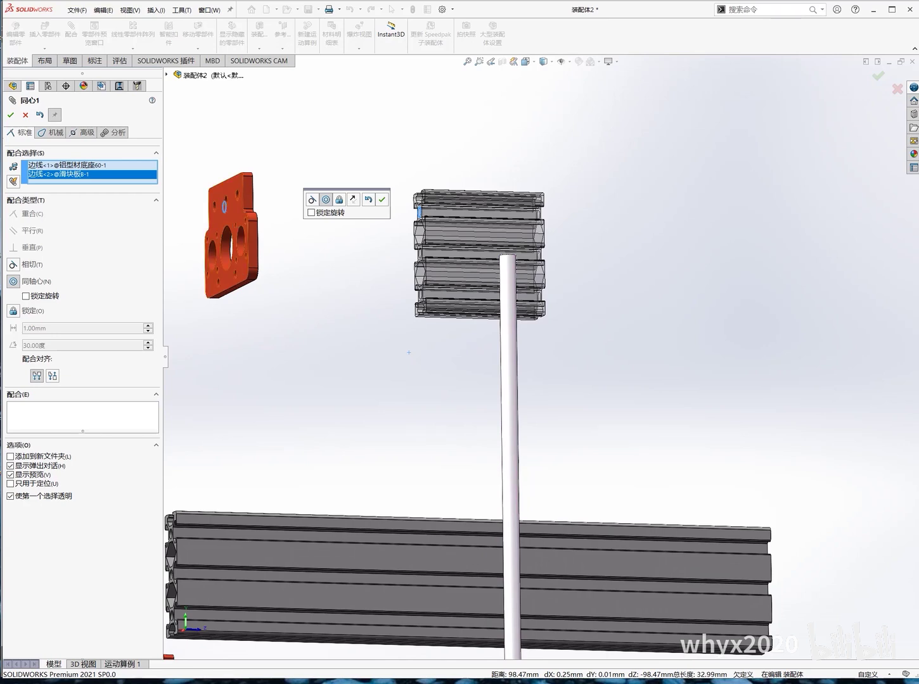
pyautogui.press('Return')
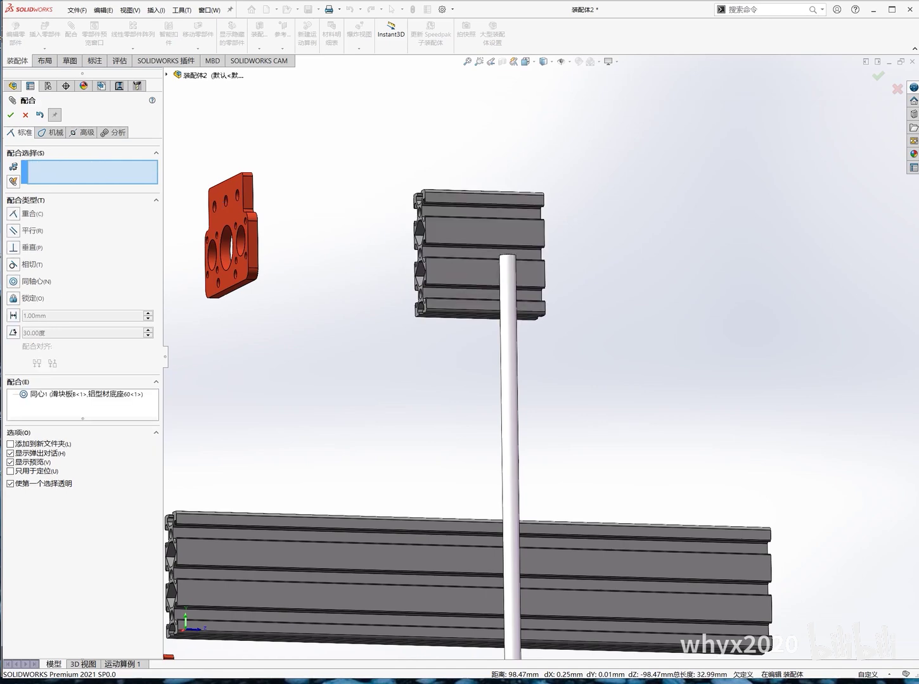
# Step: Add a second concentric mate between another profile hole and its red plate hole (同心2)
pyautogui.moveTo(507, 354)
pyautogui.mouseDown(button='middle')
pyautogui.moveTo(481, 329)
pyautogui.moveTo(520, 380)
pyautogui.moveTo(494, 355)
pyautogui.mouseUp(button='middle')
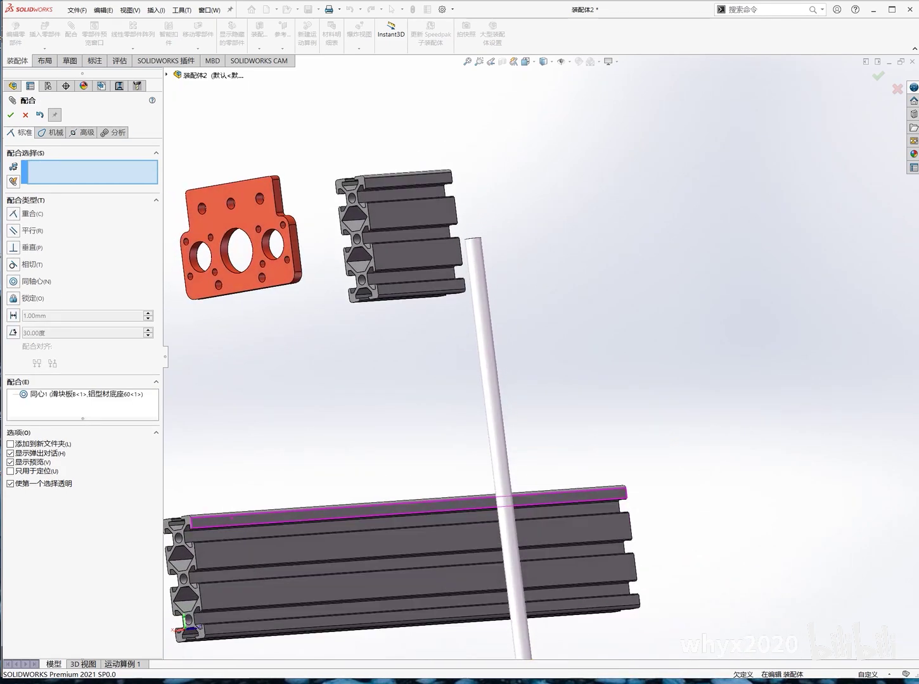
pyautogui.click(363, 279)
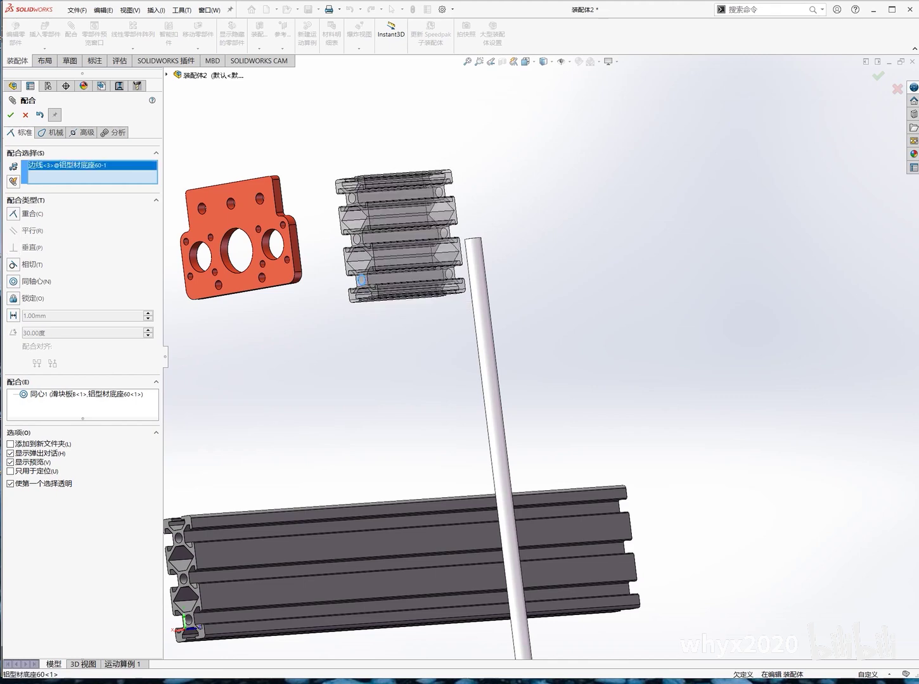
pyautogui.moveTo(363, 280); pyautogui.dragTo(406, 310, button='middle')
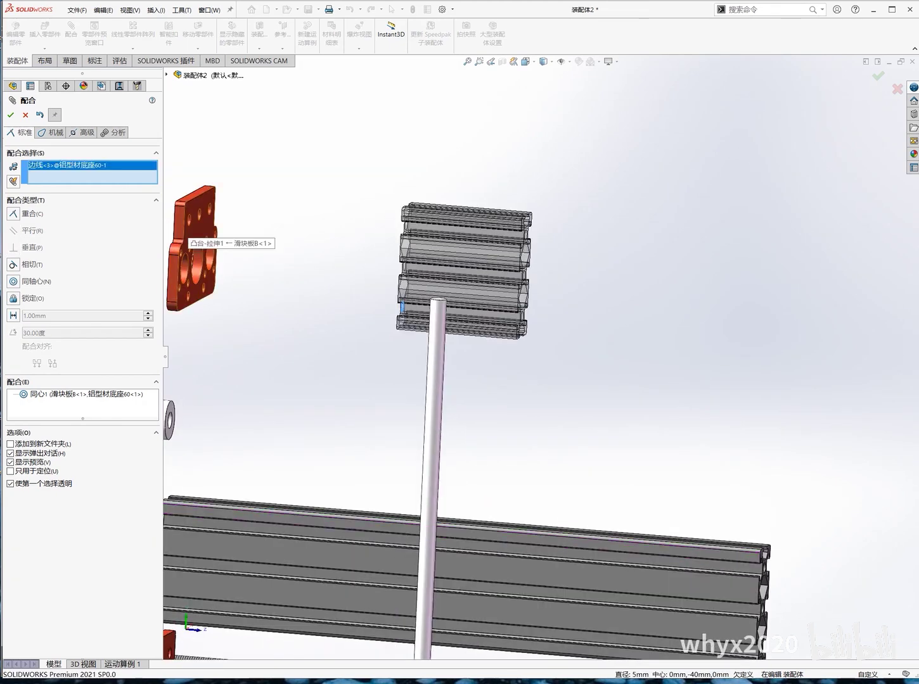
pyautogui.click(185, 228)
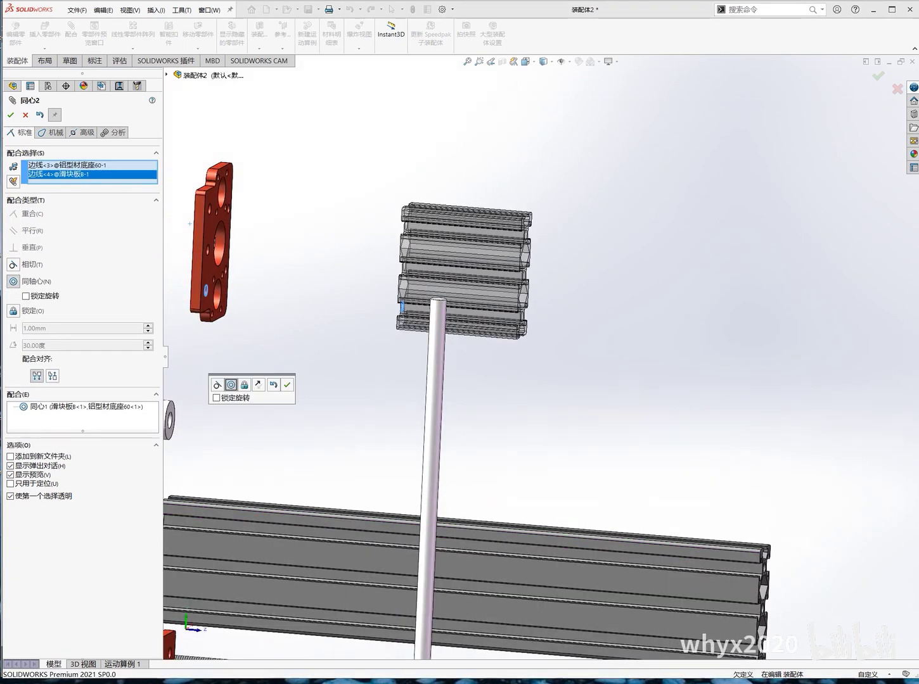
pyautogui.moveTo(189, 223)
pyautogui.mouseDown(button='middle')
pyautogui.moveTo(483, 238)
pyautogui.moveTo(302, 249)
pyautogui.mouseUp(button='middle')
pyautogui.press('Return')
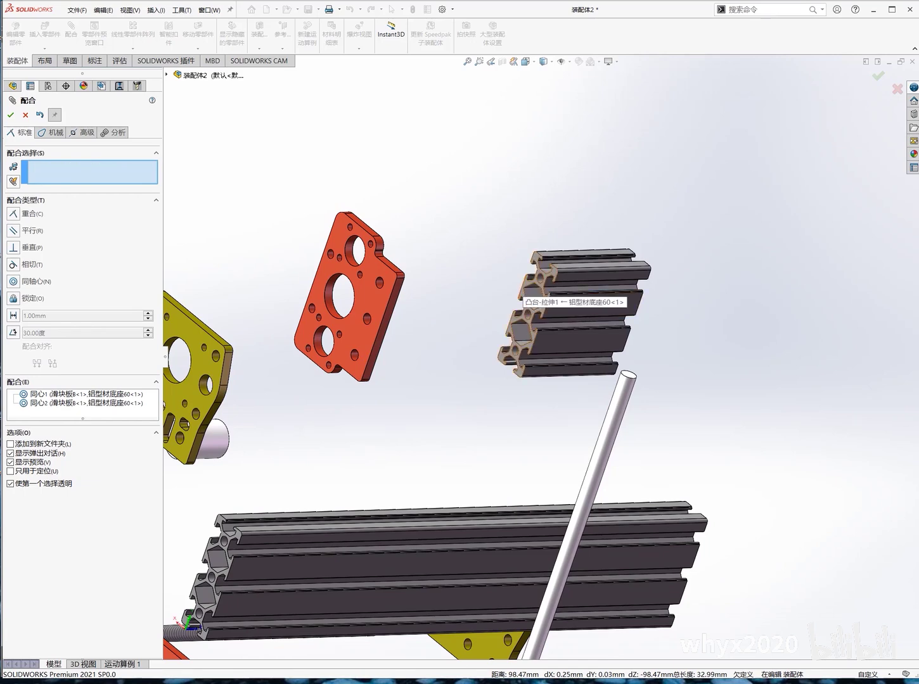
# Step: Make the profile's end face coincident with the red plate face (重合2)
pyautogui.click(521, 291)
pyautogui.moveTo(570, 381)
pyautogui.mouseDown(button='middle')
pyautogui.moveTo(697, 444)
pyautogui.moveTo(864, 502)
pyautogui.mouseUp(button='middle')
pyautogui.click(261, 296)
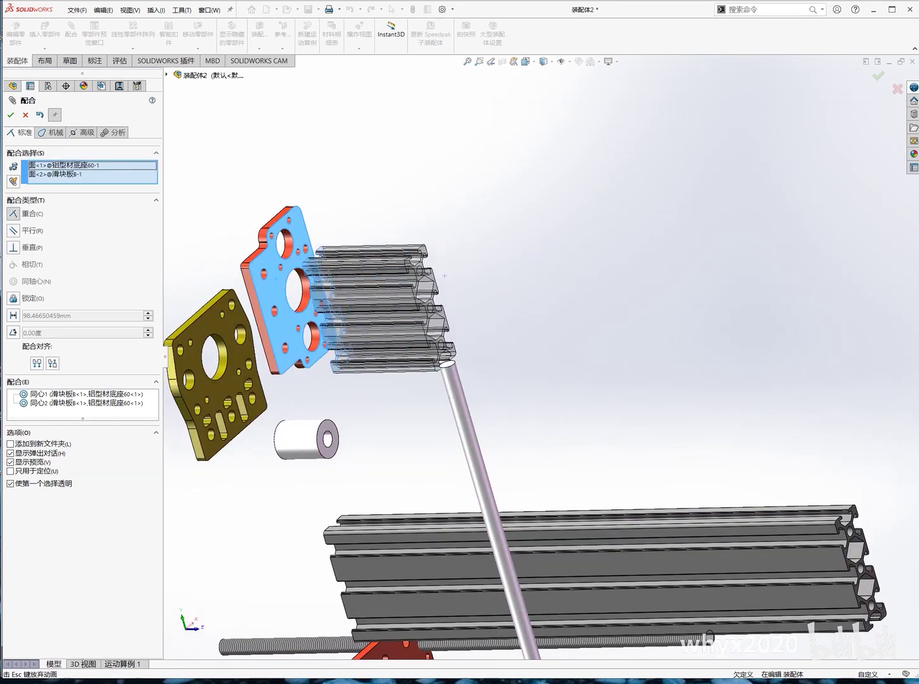
pyautogui.moveTo(443, 316)
pyautogui.mouseDown(button='middle')
pyautogui.moveTo(555, 184)
pyautogui.moveTo(620, 192)
pyautogui.mouseUp(button='middle')
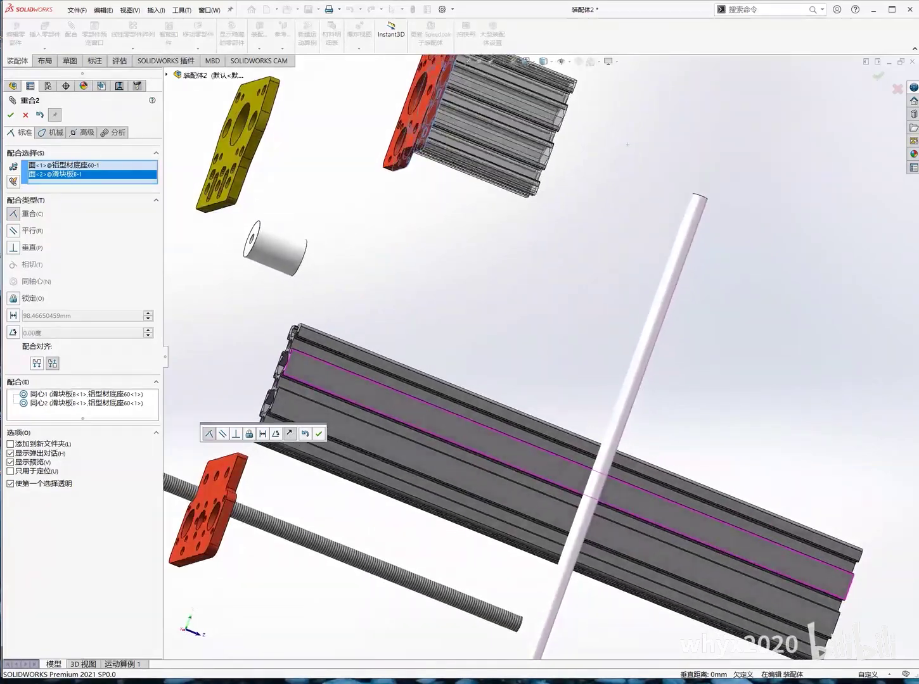
pyautogui.press('Return')
pyautogui.moveTo(621, 192); pyautogui.dragTo(412, 412, button='middle')
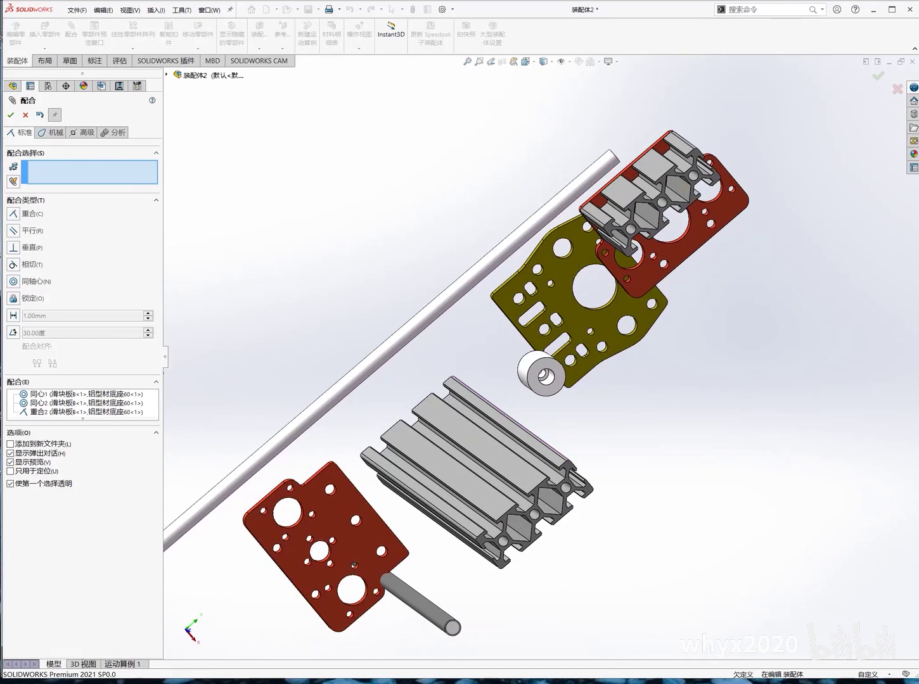
# Step: Mate a hole at the profile's other end concentric with the other slider plate (同心4)
pyautogui.click(630, 228)
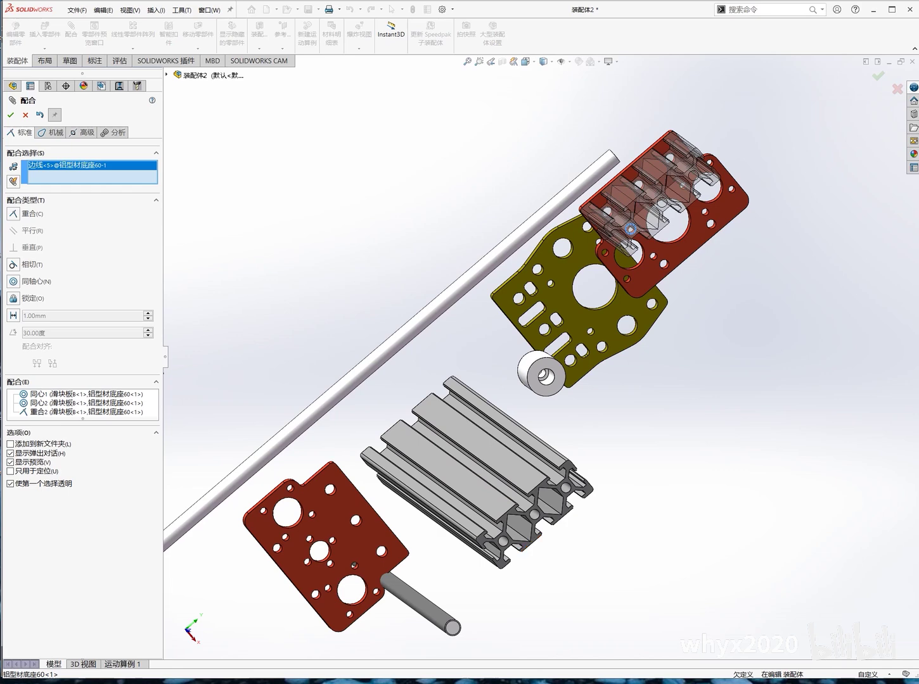
pyautogui.moveTo(630, 228); pyautogui.dragTo(551, 573, button='middle')
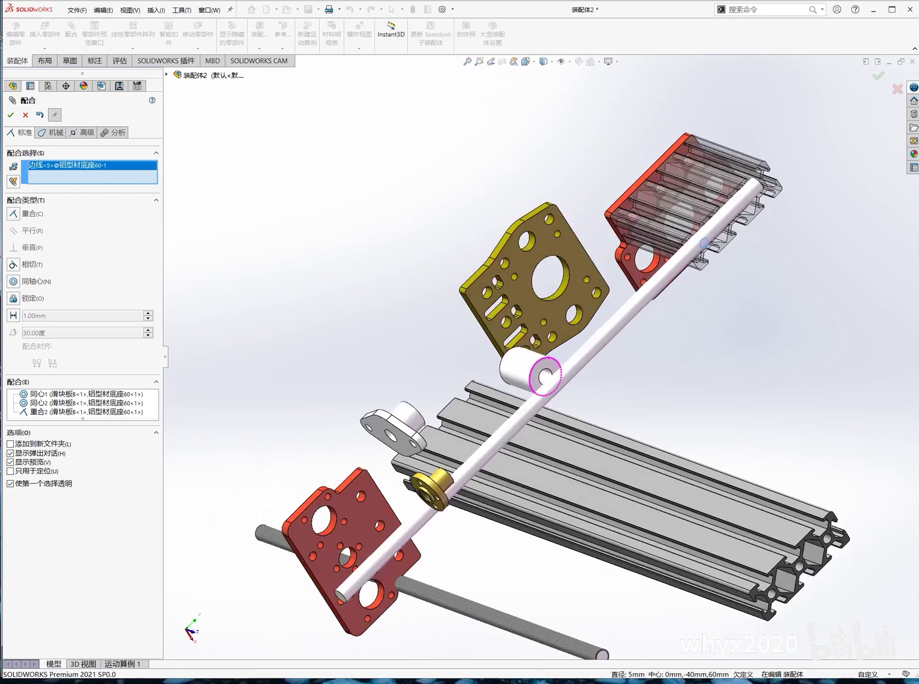
pyautogui.scroll(-3, 551, 573)
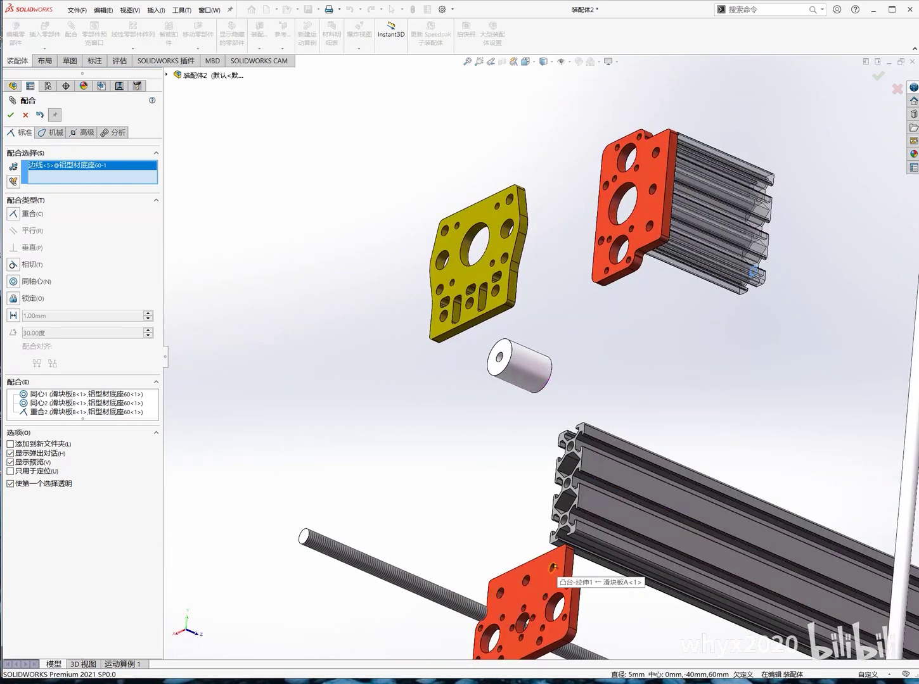
pyautogui.click(551, 567)
pyautogui.moveTo(551, 567); pyautogui.dragTo(813, 308, button='middle')
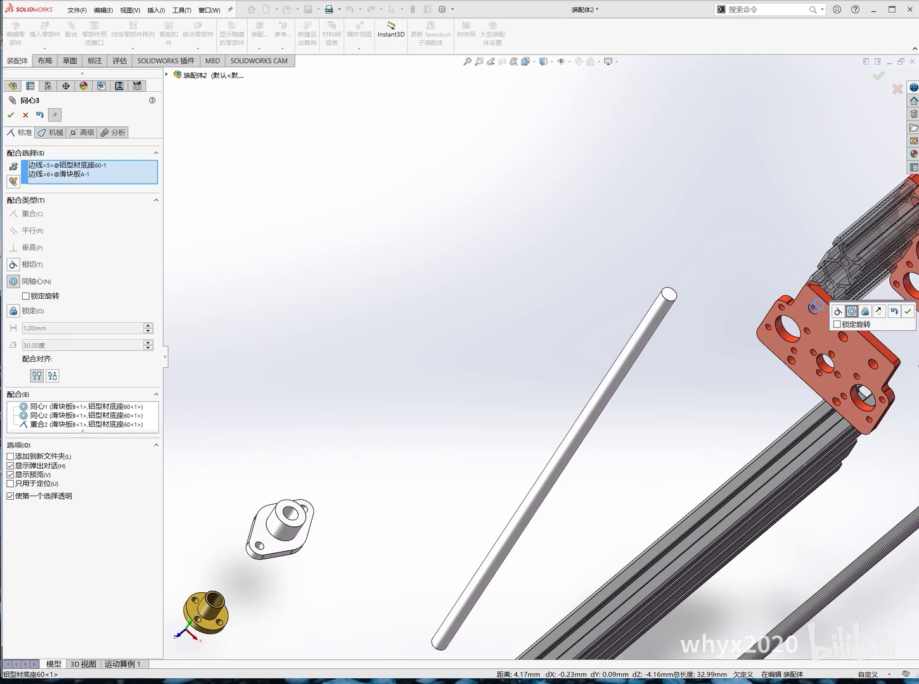
pyautogui.press('Return')
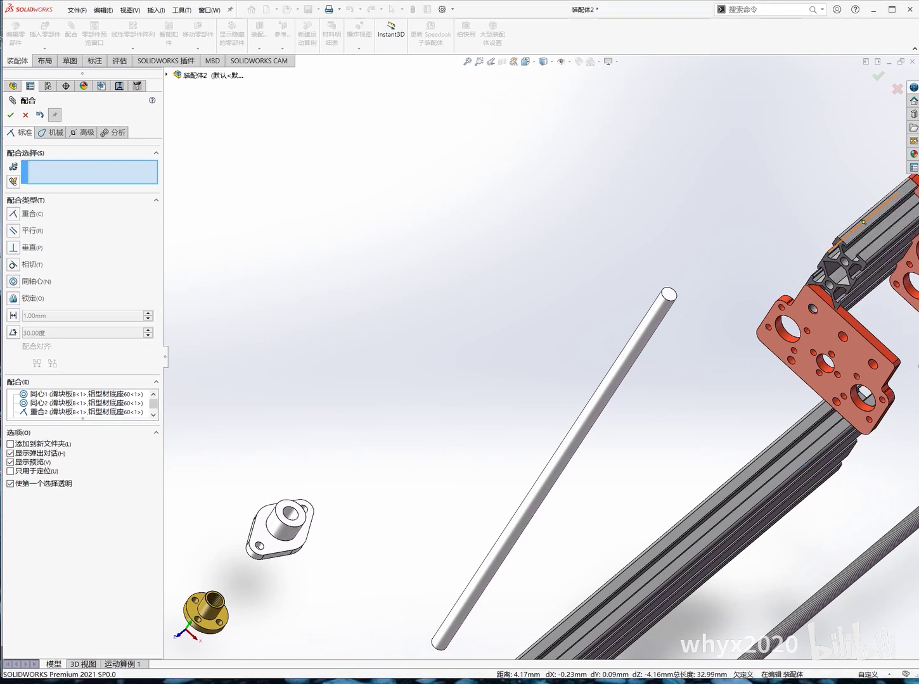
# Step: Replace the wrong rail face with a rail circular edge and mate it concentric to the slider plate
pyautogui.moveTo(538, 349); pyautogui.dragTo(659, 374, button='middle')
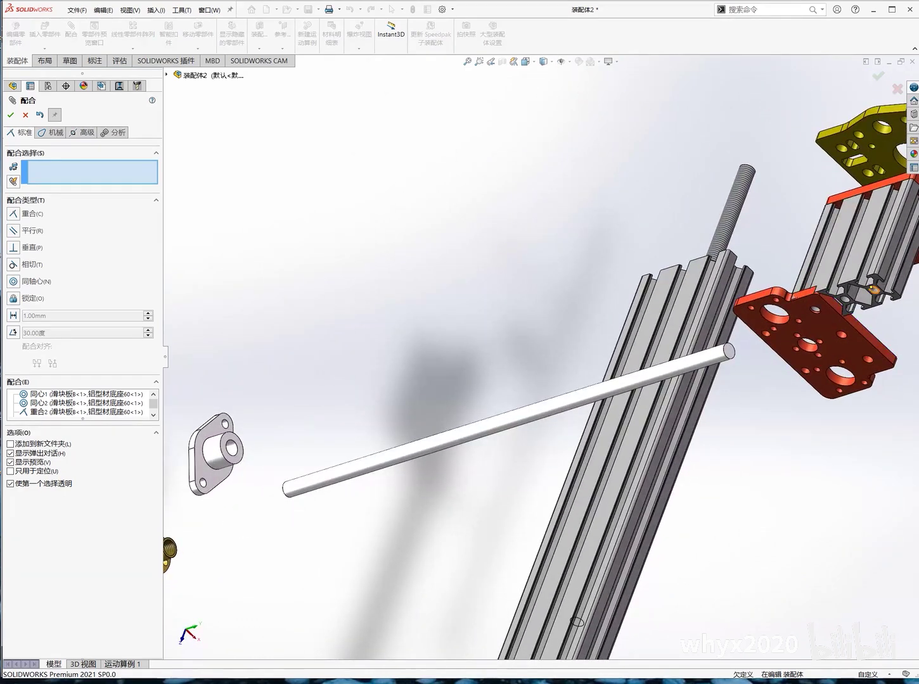
pyautogui.click(875, 299)
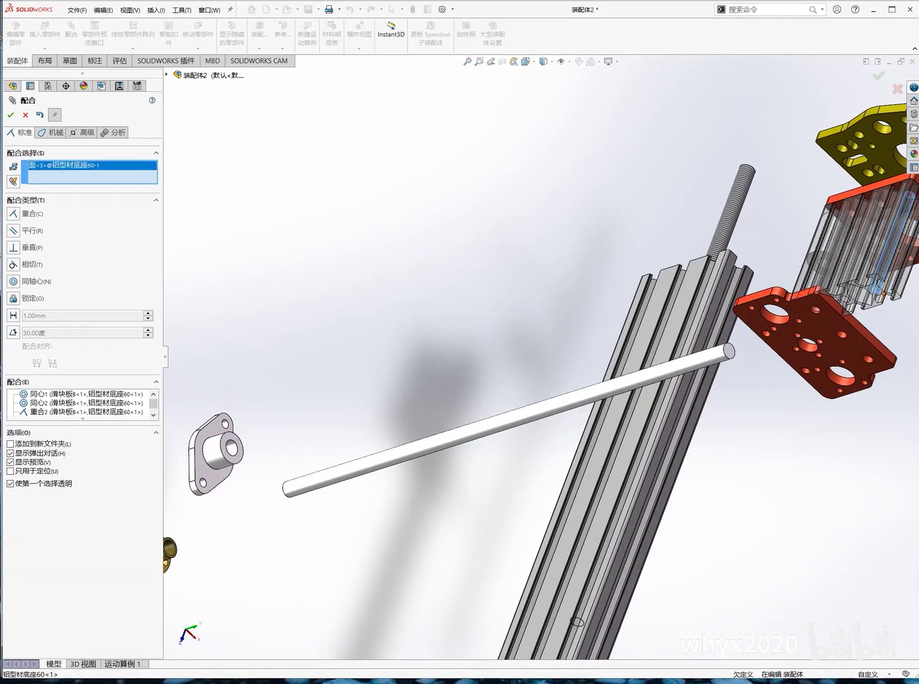
pyautogui.rightClick(111, 164)
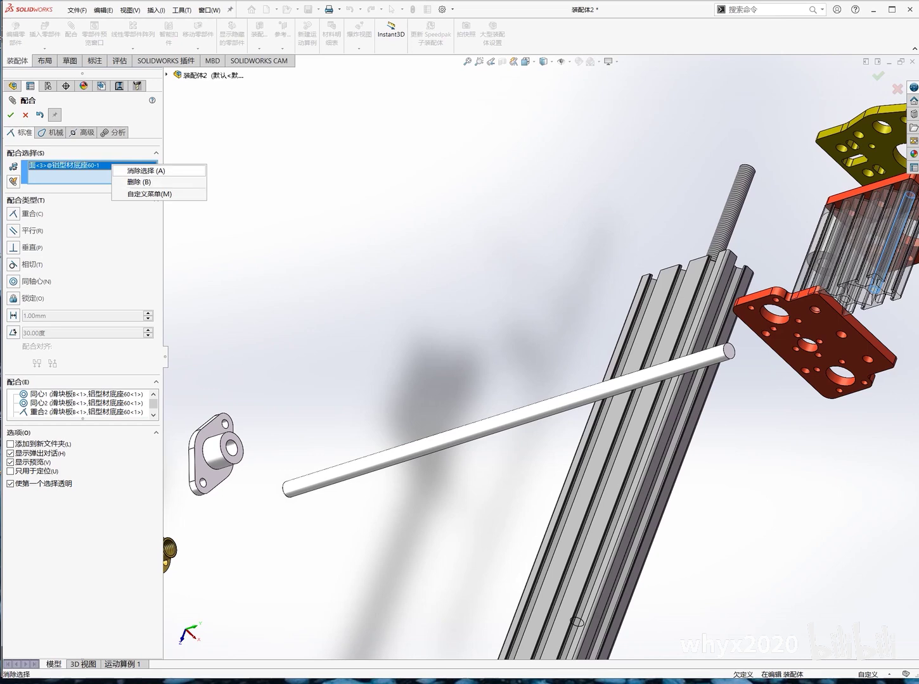
pyautogui.click(138, 182)
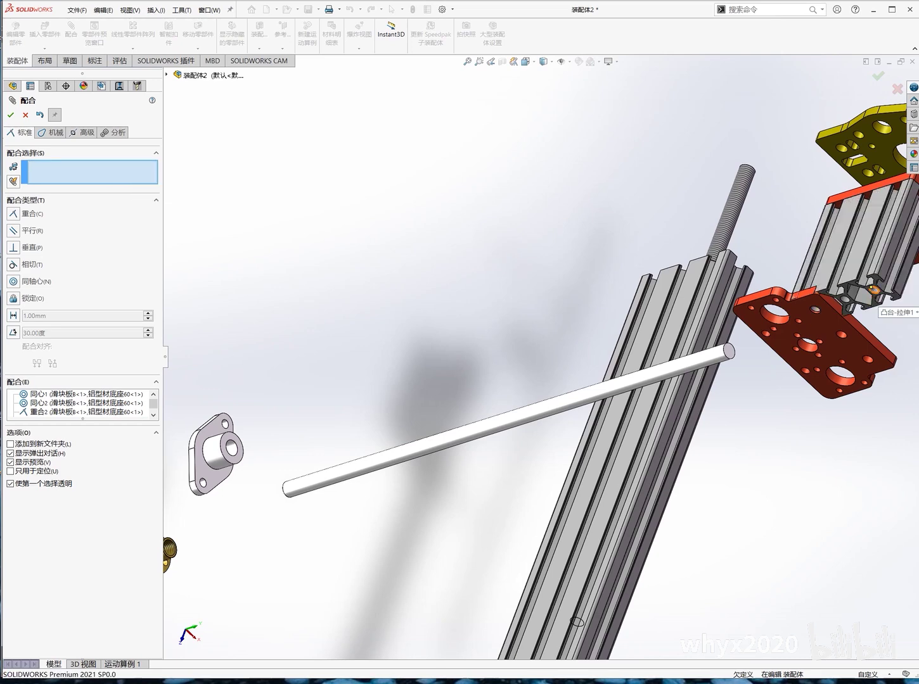
pyautogui.click(873, 290)
pyautogui.moveTo(873, 289); pyautogui.dragTo(827, 355, button='middle')
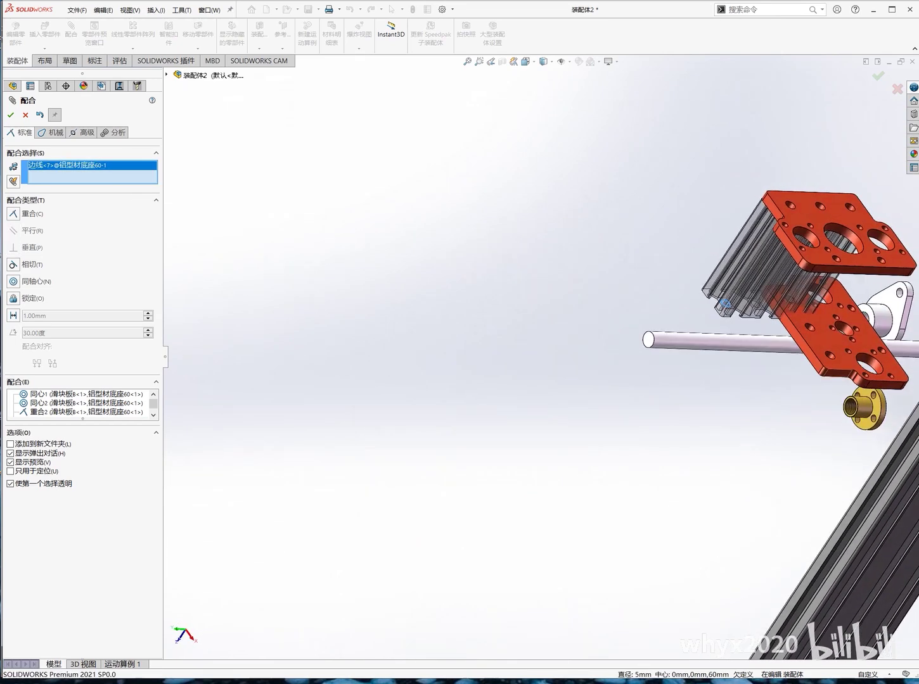
pyautogui.click(827, 354)
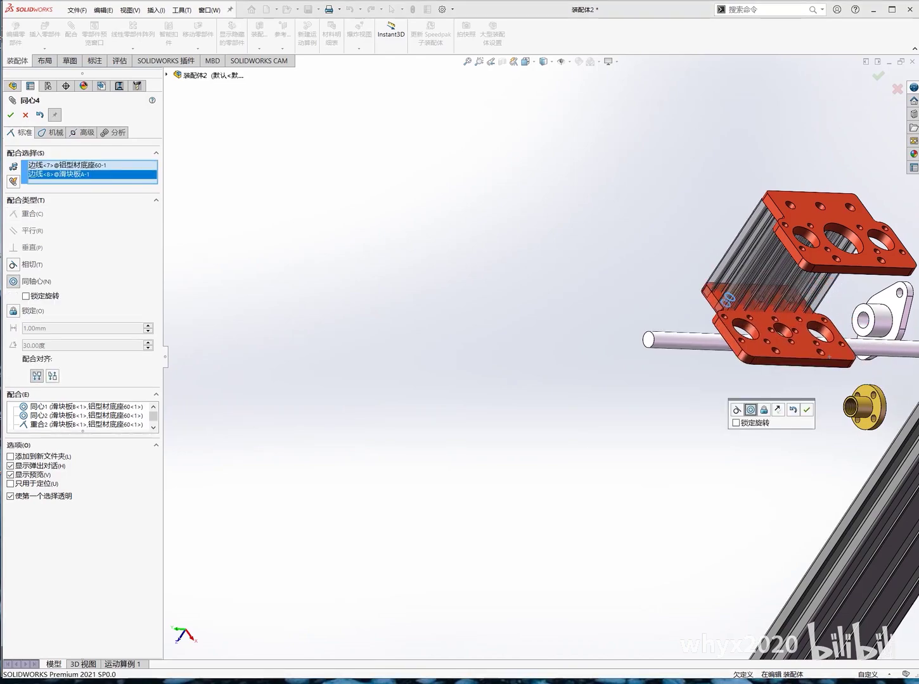
pyautogui.moveTo(827, 353)
pyautogui.mouseDown(button='middle')
pyautogui.moveTo(798, 392)
pyautogui.moveTo(760, 380)
pyautogui.mouseUp(button='middle')
pyautogui.click(806, 410)
pyautogui.moveTo(355, 285); pyautogui.dragTo(309, 273, button='middle')
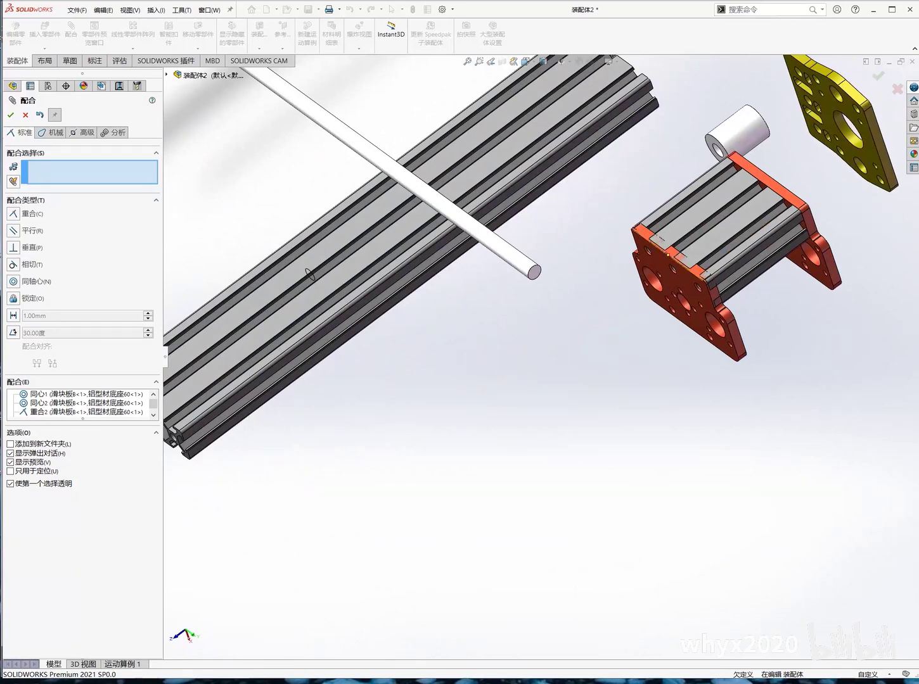
# Step: Slide the slider bracket along the extrusion toward the rod end
pyautogui.moveTo(690, 292); pyautogui.dragTo(709, 302)
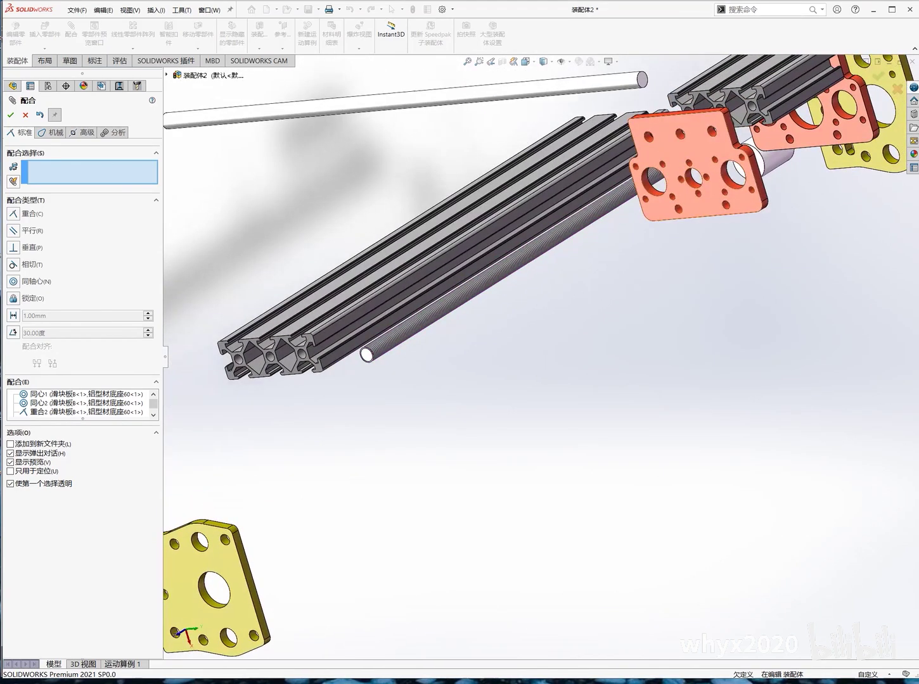
pyautogui.moveTo(697, 166); pyautogui.dragTo(504, 320)
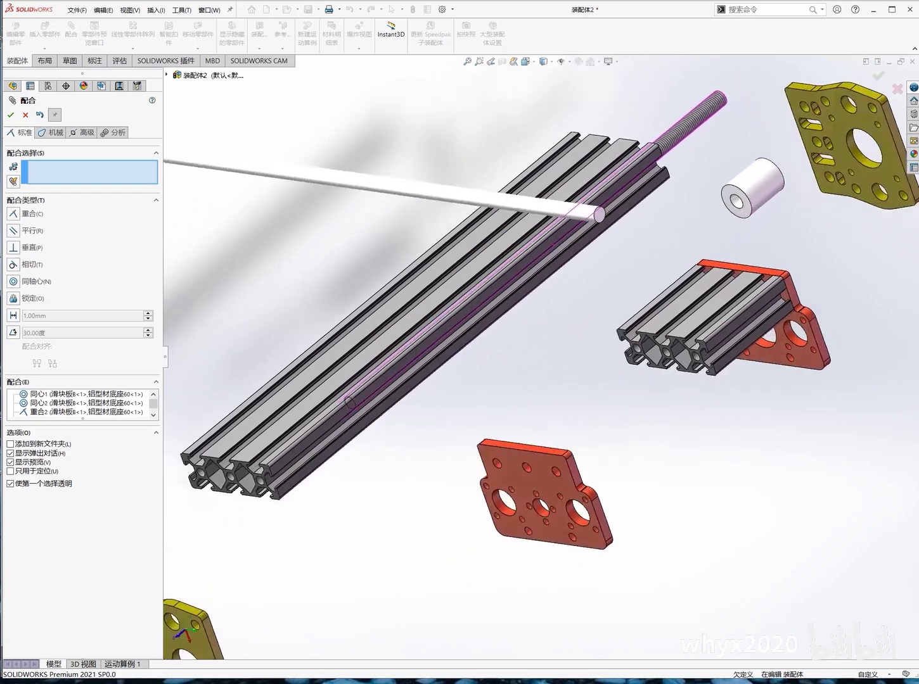
pyautogui.moveTo(672, 298); pyautogui.dragTo(689, 360, button='middle')
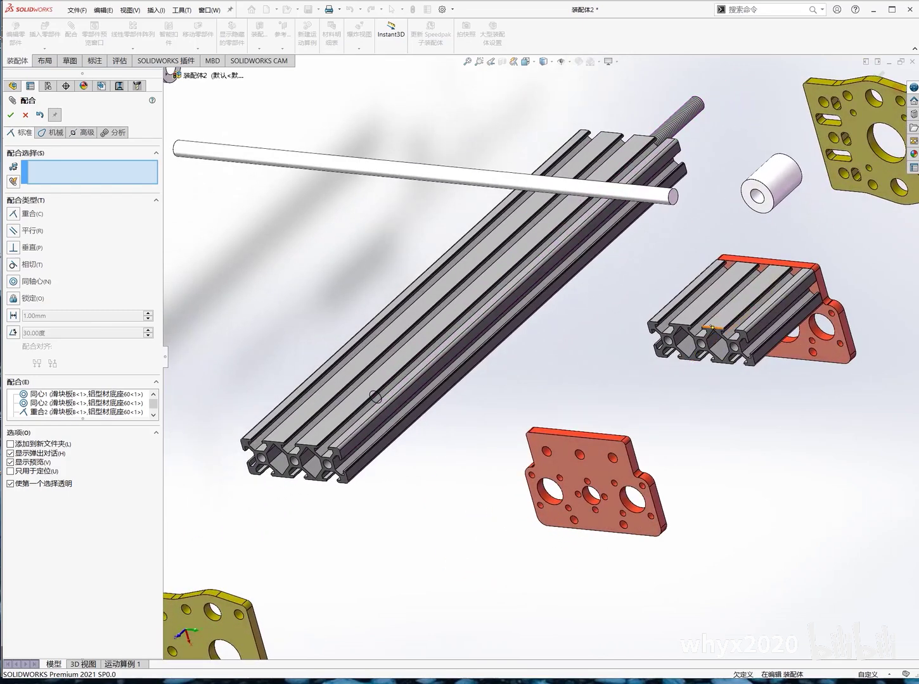
pyautogui.scroll(-3, 706, 332)
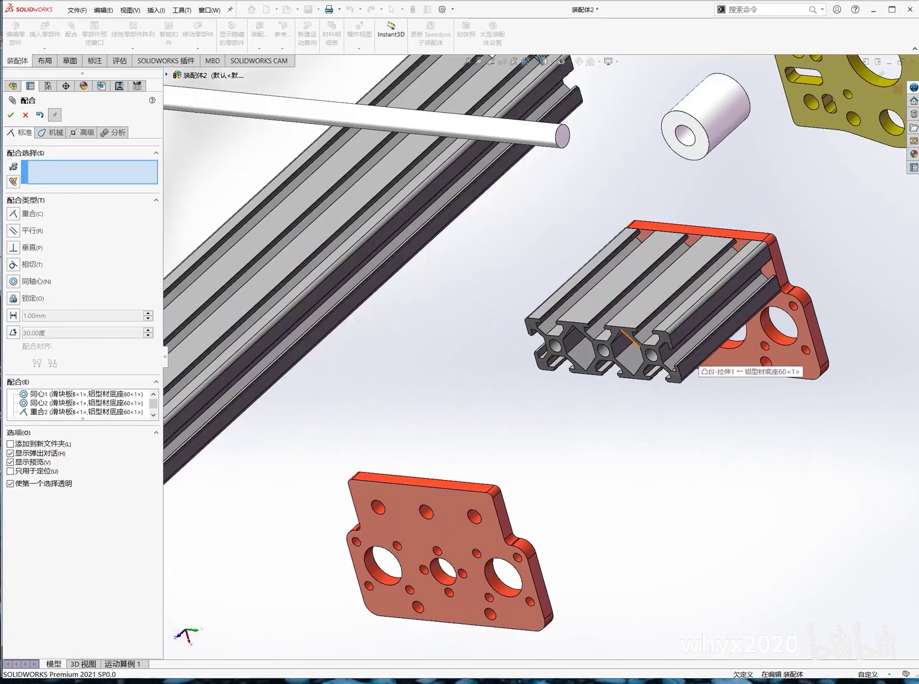
pyautogui.scroll(-3, 697, 348)
# Step: Make a rail extrusion face coincident with the matching red slider plate face
pyautogui.click(692, 363)
pyautogui.moveTo(692, 362); pyautogui.dragTo(634, 285, button='middle')
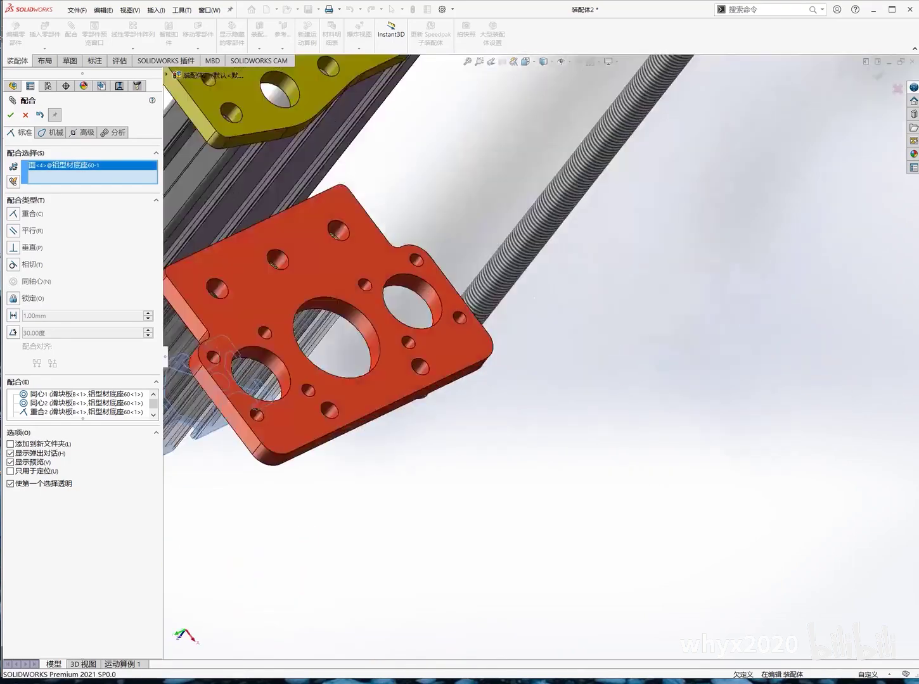
pyautogui.scroll(5, 538, 285)
pyautogui.moveTo(539, 285); pyautogui.dragTo(570, 253, button='middle')
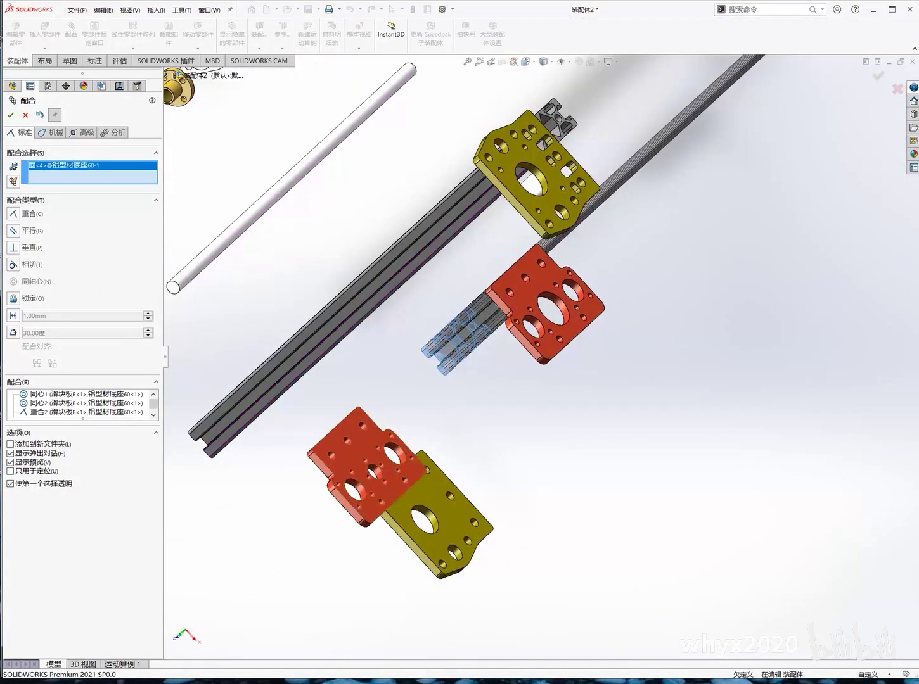
pyautogui.click(380, 443)
pyautogui.moveTo(380, 444); pyautogui.dragTo(194, 261, button='middle')
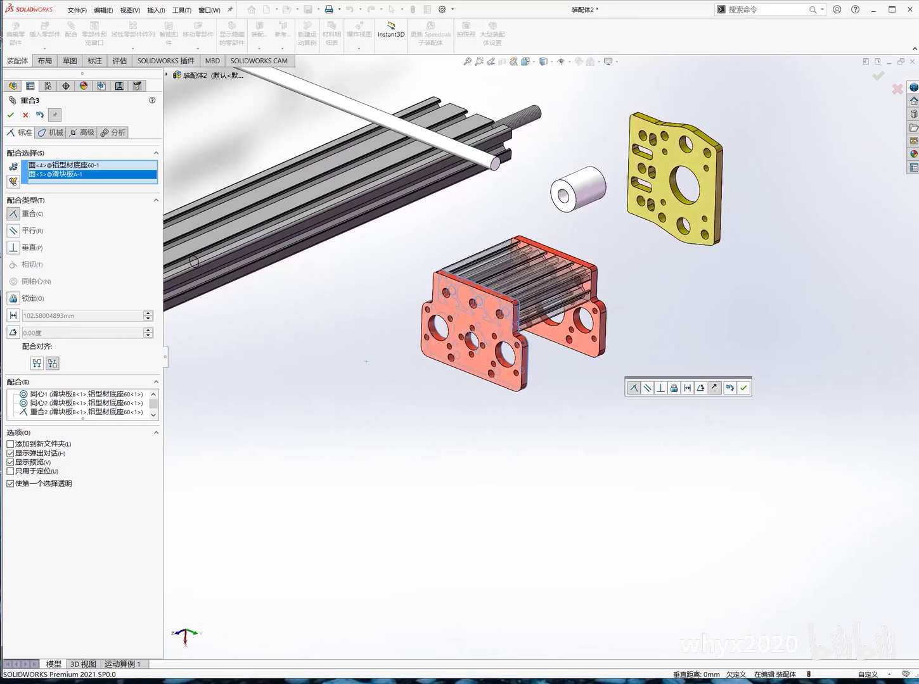
pyautogui.press('Return')
pyautogui.scroll(1, 564, 347)
pyautogui.scroll(4, 563, 347)
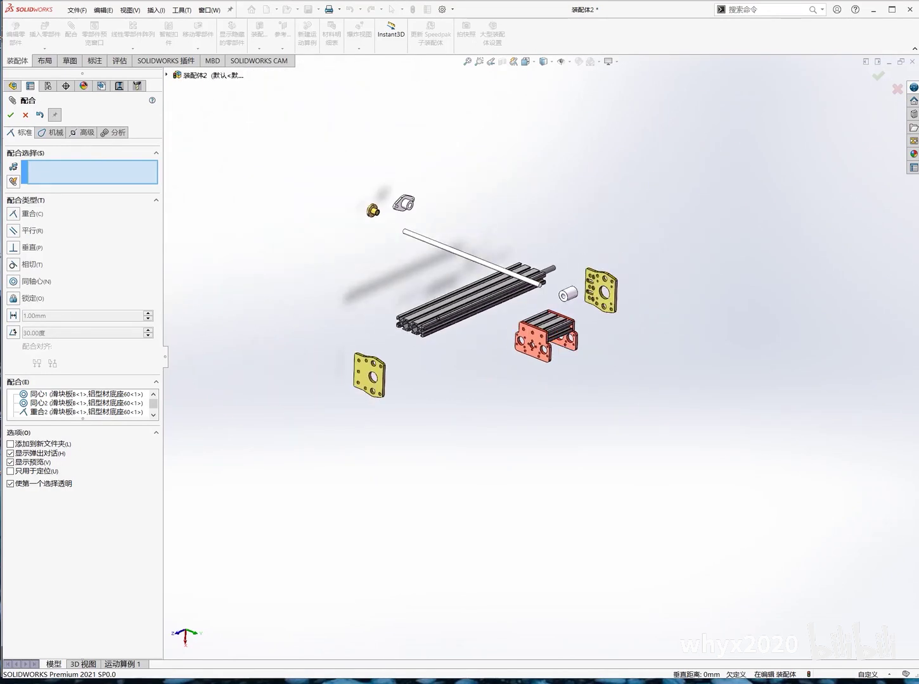
pyautogui.moveTo(482, 285); pyautogui.dragTo(548, 298, button='middle')
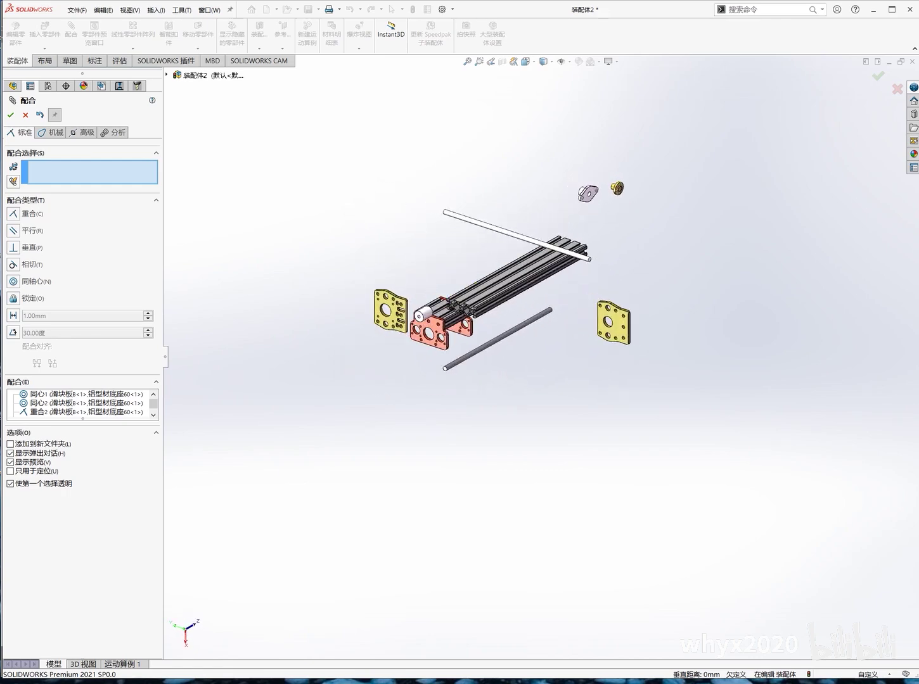
pyautogui.scroll(-2, 458, 303)
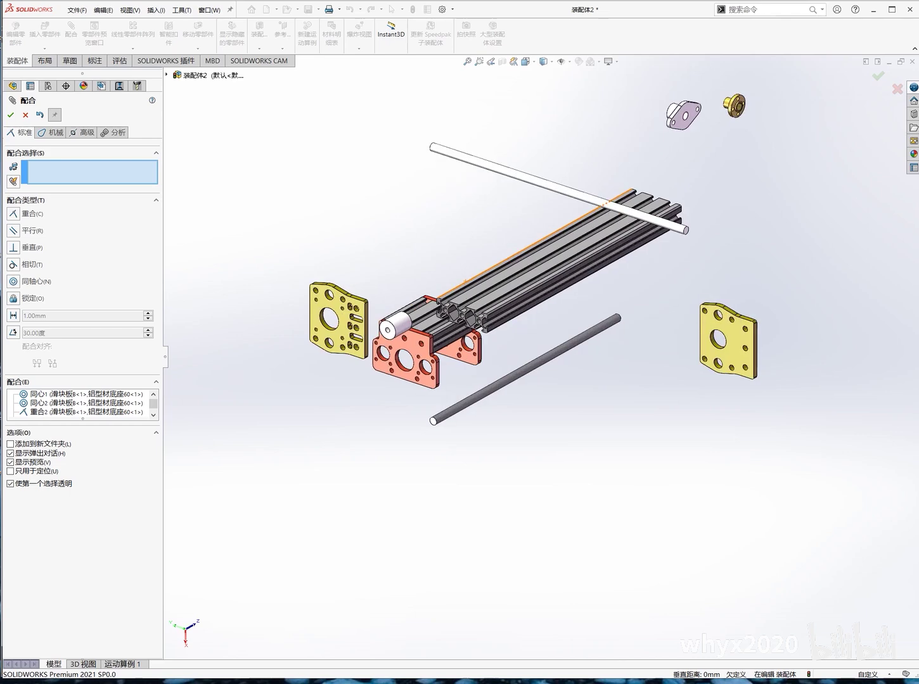
pyautogui.scroll(-6, 458, 304)
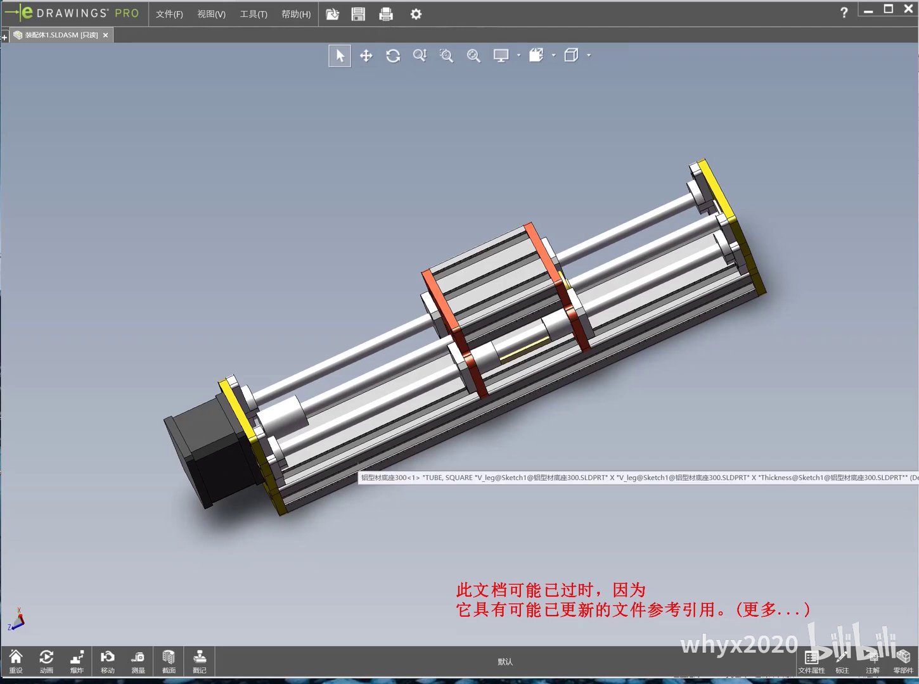
# Step: Pick out the base rail in the eDrawings reference slide for inspection
pyautogui.click(355, 460)
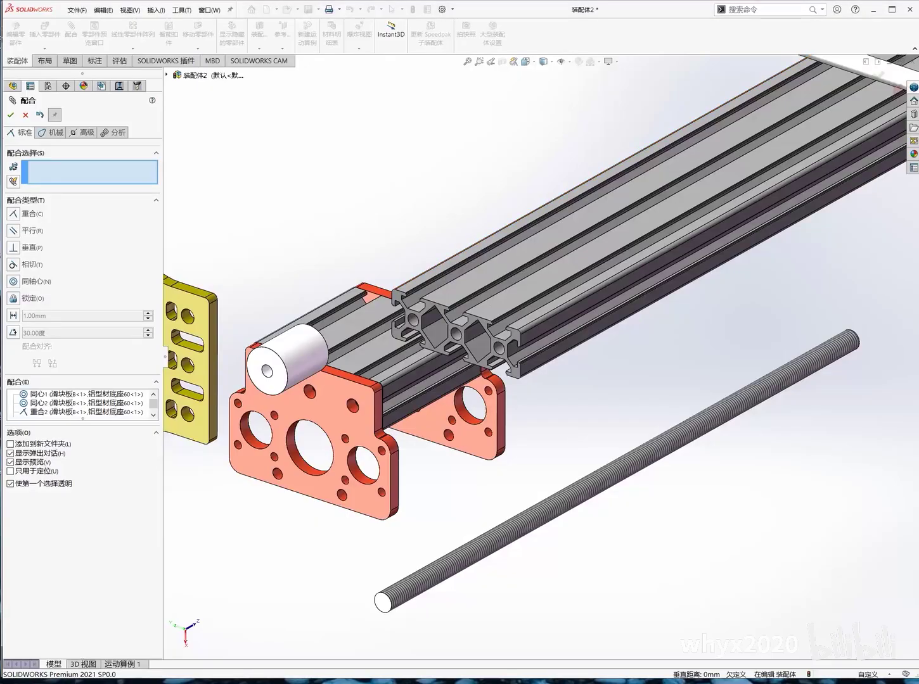
# Step: Discard a stray edge selection on the long rail
pyautogui.scroll(4, 528, 371)
pyautogui.scroll(1, 528, 371)
pyautogui.click(602, 271)
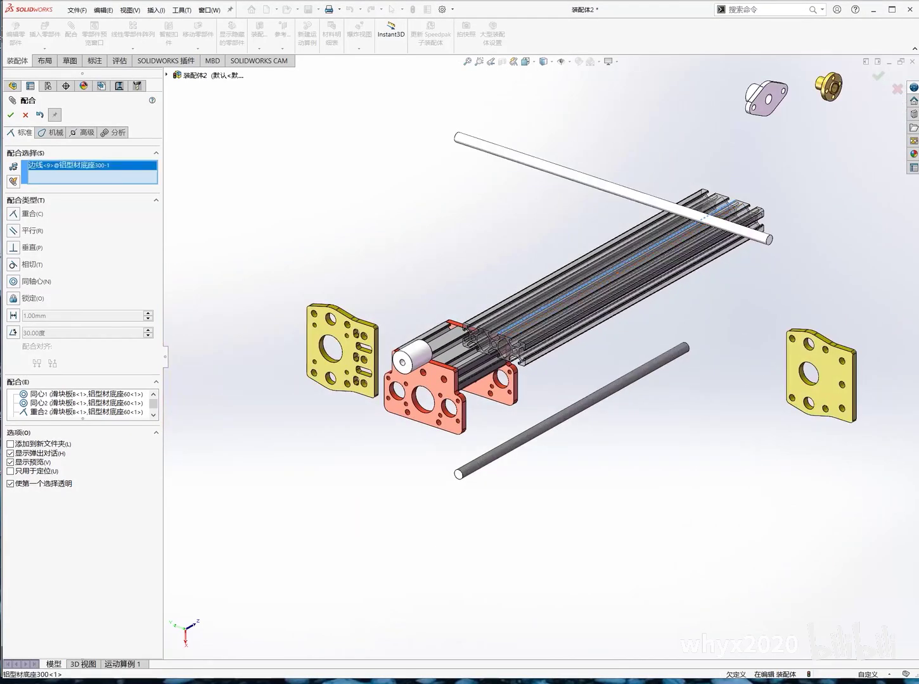
pyautogui.rightClick(73, 166)
pyautogui.click(95, 182)
pyautogui.scroll(-1, 472, 361)
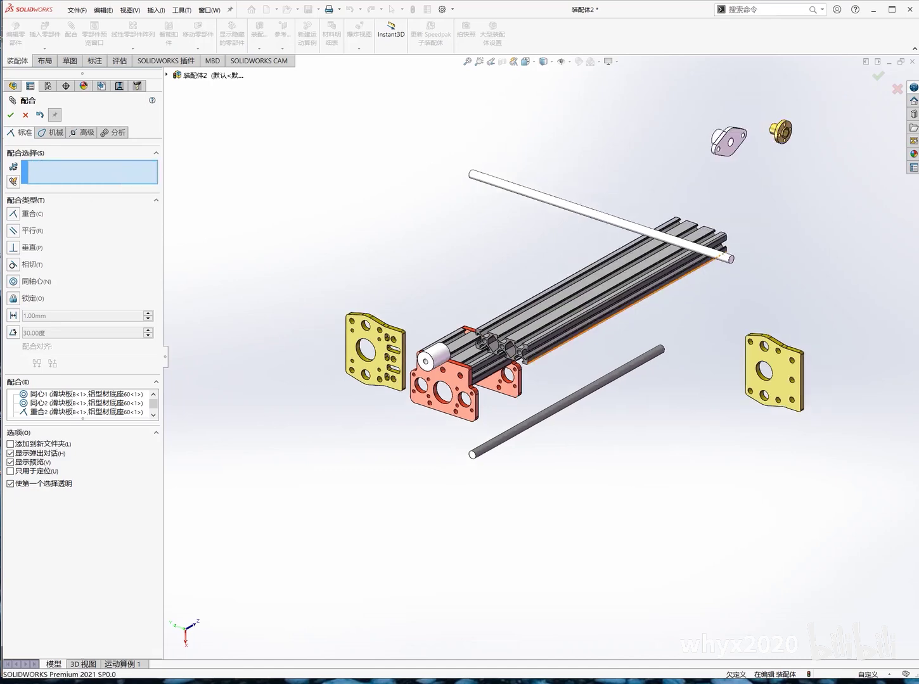
pyautogui.scroll(-3, 472, 362)
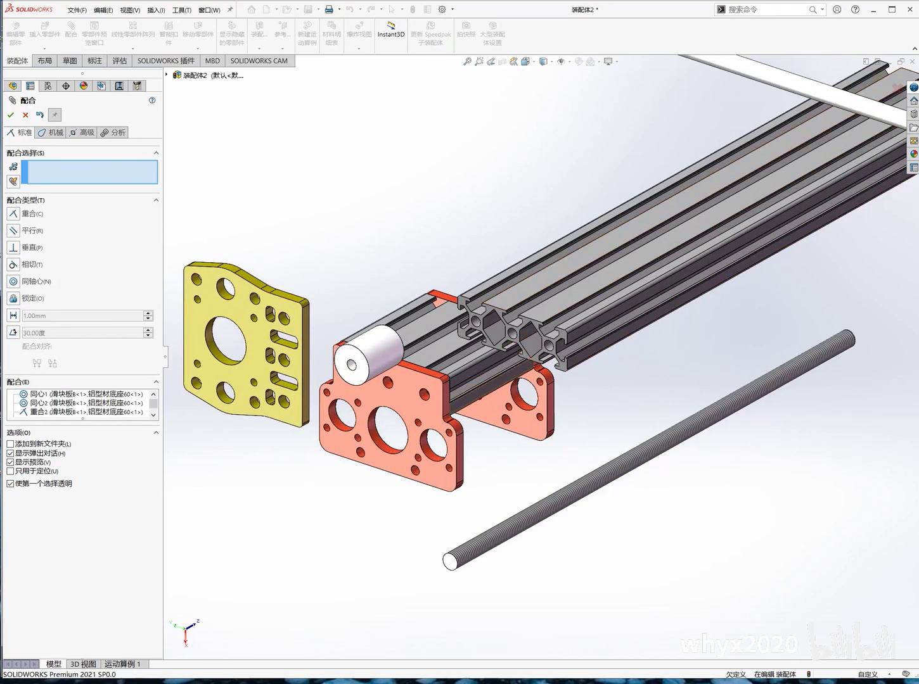
# Step: Move the right yellow plate above the rail and pick a 铝型材底座300-1 rail edge
pyautogui.scroll(4, 482, 301)
pyautogui.scroll(-4, 412, 349)
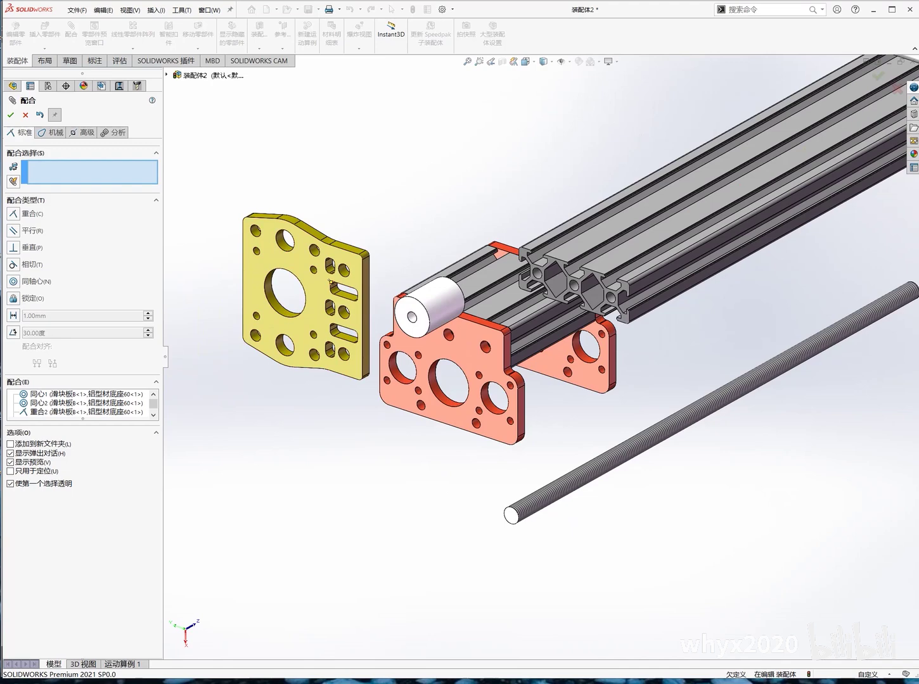
pyautogui.scroll(1, 503, 358)
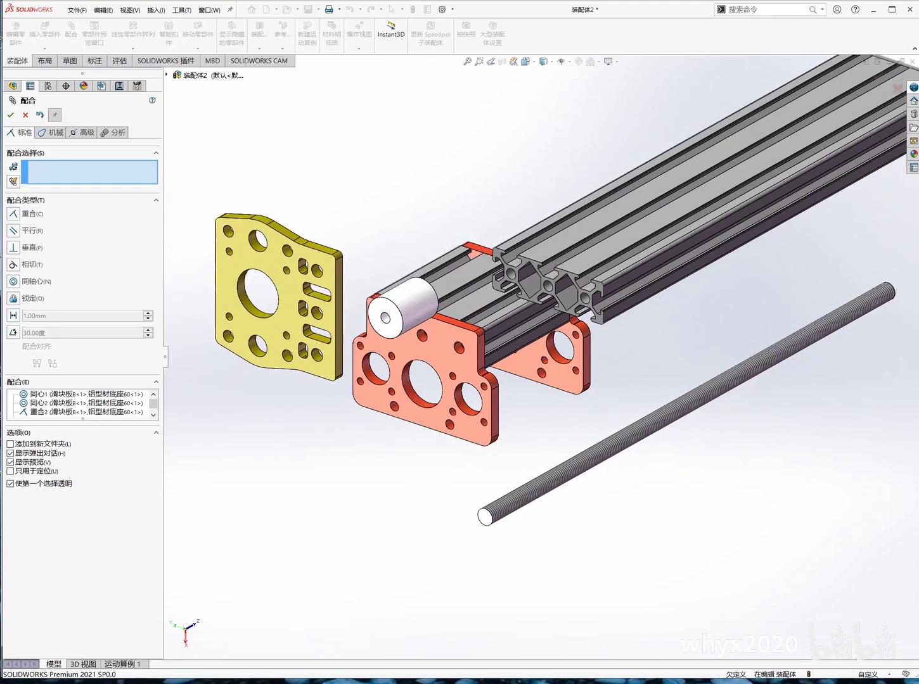
pyautogui.scroll(1, 503, 358)
pyautogui.scroll(2, 504, 358)
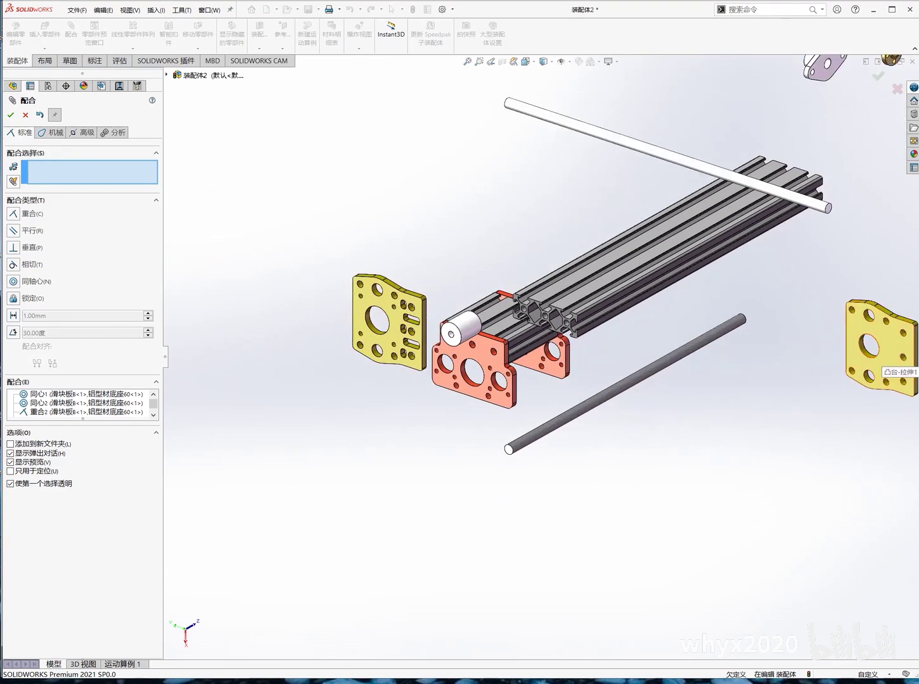
pyautogui.moveTo(877, 364); pyautogui.dragTo(525, 214)
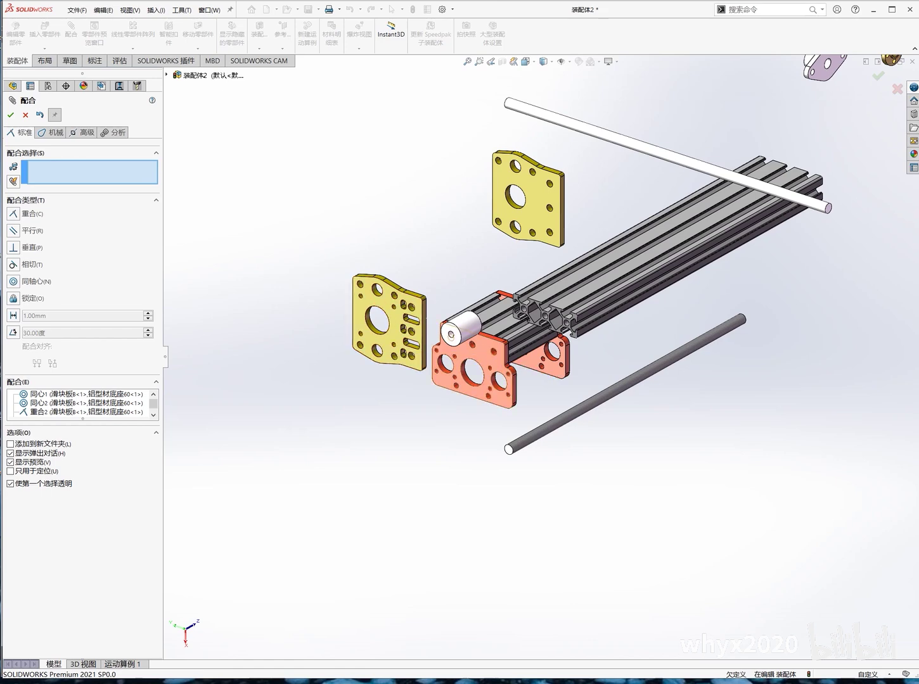
pyautogui.hotkey('shift', 'z')
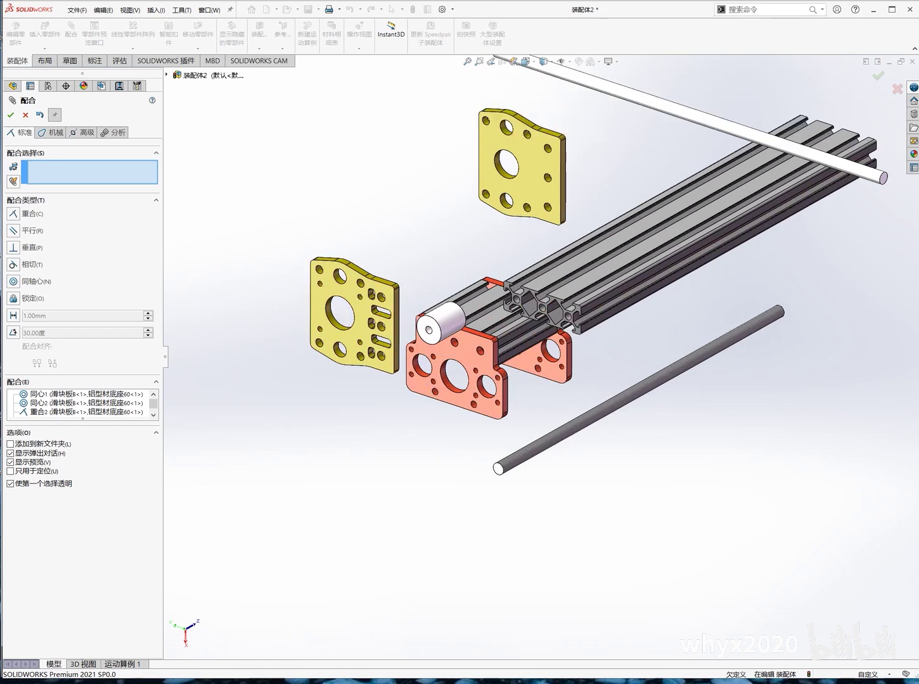
pyautogui.moveTo(481, 330); pyautogui.dragTo(524, 322, button='middle')
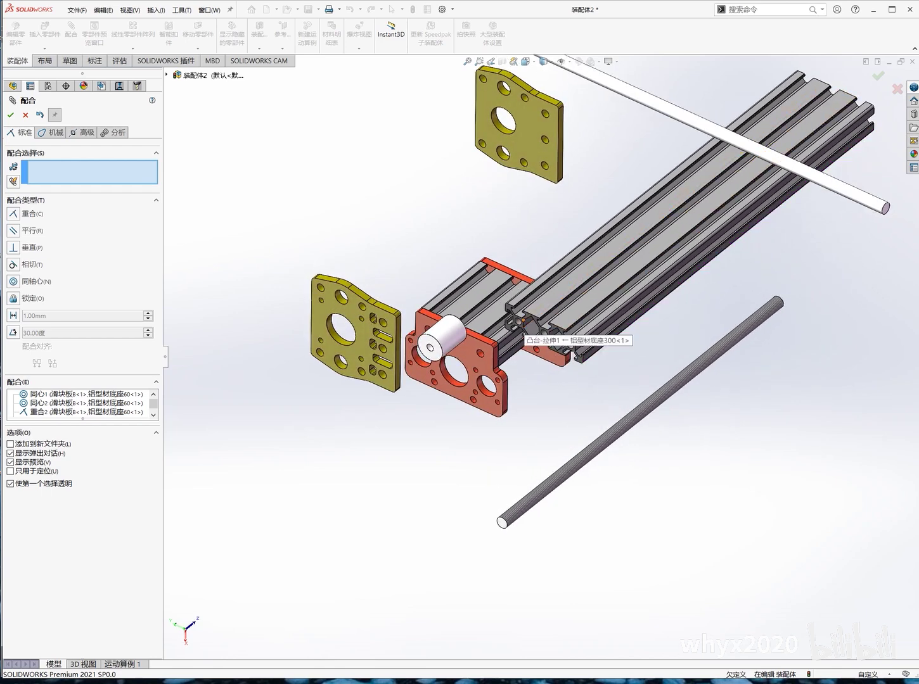
pyautogui.click(518, 321)
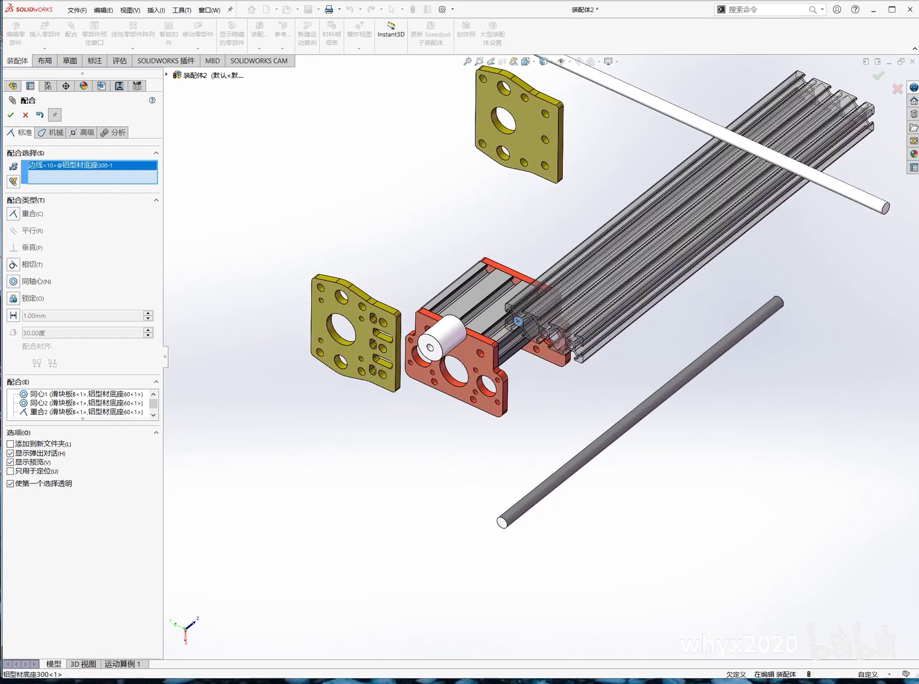
# Step: Mate the motor plate's circular edge concentric with the rail edge
pyautogui.moveTo(518, 321); pyautogui.dragTo(405, 393, button='middle')
pyautogui.click(300, 457)
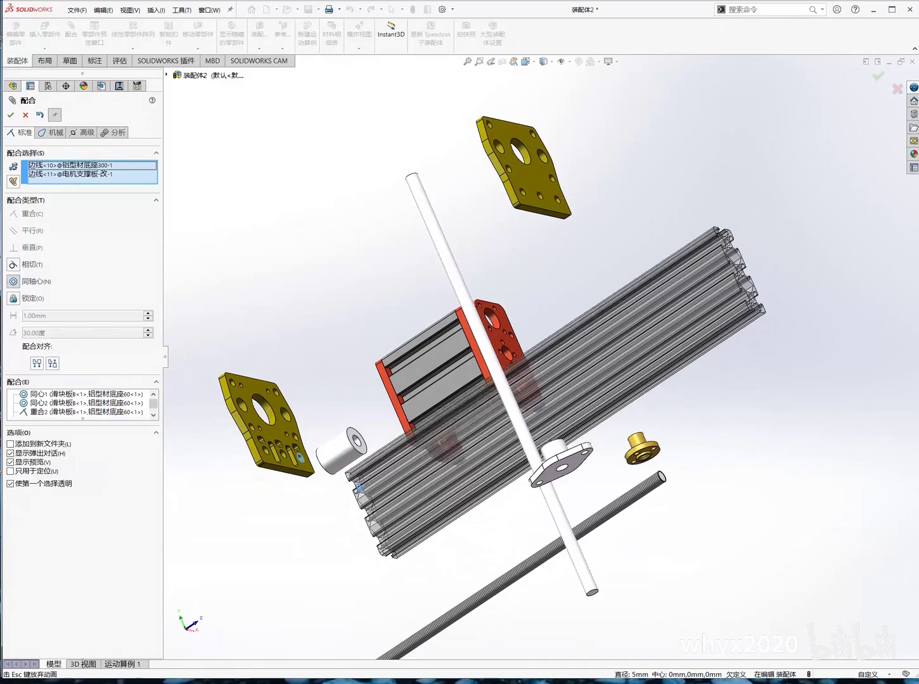
pyautogui.moveTo(359, 488)
pyautogui.mouseDown(button='middle')
pyautogui.moveTo(345, 389)
pyautogui.moveTo(309, 399)
pyautogui.mouseUp(button='middle')
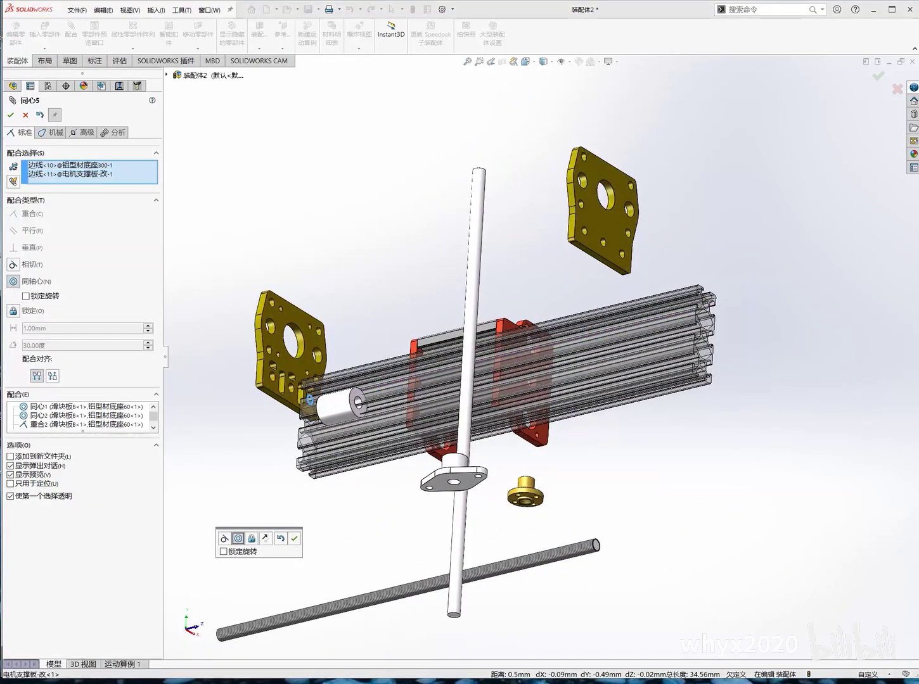
pyautogui.press('Return')
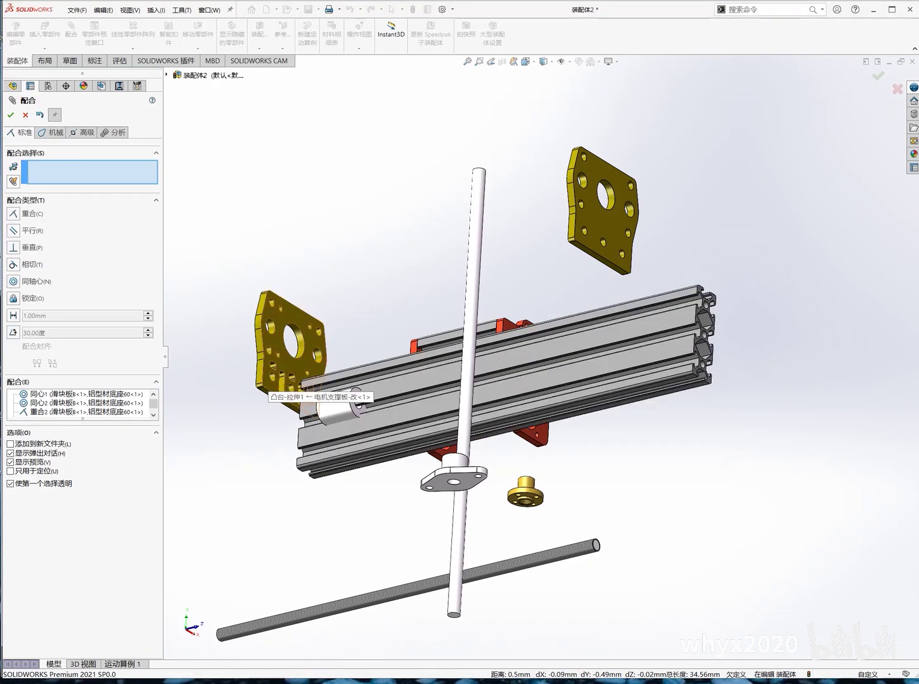
# Step: Pair a motor support plate hole edge with the extrusion's matching hole, removing a mistaken point
pyautogui.click(273, 376)
pyautogui.moveTo(272, 377); pyautogui.dragTo(298, 366, button='middle')
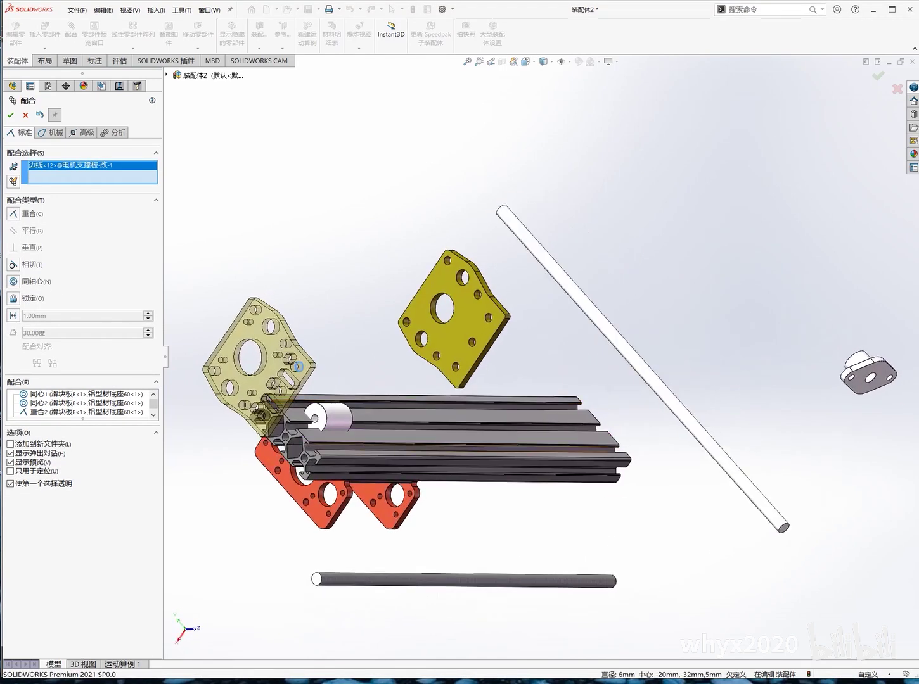
pyautogui.click(266, 416)
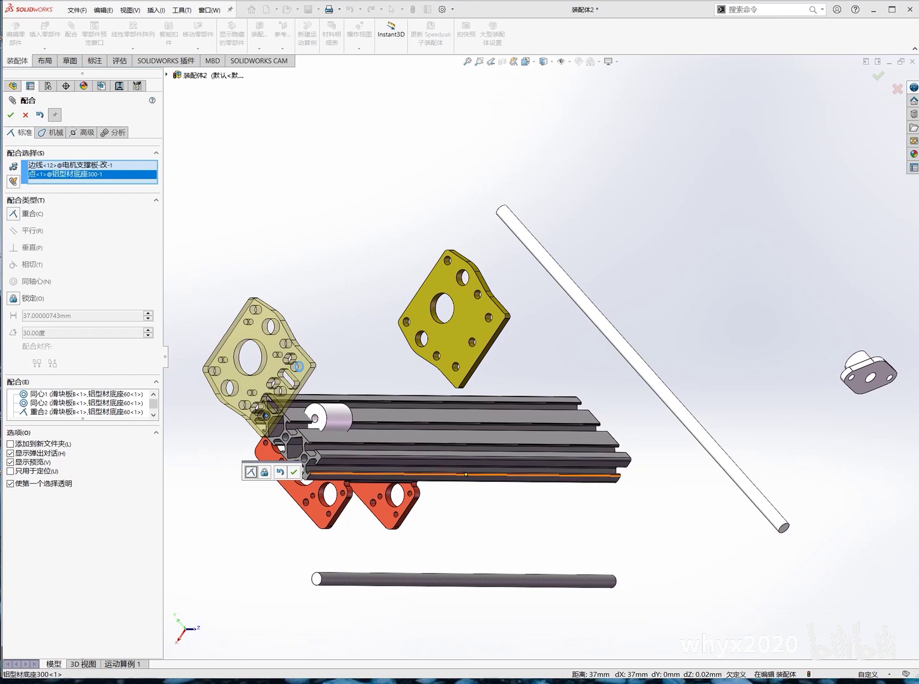
pyautogui.rightClick(130, 177)
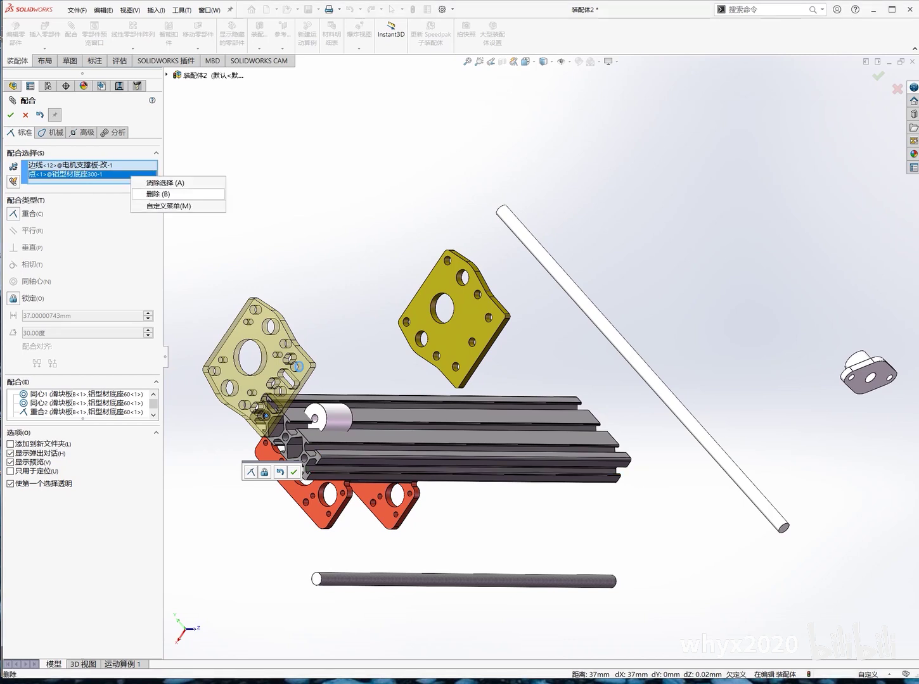
pyautogui.click(158, 194)
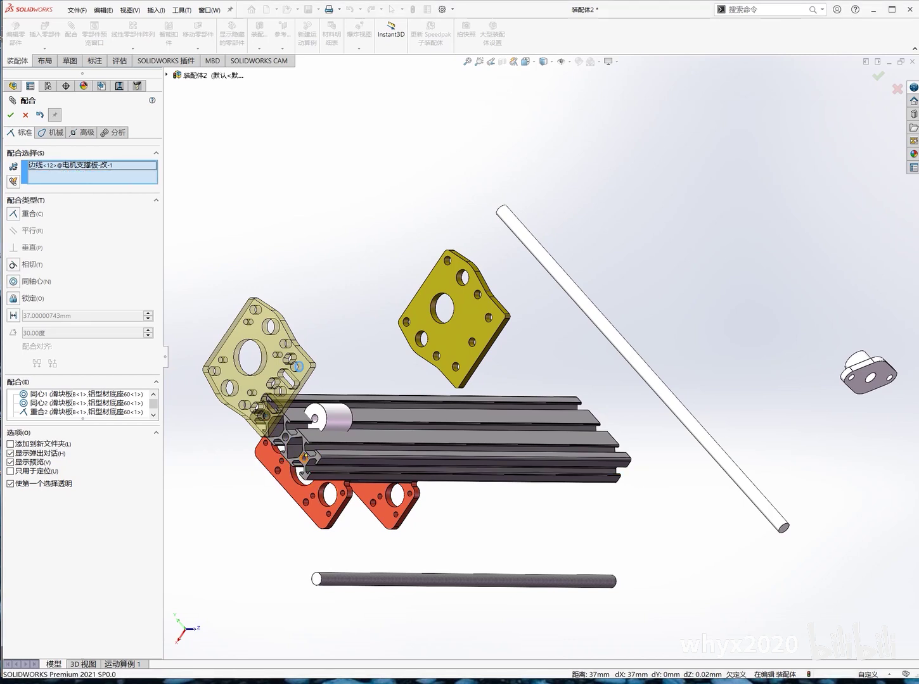
pyautogui.click(304, 456)
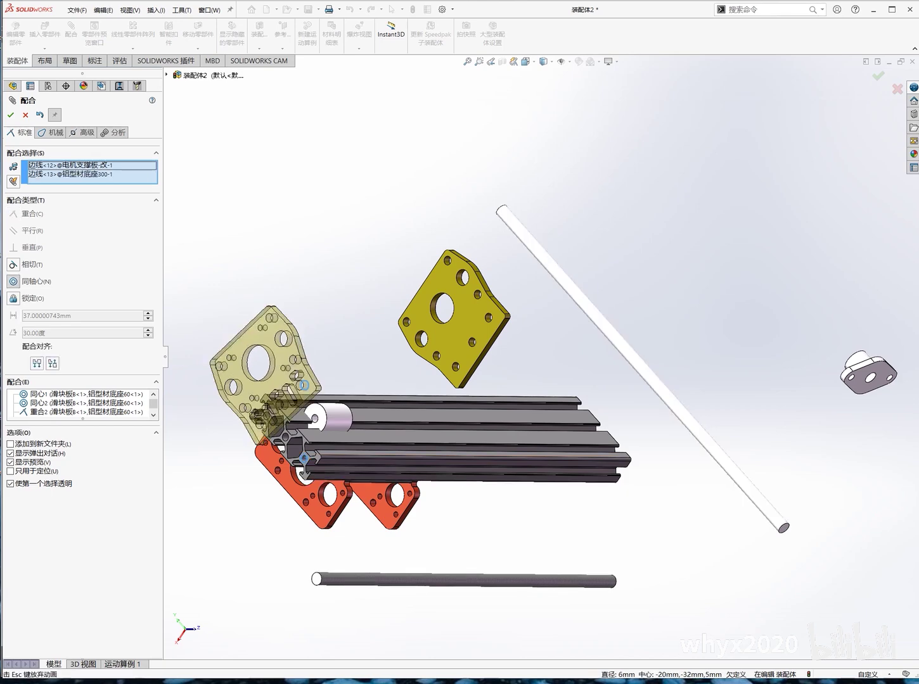
# Step: Accept the motor plate concentric mate and turn the view to the bearing end
pyautogui.click(399, 420)
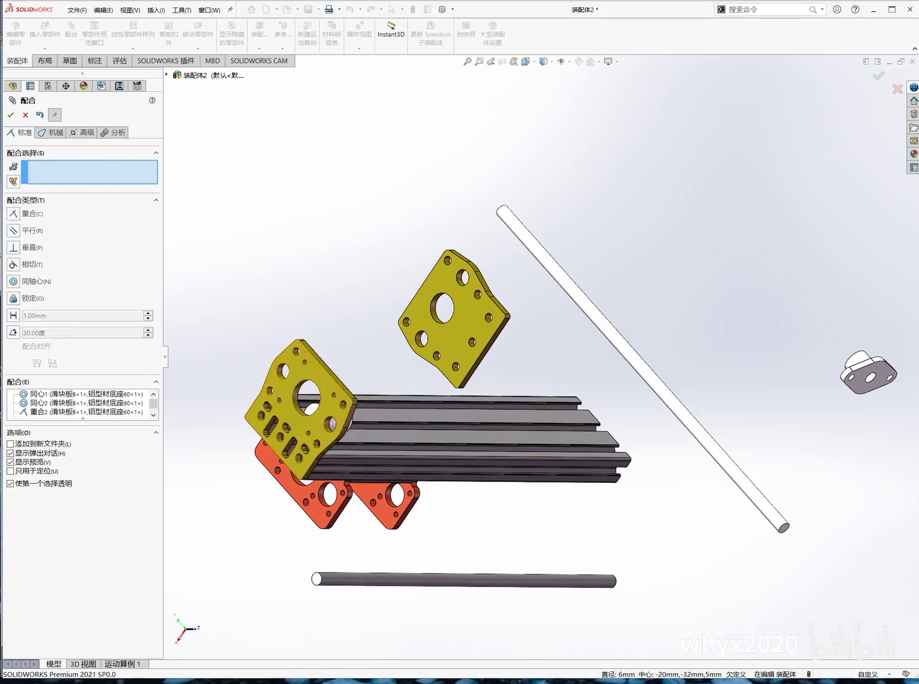
pyautogui.scroll(-3, 267, 539)
pyautogui.scroll(-2, 266, 538)
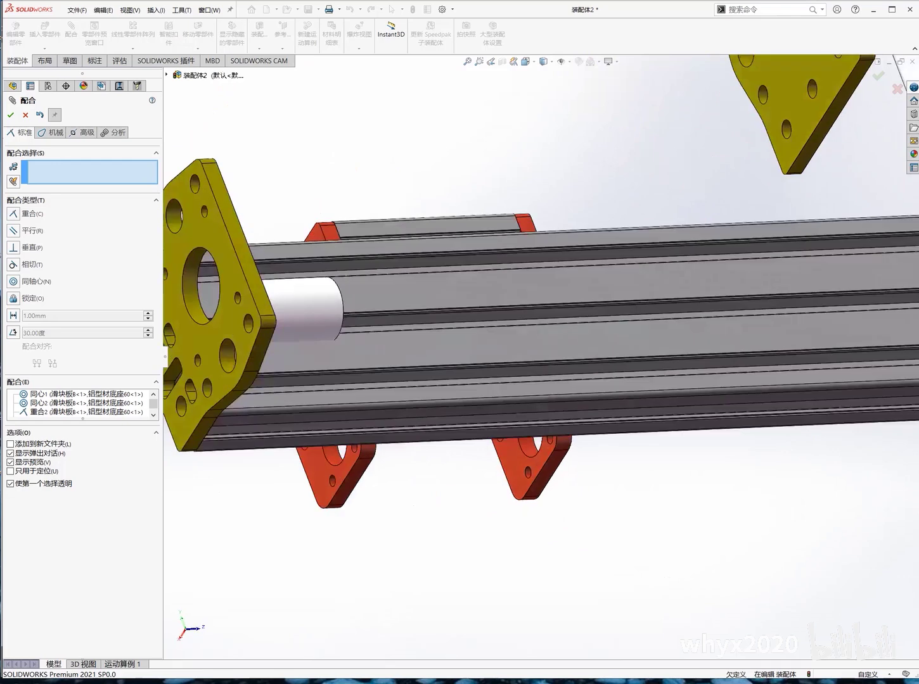
pyautogui.moveTo(539, 348)
pyautogui.mouseDown(button='middle')
pyautogui.moveTo(570, 317)
pyautogui.moveTo(606, 301)
pyautogui.mouseUp(button='middle')
pyautogui.scroll(5, 570, 317)
pyautogui.scroll(-4, 606, 300)
pyautogui.scroll(-2, 583, 335)
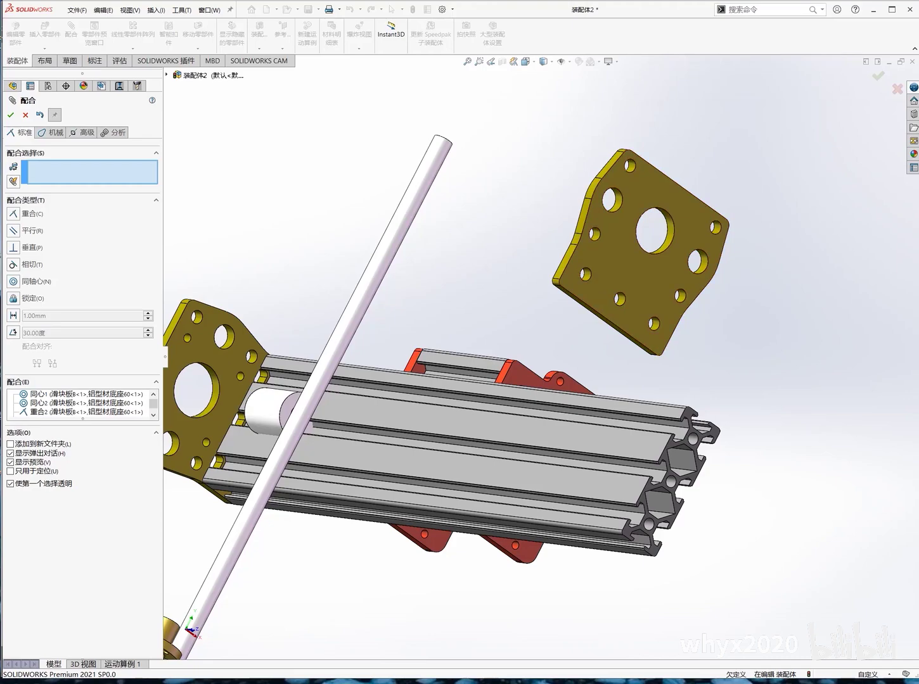
pyautogui.moveTo(581, 273); pyautogui.dragTo(608, 285, button='middle')
# Step: Mate an extrusion edge concentric with the bearing support plate's hole edge
pyautogui.click(686, 517)
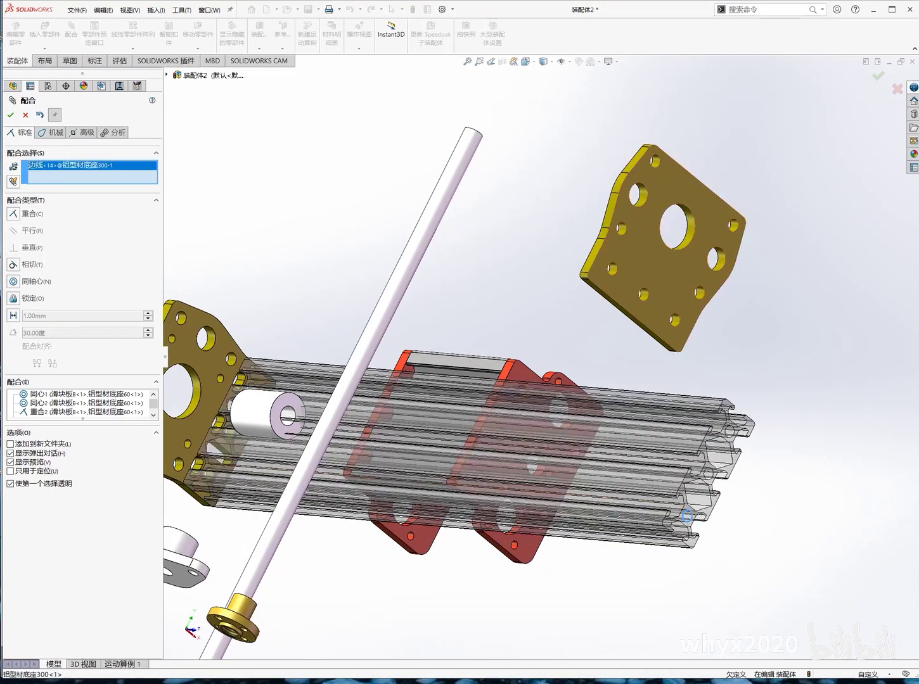
pyautogui.moveTo(686, 517); pyautogui.dragTo(792, 507, button='middle')
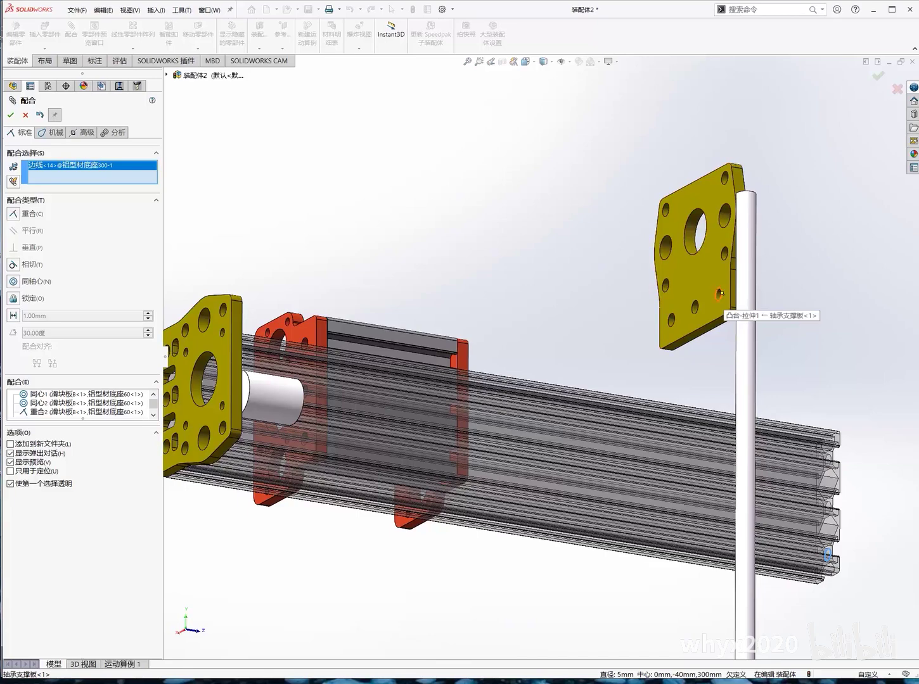
pyautogui.click(672, 309)
pyautogui.moveTo(820, 380)
pyautogui.mouseDown(button='middle')
pyautogui.moveTo(766, 296)
pyautogui.moveTo(665, 266)
pyautogui.mouseUp(button='middle')
pyautogui.press('Return')
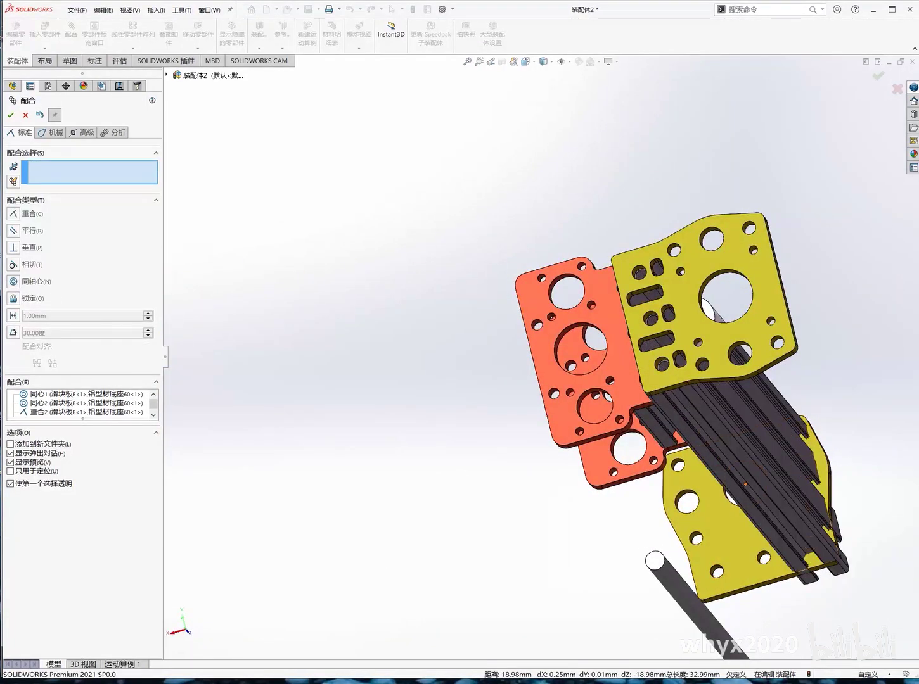
# Step: Add a second concentric mate between a bearing plate hole and the extrusion edge
pyautogui.click(717, 572)
pyautogui.moveTo(697, 411)
pyautogui.mouseDown(button='middle')
pyautogui.moveTo(621, 393)
pyautogui.moveTo(570, 418)
pyautogui.mouseUp(button='middle')
pyautogui.scroll(5, 659, 355)
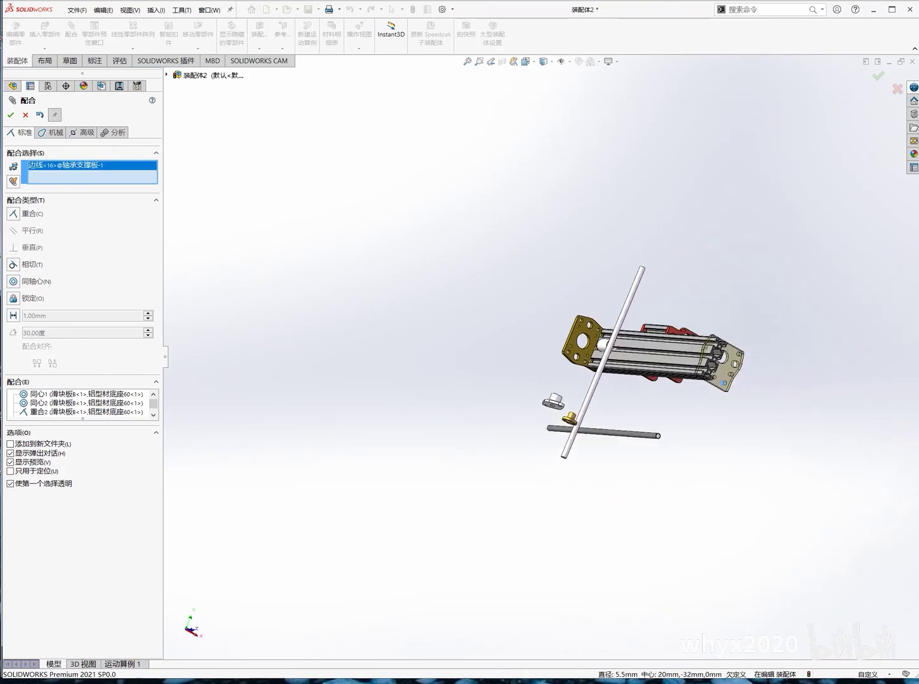
pyautogui.scroll(-5, 354, 266)
pyautogui.moveTo(482, 317); pyautogui.dragTo(469, 342, button='middle')
pyautogui.scroll(1, 729, 322)
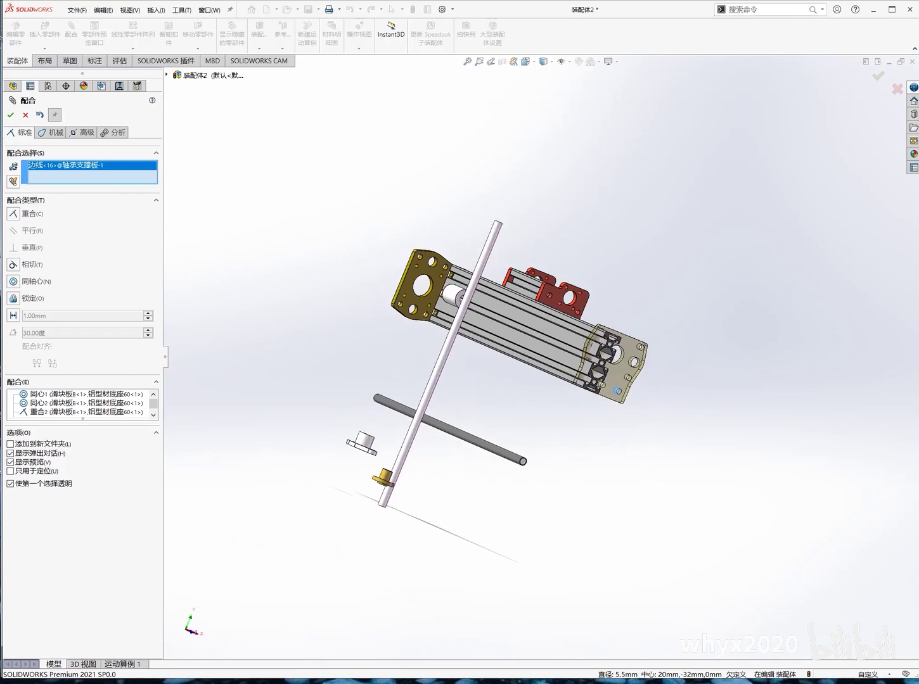
pyautogui.scroll(-4, 729, 322)
pyautogui.click(589, 468)
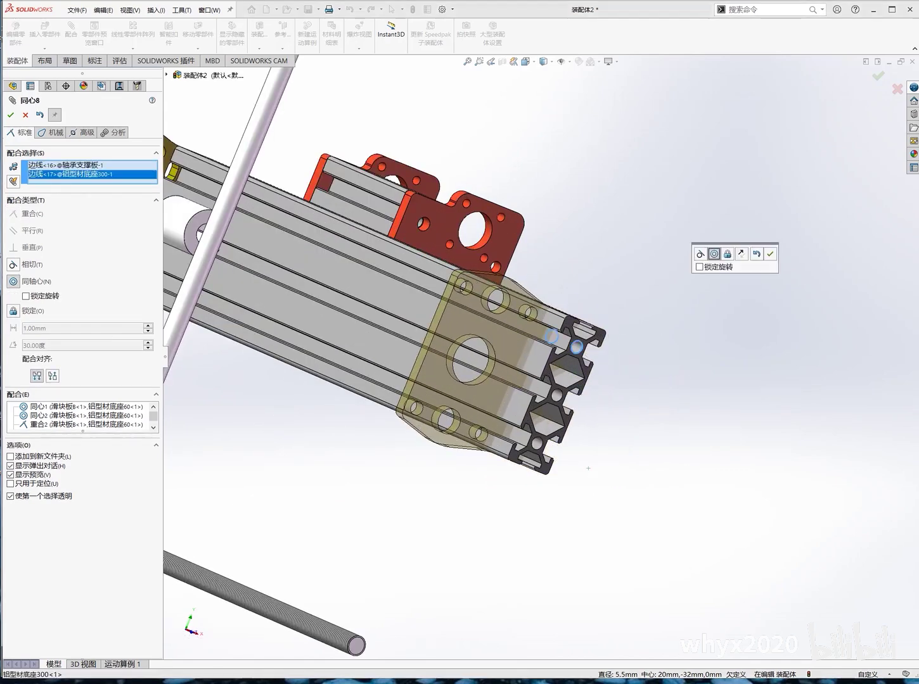
pyautogui.press('Return')
# Step: Make the profile's end face coincident with the bearing plate's inner face
pyautogui.moveTo(588, 469); pyautogui.dragTo(567, 367, button='middle')
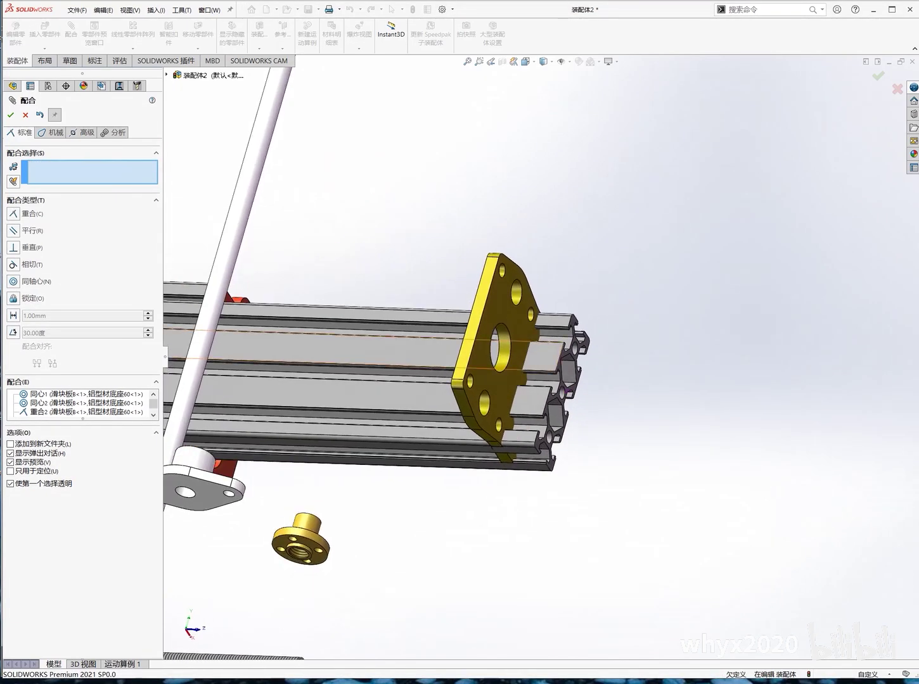
pyautogui.click(561, 358)
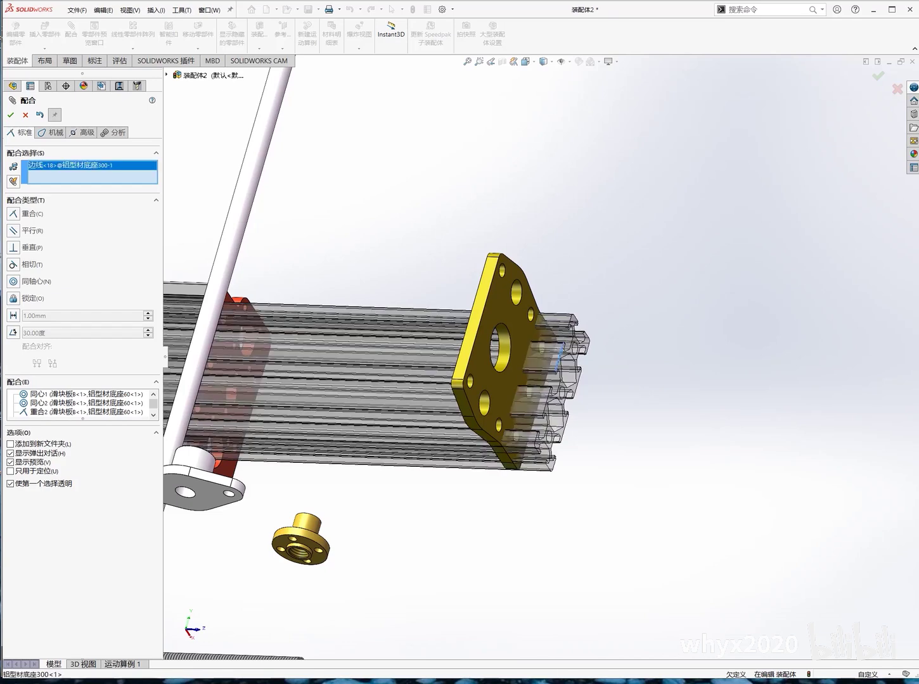
pyautogui.rightClick(125, 166)
pyautogui.click(136, 182)
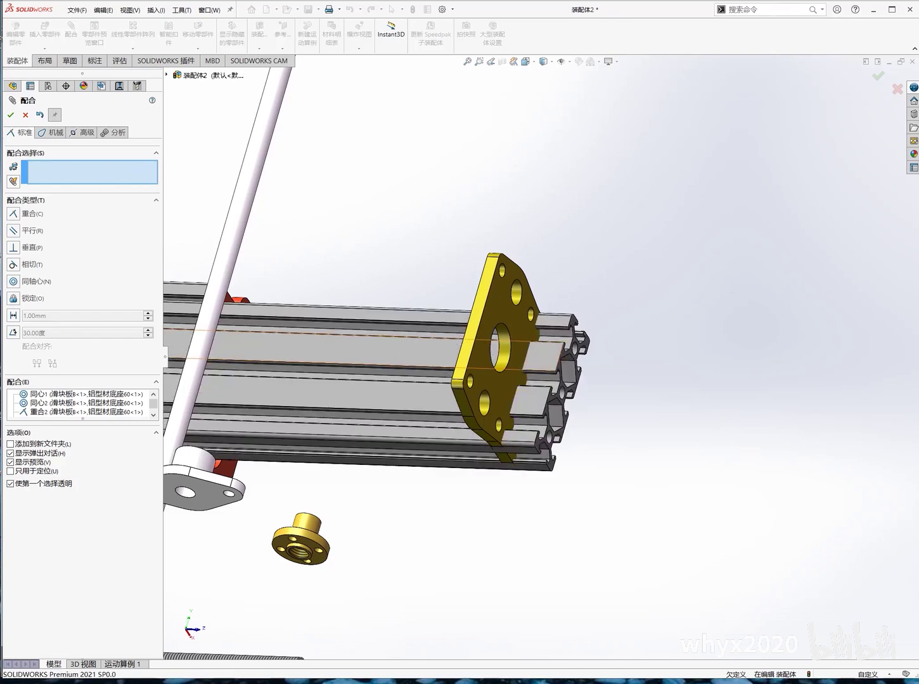
pyautogui.click(566, 373)
pyautogui.moveTo(565, 373); pyautogui.dragTo(627, 317, button='middle')
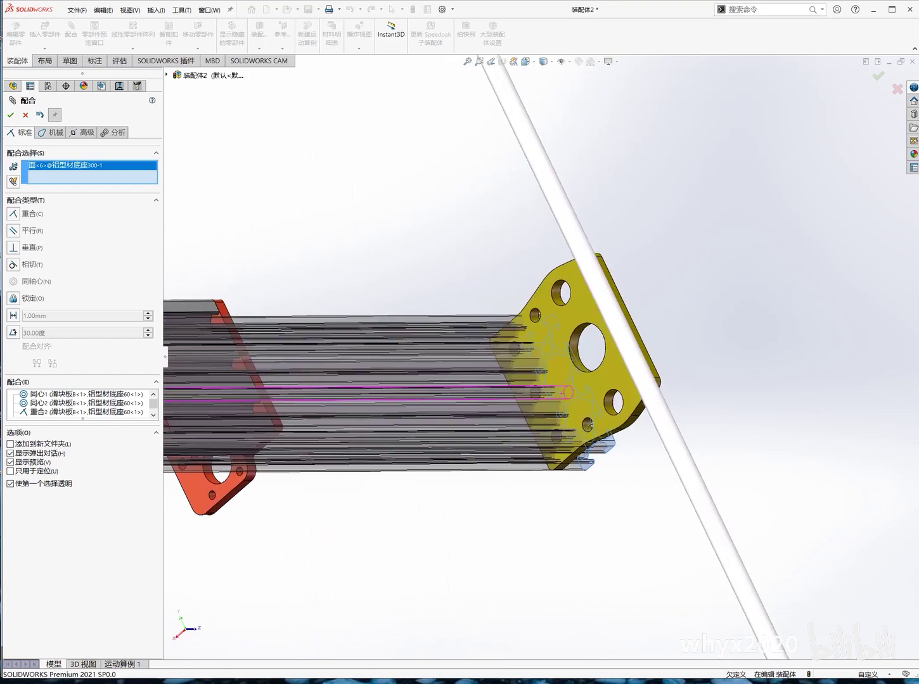
pyautogui.click(627, 316)
pyautogui.press('Return')
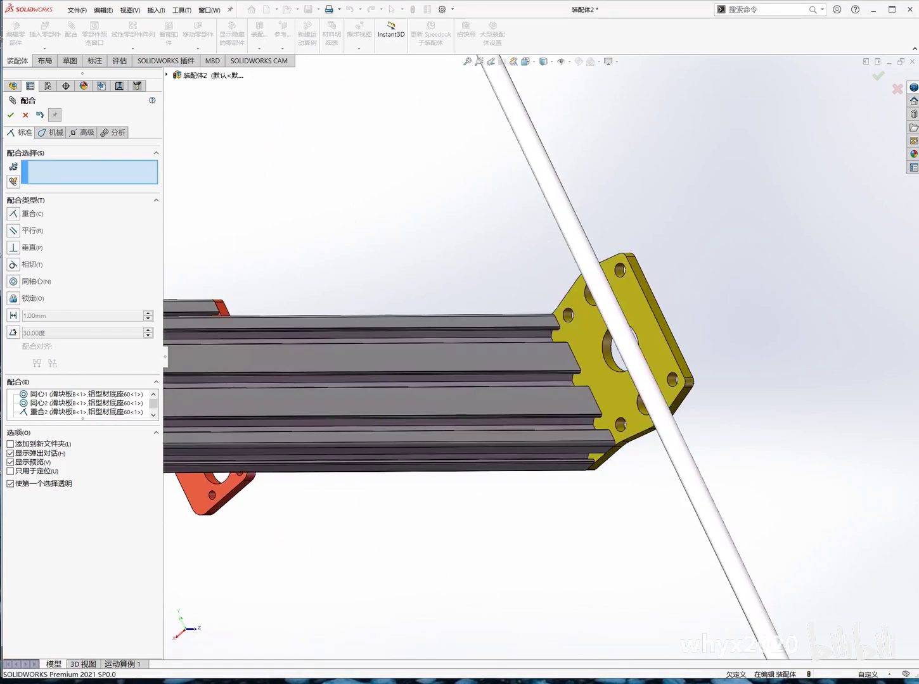
# Step: Drop a stray slider plate B edge and pick the phi8_300 rod's cylindrical face
pyautogui.press('f')
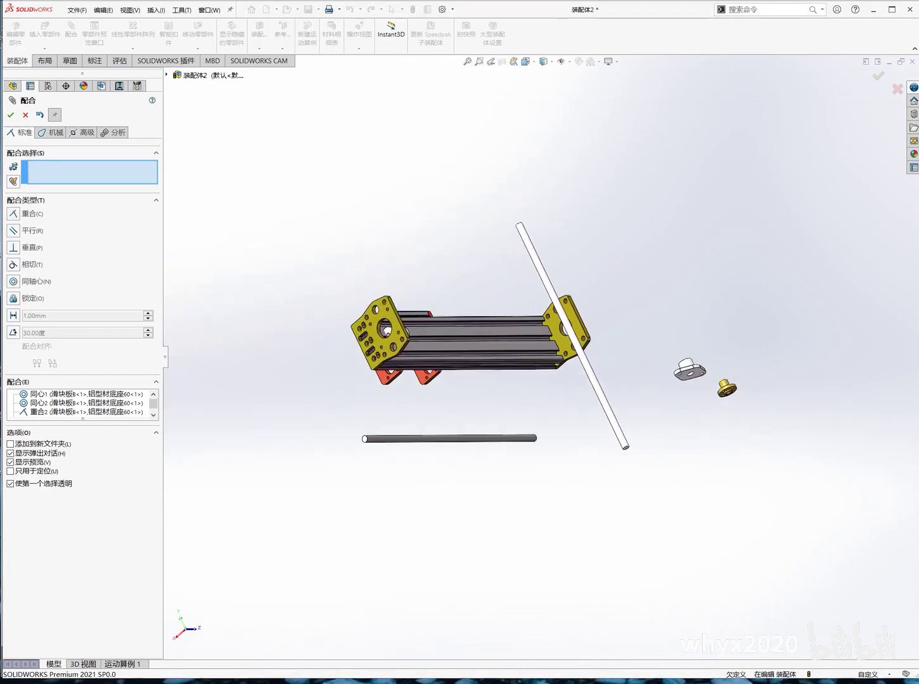
pyautogui.moveTo(475, 343); pyautogui.dragTo(488, 317, button='middle')
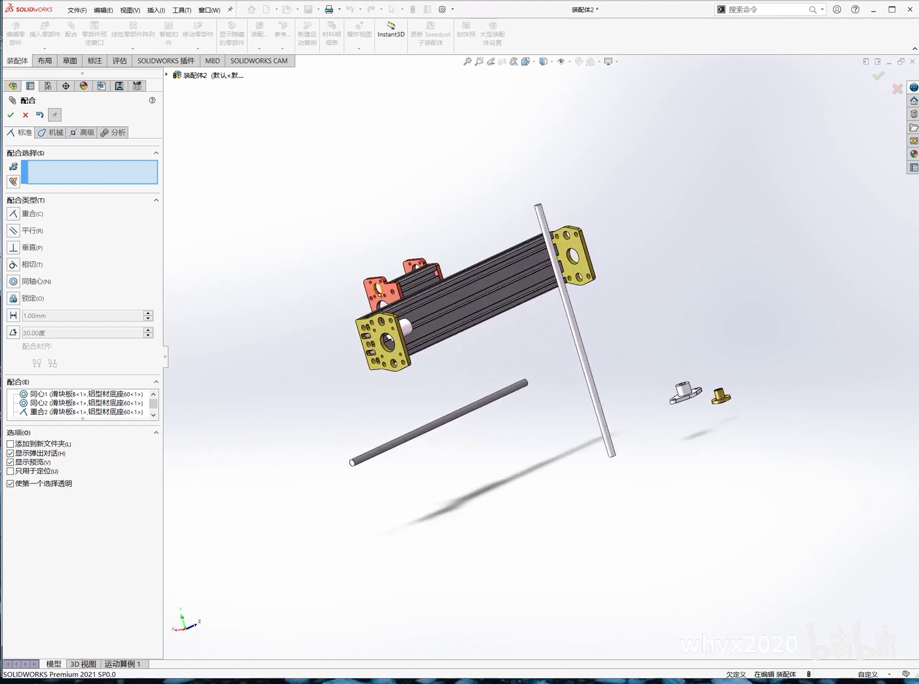
pyautogui.click(388, 348)
pyautogui.scroll(-3, 729, 348)
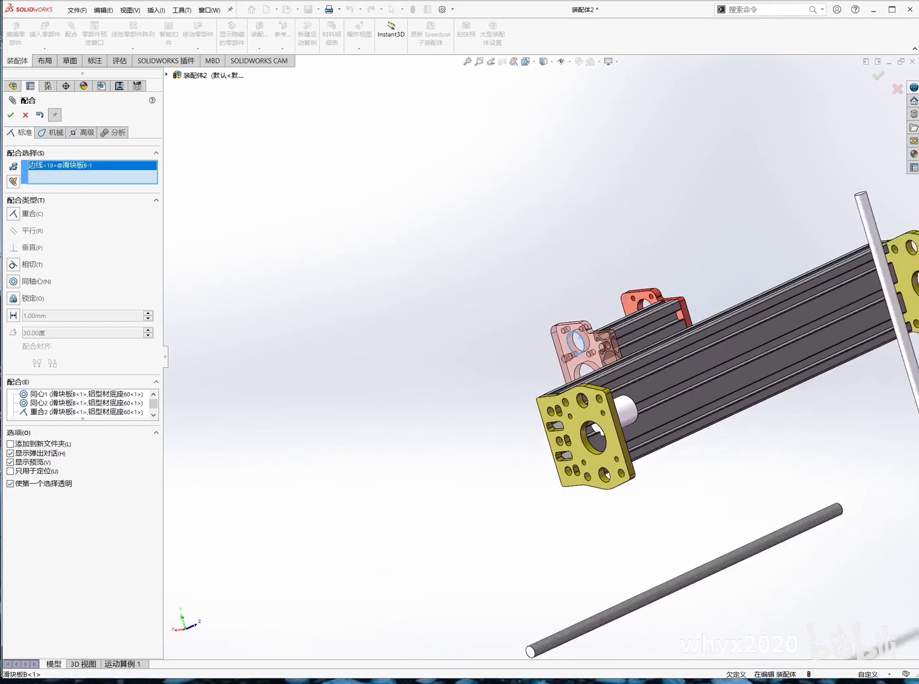
pyautogui.scroll(3, 729, 348)
pyautogui.moveTo(634, 380); pyautogui.dragTo(640, 406, button='middle')
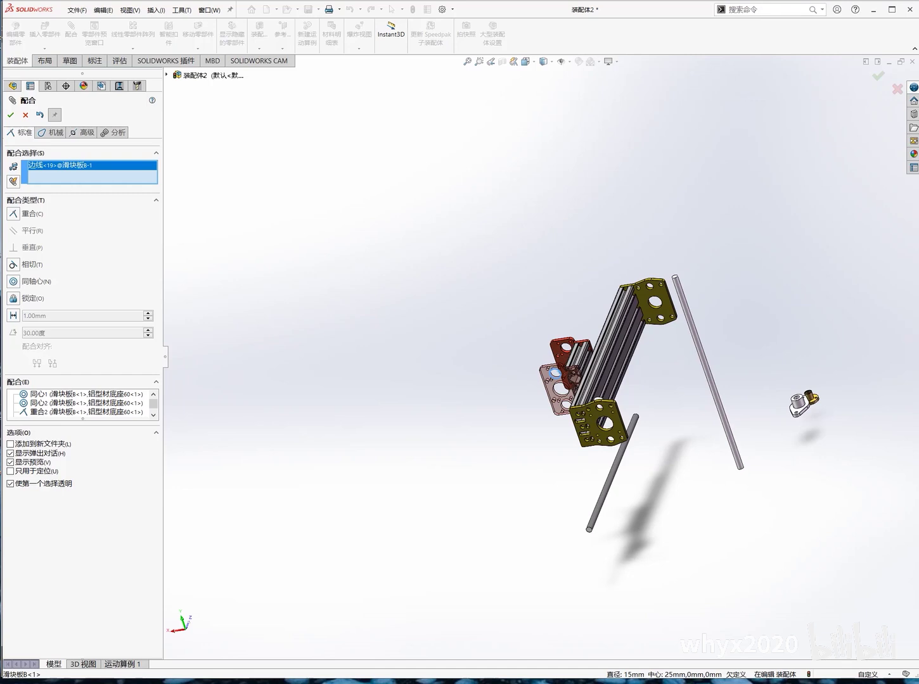
pyautogui.rightClick(57, 167)
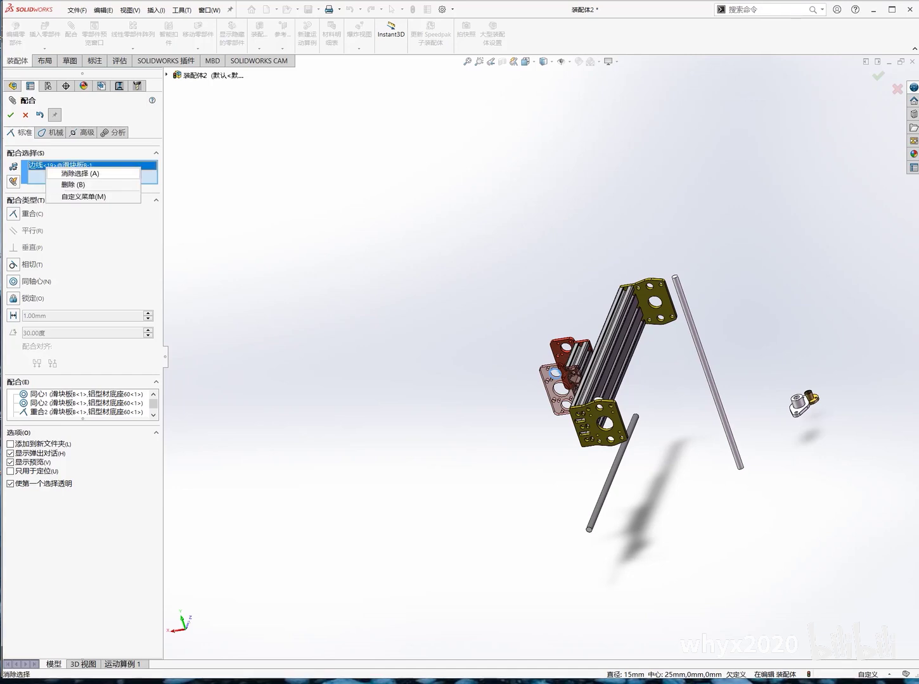
pyautogui.click(76, 175)
pyautogui.scroll(-5, 661, 395)
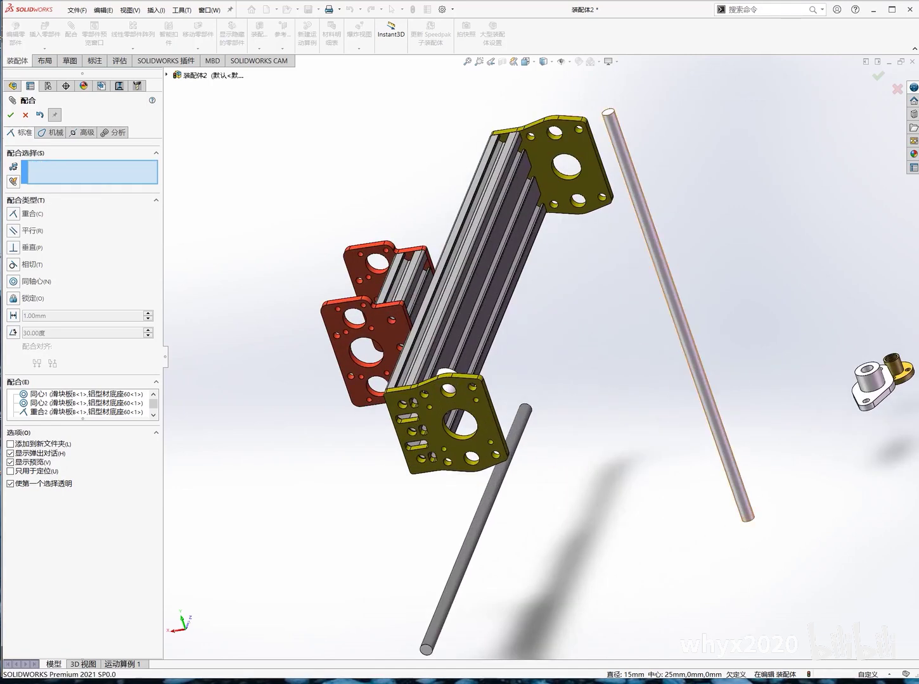
pyautogui.click(633, 176)
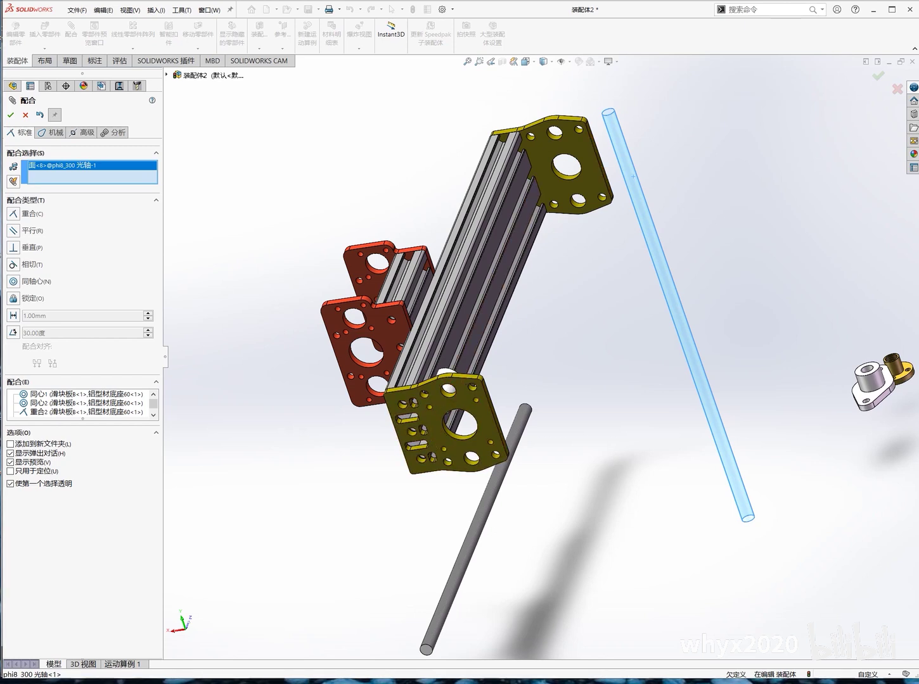
# Step: Finish the concentric mate between the 8 mm rod and the motor support plate hole
pyautogui.click(423, 394)
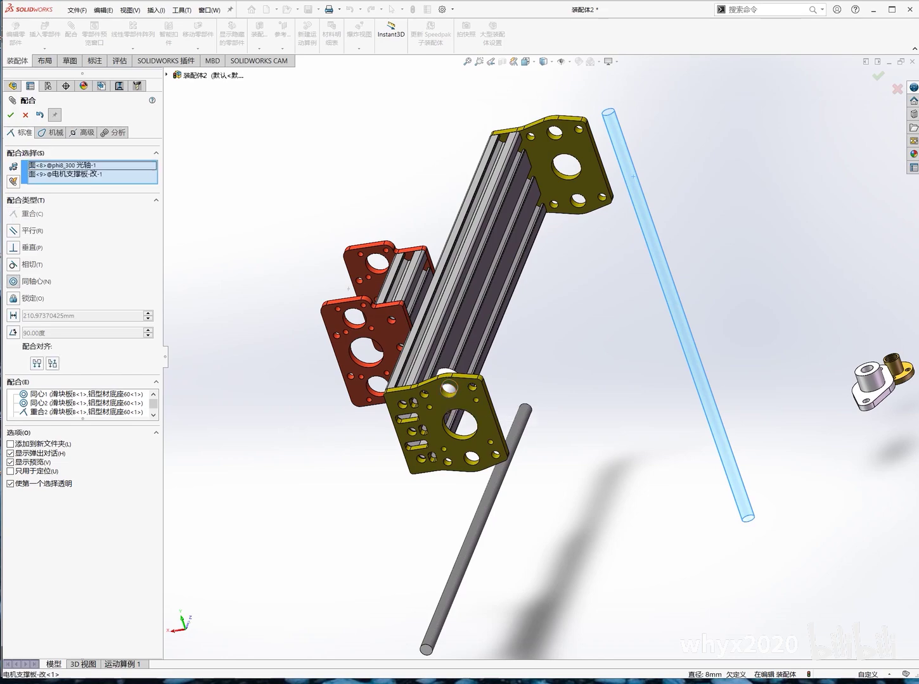
pyautogui.scroll(5, 570, 317)
pyautogui.scroll(-4, 570, 317)
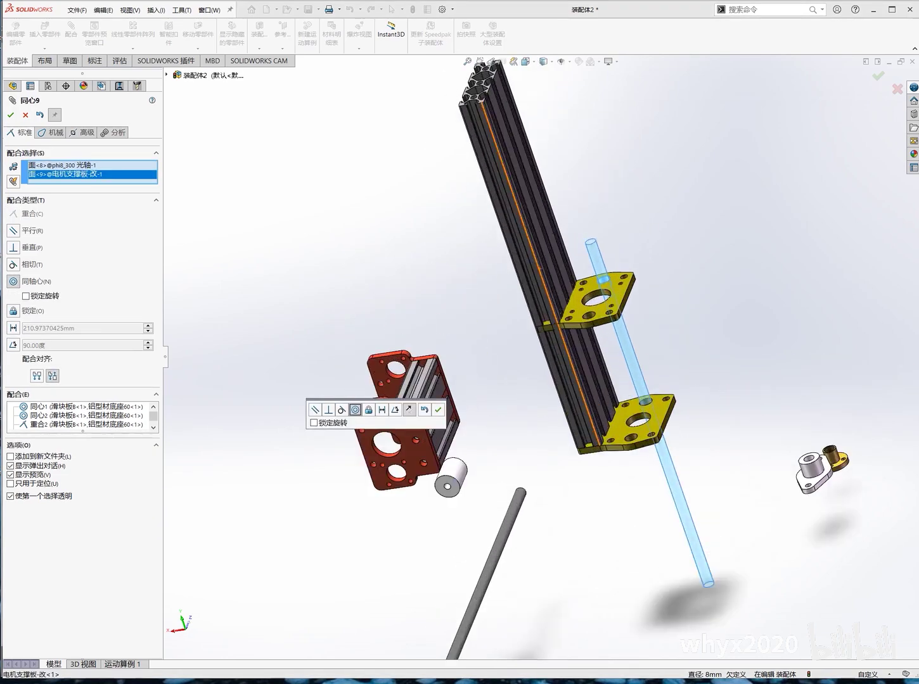
pyautogui.moveTo(355, 481); pyautogui.dragTo(391, 535, button='middle')
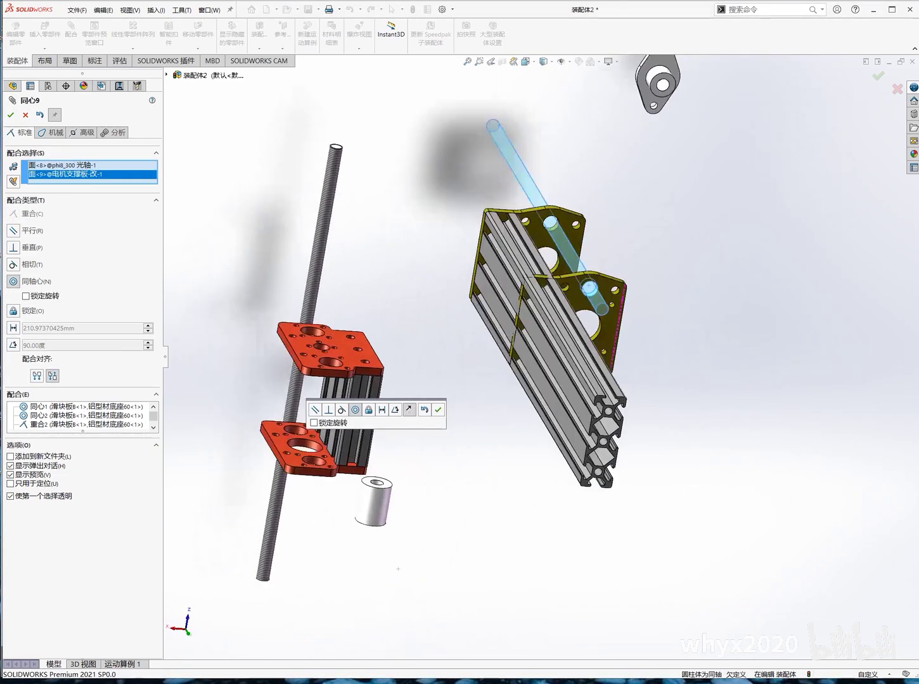
pyautogui.moveTo(391, 535); pyautogui.dragTo(443, 481, button='middle')
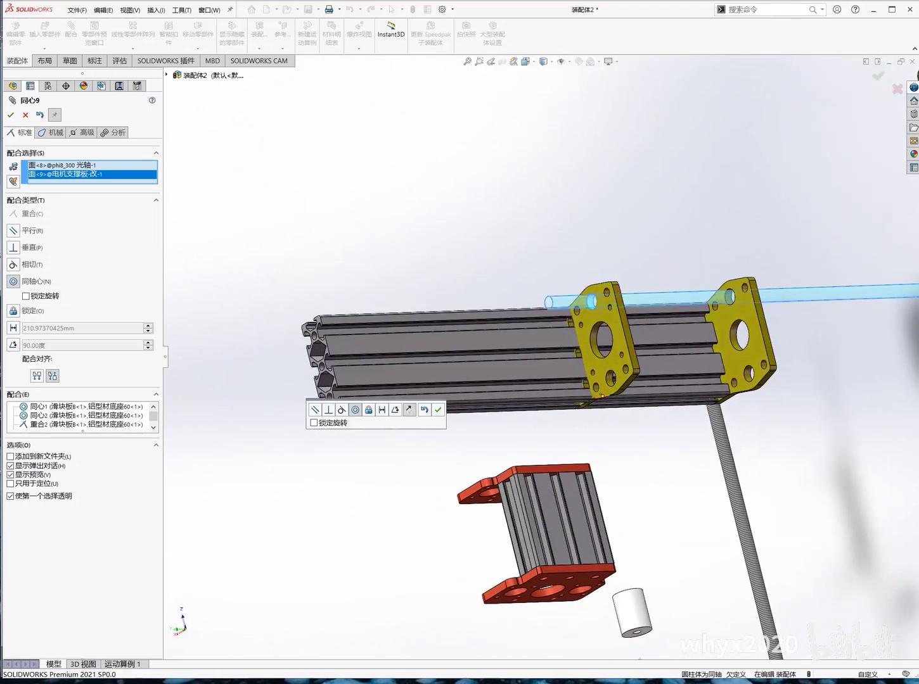
pyautogui.press('Return')
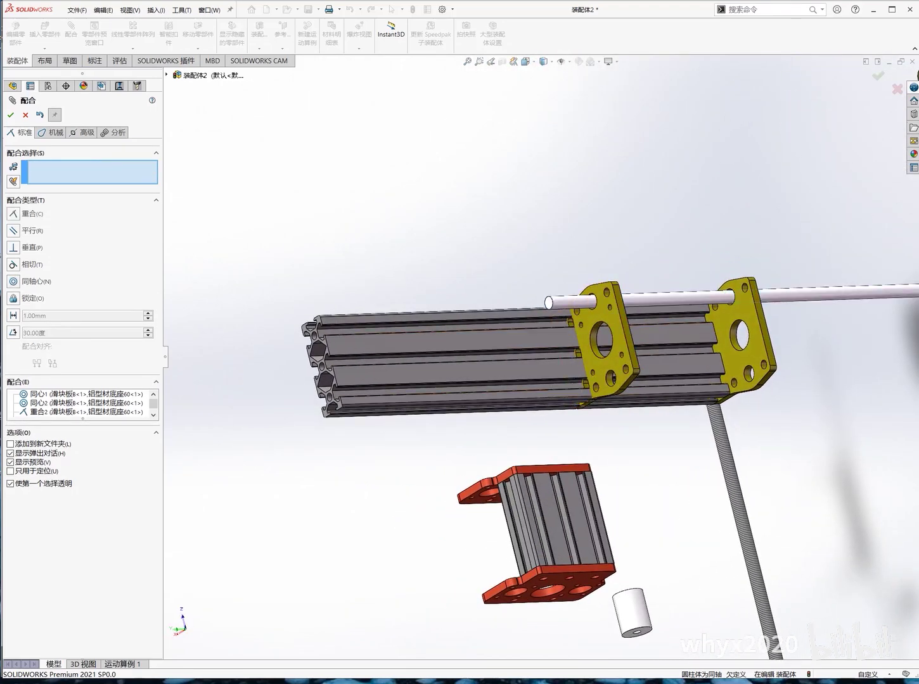
# Step: Mate the motor support plate face coincident with the end face of the 300 extrusion
pyautogui.moveTo(443, 482)
pyautogui.mouseDown(button='middle')
pyautogui.moveTo(567, 346)
pyautogui.moveTo(569, 379)
pyautogui.mouseUp(button='middle')
pyautogui.click(567, 345)
pyautogui.scroll(-2, 569, 379)
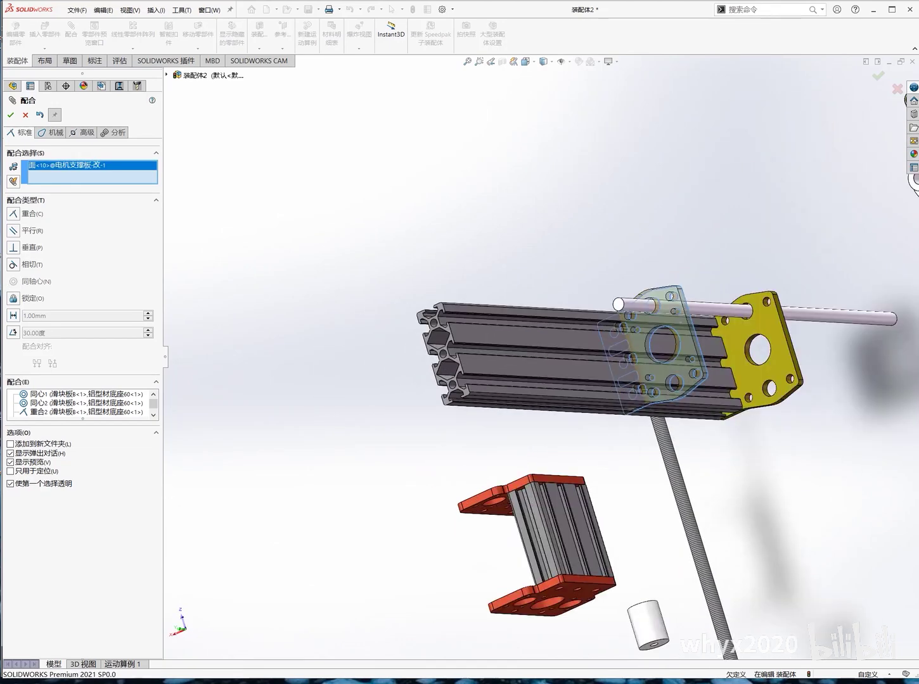
pyautogui.scroll(-3, 569, 379)
pyautogui.click(428, 355)
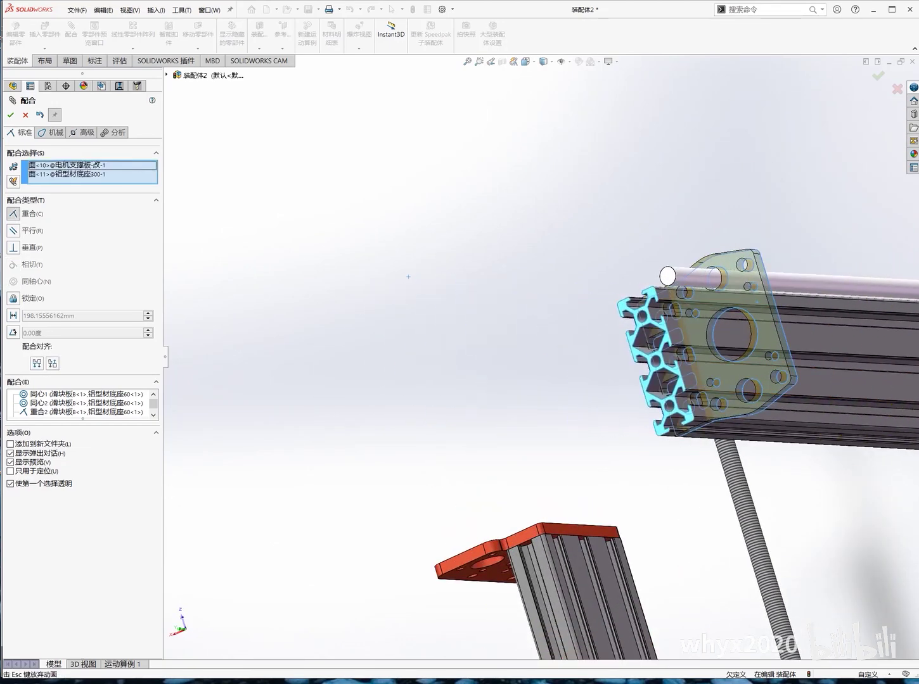
pyautogui.press('Return')
pyautogui.scroll(5, 548, 334)
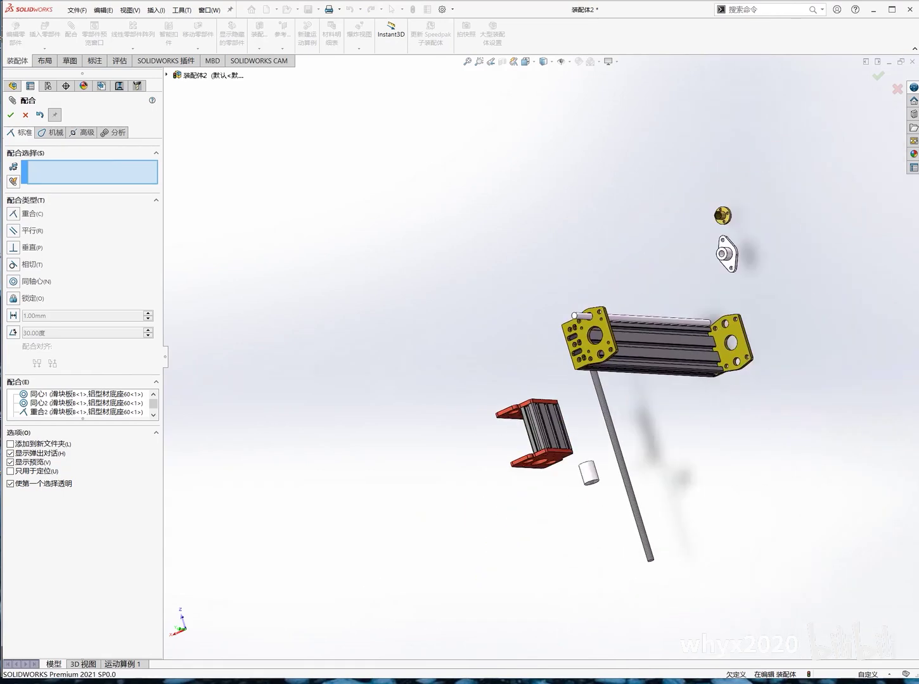
pyautogui.moveTo(633, 355); pyautogui.dragTo(570, 386, button='middle')
pyautogui.scroll(-5, 474, 408)
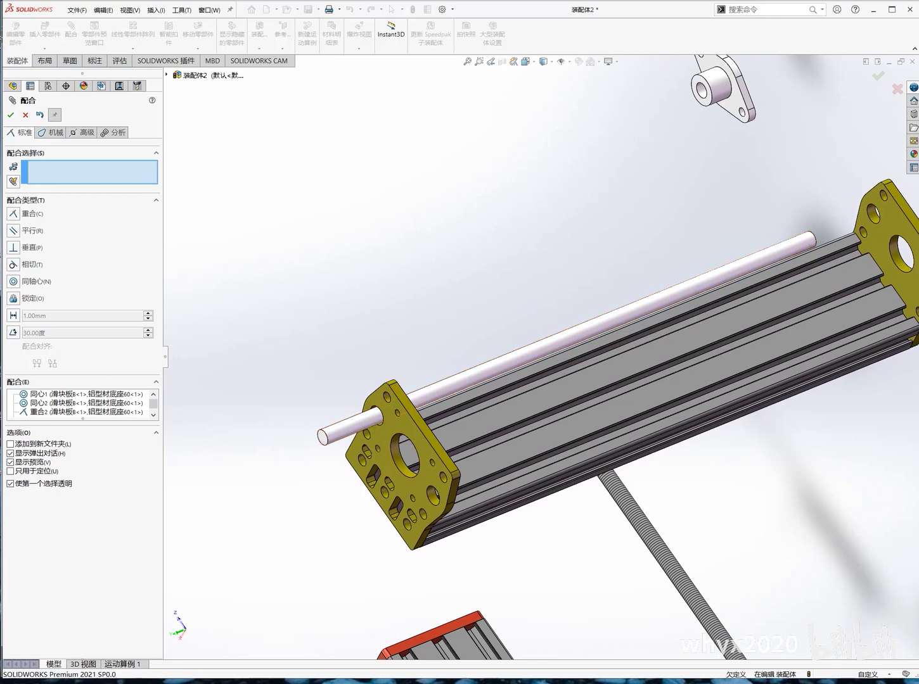
# Step: Close the mate command and select the phi8_300 rod beside the left plate
pyautogui.press('Return')
pyautogui.click(336, 432)
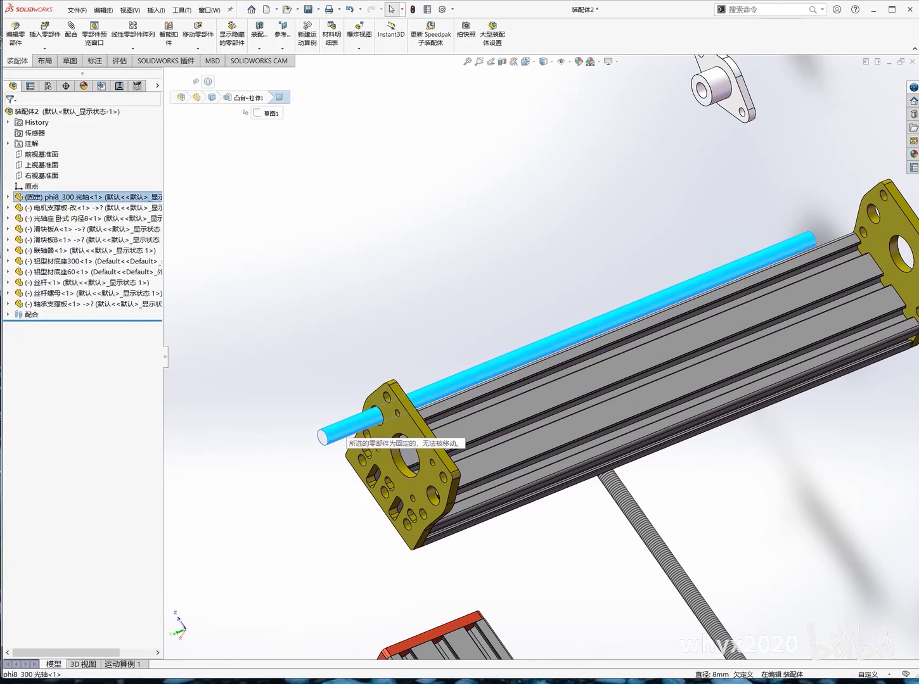
pyautogui.scroll(3, 317, 434)
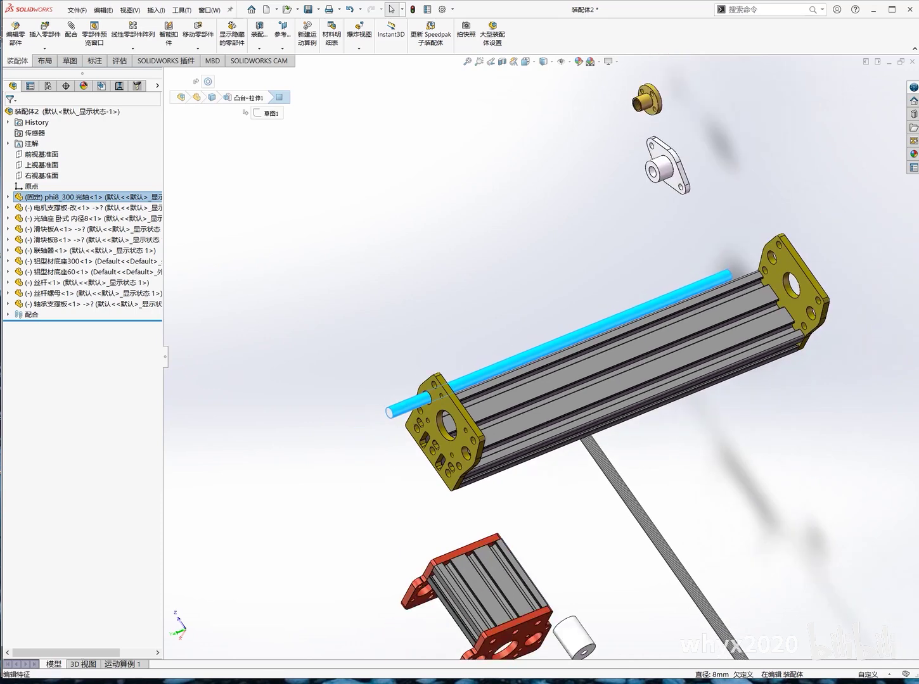
pyautogui.scroll(-5, 368, 387)
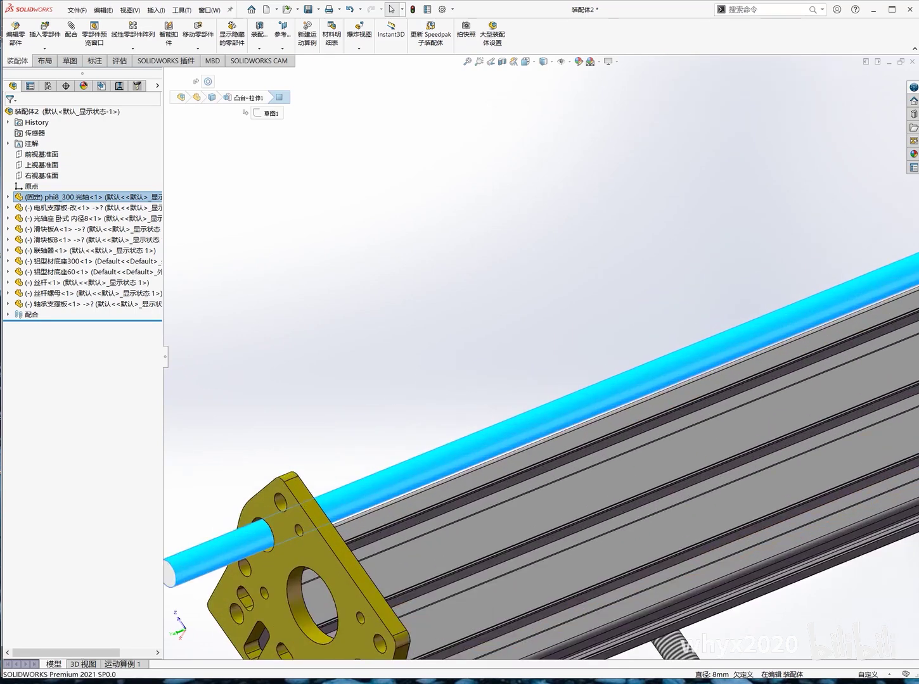
pyautogui.scroll(3, 543, 362)
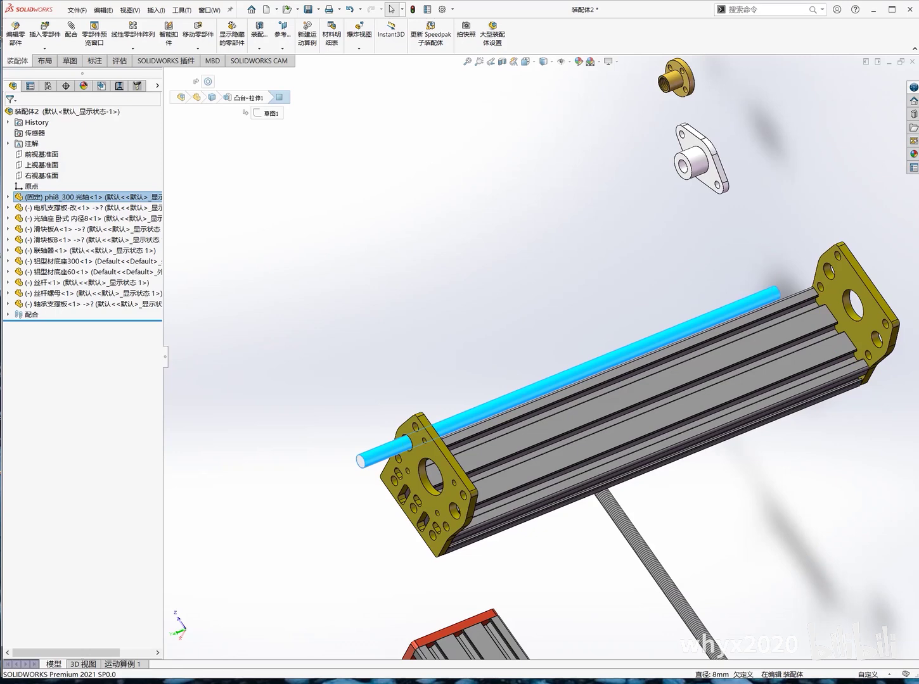
pyautogui.click(409, 444)
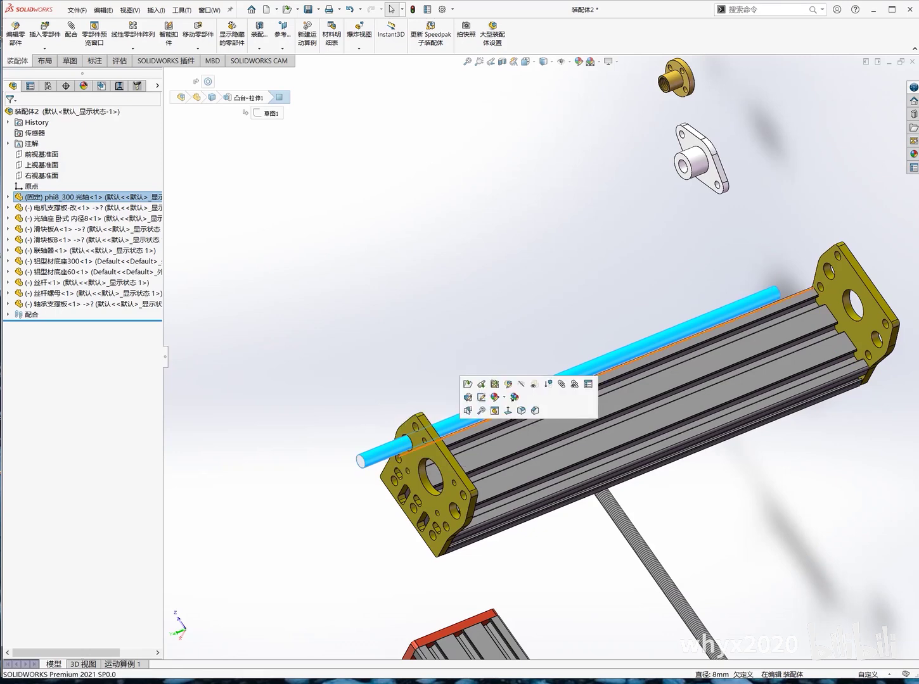
pyautogui.press('Escape')
pyautogui.click(412, 441)
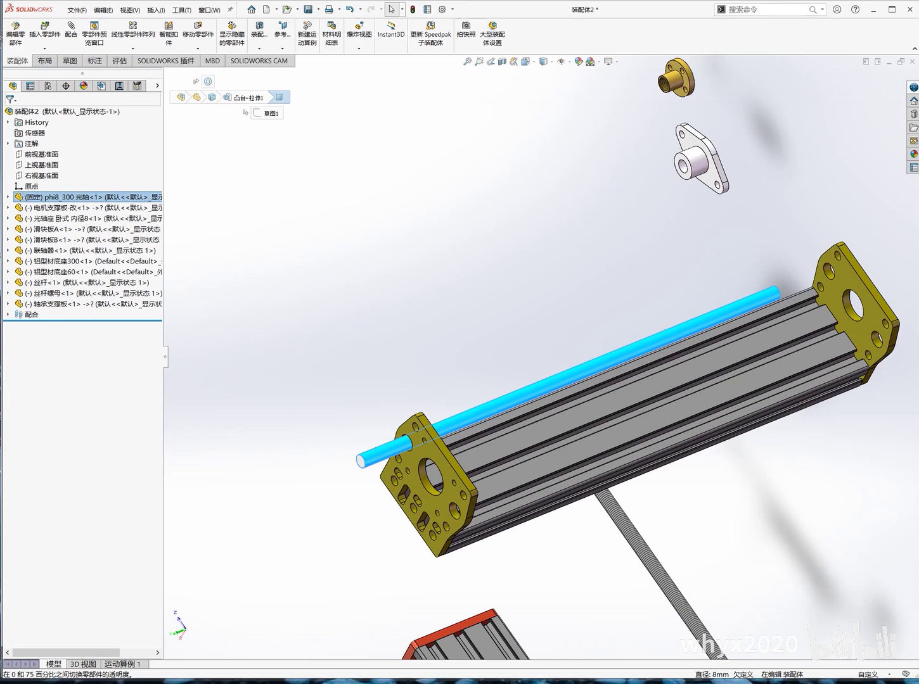
# Step: Expand the assembly's Mates folder and open mate 同心9 for editing
pyautogui.click(63, 112)
pyautogui.click(8, 315)
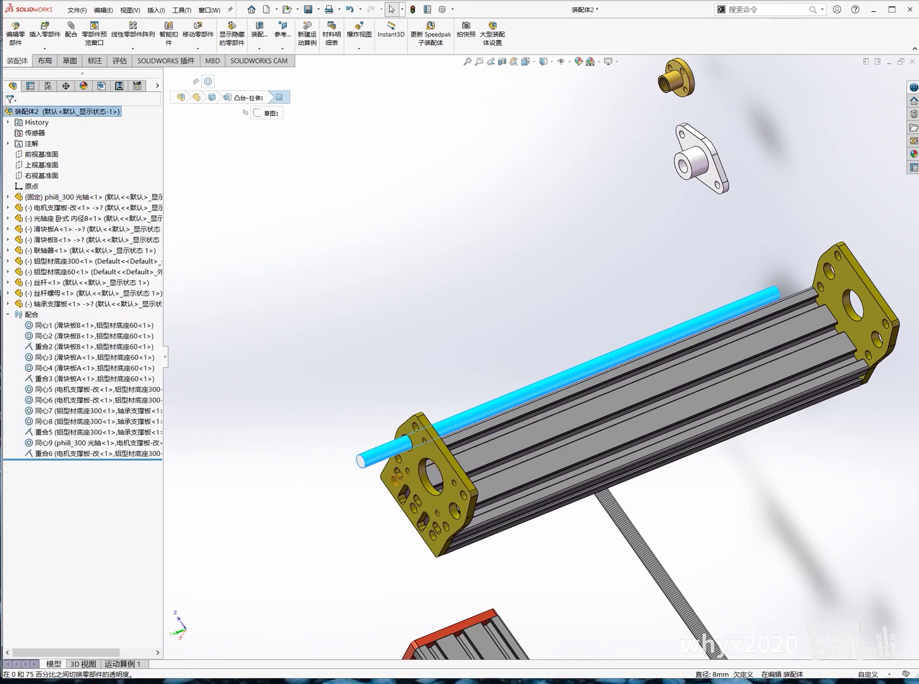
pyautogui.click(383, 451)
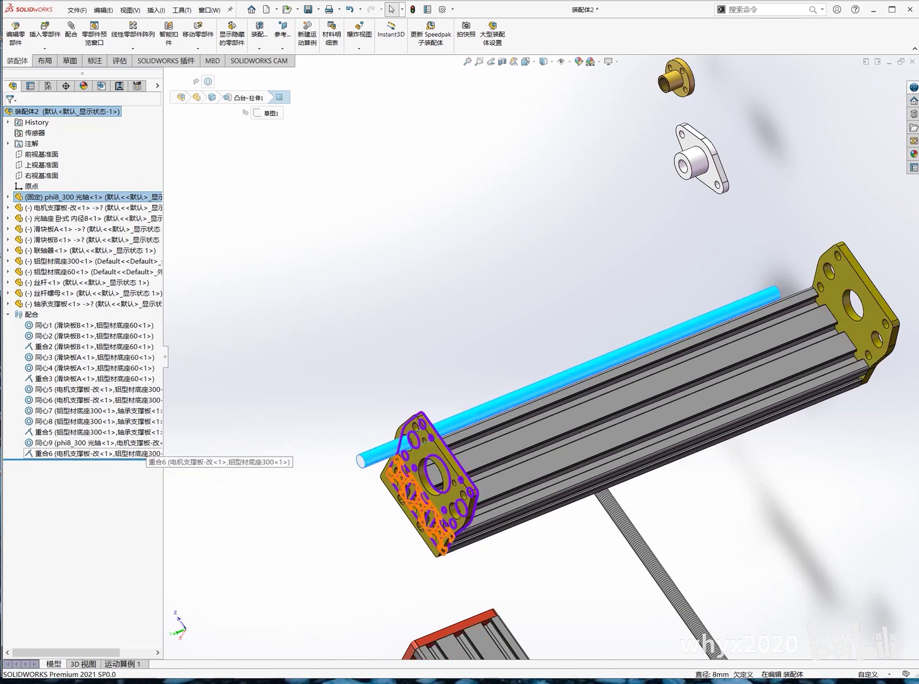
pyautogui.click(88, 443)
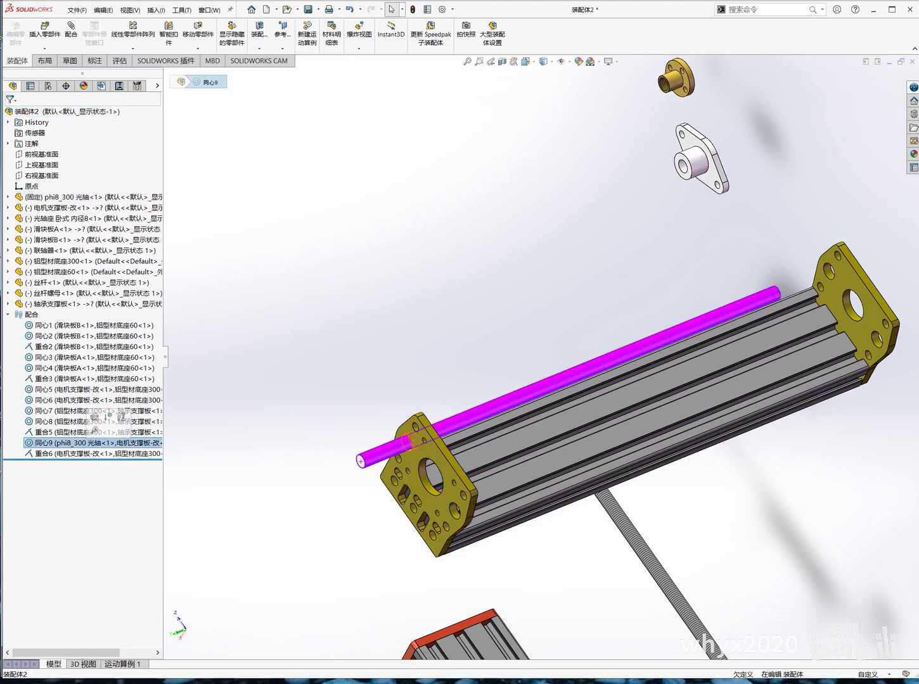
pyautogui.rightClick(81, 443)
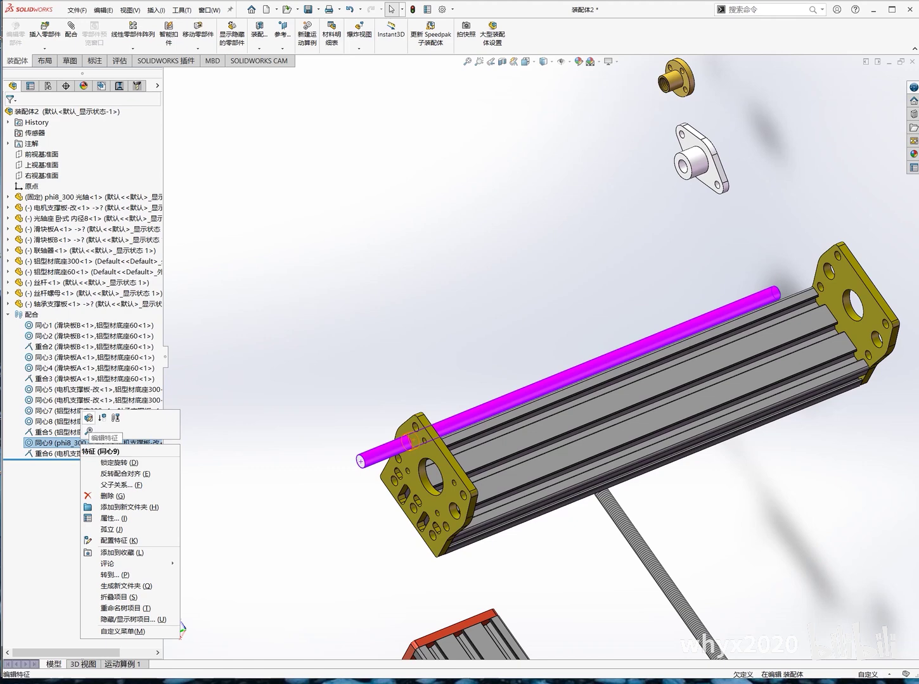
pyautogui.click(89, 419)
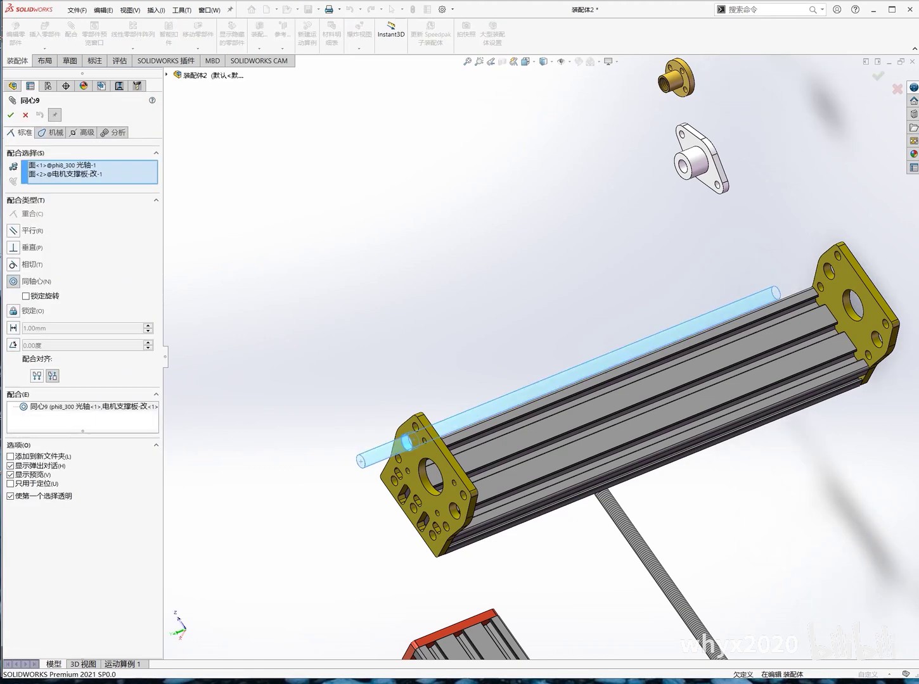
# Step: Redefine 同心9 using the rod's end edge and the plate hole edge instead of faces
pyautogui.click(66, 174)
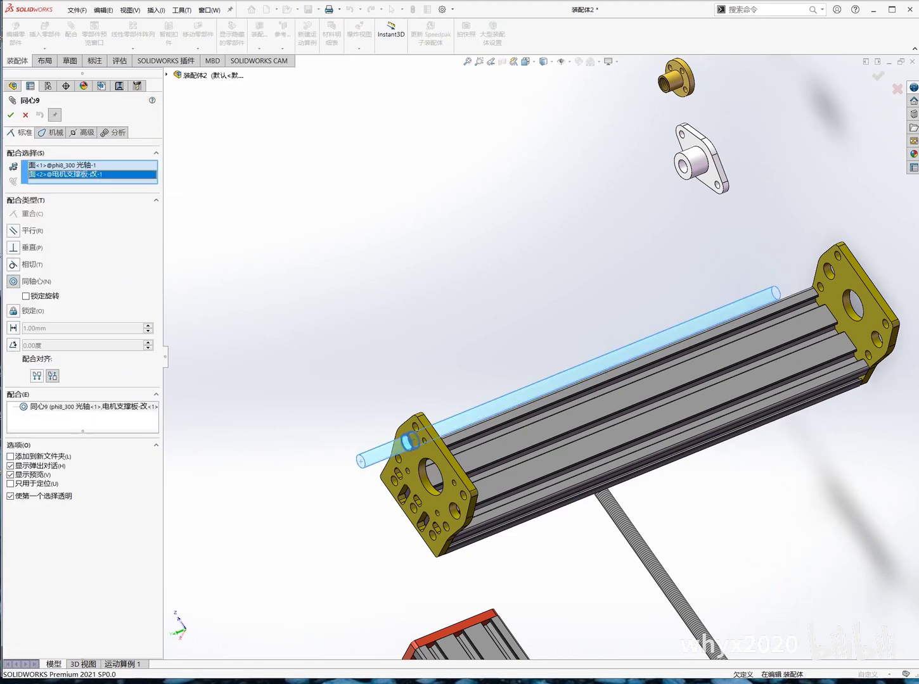
pyautogui.rightClick(83, 165)
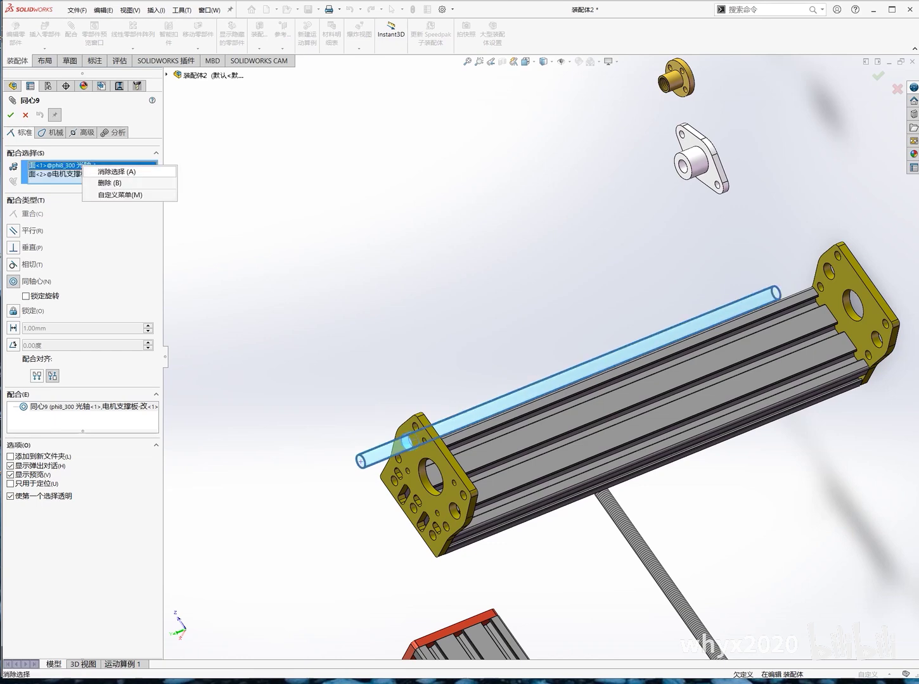
pyautogui.click(111, 171)
pyautogui.scroll(-4, 357, 451)
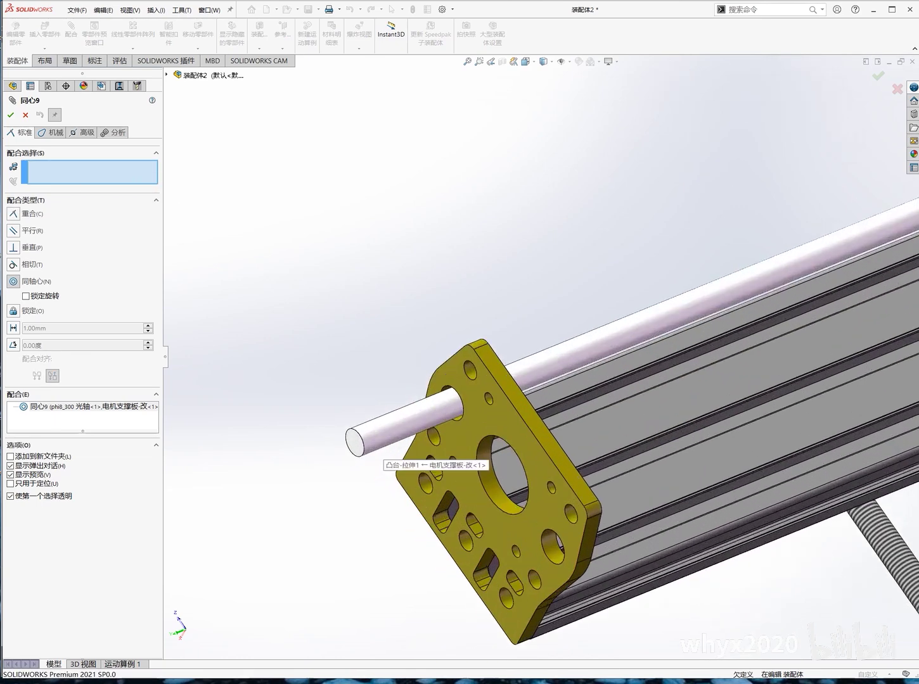
pyautogui.click(358, 454)
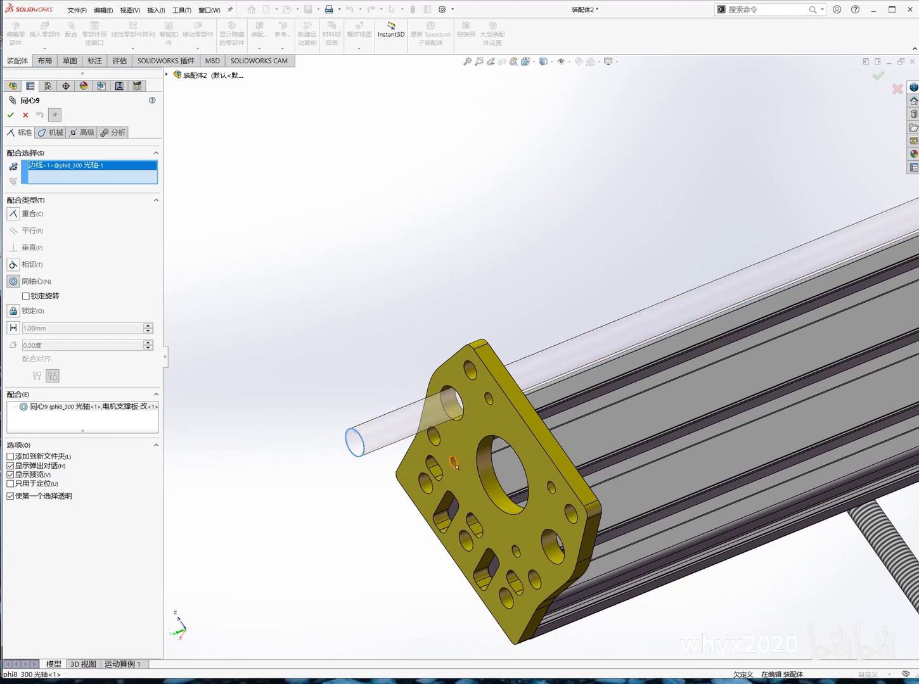
pyautogui.click(453, 406)
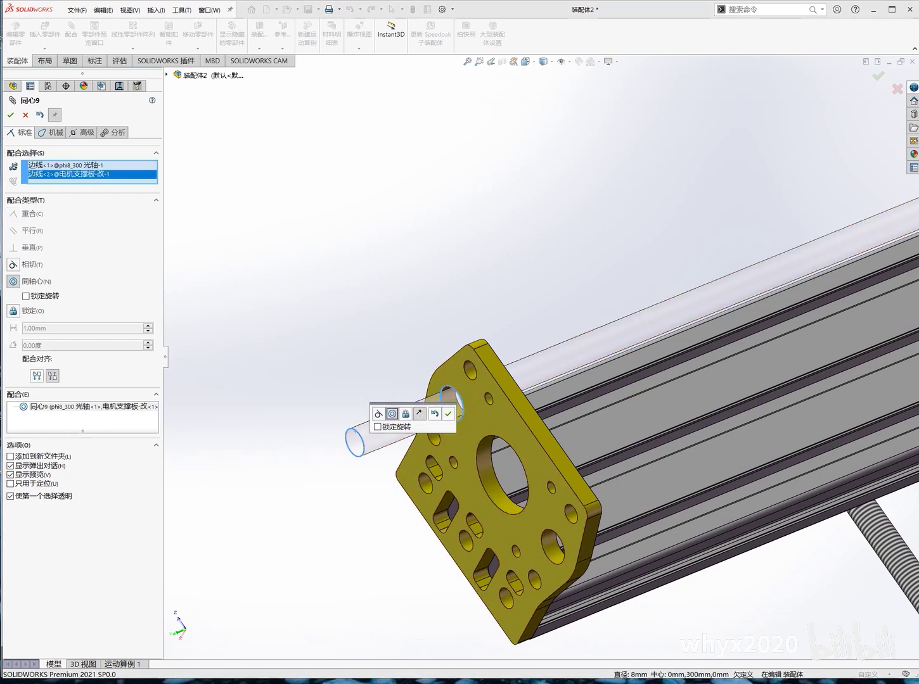
pyautogui.click(448, 414)
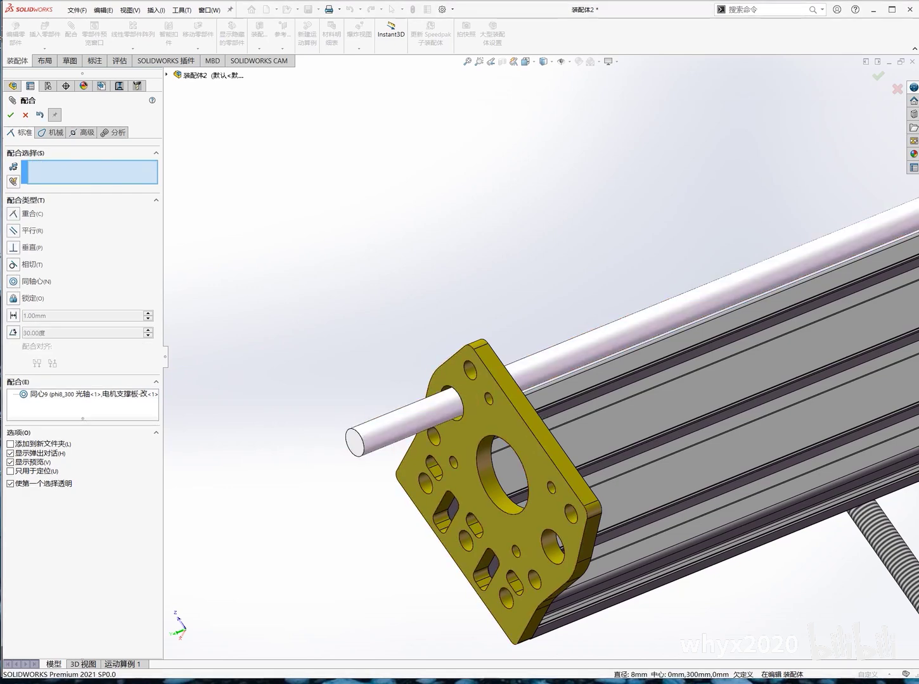
pyautogui.keyDown('ctrl'); pyautogui.moveTo(448, 414); pyautogui.dragTo(246, 487, button='middle'); pyautogui.keyUp('ctrl')
pyautogui.press('f')
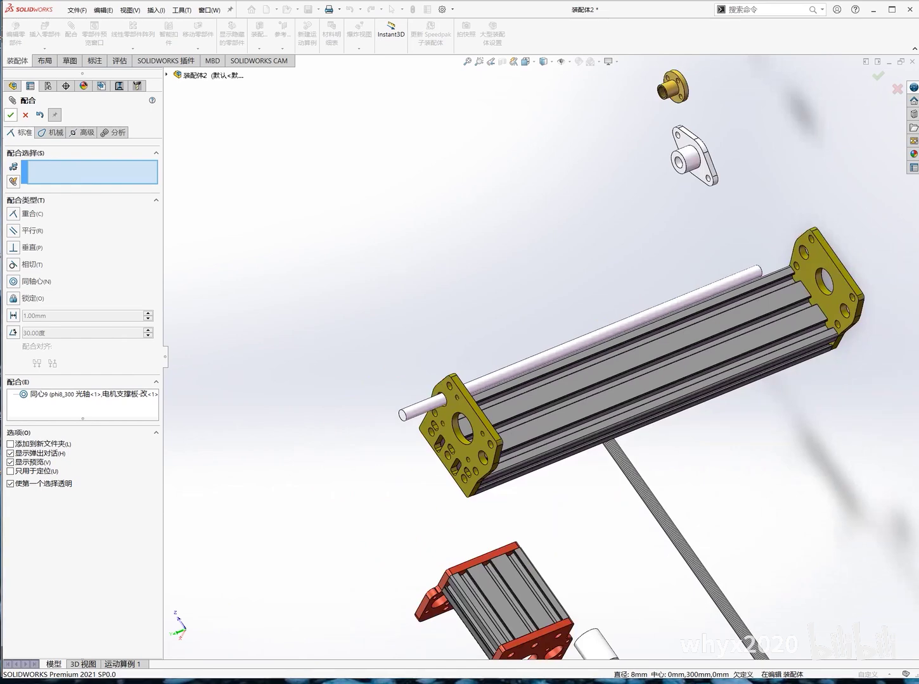
pyautogui.press('Escape')
pyautogui.click(579, 344)
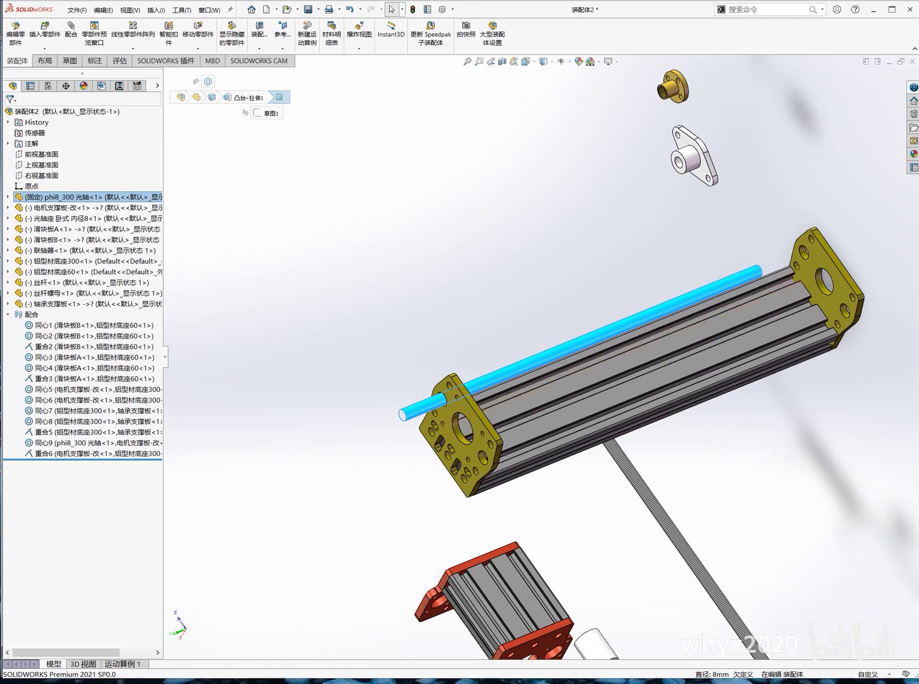
# Step: Reposition the motor plate and extrusion view and select the phi8_300 rod
pyautogui.scroll(-2, 646, 415)
pyautogui.scroll(4, 633, 409)
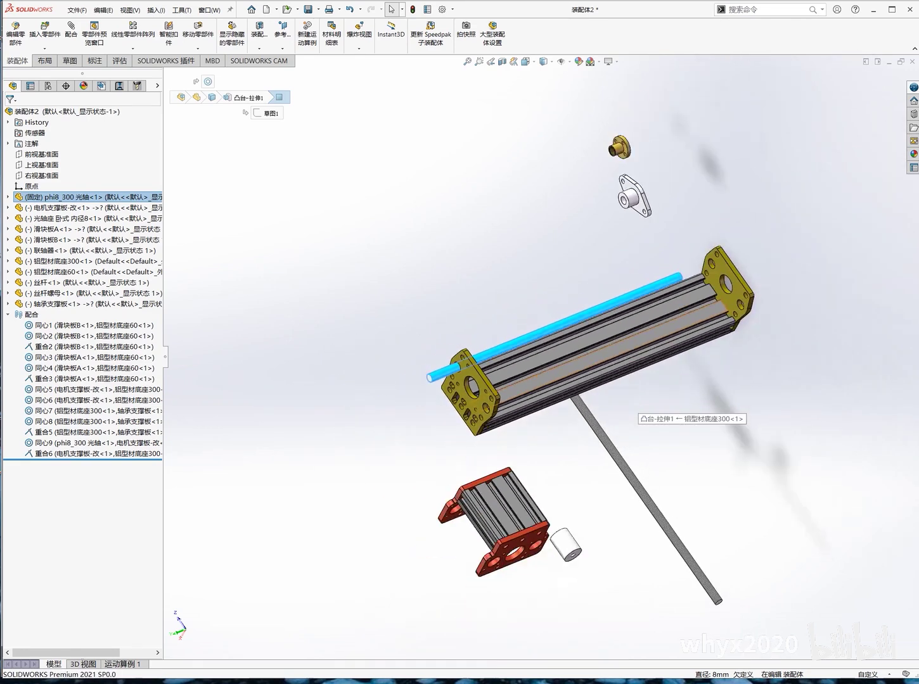
pyautogui.press('Escape')
pyautogui.moveTo(469, 396)
pyautogui.mouseDown()
pyautogui.moveTo(446, 408)
pyautogui.moveTo(475, 368)
pyautogui.mouseUp()
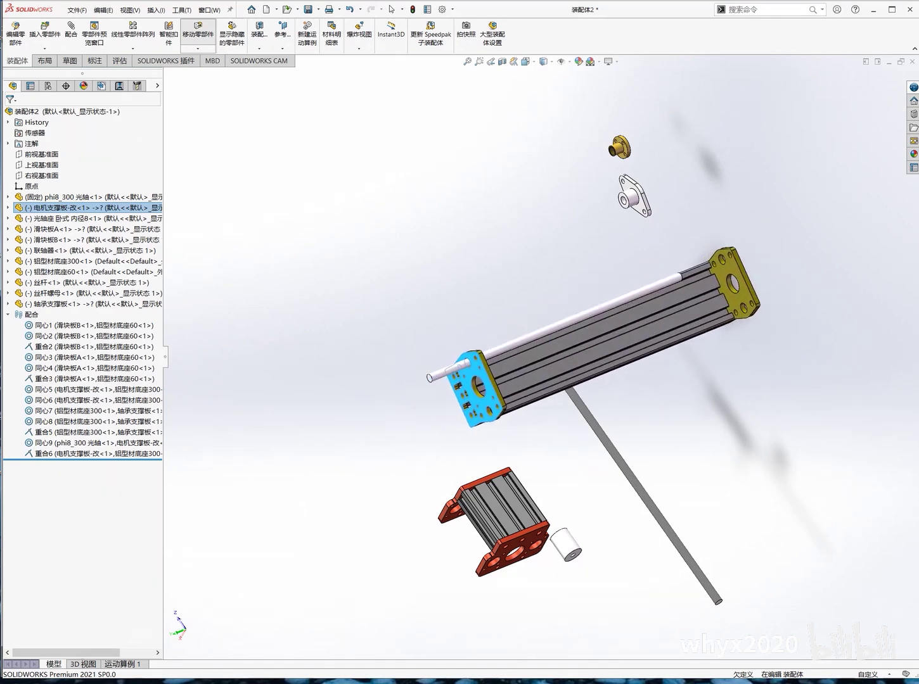
pyautogui.moveTo(475, 368); pyautogui.dragTo(474, 372)
pyautogui.click(550, 330)
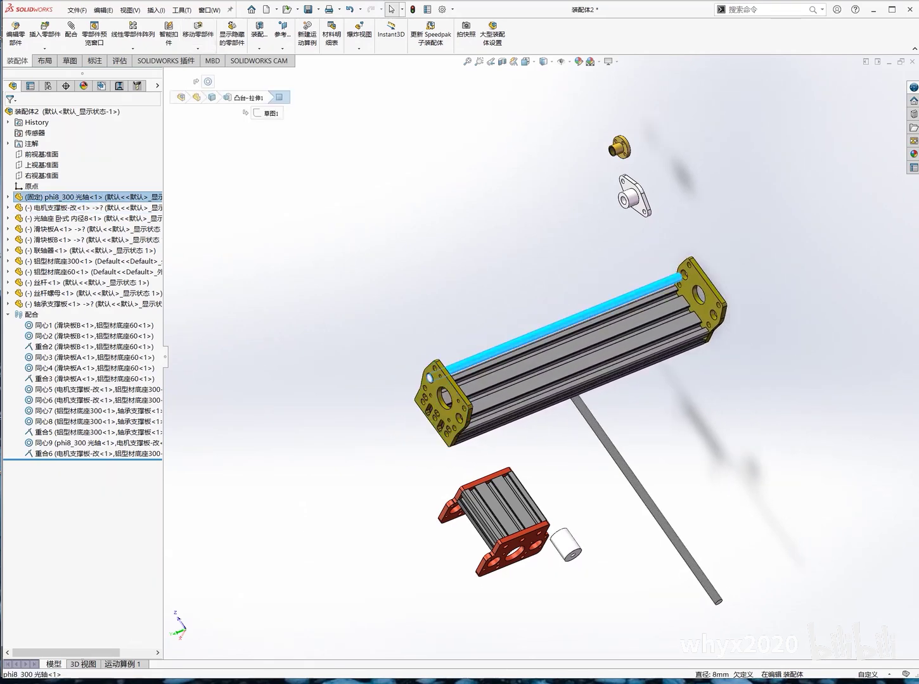
pyautogui.rightClick(549, 330)
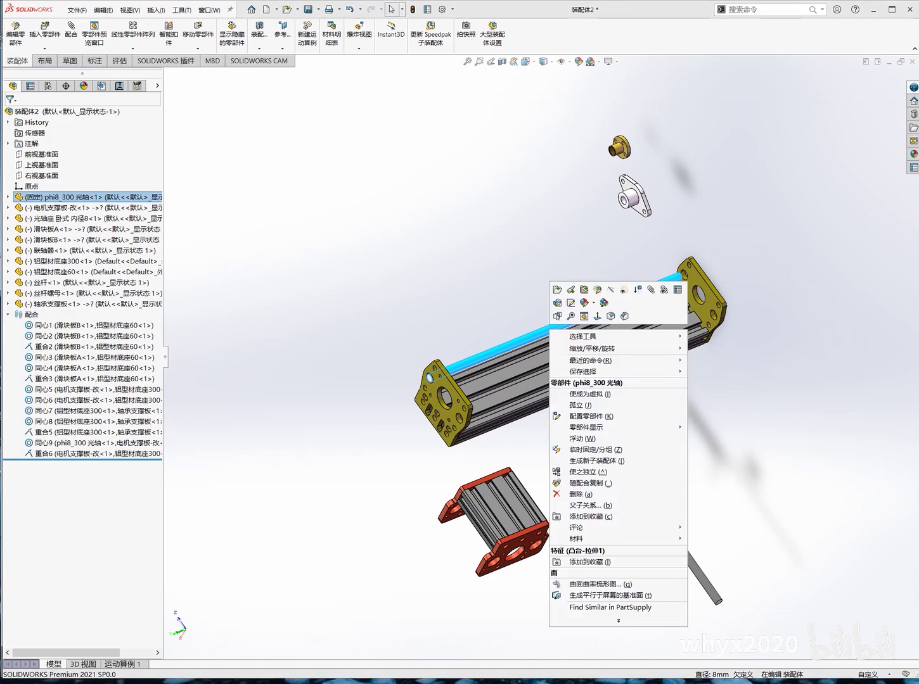
pyautogui.press('Escape')
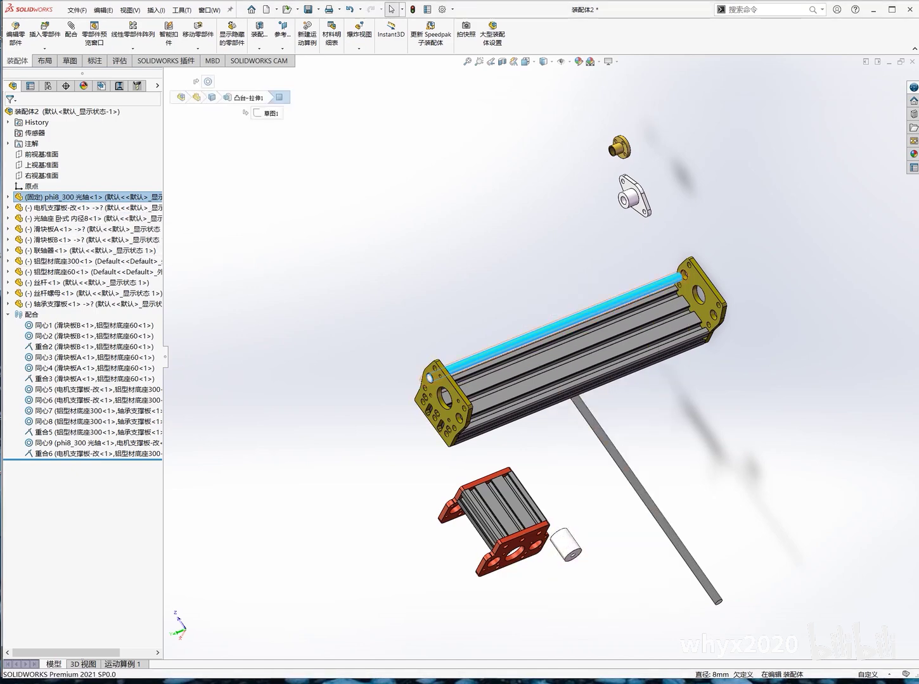
# Step: Set the phi8_300 shaft to Float in the FeatureManager tree
pyautogui.rightClick(101, 197)
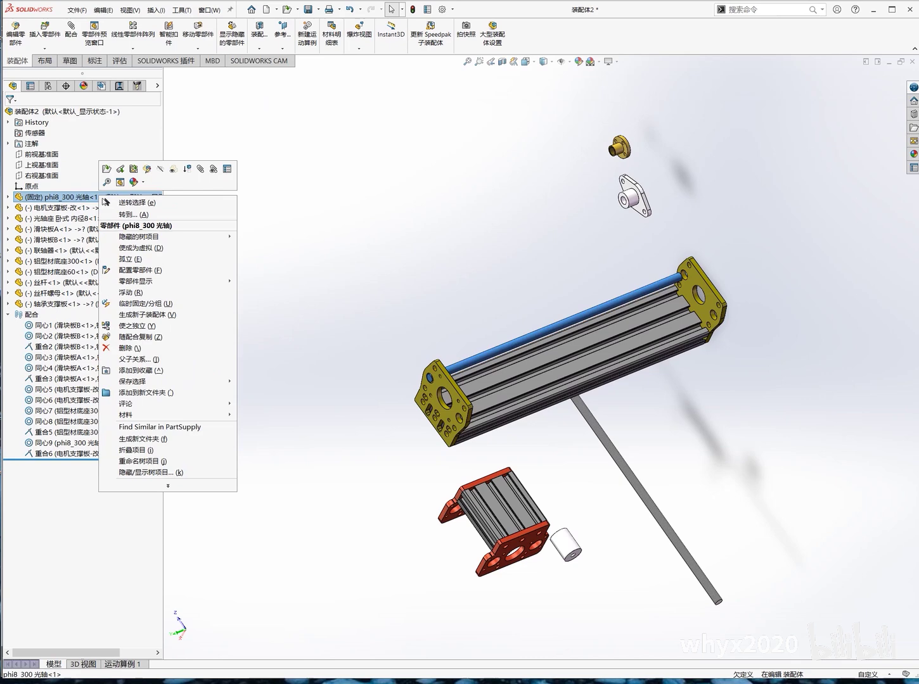
pyautogui.click(82, 198)
pyautogui.click(8, 197)
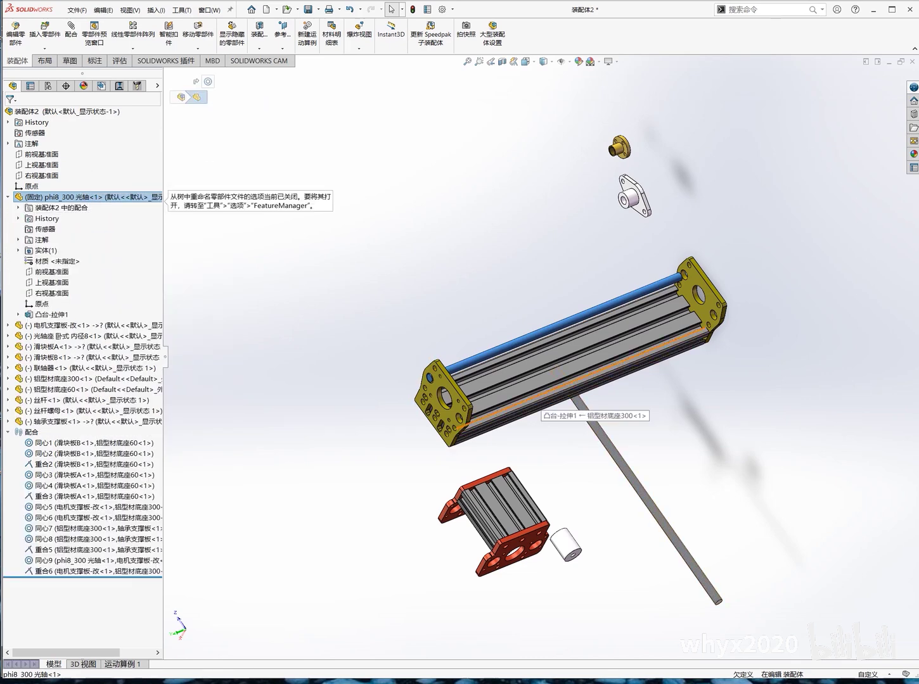
pyautogui.rightClick(102, 200)
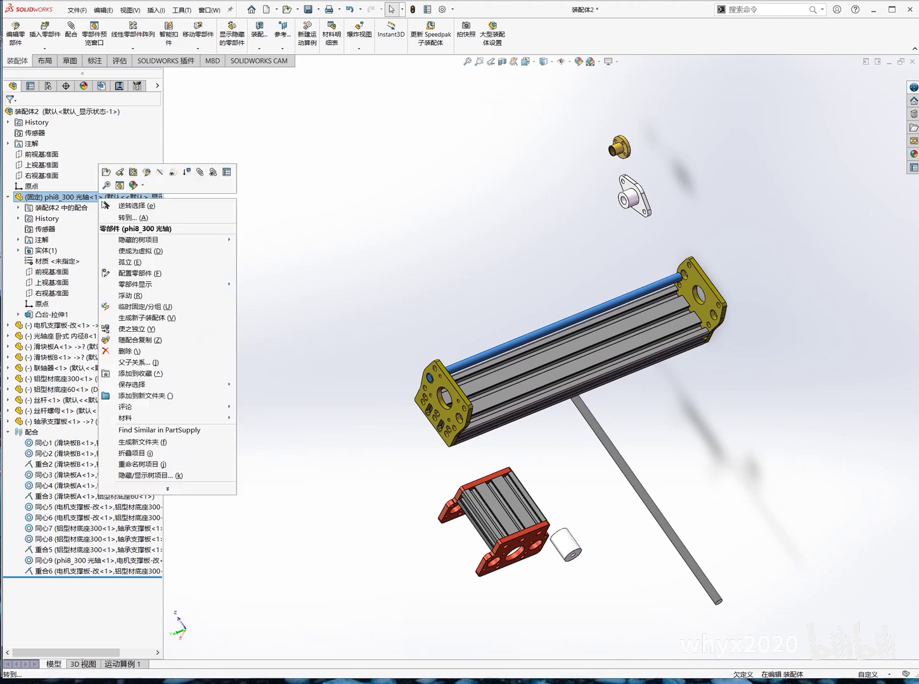
pyautogui.click(102, 201)
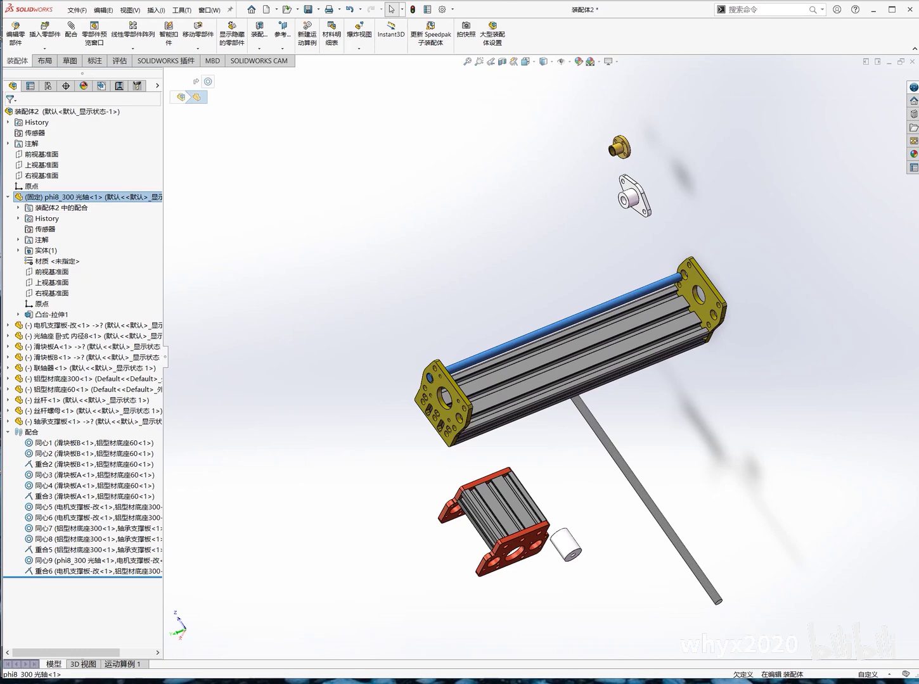
pyautogui.rightClick(83, 199)
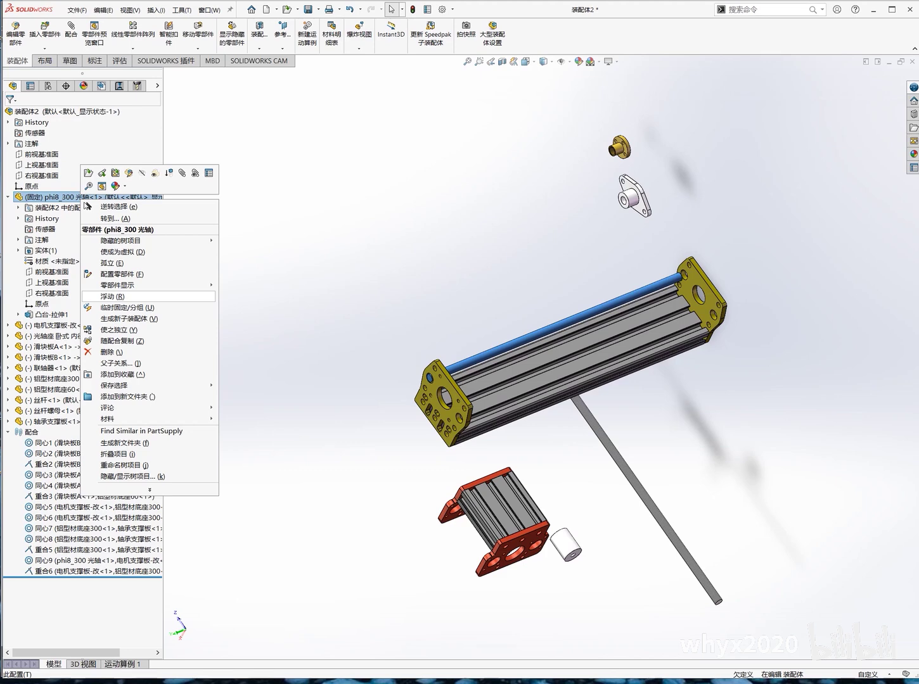
pyautogui.press('Return')
# Step: Fix the 铝型材底座300 aluminium profile as the assembly's base component
pyautogui.moveTo(564, 323)
pyautogui.mouseDown()
pyautogui.moveTo(535, 252)
pyautogui.moveTo(526, 293)
pyautogui.mouseUp()
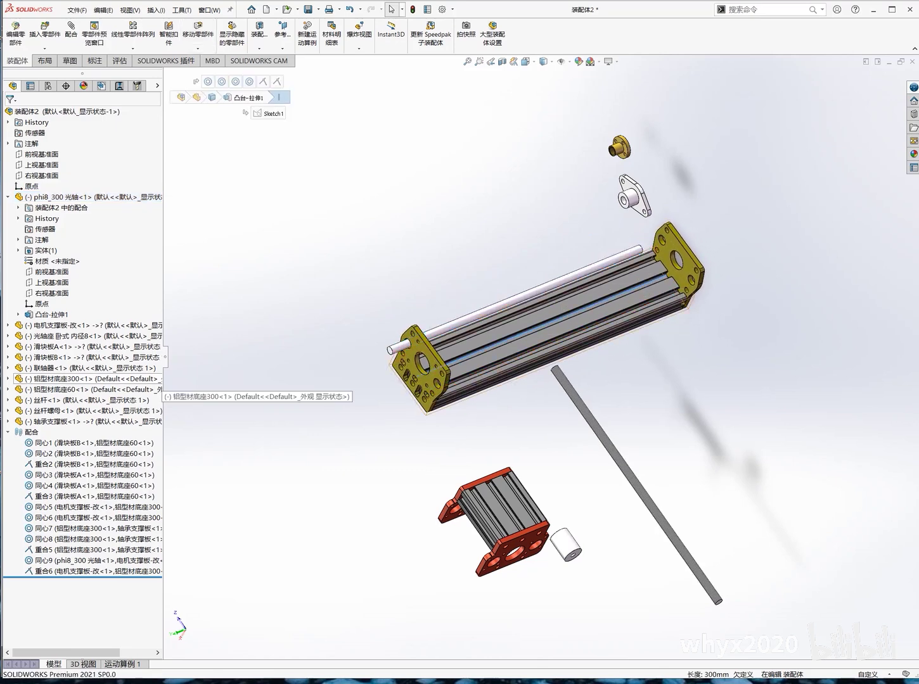
pyautogui.click(526, 345)
pyautogui.click(76, 379)
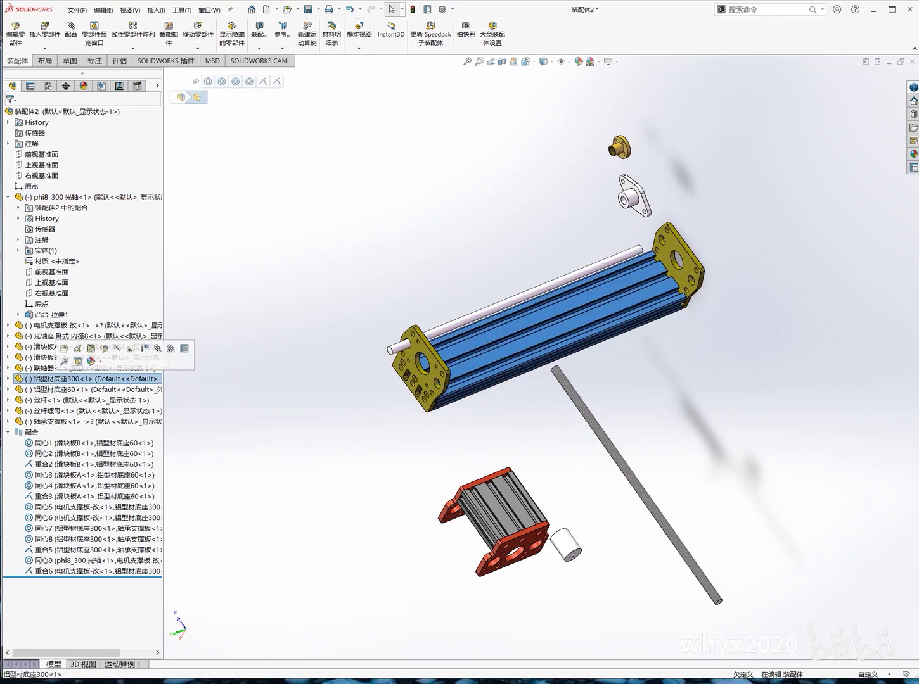
pyautogui.rightClick(65, 379)
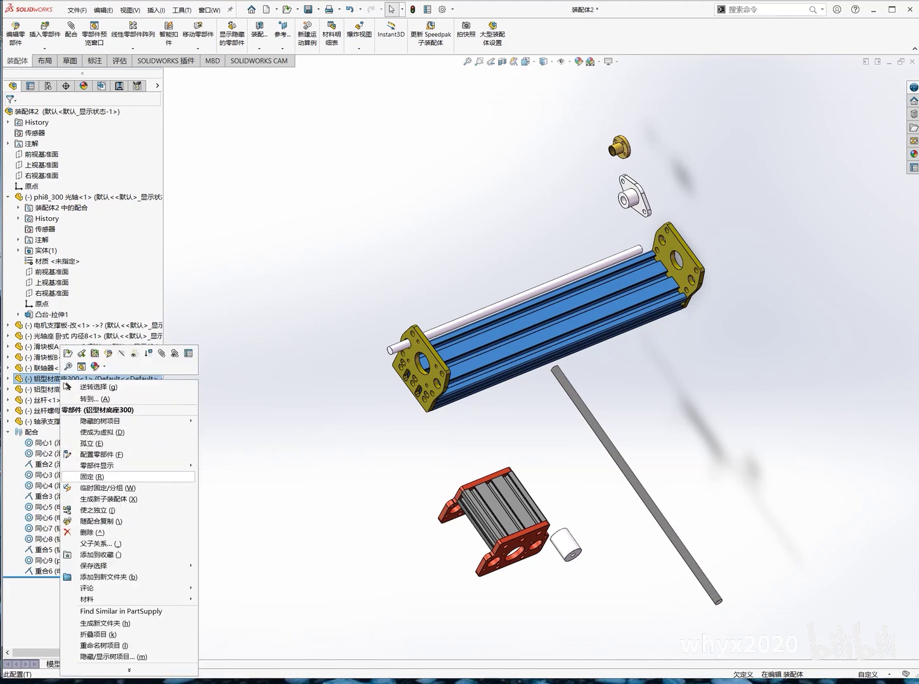
pyautogui.click(92, 476)
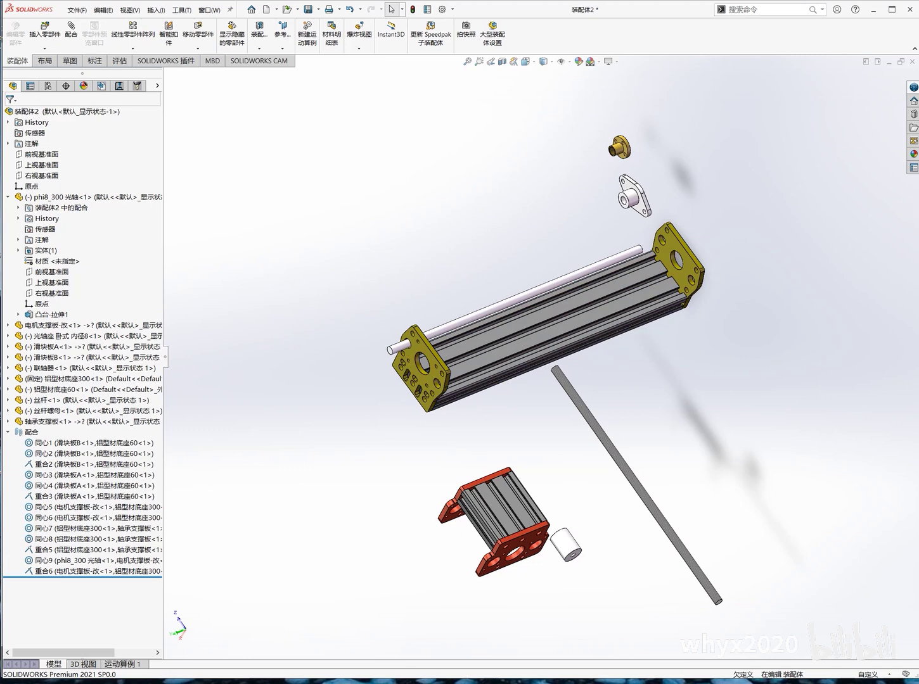
pyautogui.click(515, 299)
# Step: Slide the phi8_300 rod along its axis with Move Component
pyautogui.moveTo(515, 298)
pyautogui.mouseDown()
pyautogui.moveTo(596, 266)
pyautogui.moveTo(538, 287)
pyautogui.mouseUp()
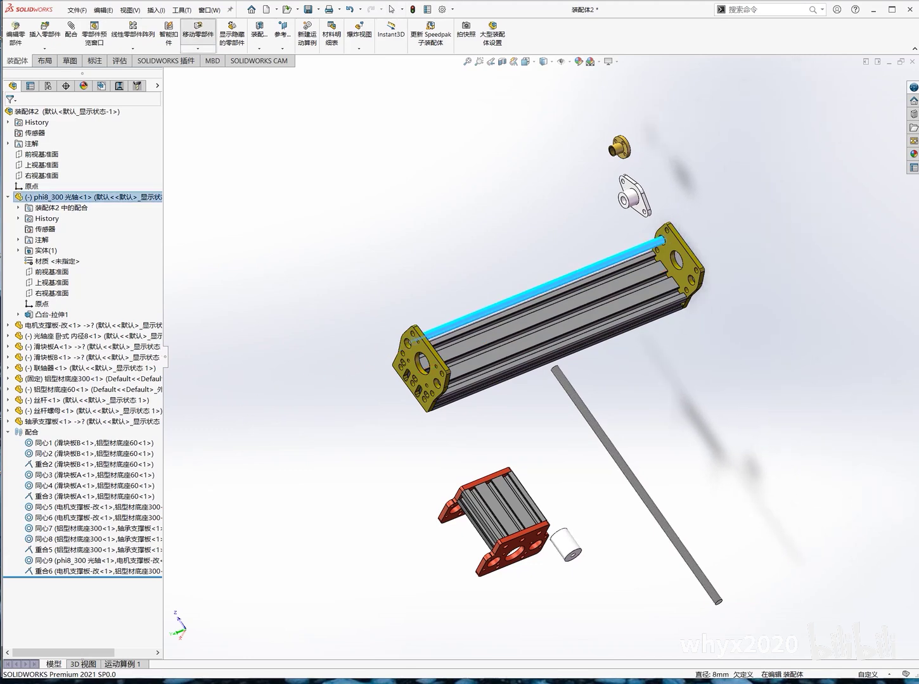
pyautogui.press('Escape')
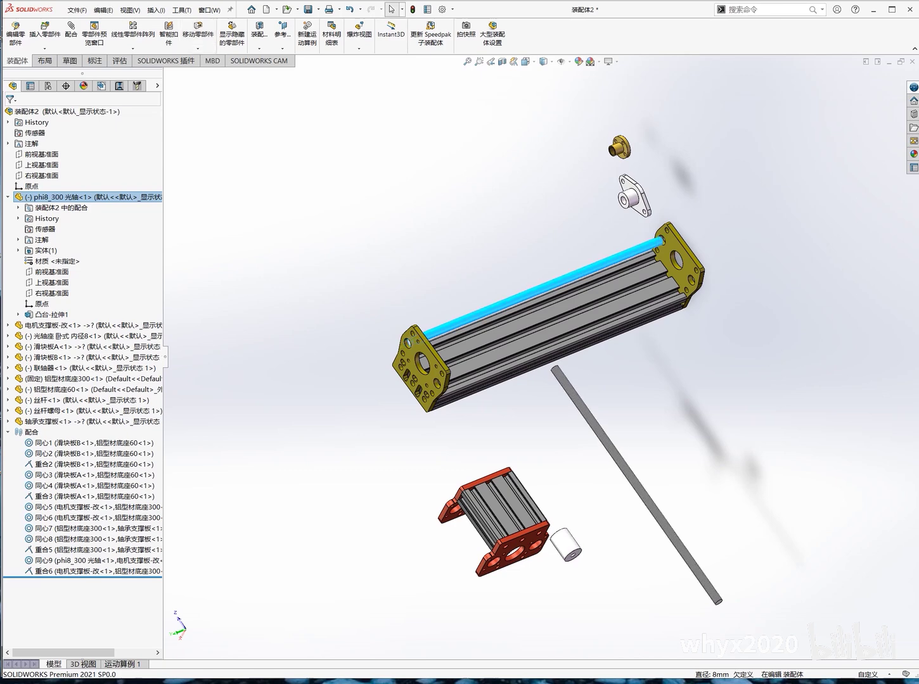
pyautogui.moveTo(538, 355); pyautogui.dragTo(526, 342, button='middle')
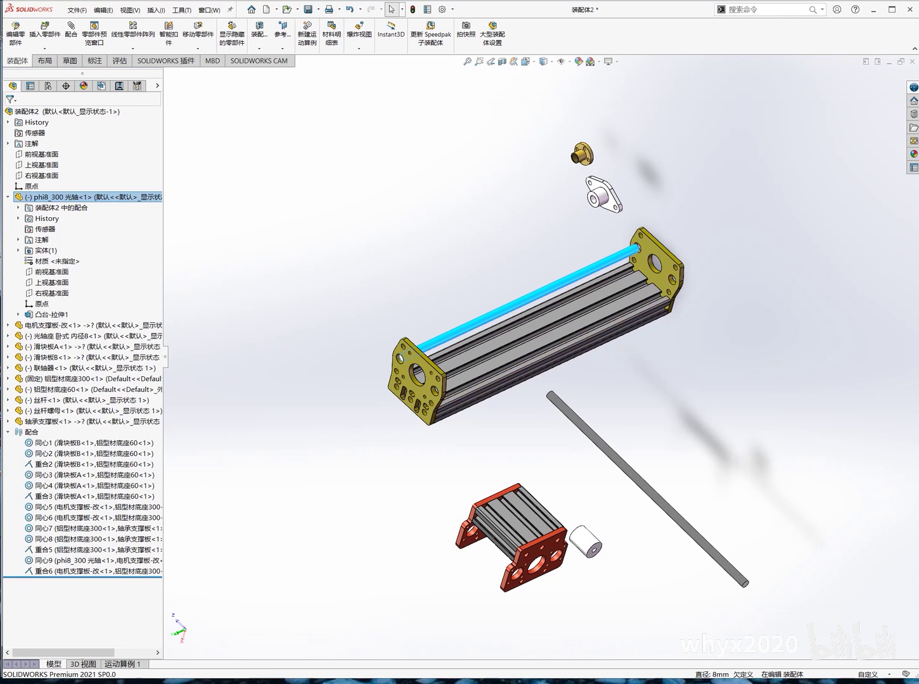
# Step: Copy and paste the phi8_300 rod, placing the second copy near the frame
pyautogui.click(71, 197)
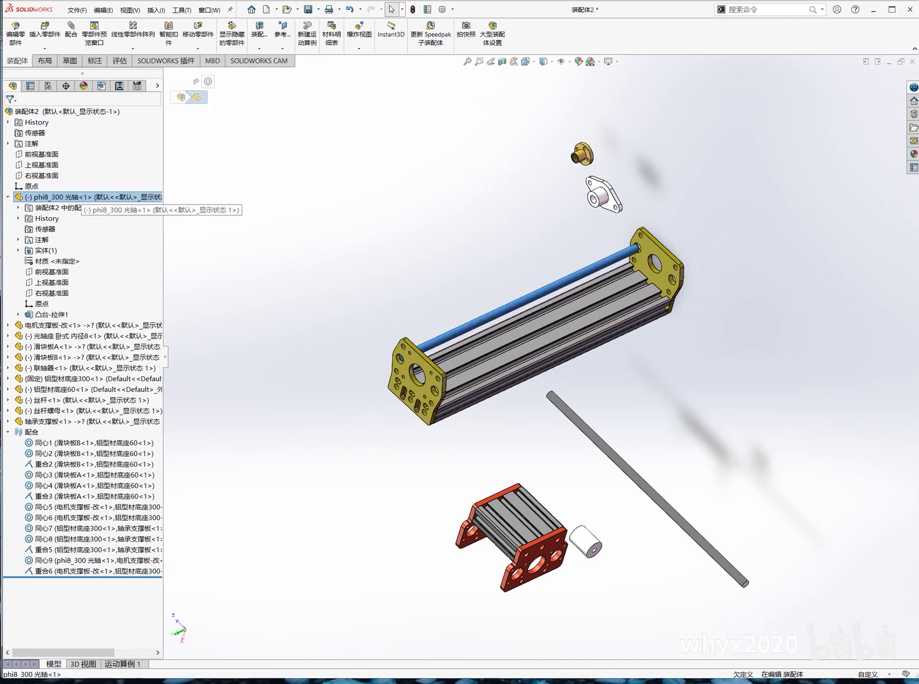
pyautogui.hotkey('ctrl', 'c')
pyautogui.hotkey('ctrl', 'v')
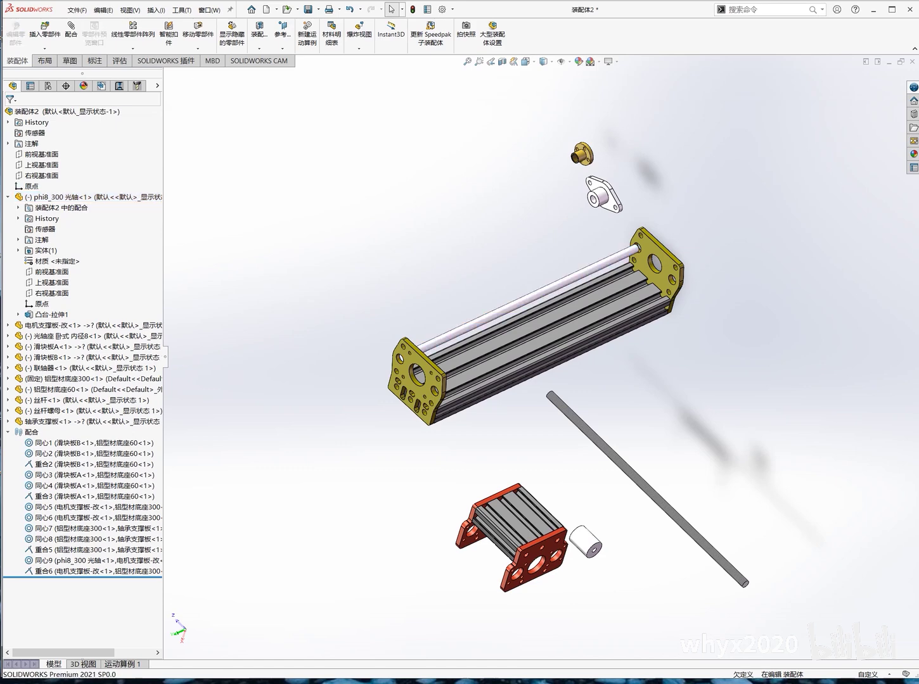
pyautogui.moveTo(285, 215); pyautogui.dragTo(460, 266)
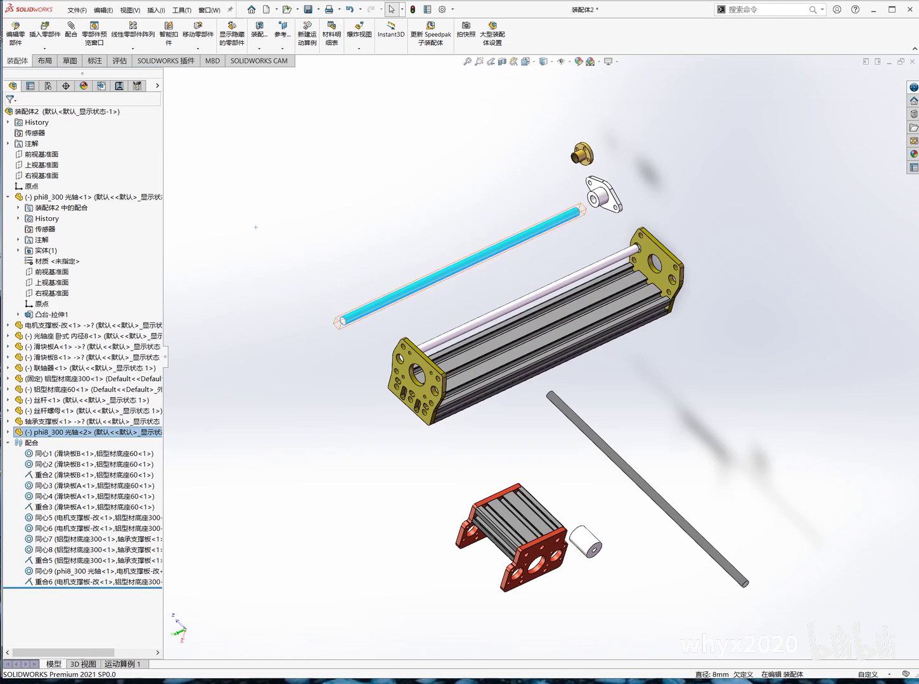
pyautogui.scroll(-3, 471, 330)
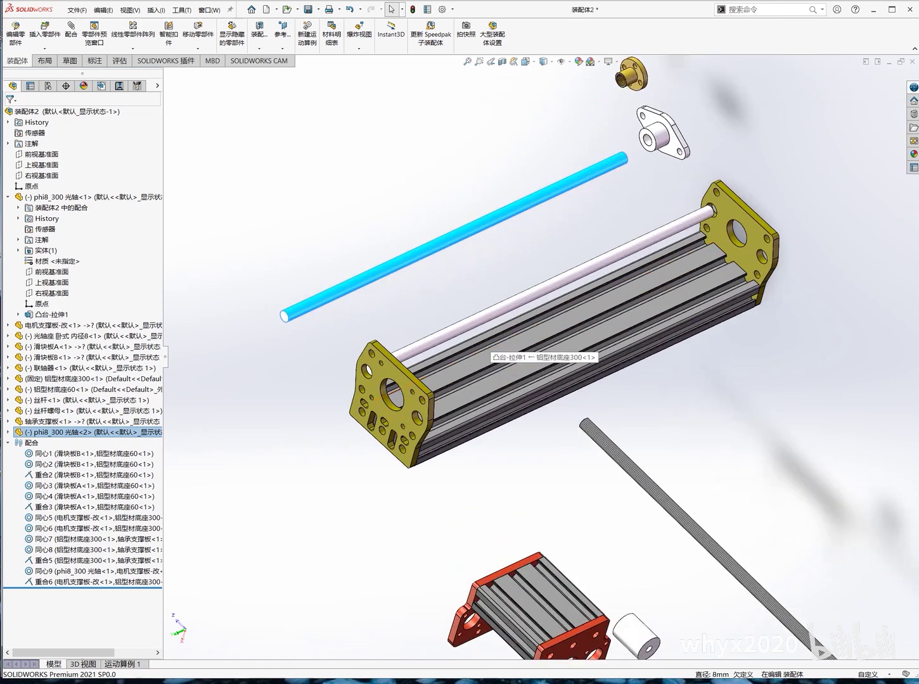
pyautogui.press('Escape')
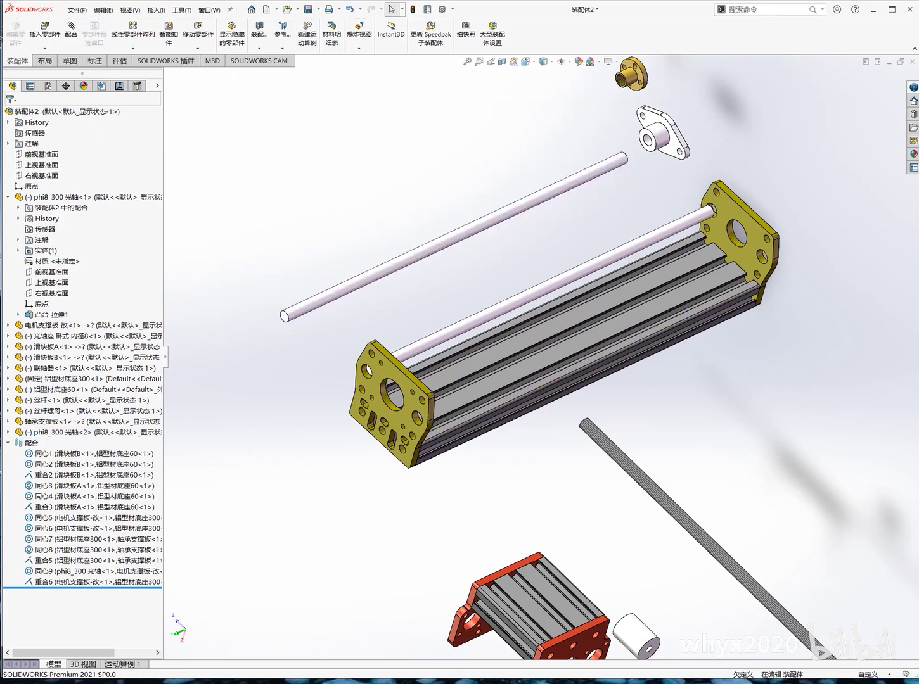
pyautogui.moveTo(471, 331); pyautogui.dragTo(431, 336, button='middle')
# Step: Mate the second phi8_300 rod's end edge concentric with the end plate hole edge (同心10)
pyautogui.click(345, 408)
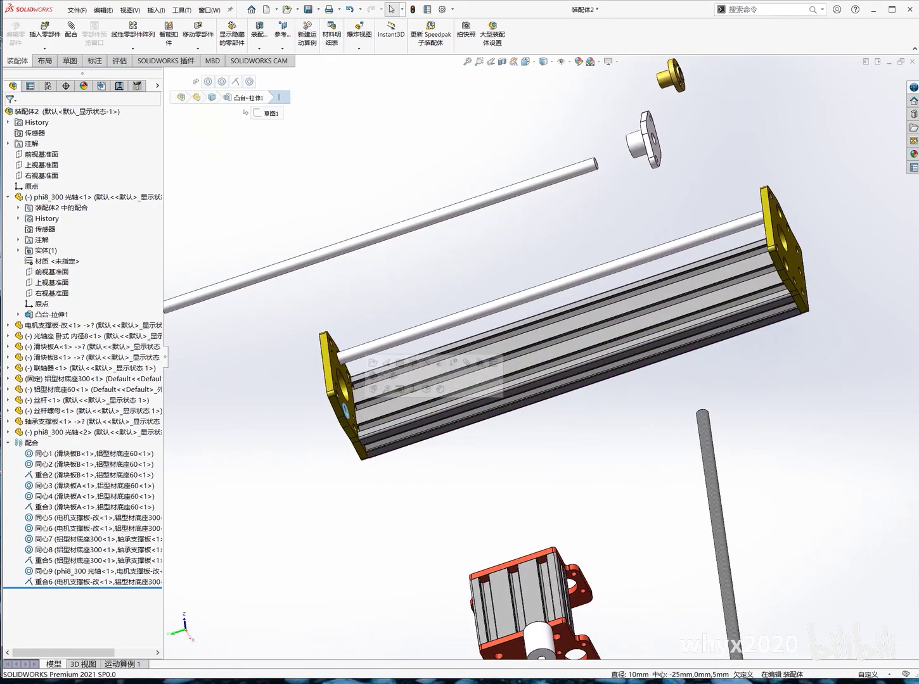
pyautogui.scroll(-5, 345, 408)
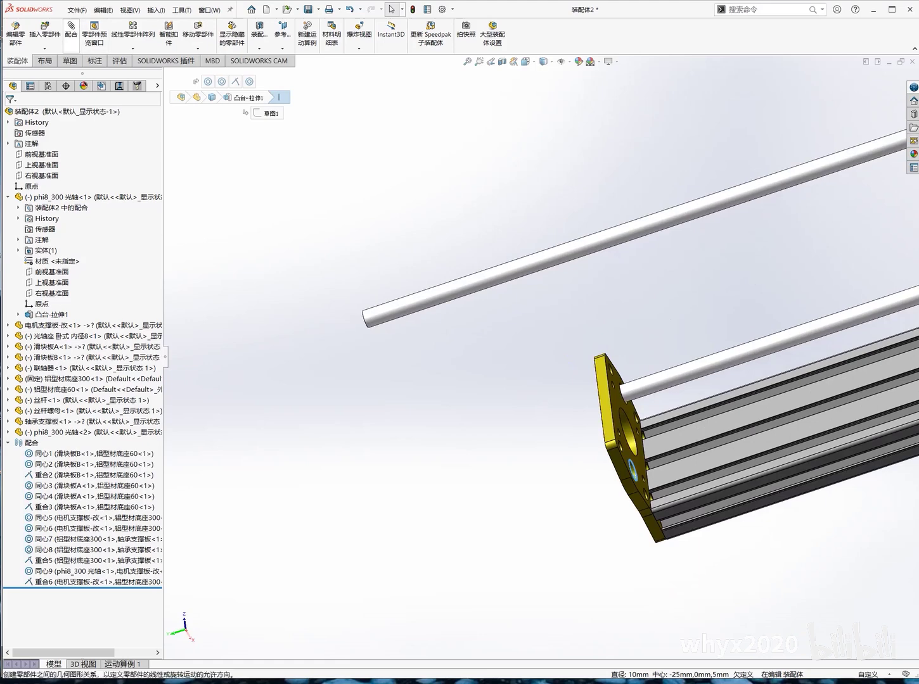
pyautogui.click(71, 28)
pyautogui.click(365, 321)
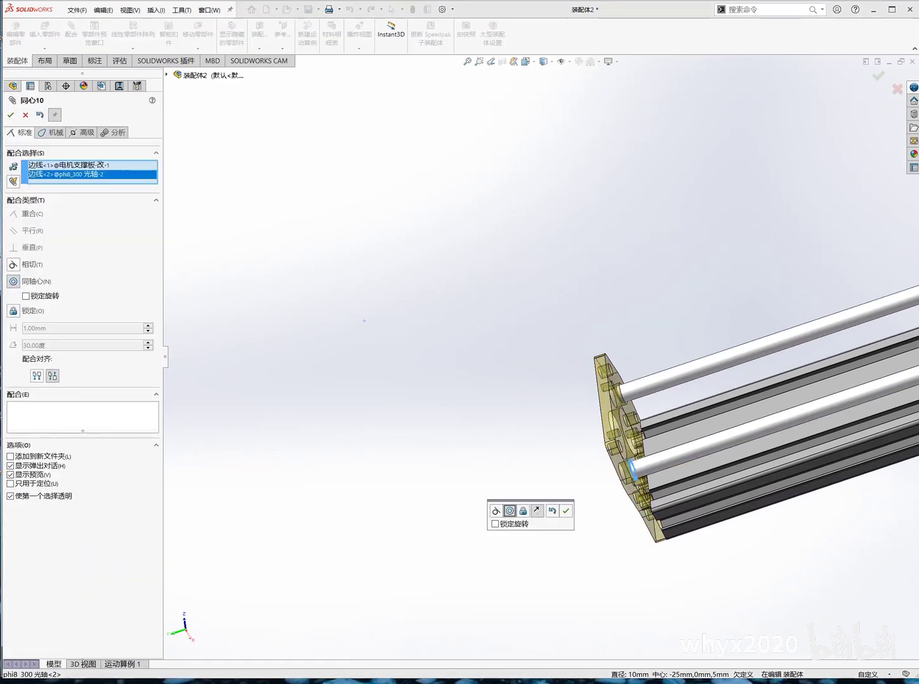
pyautogui.press('Return')
pyautogui.press('f')
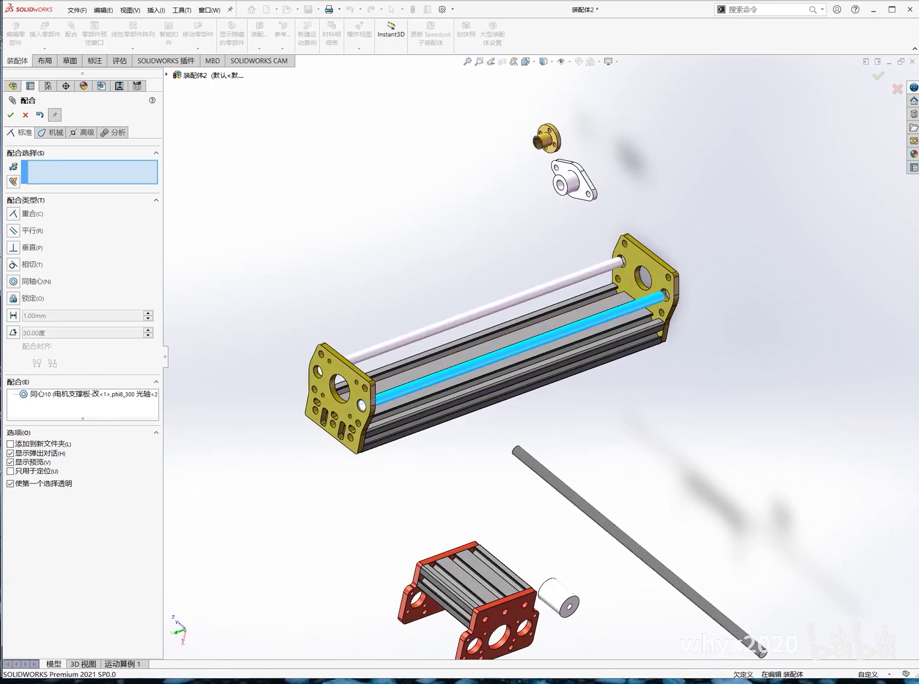
pyautogui.hotkey('ctrl', 'z')
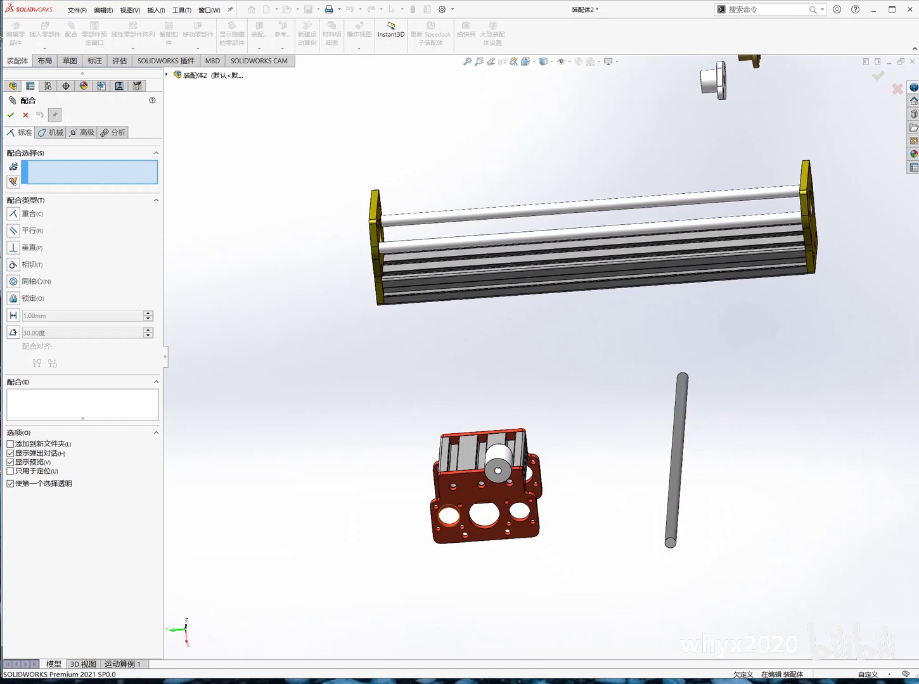
# Step: Mate the slider plate hole concentric with the first rail rod and test its slide
pyautogui.scroll(6, 452, 524)
pyautogui.scroll(3, 472, 406)
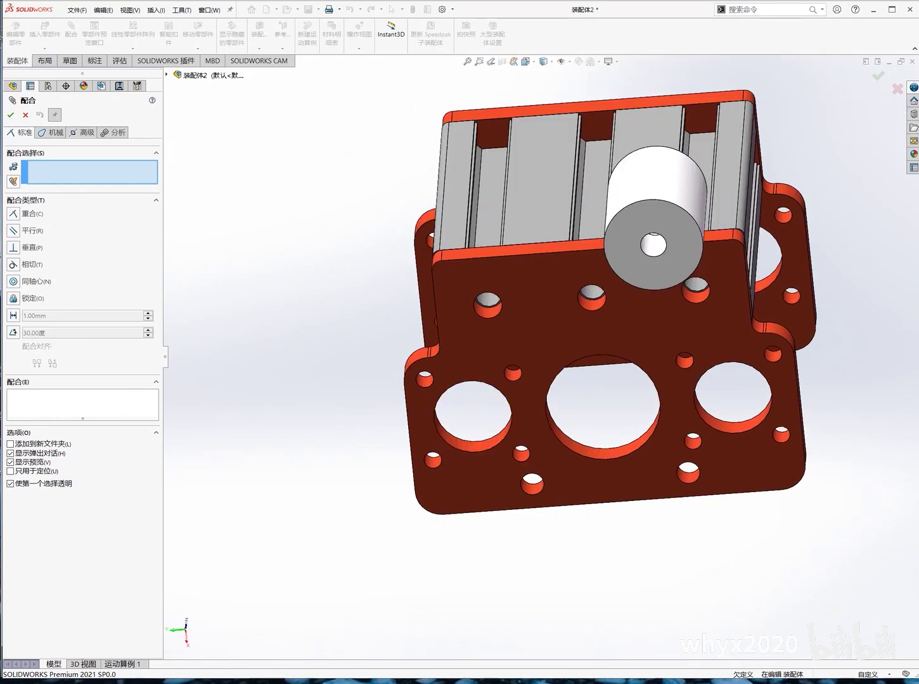
pyautogui.click(474, 445)
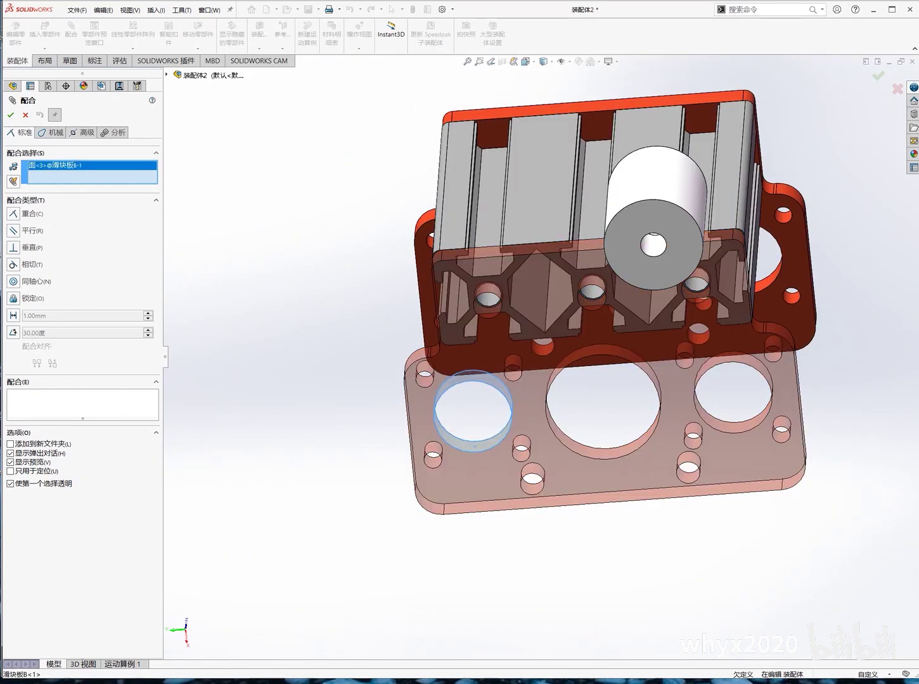
pyautogui.scroll(-3, 474, 443)
pyautogui.scroll(-3, 596, 365)
pyautogui.moveTo(595, 365); pyautogui.dragTo(590, 342, button='middle')
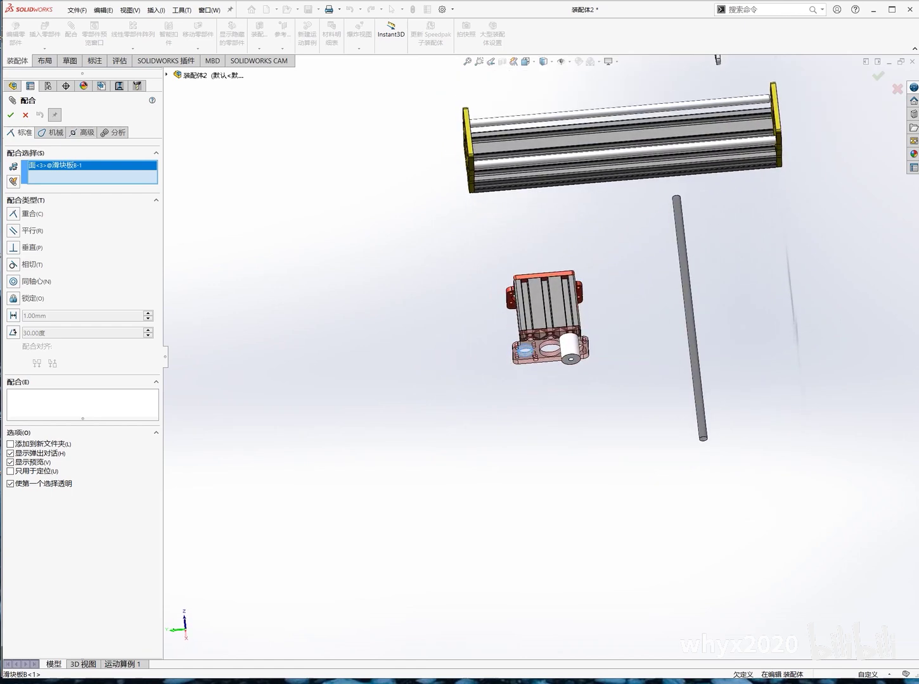
pyautogui.click(507, 125)
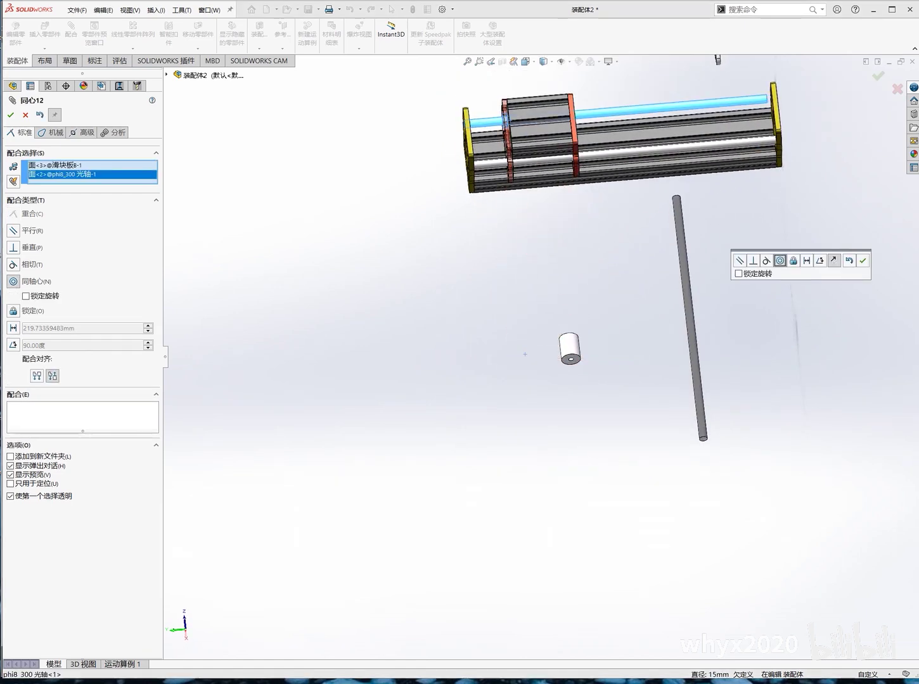
pyautogui.moveTo(524, 354); pyautogui.dragTo(533, 342, button='middle')
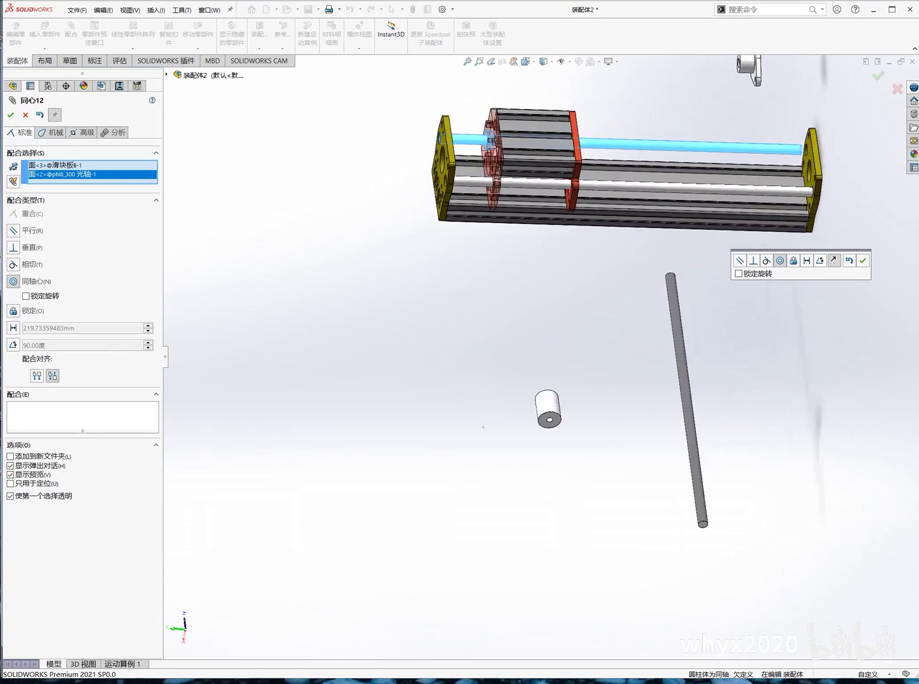
pyautogui.scroll(5, 532, 190)
pyautogui.press('Return')
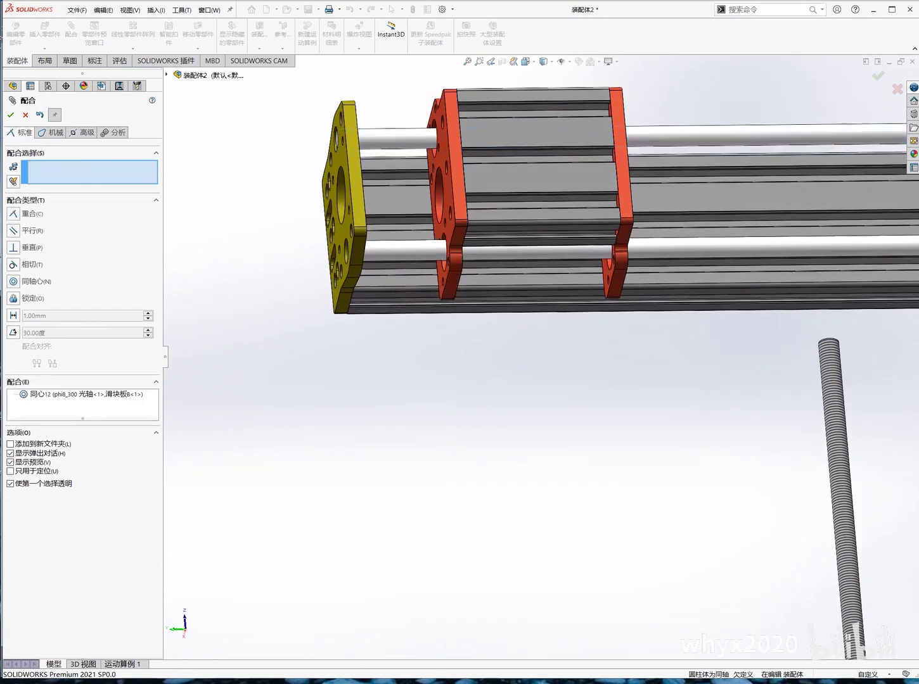
pyautogui.scroll(4, 678, 359)
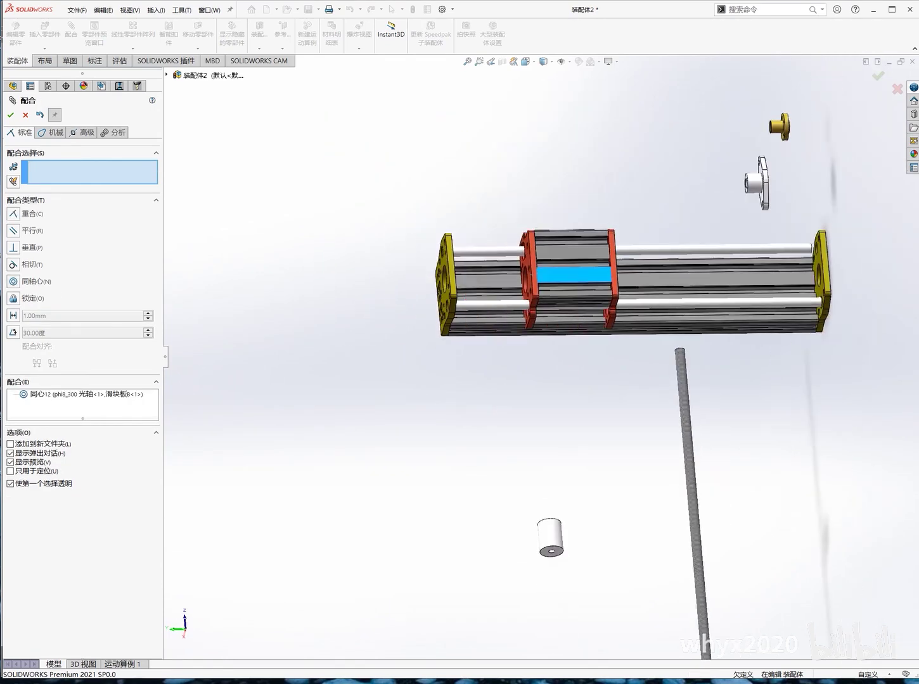
pyautogui.moveTo(611, 282); pyautogui.dragTo(619, 252)
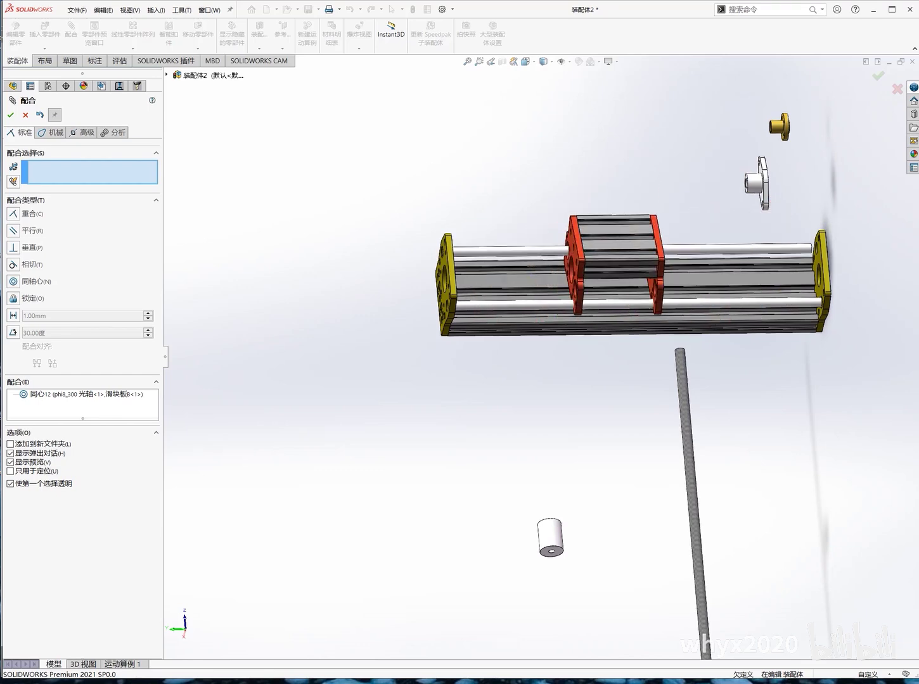
# Step: Mate the slider plate's lower hole concentric with the lower phi8 shaft as 同心13
pyautogui.scroll(-2, 632, 294)
pyautogui.scroll(-2, 632, 295)
pyautogui.scroll(-2, 632, 295)
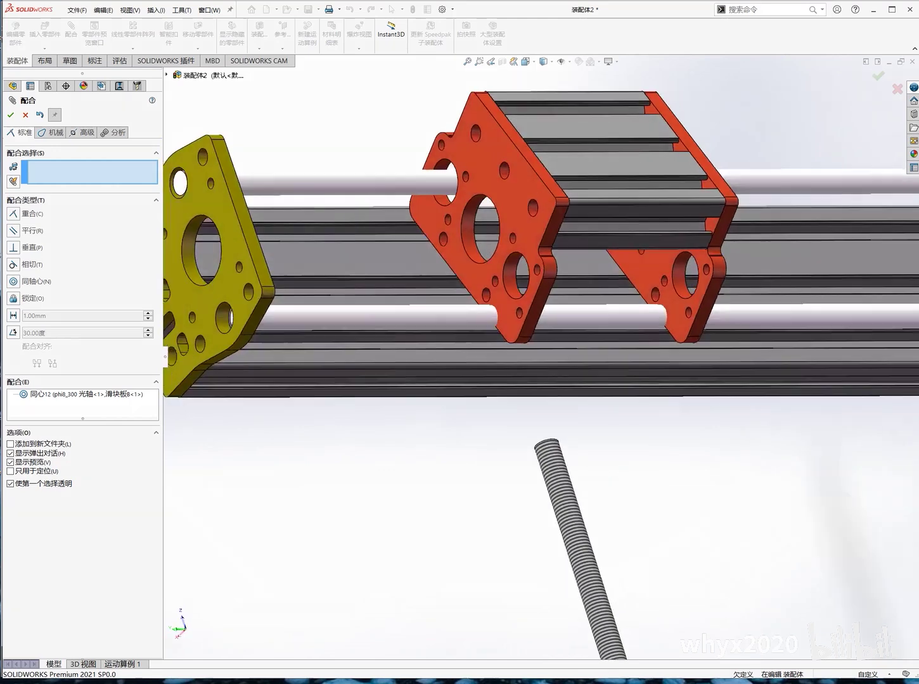
pyautogui.scroll(-2, 632, 295)
pyautogui.click(531, 279)
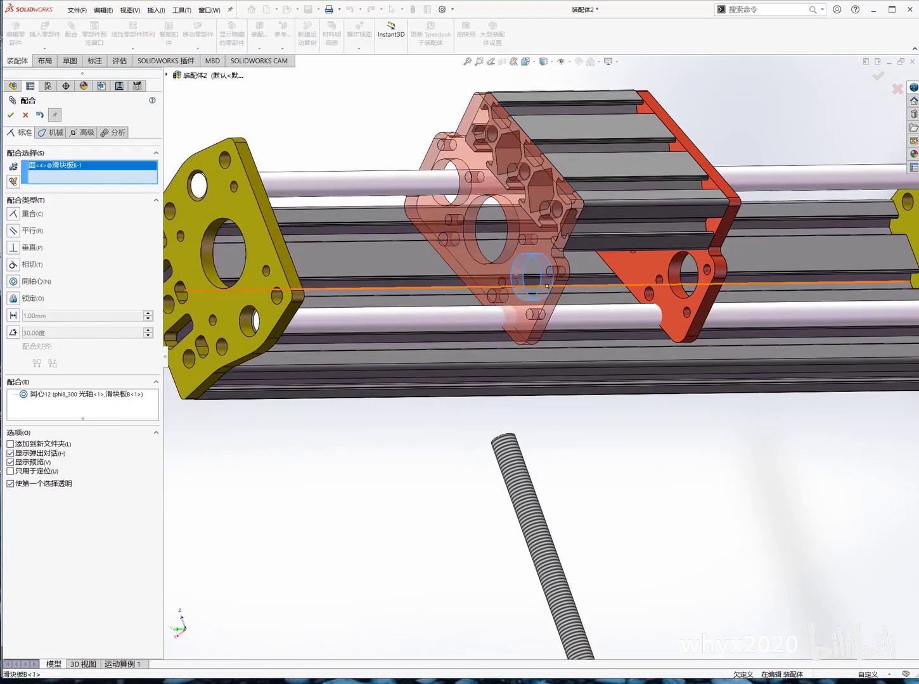
pyautogui.click(379, 320)
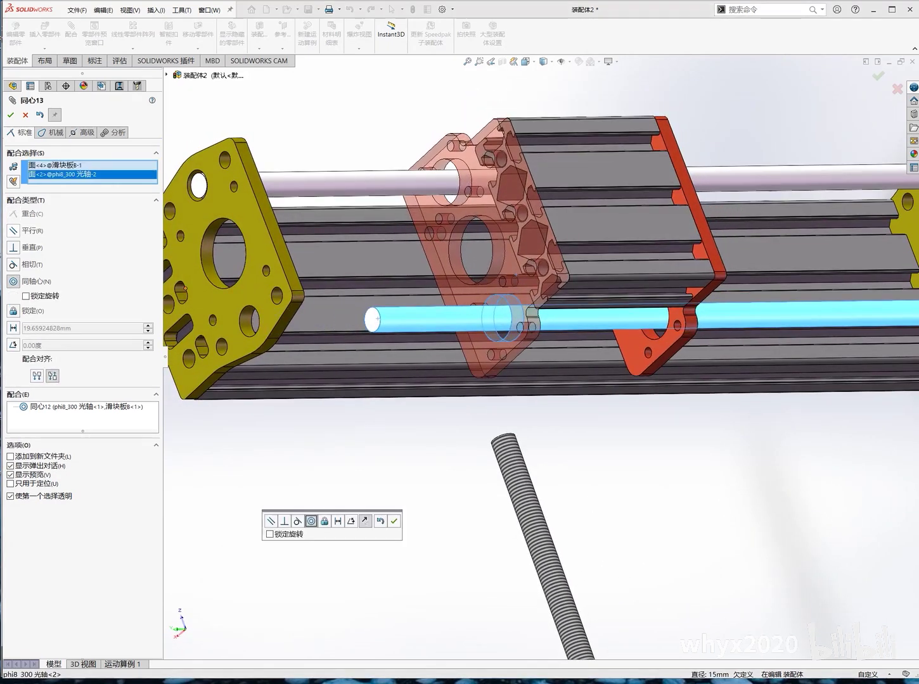
pyautogui.press('Return')
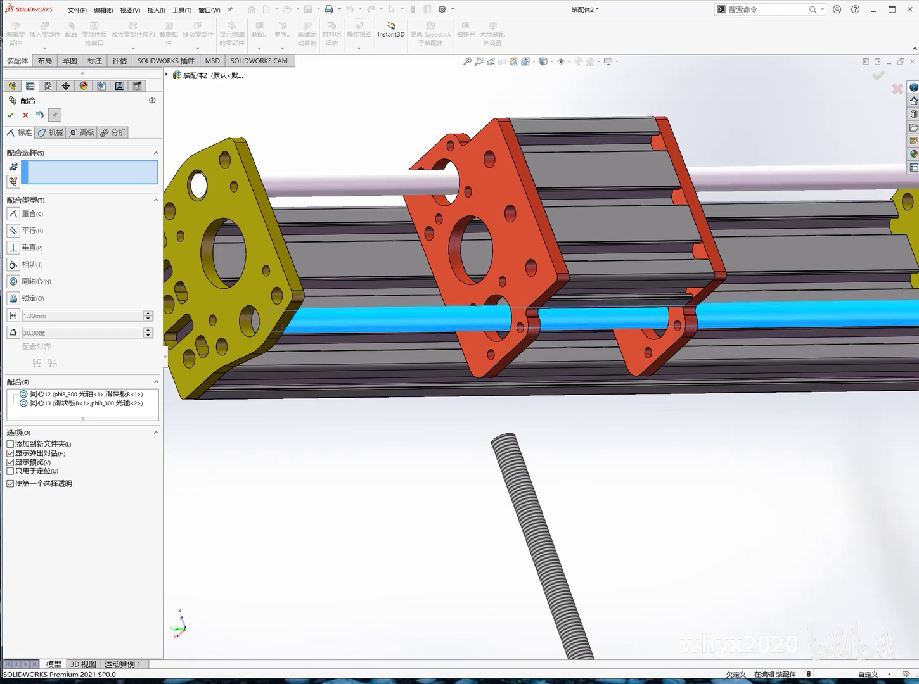
# Step: Slide the red slider plate back and forth along the shafts to test it
pyautogui.moveTo(437, 152); pyautogui.dragTo(355, 143)
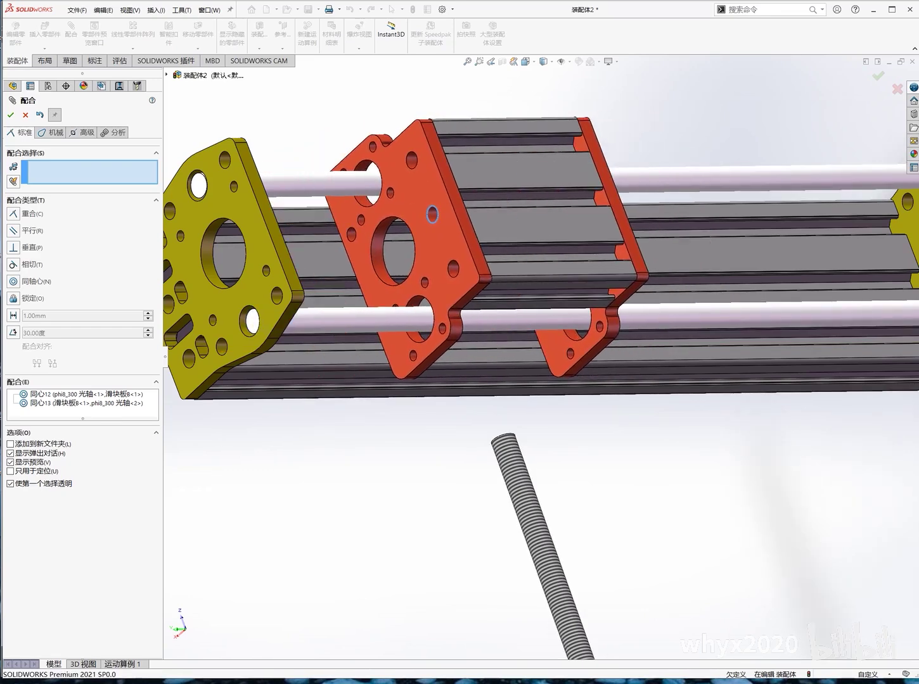
pyautogui.scroll(2, 355, 143)
pyautogui.scroll(-3, 452, 338)
pyautogui.moveTo(481, 354)
pyautogui.mouseDown(button='middle')
pyautogui.moveTo(444, 329)
pyautogui.moveTo(469, 355)
pyautogui.moveTo(451, 338)
pyautogui.moveTo(461, 307)
pyautogui.mouseUp(button='middle')
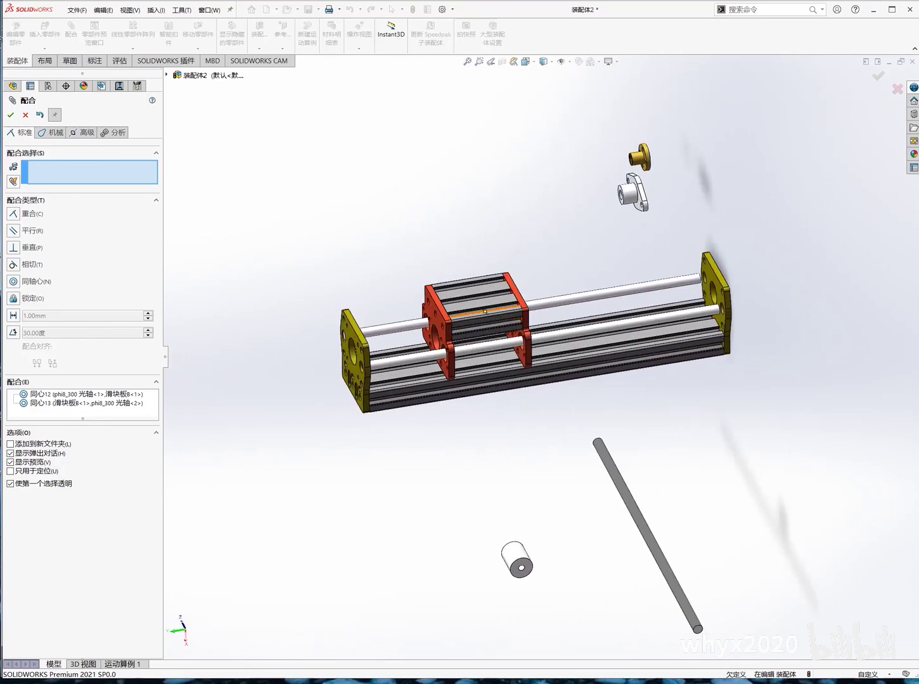
pyautogui.moveTo(412, 315)
pyautogui.mouseDown()
pyautogui.moveTo(644, 273)
pyautogui.moveTo(557, 298)
pyautogui.mouseUp()
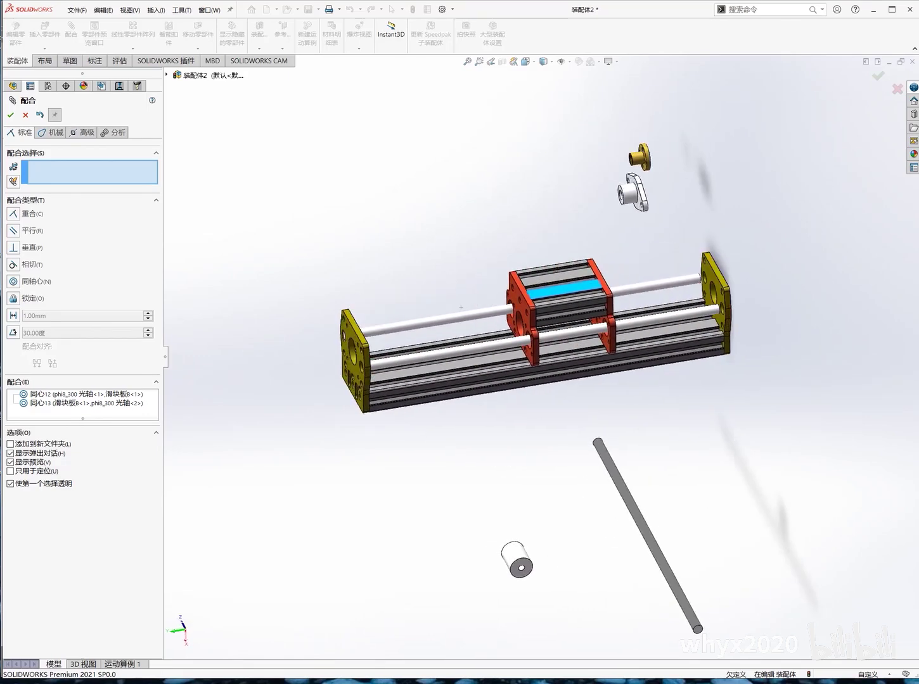
pyautogui.moveTo(557, 298)
pyautogui.mouseDown(button='middle')
pyautogui.moveTo(539, 266)
pyautogui.moveTo(589, 393)
pyautogui.mouseUp(button='middle')
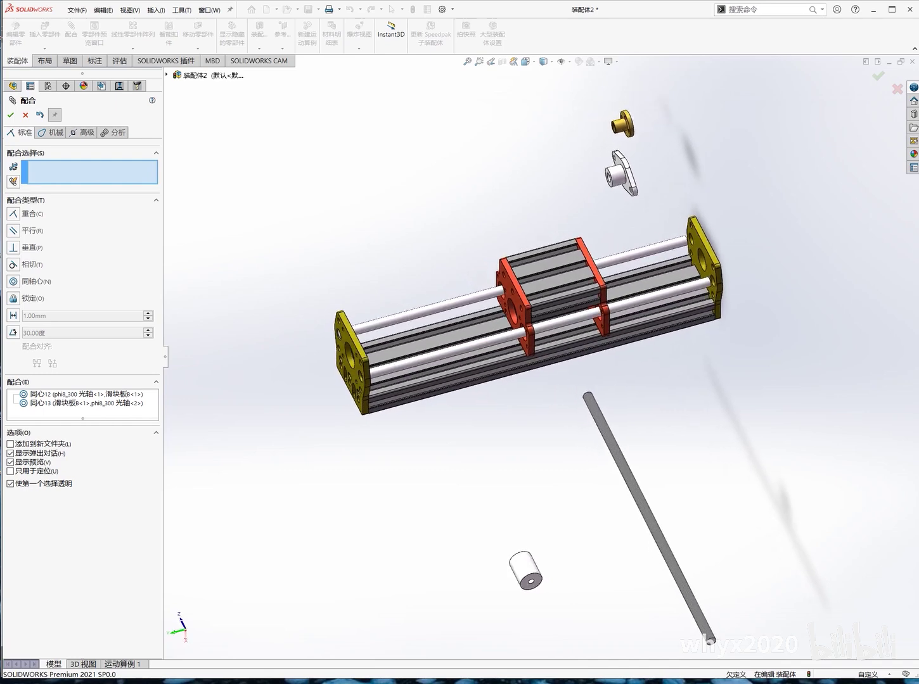
# Step: Mate the lead screw concentric with the yellow motor plate's central hole (同心14)
pyautogui.click(609, 441)
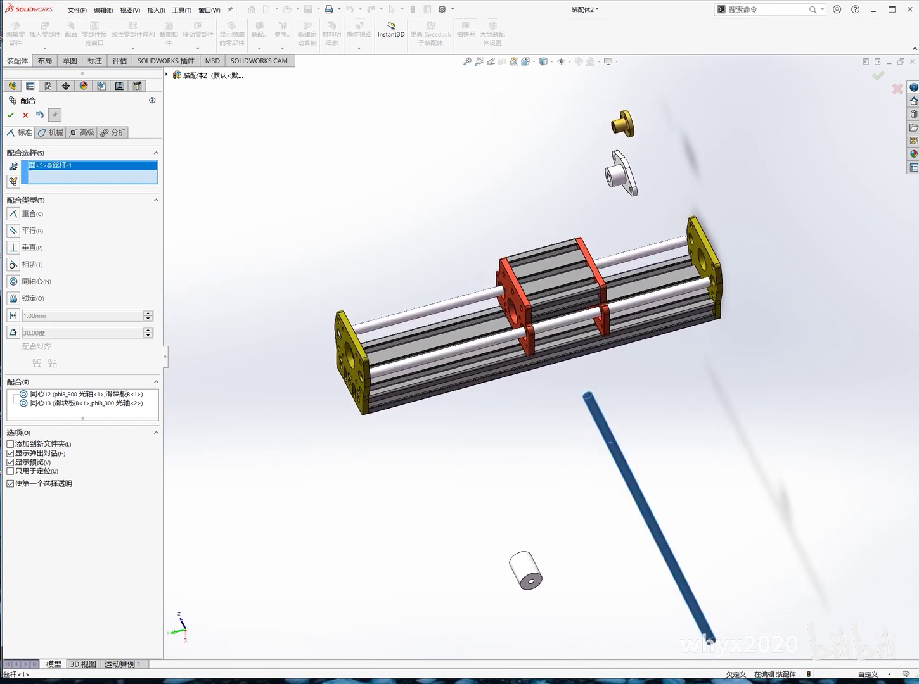
pyautogui.moveTo(609, 441); pyautogui.dragTo(425, 370, button='middle')
pyautogui.scroll(-5, 426, 369)
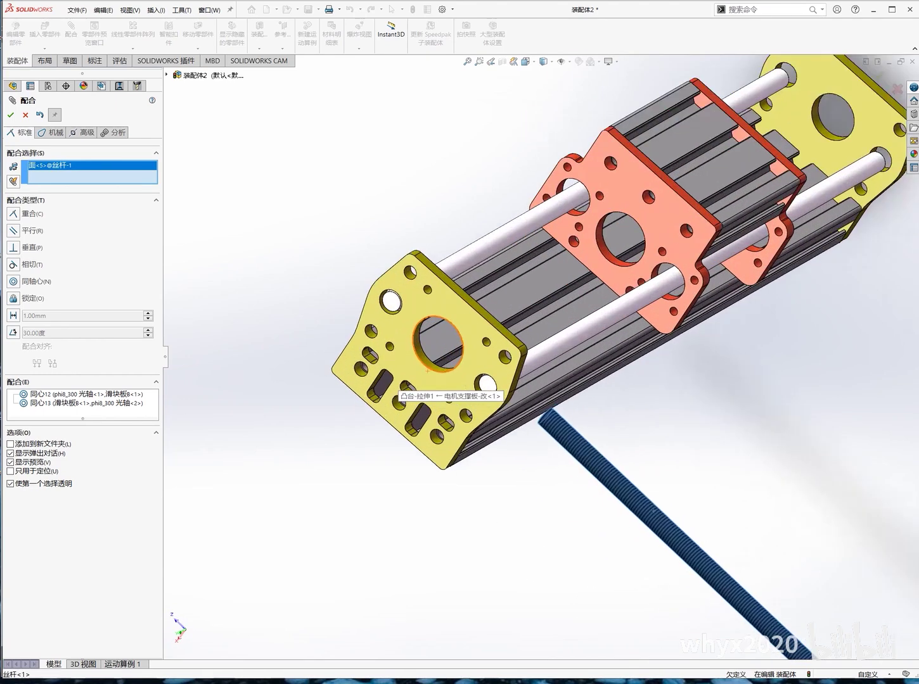
pyautogui.scroll(-2, 428, 371)
pyautogui.click(437, 365)
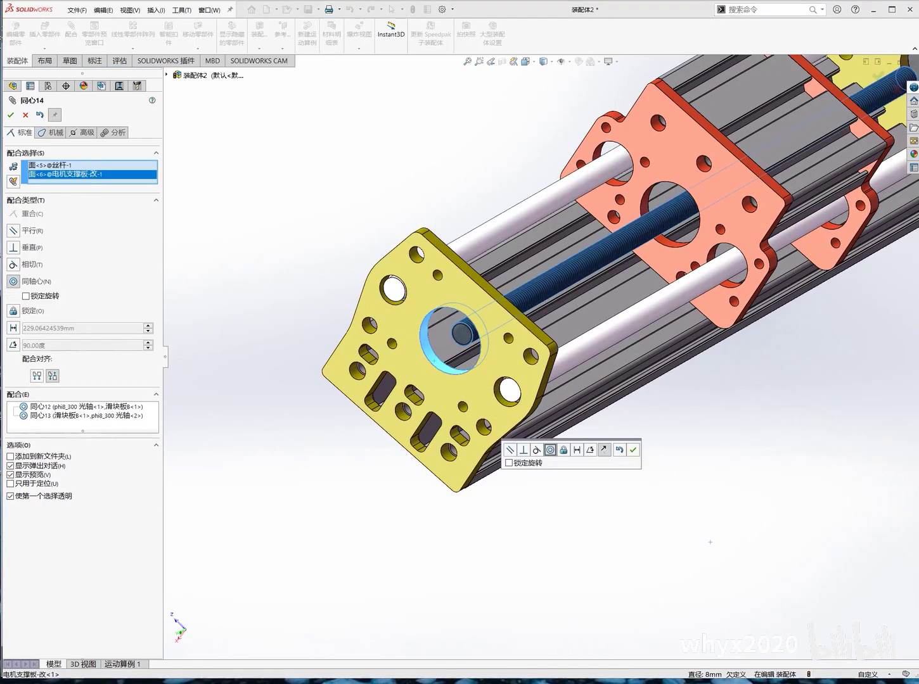
pyautogui.press('Return')
# Step: Orbit around the finished slide assembly, then close the Mate PropertyManager
pyautogui.scroll(5, 570, 285)
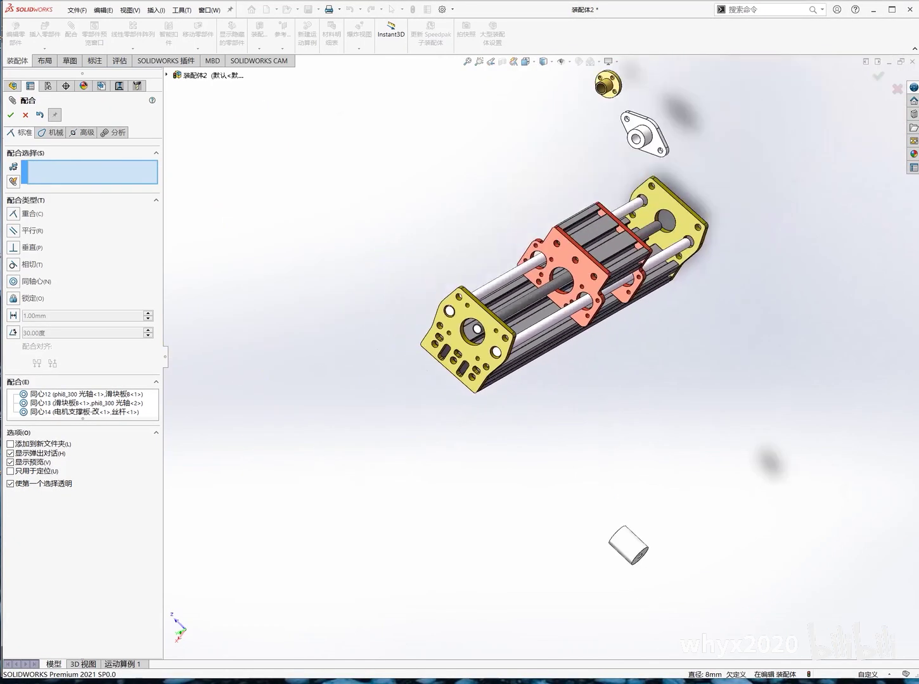
pyautogui.moveTo(570, 285); pyautogui.dragTo(634, 266, button='middle')
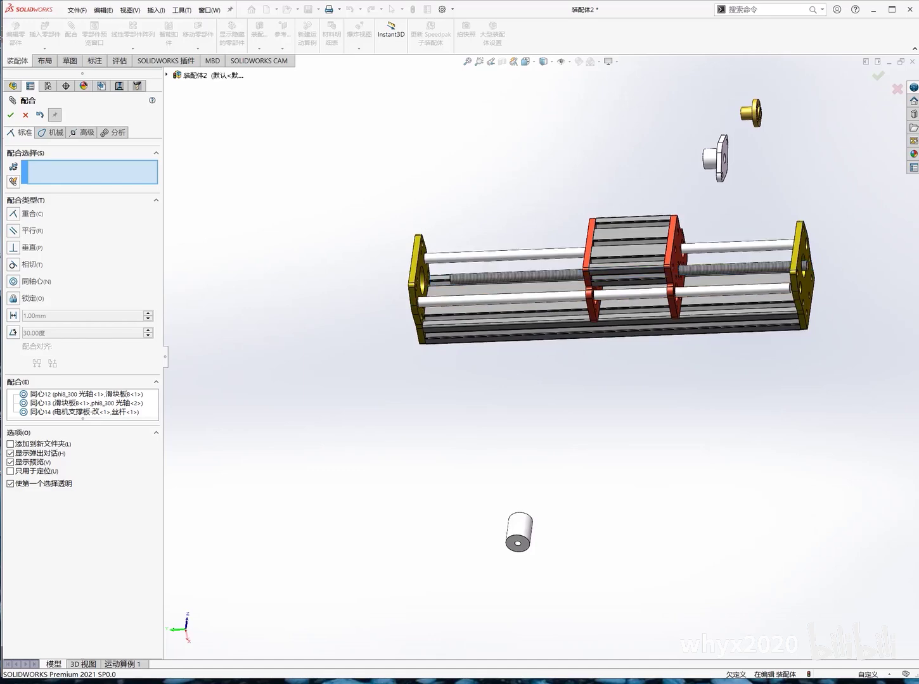
pyautogui.moveTo(602, 285); pyautogui.dragTo(665, 241, button='middle')
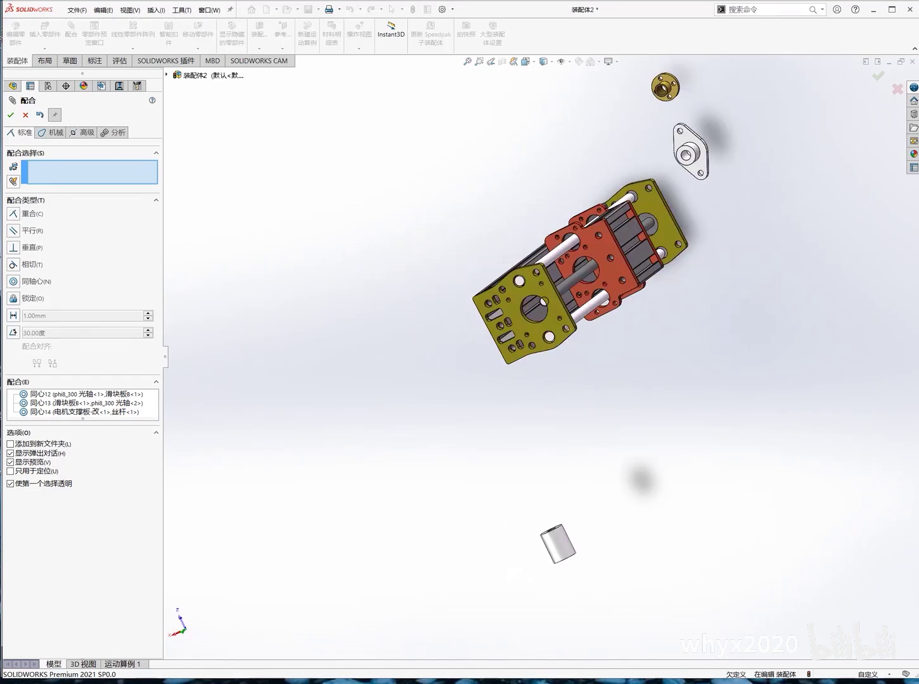
pyautogui.moveTo(602, 285); pyautogui.dragTo(666, 241, button='middle')
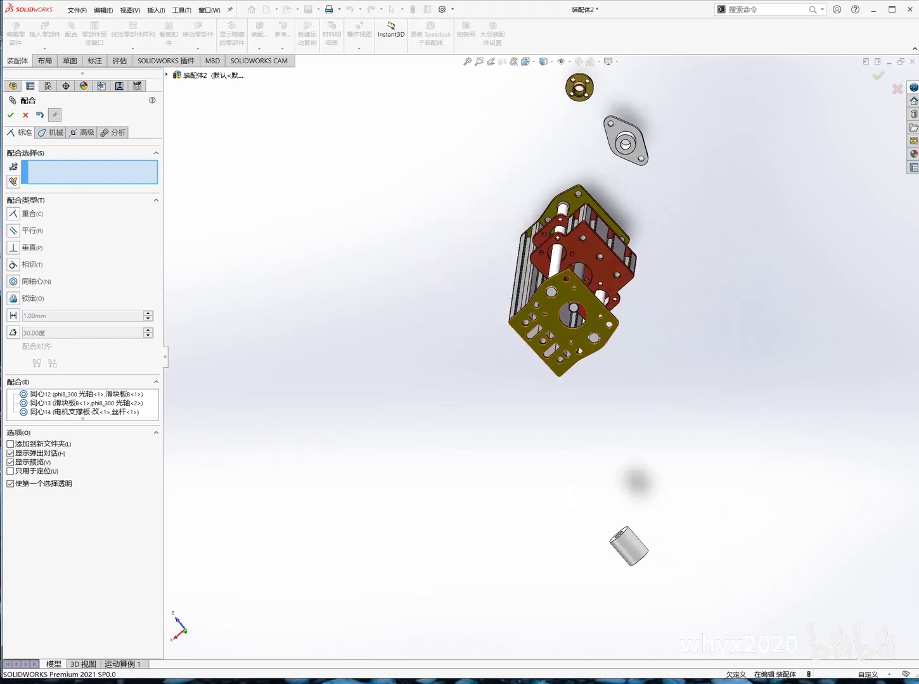
pyautogui.moveTo(602, 286); pyautogui.dragTo(666, 266, button='middle')
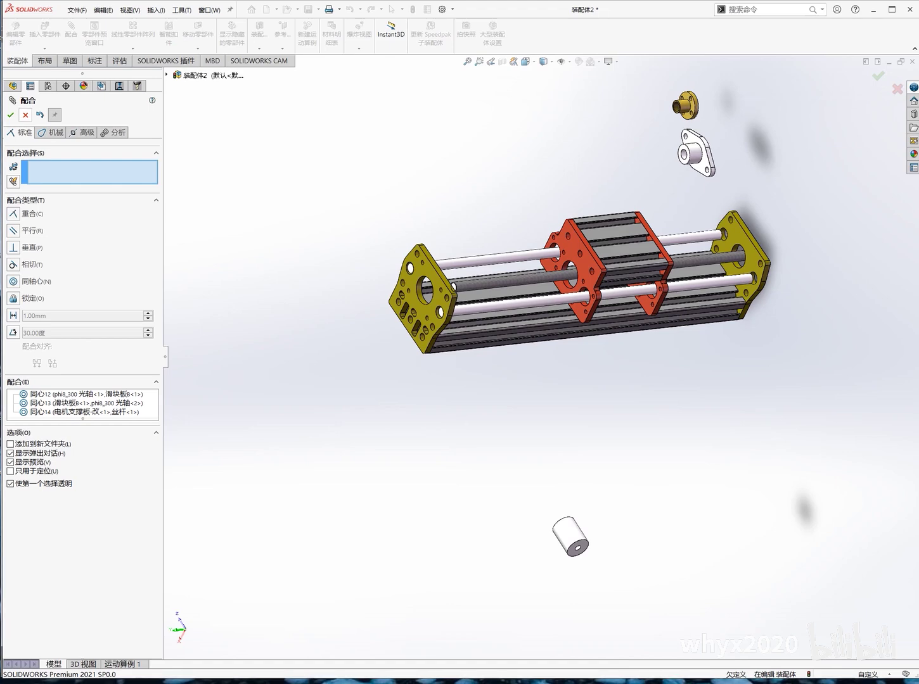
pyautogui.click(10, 114)
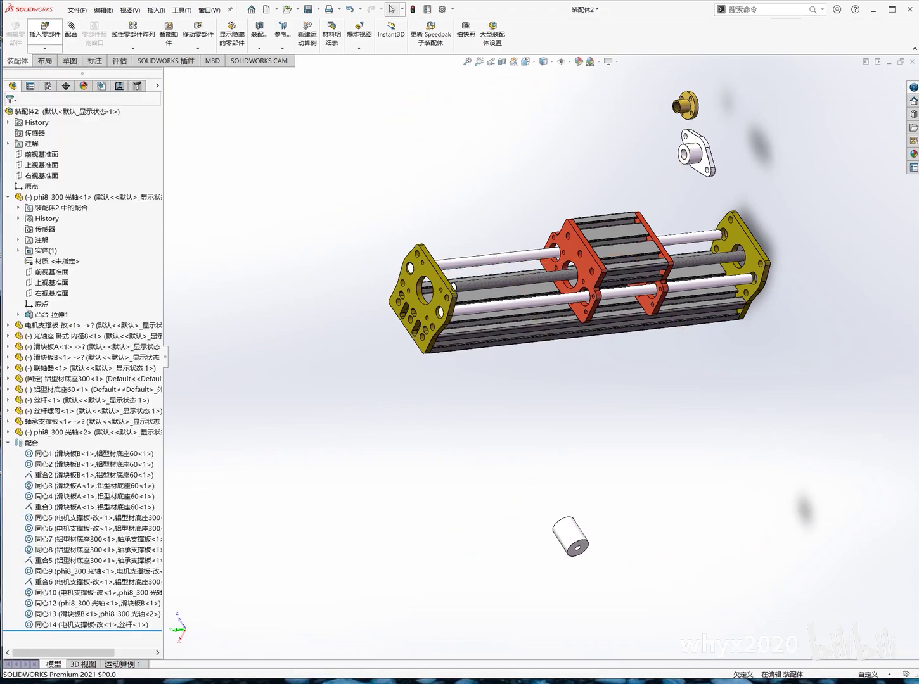
# Step: Insert the 4240电机.SLDPRT stepper motor and place it beside the assembly
pyautogui.click(45, 31)
pyautogui.click(344, 247)
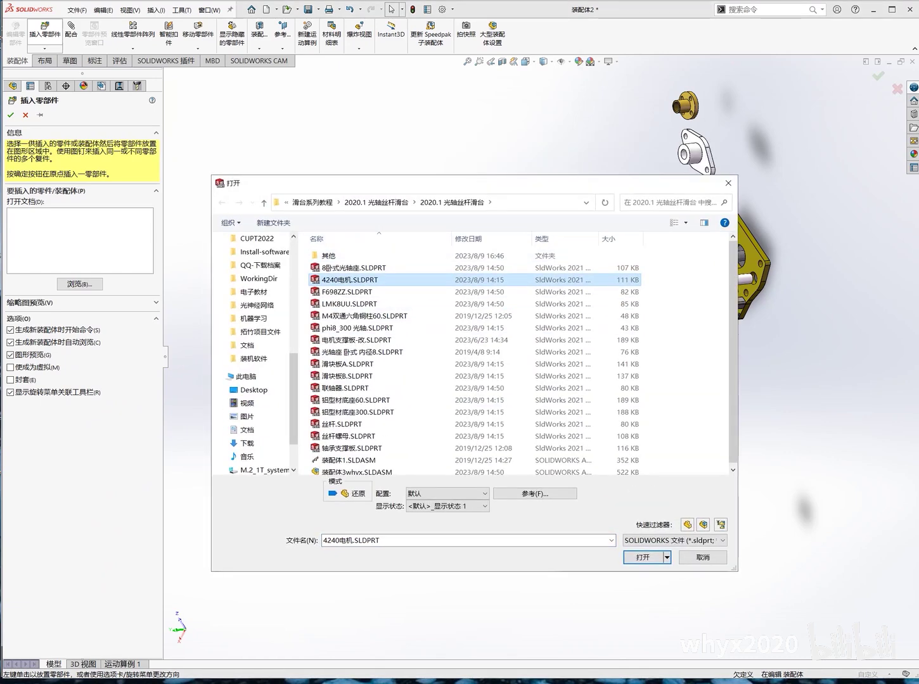
pyautogui.click(643, 557)
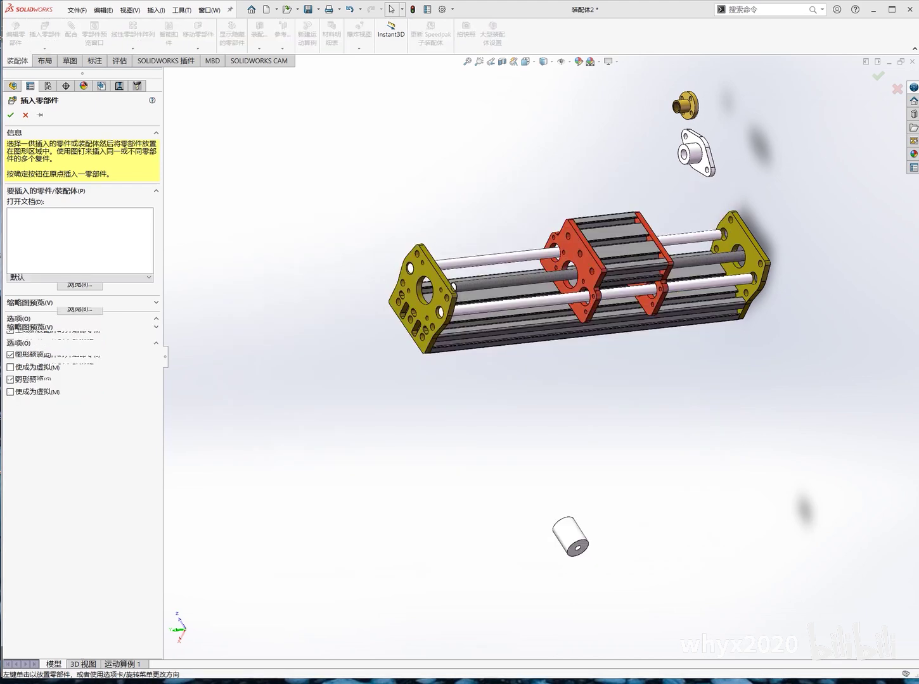
pyautogui.click(285, 296)
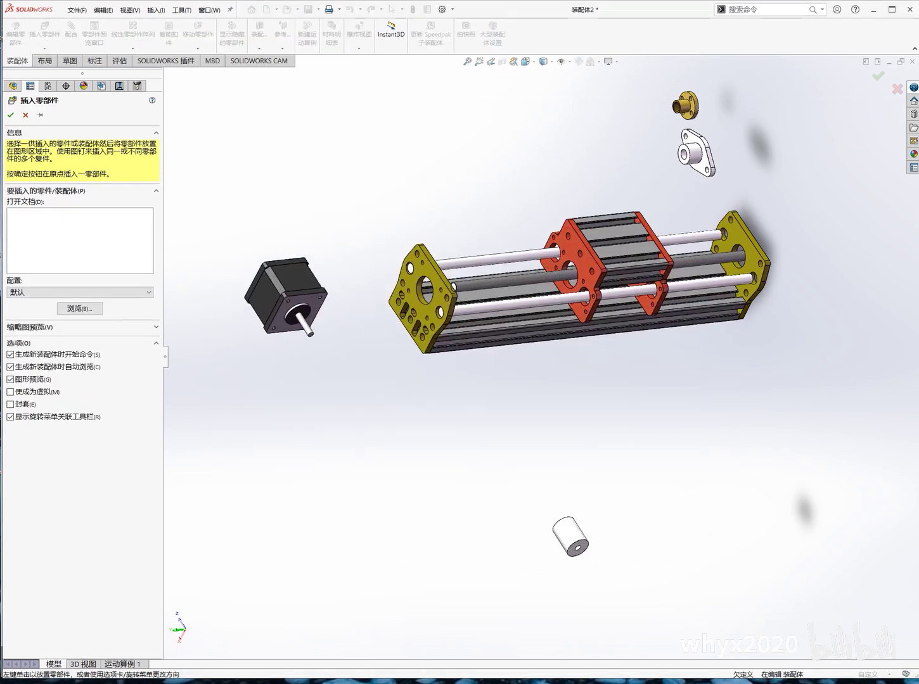
pyautogui.scroll(-2, 268, 300)
pyautogui.scroll(-2, 268, 301)
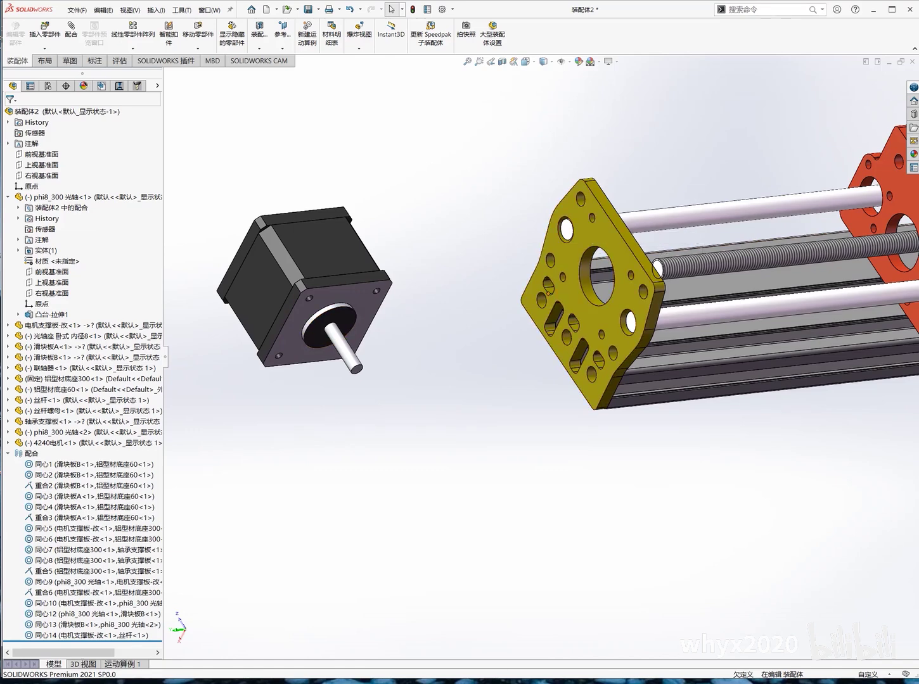
pyautogui.scroll(-2, 558, 311)
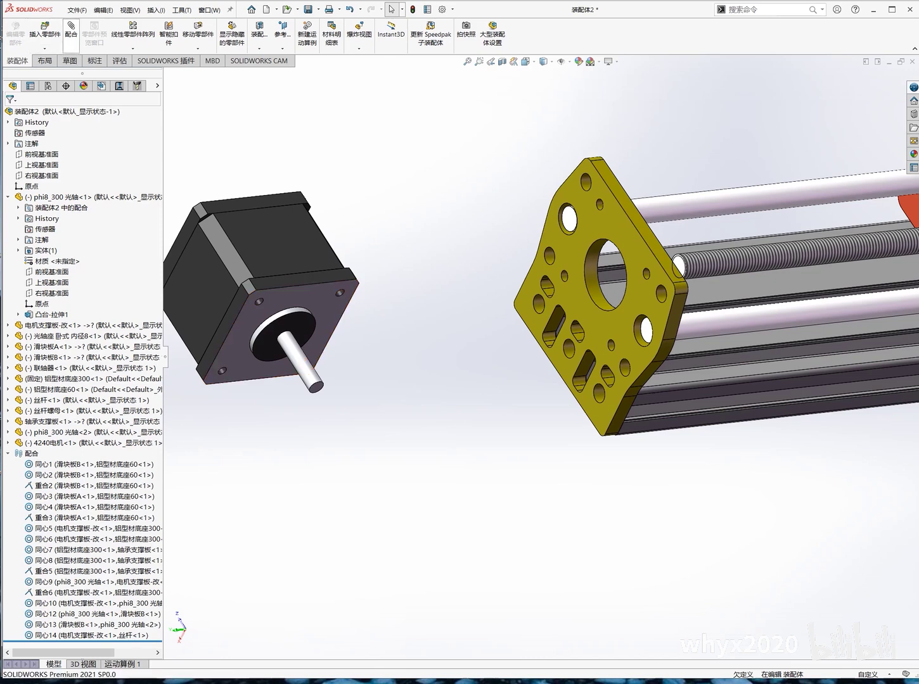
# Step: Mate the 4240 motor boss concentric with the plate's central hole, flipped to the outer side
pyautogui.press('m')
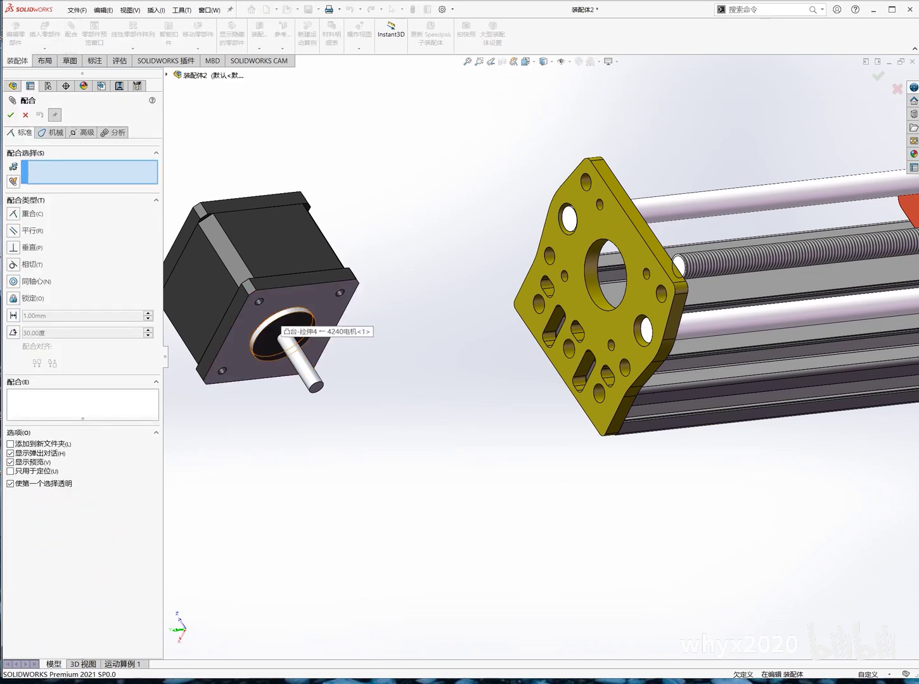
pyautogui.click(279, 328)
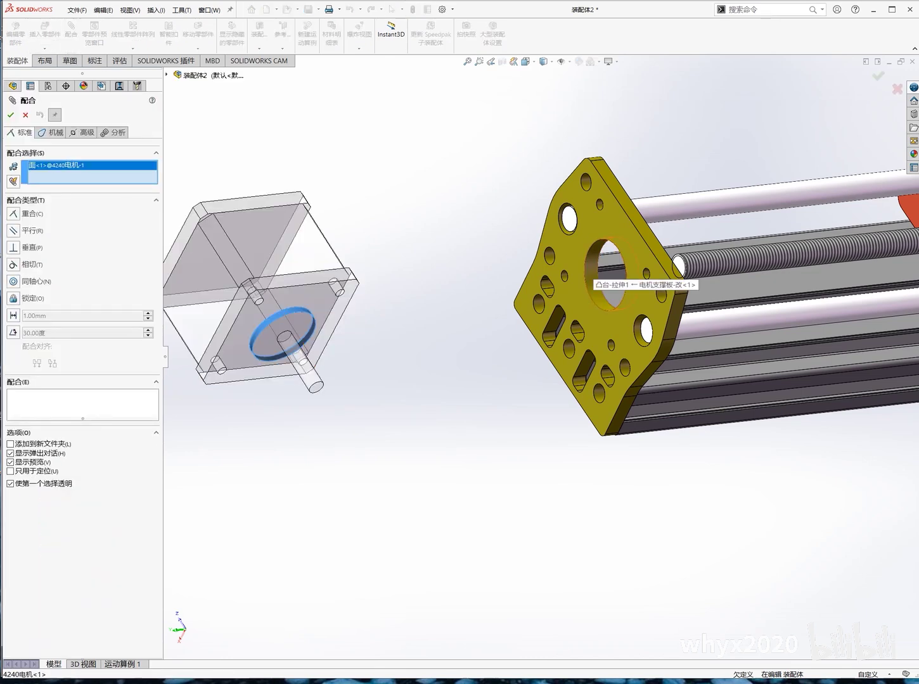
pyautogui.click(598, 274)
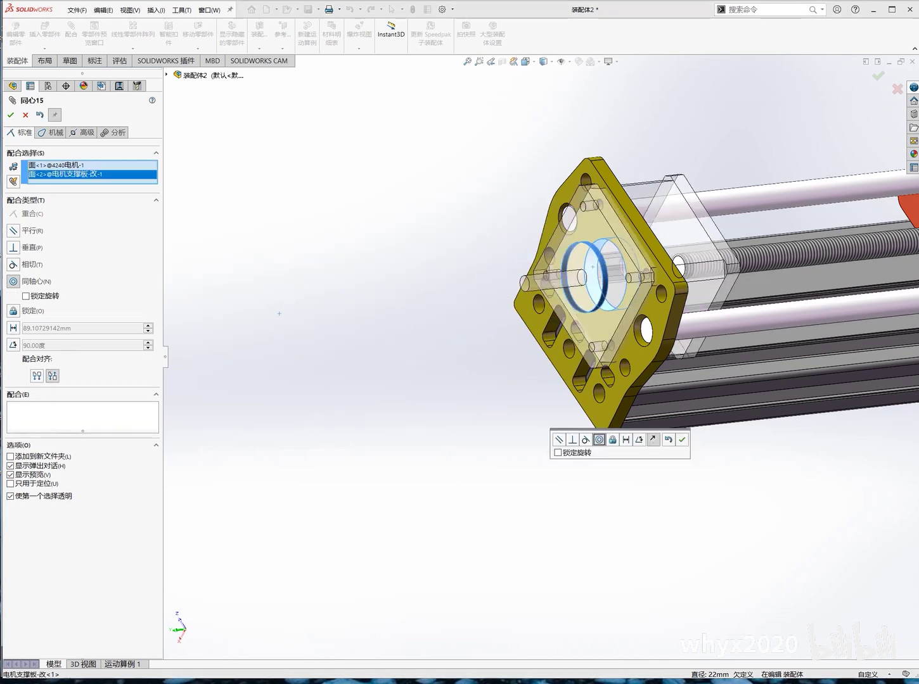
pyautogui.press('Left')
pyautogui.press('Left')
pyautogui.press('Left')
pyautogui.press('Left')
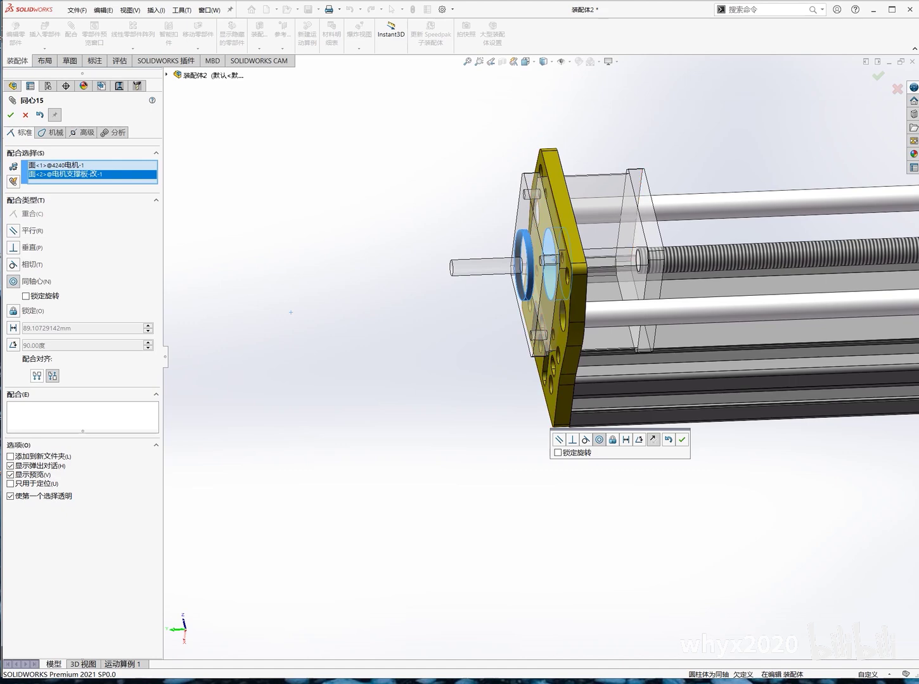
pyautogui.click(53, 376)
pyautogui.press('Up')
pyautogui.press('Up')
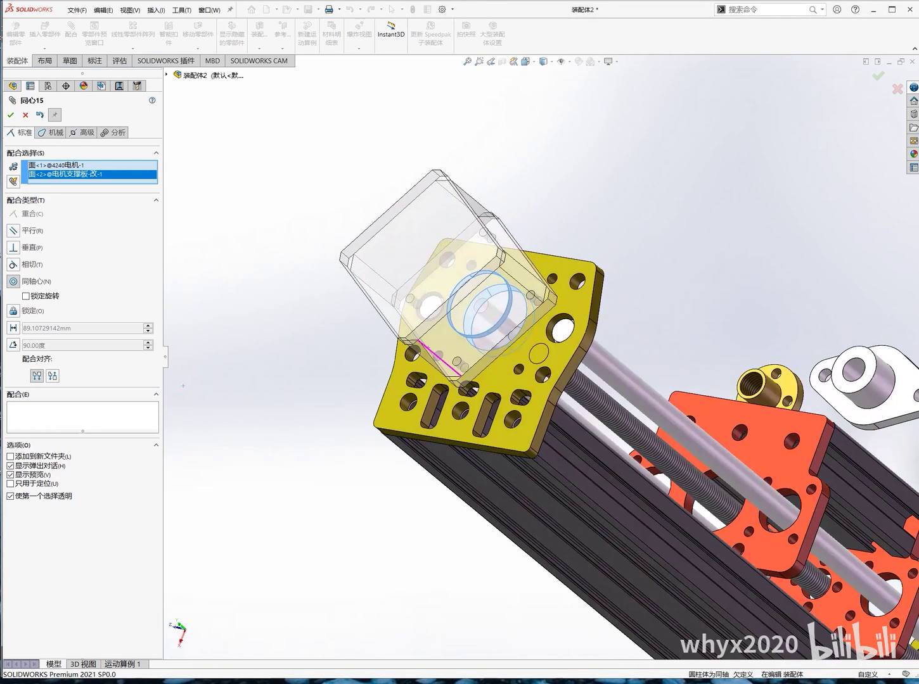
pyautogui.moveTo(183, 386); pyautogui.dragTo(250, 317, button='middle')
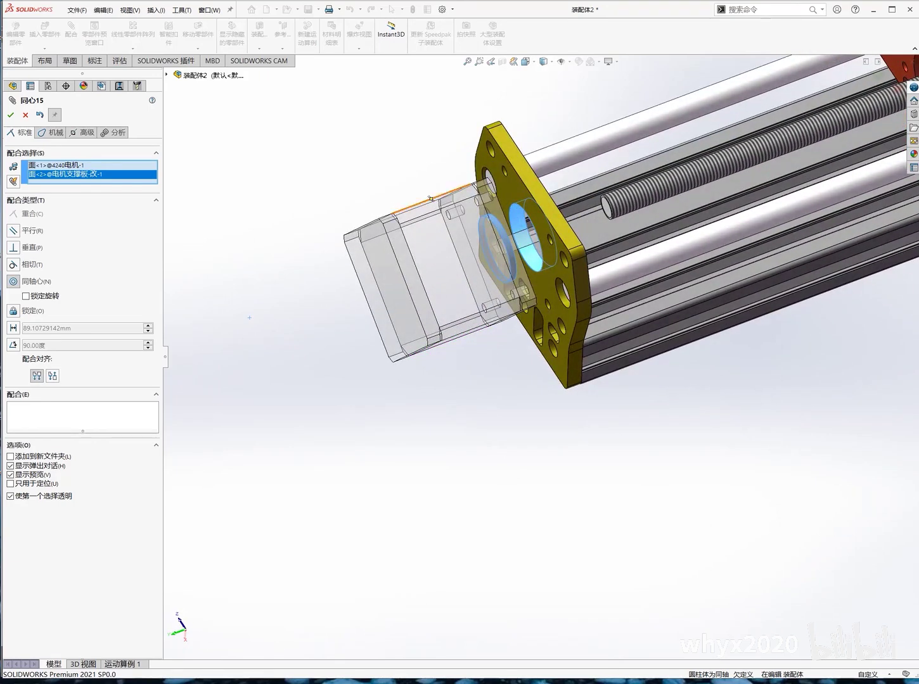
pyautogui.press('Return')
pyautogui.press('Return')
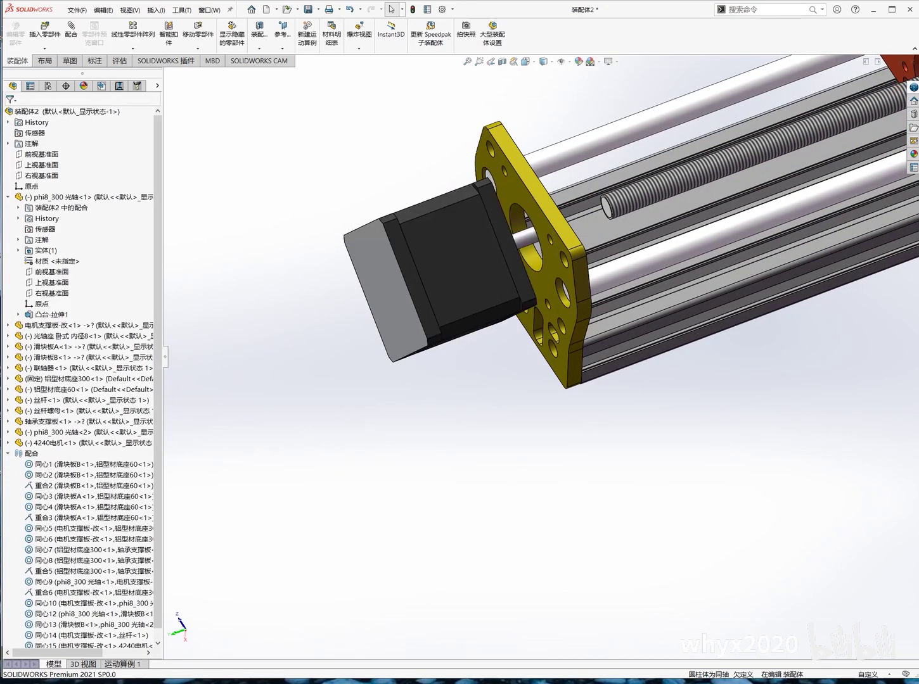
pyautogui.press('Up')
pyautogui.press('Left')
pyautogui.press('Left')
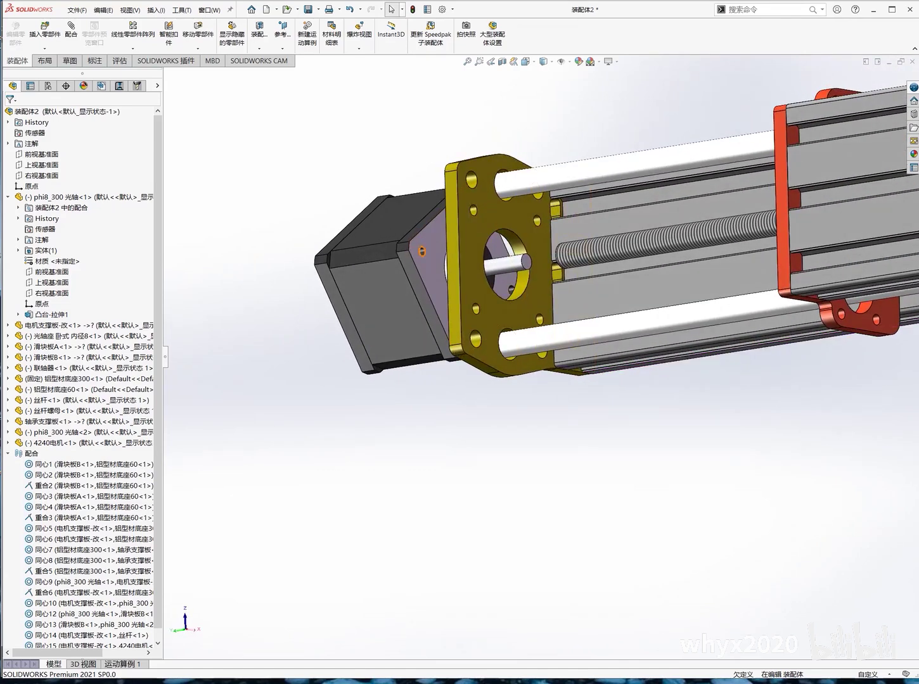
pyautogui.click(71, 29)
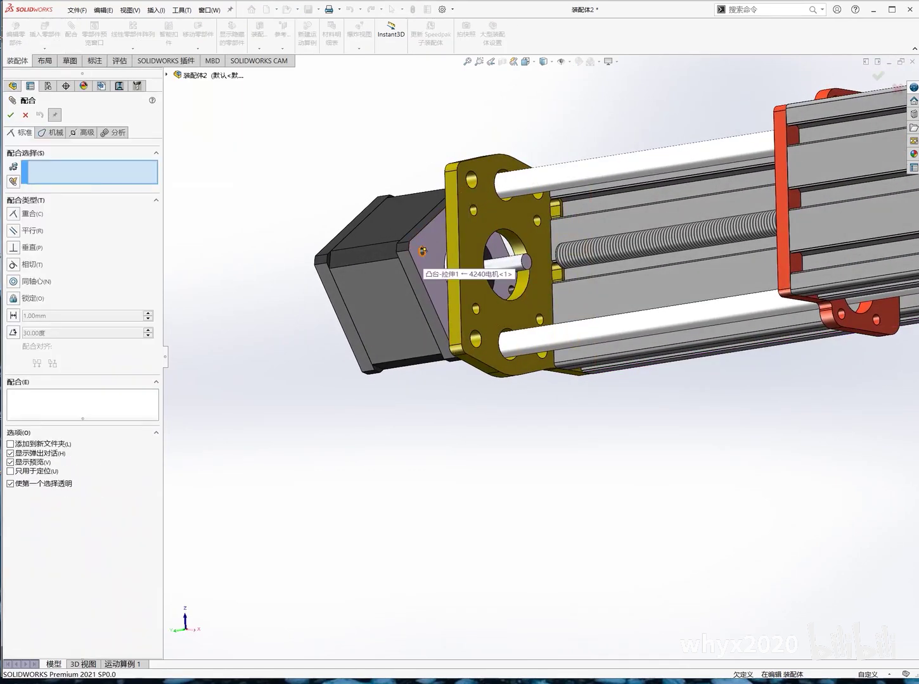
# Step: Make the motor's round mounting edge concentric with the mount plate's hole edge (同心16)
pyautogui.click(422, 251)
pyautogui.press('Right')
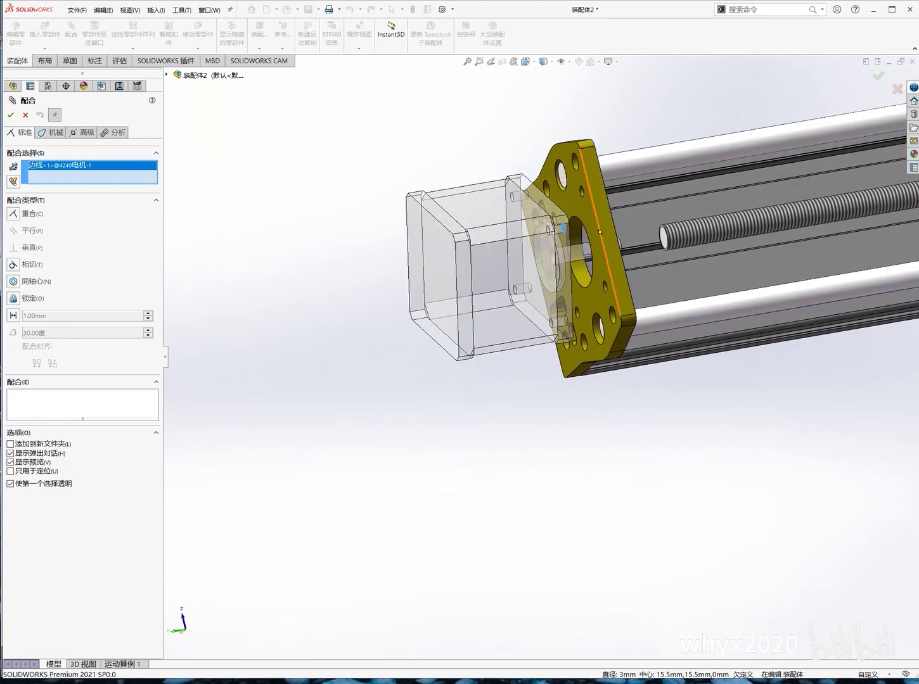
pyautogui.click(605, 287)
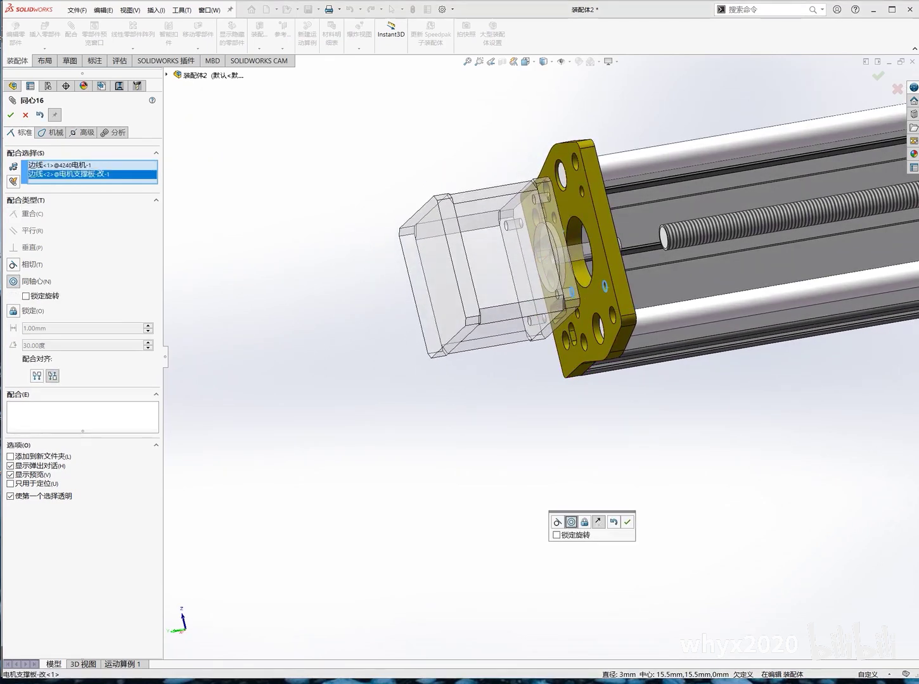
pyautogui.press('Right')
pyautogui.press('Right')
pyautogui.press('Left')
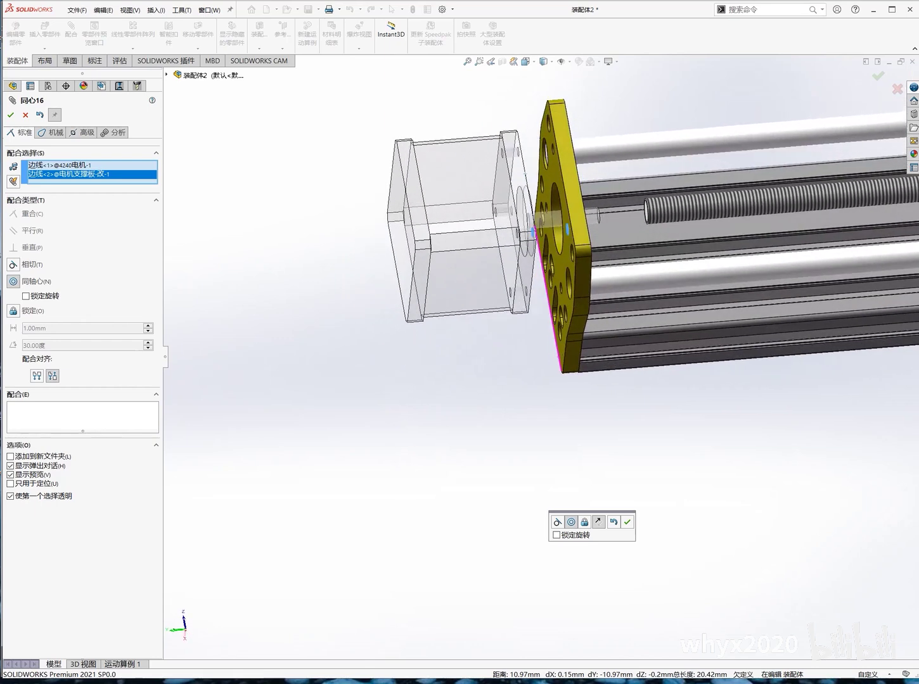
pyautogui.press('Right')
pyautogui.press('Left')
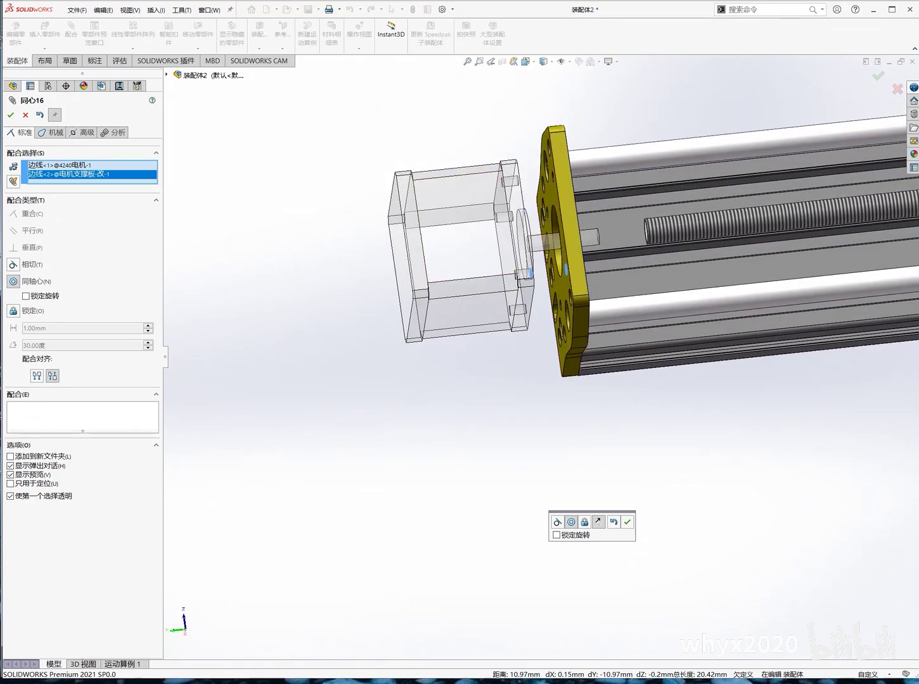
pyautogui.press('Return')
# Step: Make the motor's front face coincident with the plate face so it sits flush (重合8)
pyautogui.press('Left')
pyautogui.press('Left')
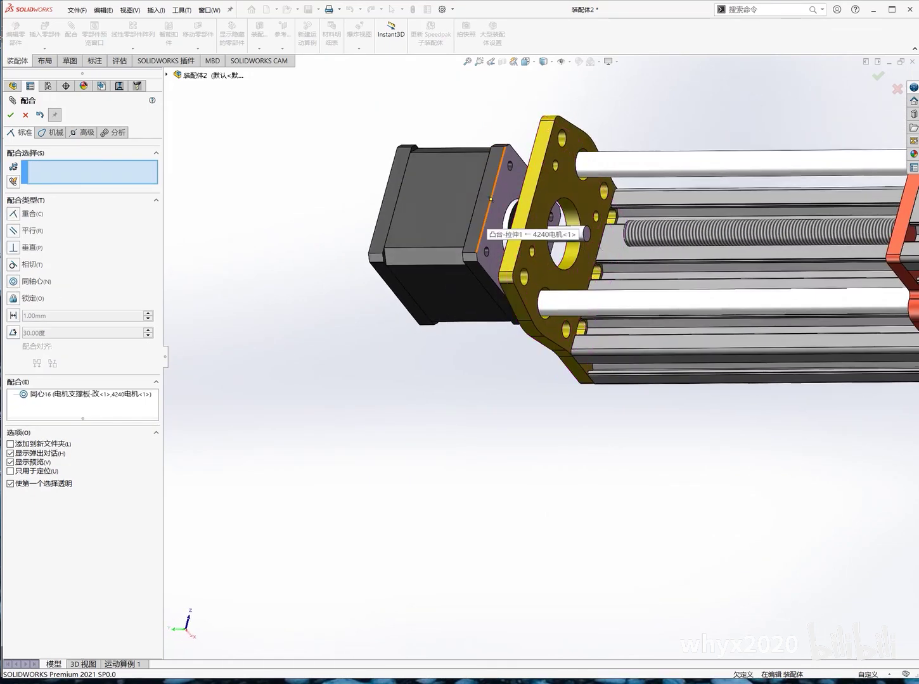
pyautogui.click(501, 209)
pyautogui.press('Left')
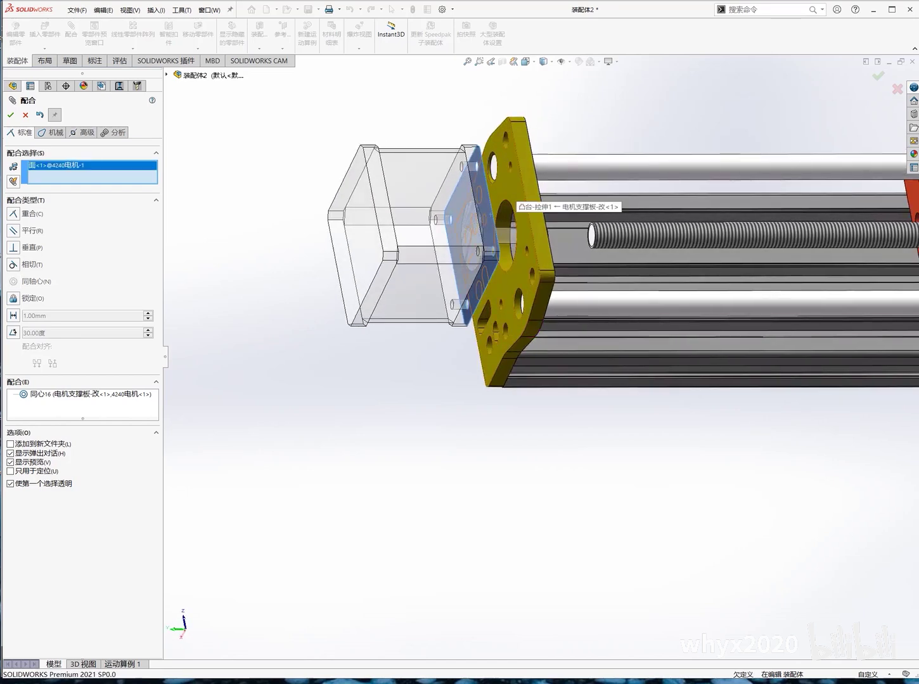
pyautogui.click(507, 202)
pyautogui.press('Return')
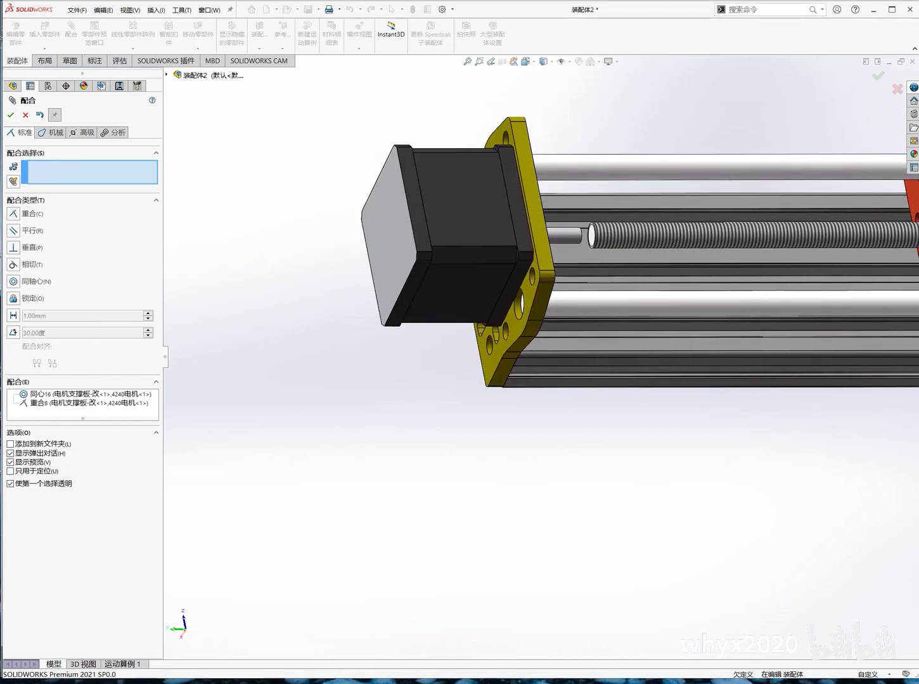
pyautogui.moveTo(539, 285); pyautogui.dragTo(570, 266, button='middle')
# Step: Make the 联轴器 coupling bore concentric with the stepper motor shaft (同心17)
pyautogui.scroll(-3, 538, 285)
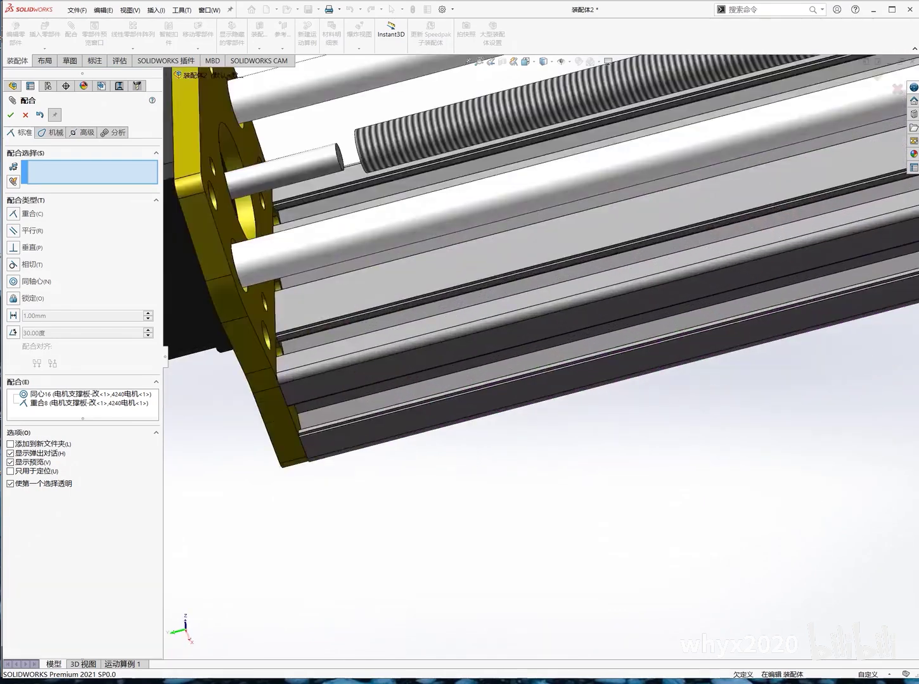
pyautogui.scroll(5, 539, 285)
pyautogui.scroll(3, 541, 361)
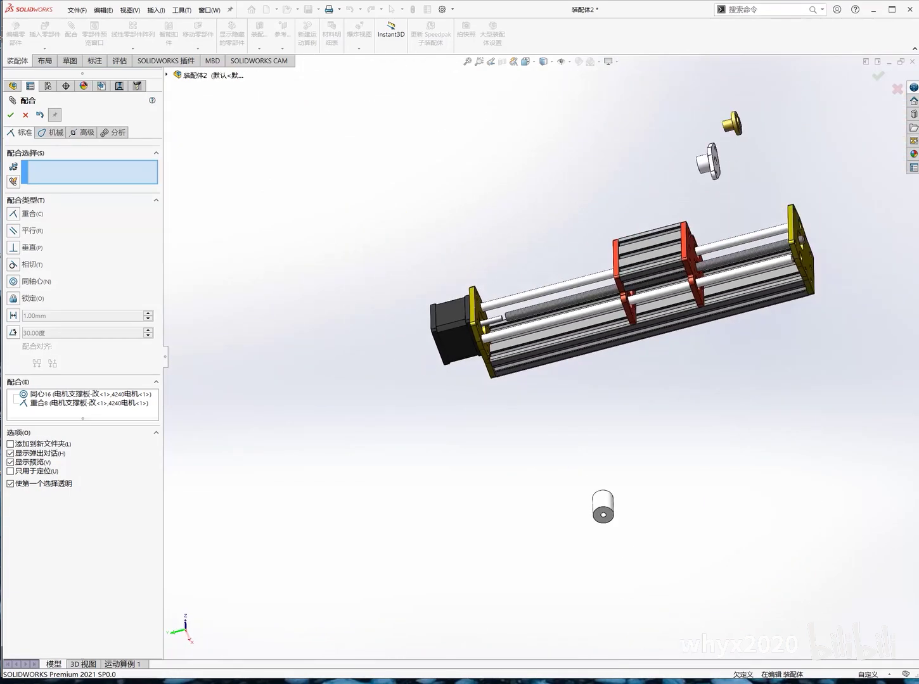
pyautogui.moveTo(602, 285); pyautogui.dragTo(620, 279, button='middle')
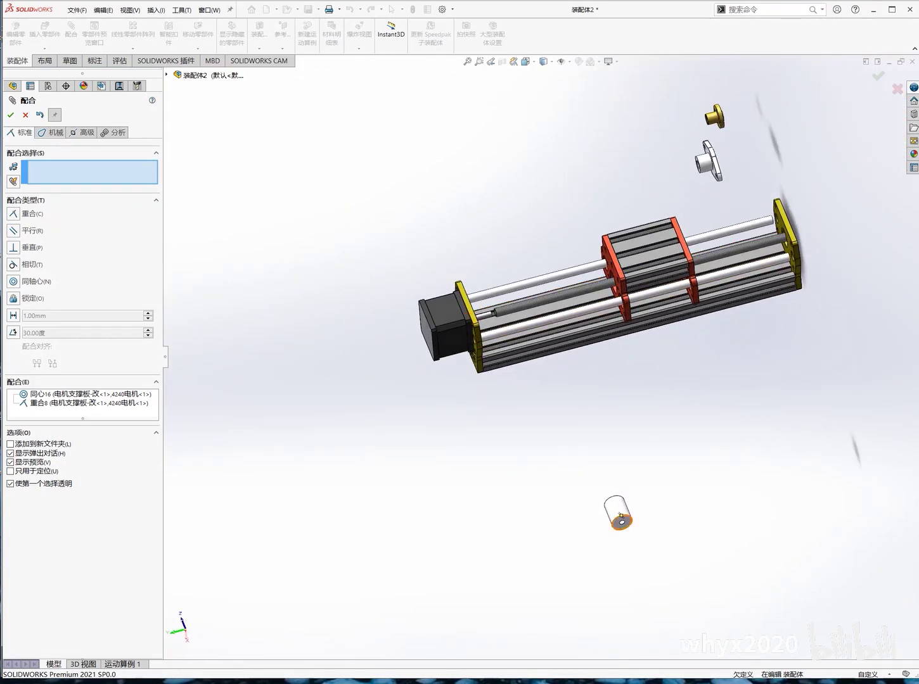
pyautogui.click(620, 514)
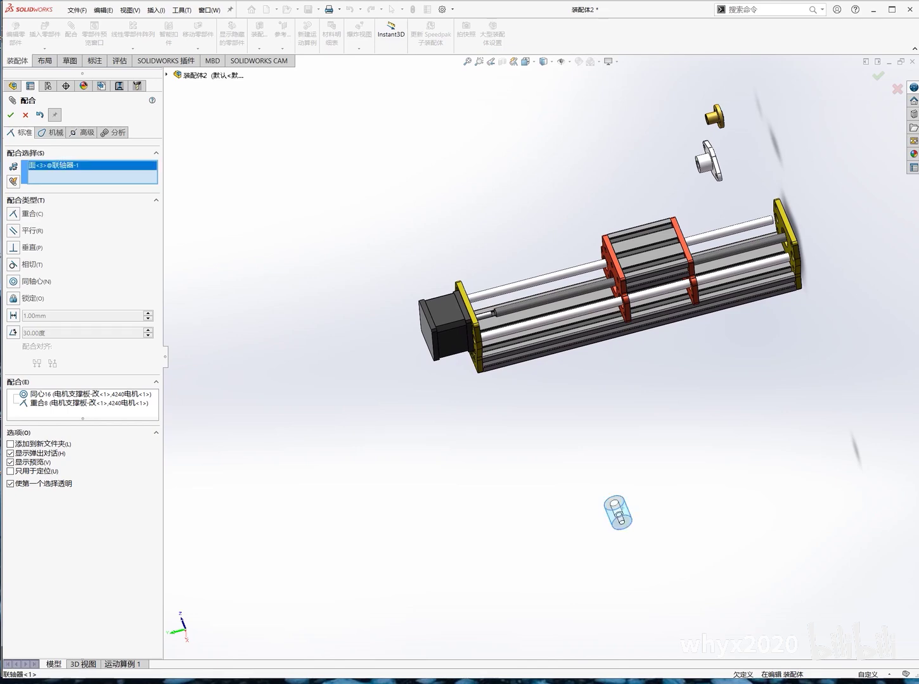
pyautogui.scroll(-2, 659, 500)
pyautogui.keyDown('ctrl'); pyautogui.moveTo(605, 517); pyautogui.dragTo(503, 447, button='middle'); pyautogui.keyUp('ctrl')
pyautogui.scroll(-2, 502, 380)
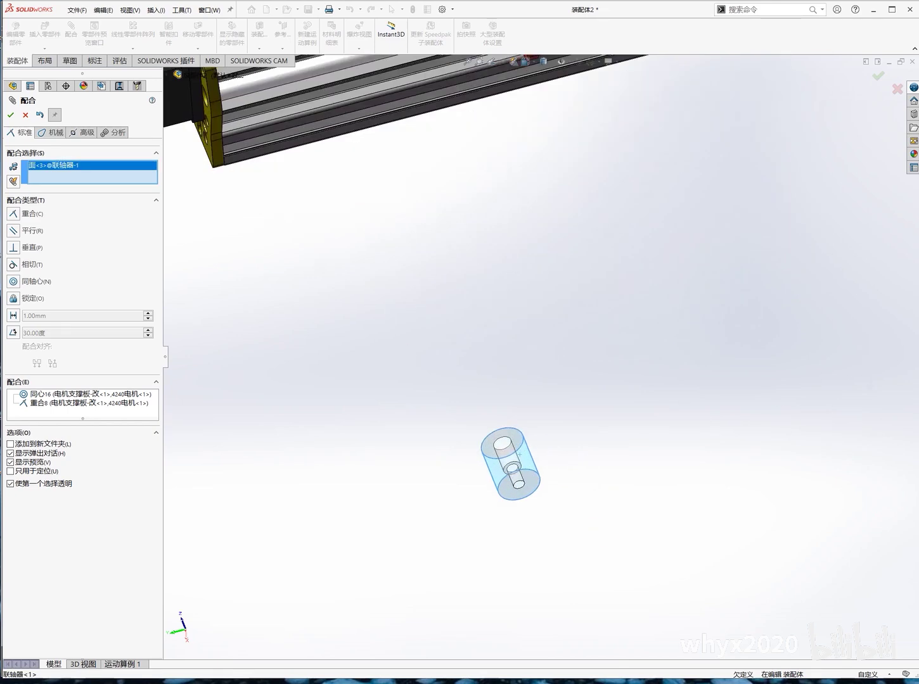
pyautogui.scroll(1, 523, 418)
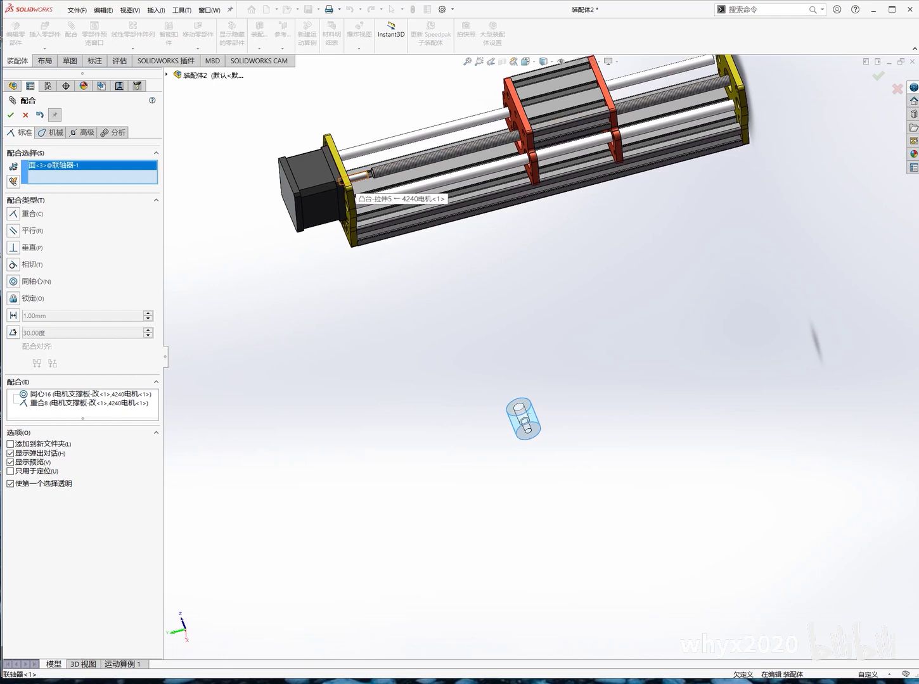
pyautogui.click(349, 184)
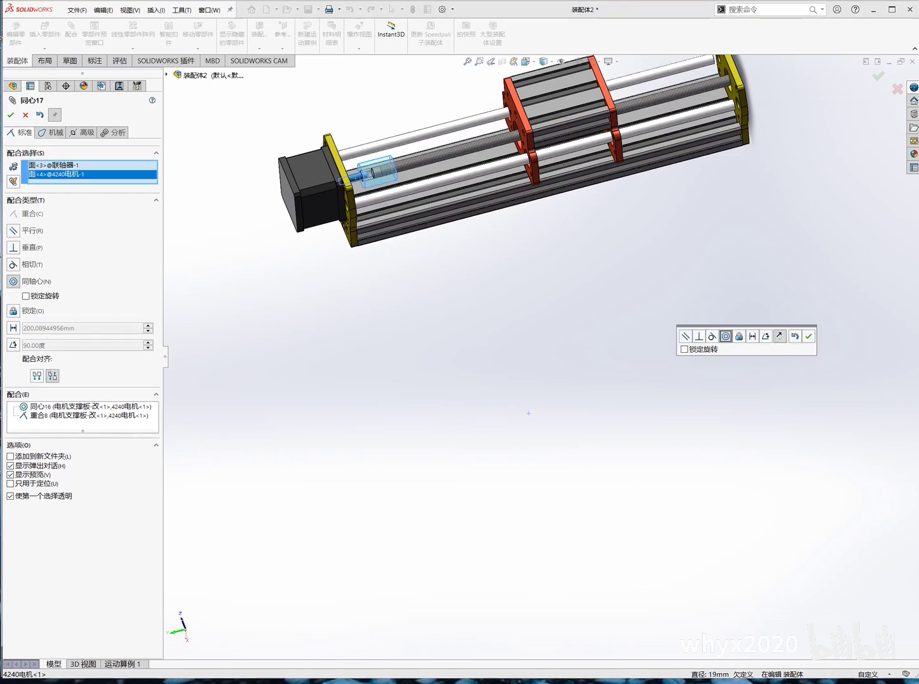
pyautogui.press('Return')
# Step: Slide the coupling along the motor shaft toward the mount plate
pyautogui.scroll(-3, 374, 165)
pyautogui.scroll(-3, 380, 177)
pyautogui.moveTo(402, 209); pyautogui.dragTo(364, 225)
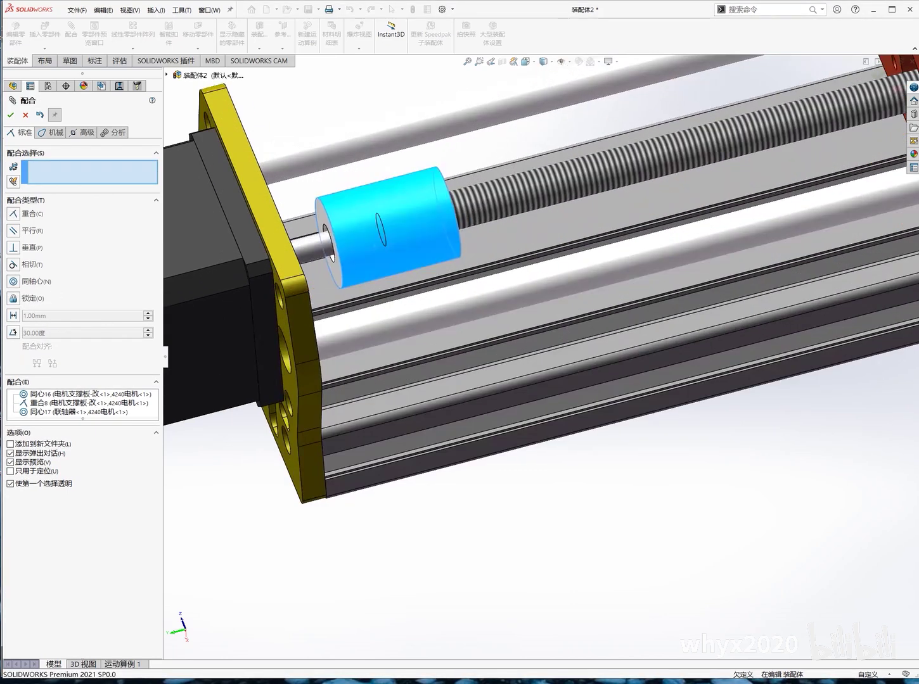
pyautogui.scroll(2, 364, 225)
# Step: Pick a face of the brass lead-screw nut, then remove it from Mate Selections
pyautogui.scroll(4, 545, 366)
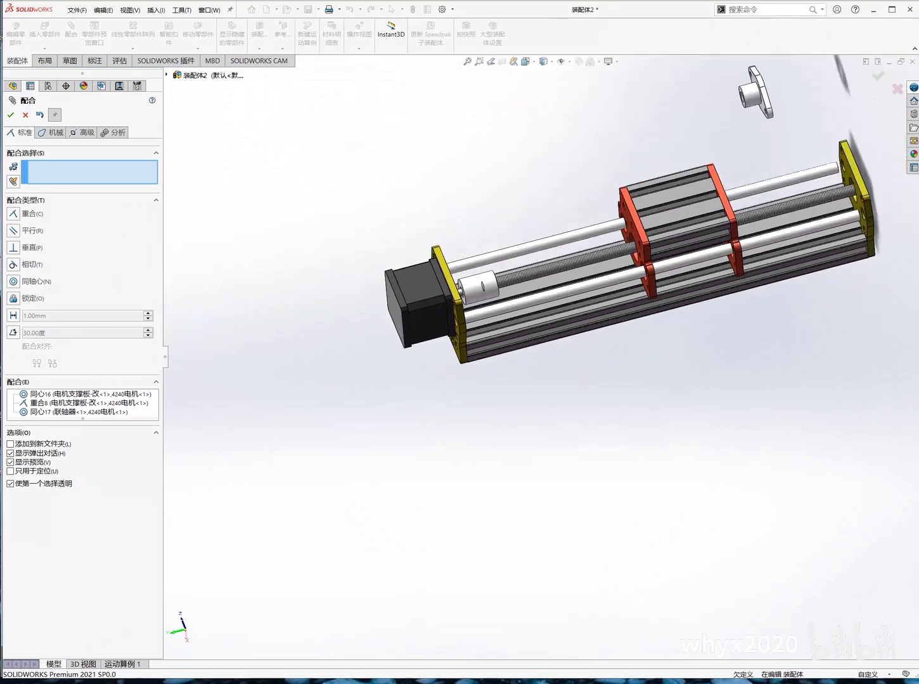
pyautogui.moveTo(545, 366)
pyautogui.mouseDown(button='middle')
pyautogui.moveTo(570, 346)
pyautogui.moveTo(627, 406)
pyautogui.mouseUp(button='middle')
pyautogui.moveTo(631, 264); pyautogui.dragTo(558, 272, button='middle')
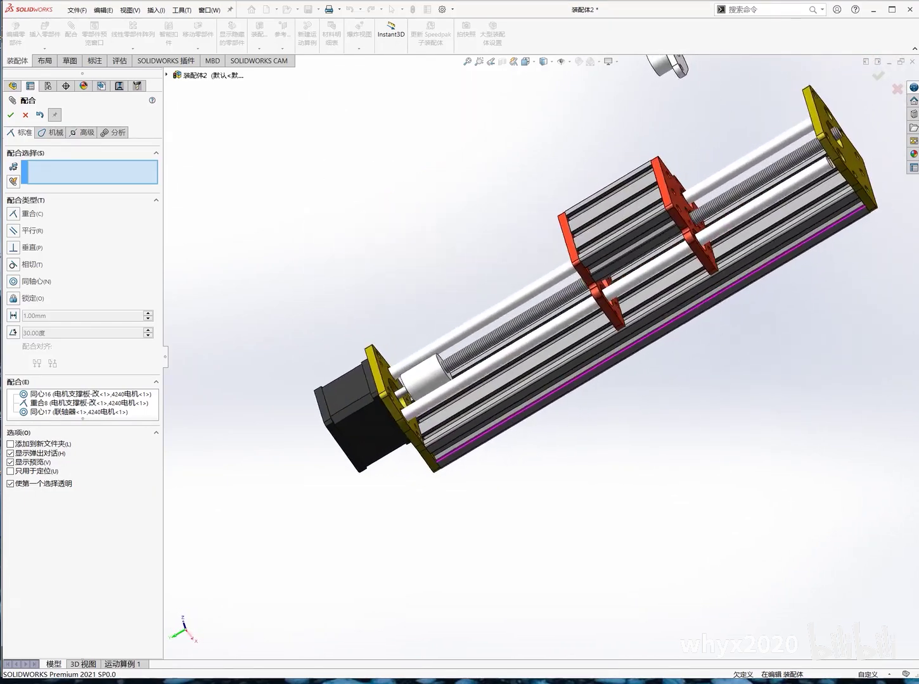
pyautogui.moveTo(643, 262)
pyautogui.mouseDown(button='middle')
pyautogui.moveTo(634, 254)
pyautogui.moveTo(643, 263)
pyautogui.moveTo(637, 253)
pyautogui.moveTo(643, 263)
pyautogui.moveTo(621, 279)
pyautogui.moveTo(601, 270)
pyautogui.mouseUp(button='middle')
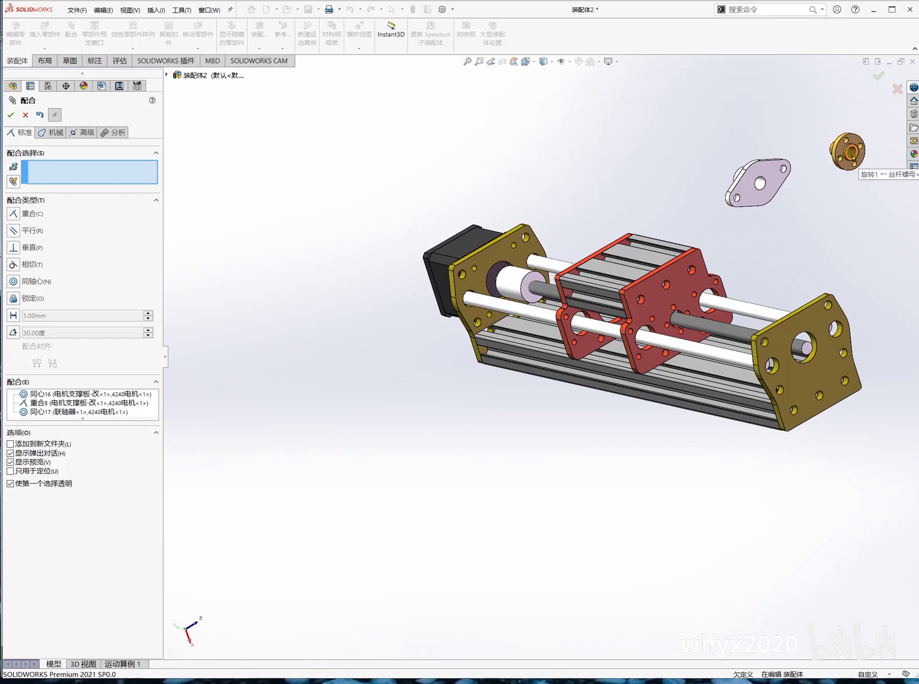
pyautogui.scroll(-4, 856, 166)
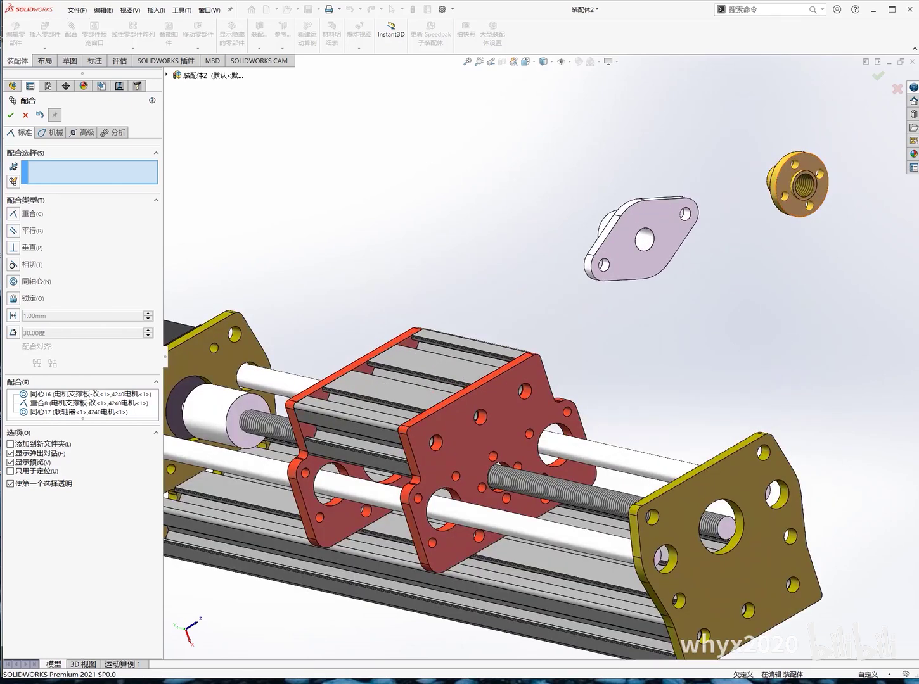
pyautogui.click(818, 193)
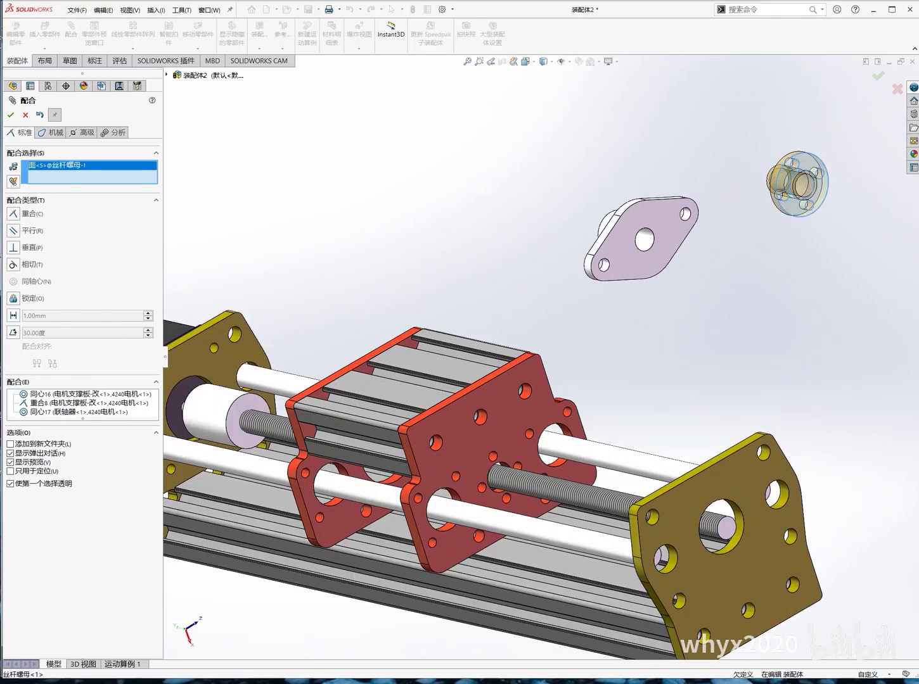
pyautogui.moveTo(539, 380)
pyautogui.mouseDown(button='middle')
pyautogui.moveTo(469, 381)
pyautogui.moveTo(500, 317)
pyautogui.moveTo(526, 304)
pyautogui.mouseUp(button='middle')
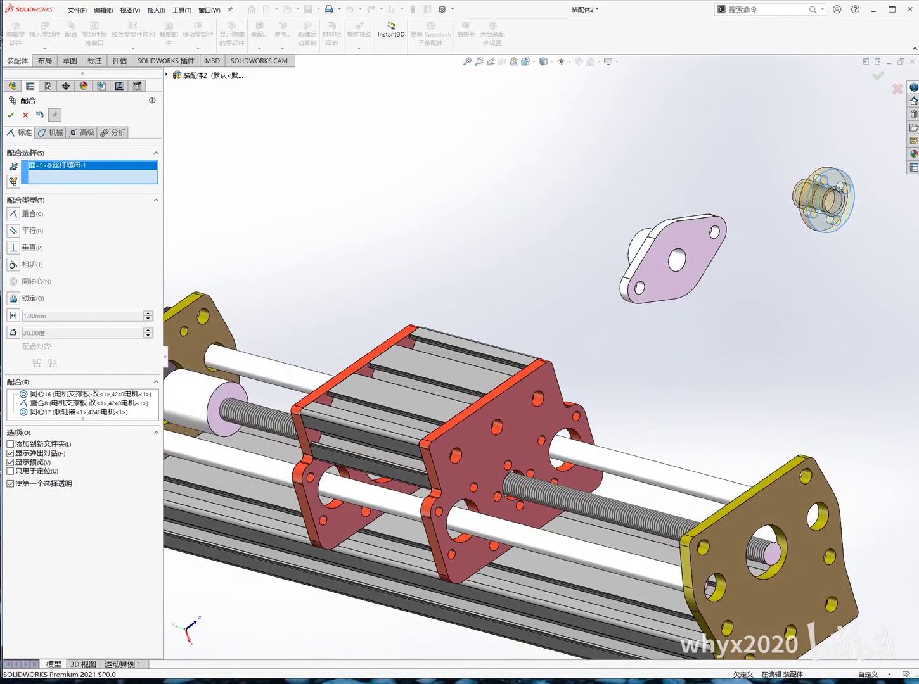
pyautogui.rightClick(51, 166)
pyautogui.click(78, 184)
# Step: Orbit and zoom the assembly in toward the red slider plates
pyautogui.moveTo(444, 317); pyautogui.dragTo(519, 310, button='middle')
pyautogui.moveTo(571, 463); pyautogui.dragTo(647, 462, button='middle')
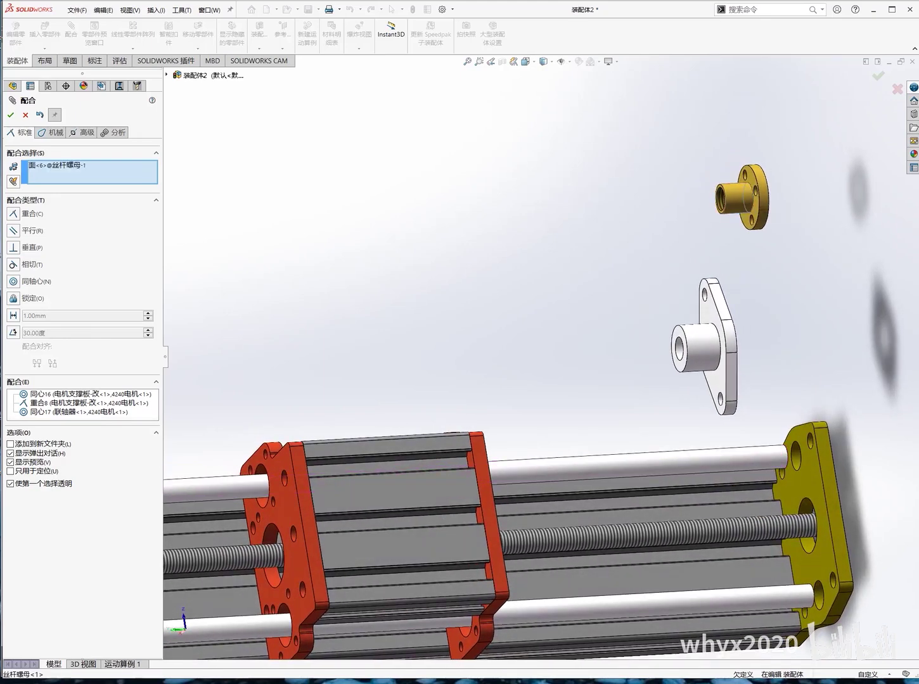
pyautogui.scroll(-3, 647, 462)
pyautogui.moveTo(647, 462); pyautogui.dragTo(659, 462, button='middle')
pyautogui.scroll(-2, 659, 463)
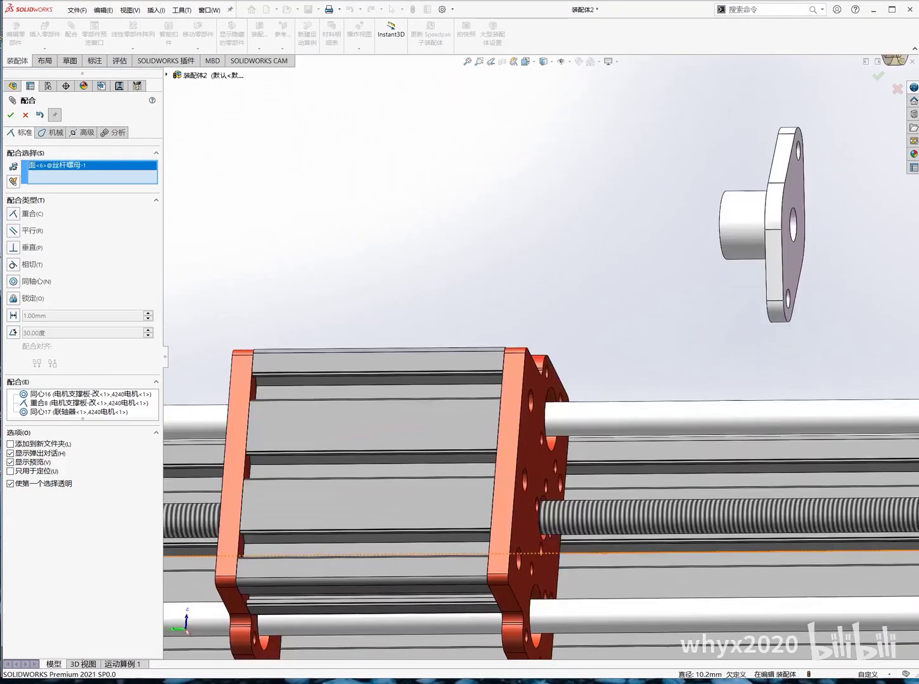
pyautogui.scroll(-3, 571, 514)
pyautogui.scroll(-2, 573, 517)
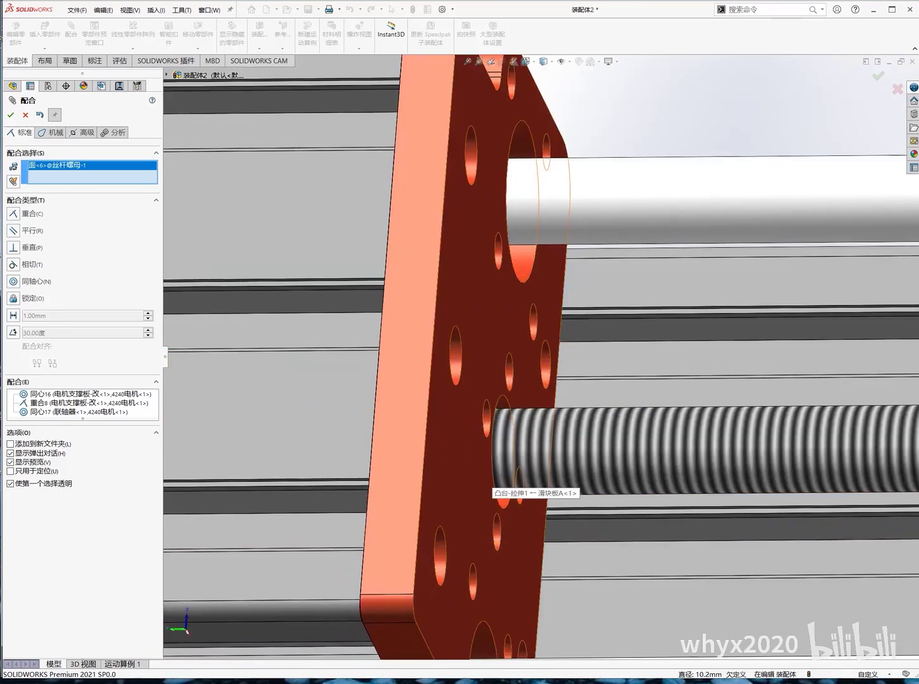
# Step: Centre the brass nut in the slider plate hole with concentric mate 同心18
pyautogui.click(498, 489)
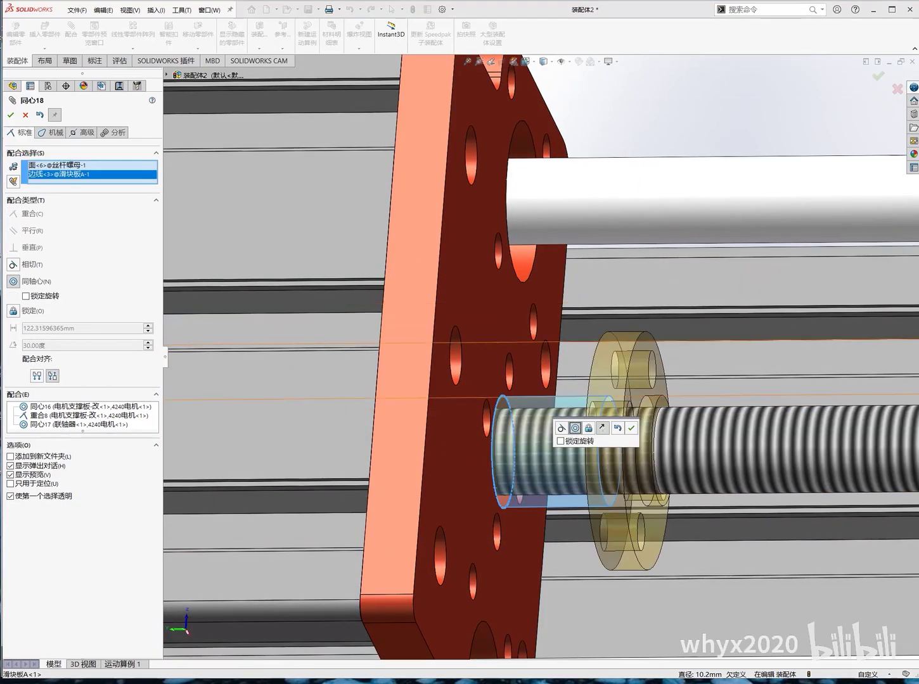
pyautogui.moveTo(498, 489)
pyautogui.mouseDown(button='middle')
pyautogui.moveTo(557, 444)
pyautogui.moveTo(507, 431)
pyautogui.mouseUp(button='middle')
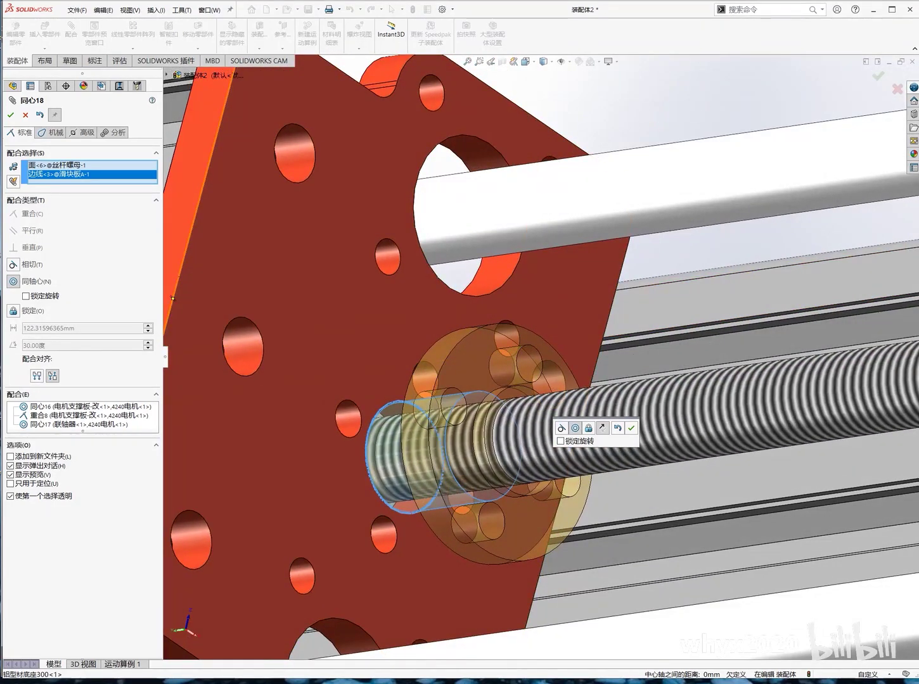
pyautogui.press('Return')
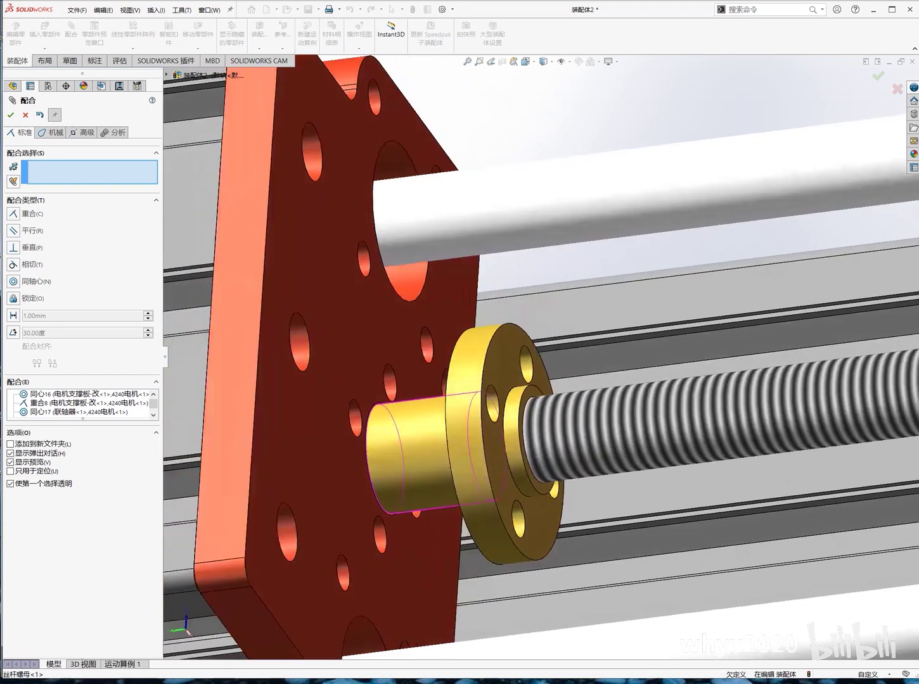
# Step: Make a nut flange bolt-hole edge coincident with the matching slider plate hole (重合9)
pyautogui.moveTo(557, 482); pyautogui.dragTo(545, 475, button='middle')
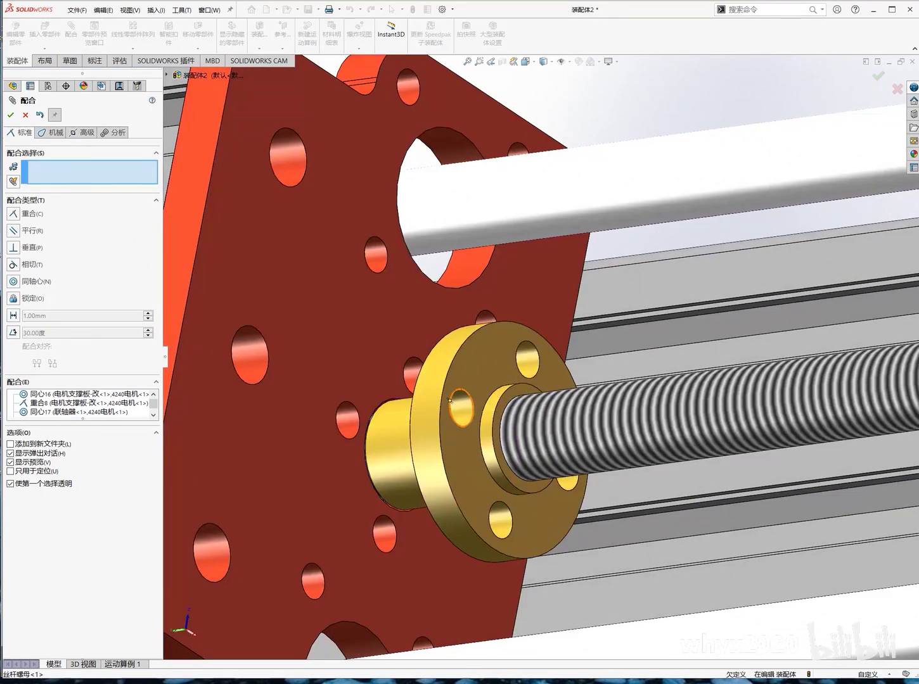
pyautogui.click(450, 400)
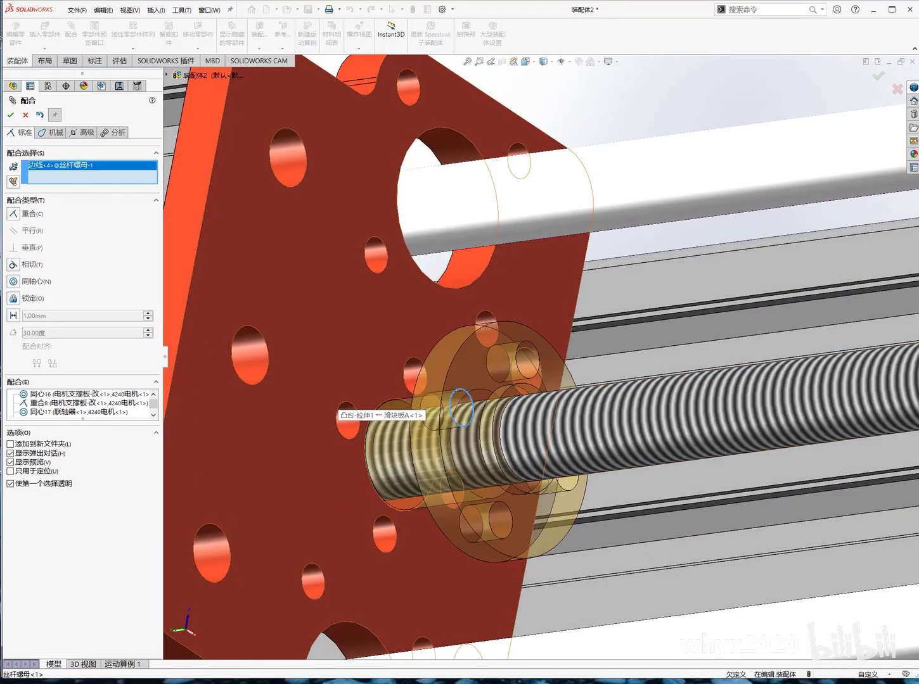
pyautogui.click(337, 412)
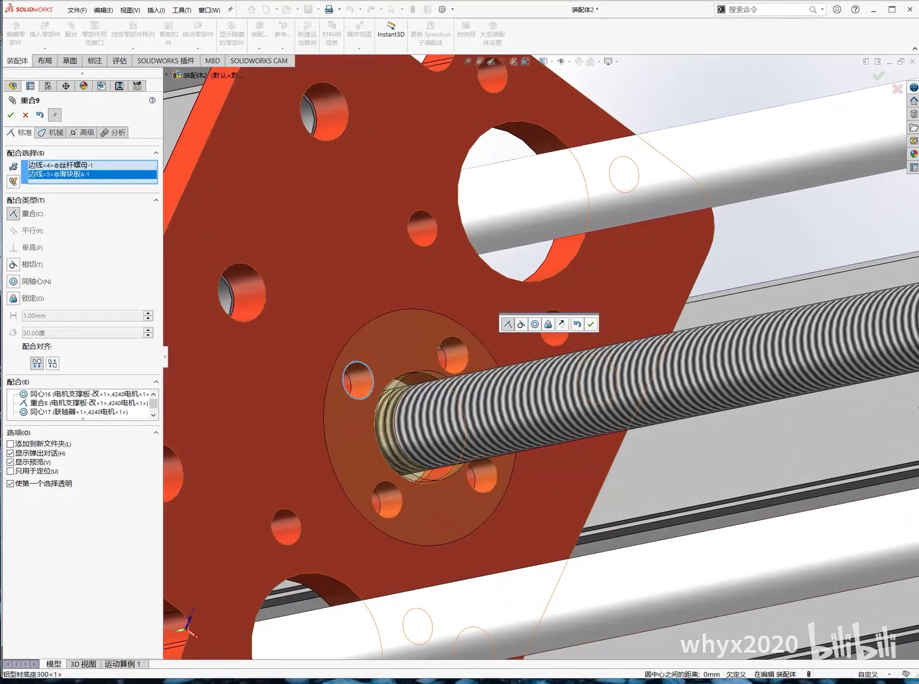
pyautogui.press('Return')
pyautogui.scroll(-5, 358, 353)
# Step: Select the slider plate face and the brass nut face for a new mate
pyautogui.scroll(5, 541, 357)
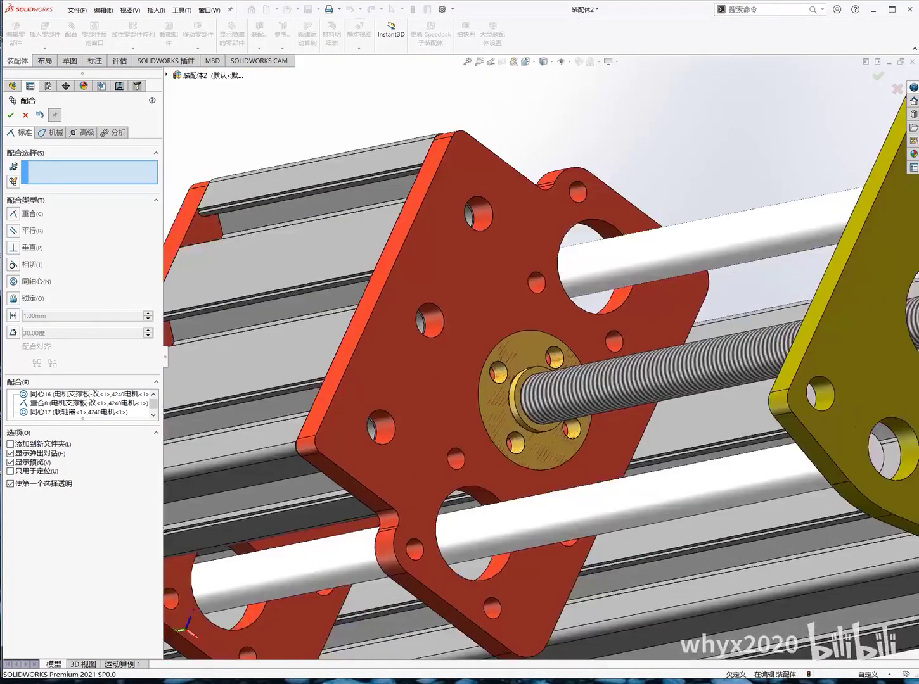
pyautogui.moveTo(541, 367); pyautogui.dragTo(481, 380)
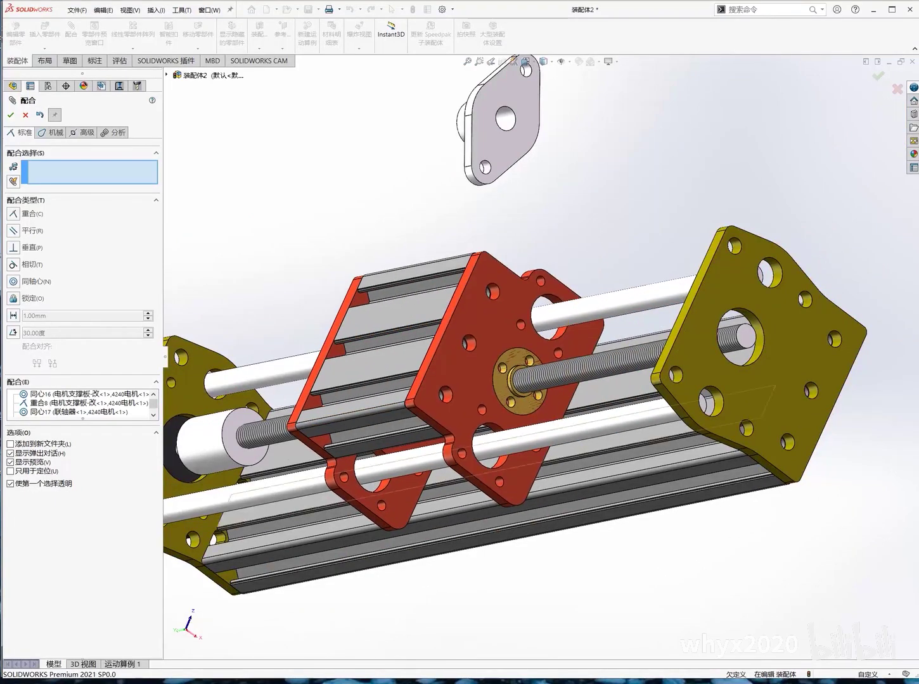
pyautogui.scroll(-3, 405, 319)
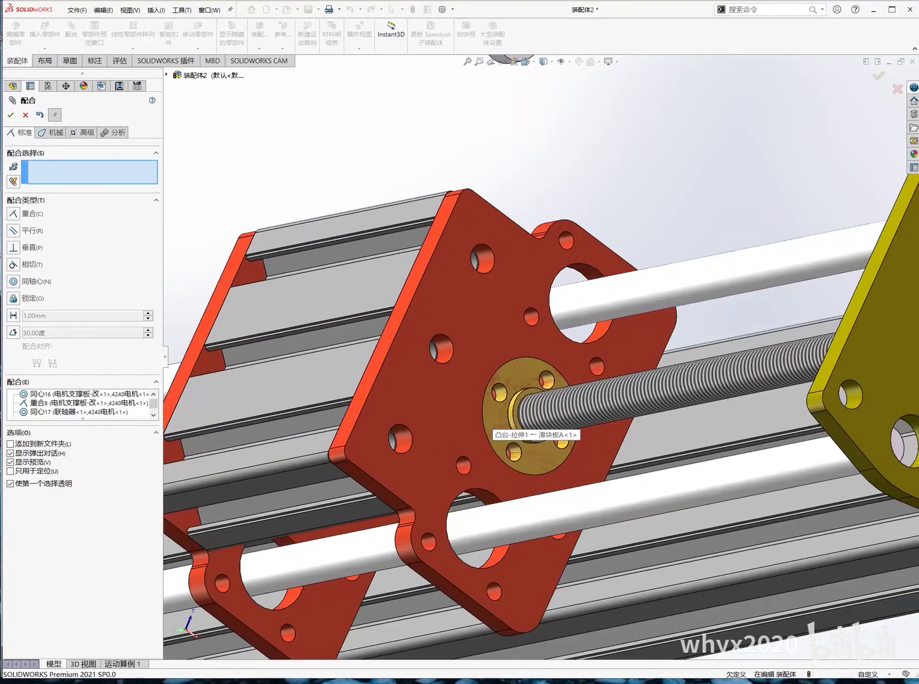
pyautogui.click(380, 355)
pyautogui.moveTo(406, 320)
pyautogui.mouseDown(button='middle')
pyautogui.moveTo(368, 387)
pyautogui.moveTo(507, 347)
pyautogui.mouseUp(button='middle')
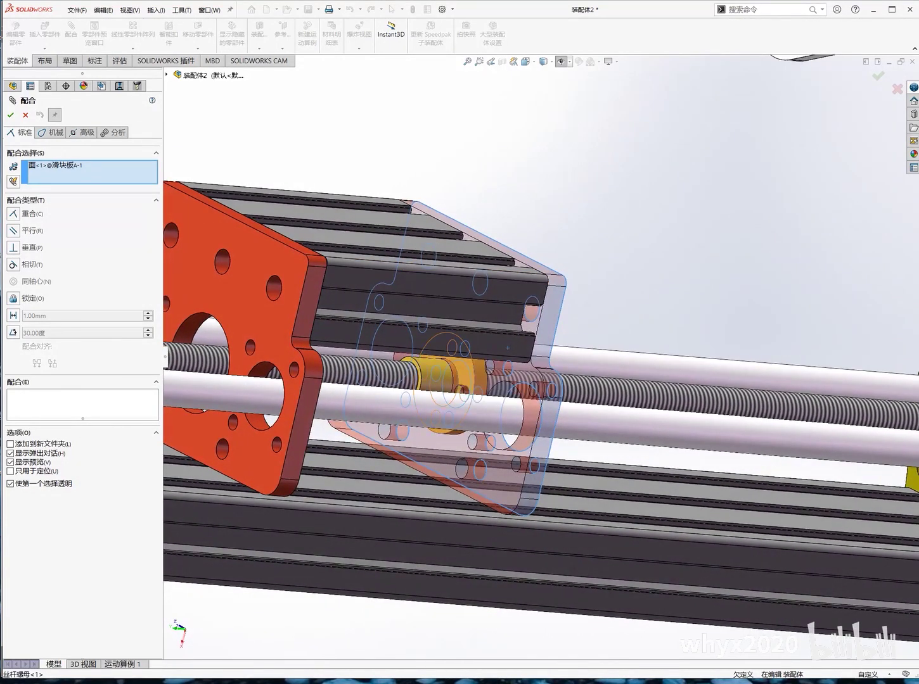
pyautogui.click(465, 374)
pyautogui.moveTo(466, 374); pyautogui.dragTo(570, 345, button='middle')
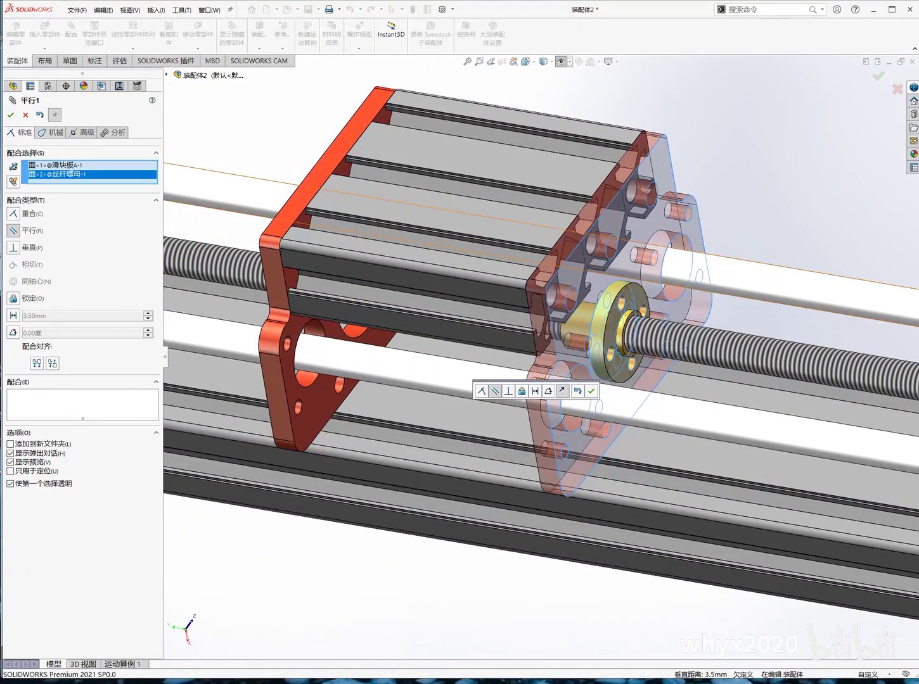
# Step: Make the two faces parallel with flipped alignment, dismissing warnings, as 平行1
pyautogui.click(562, 391)
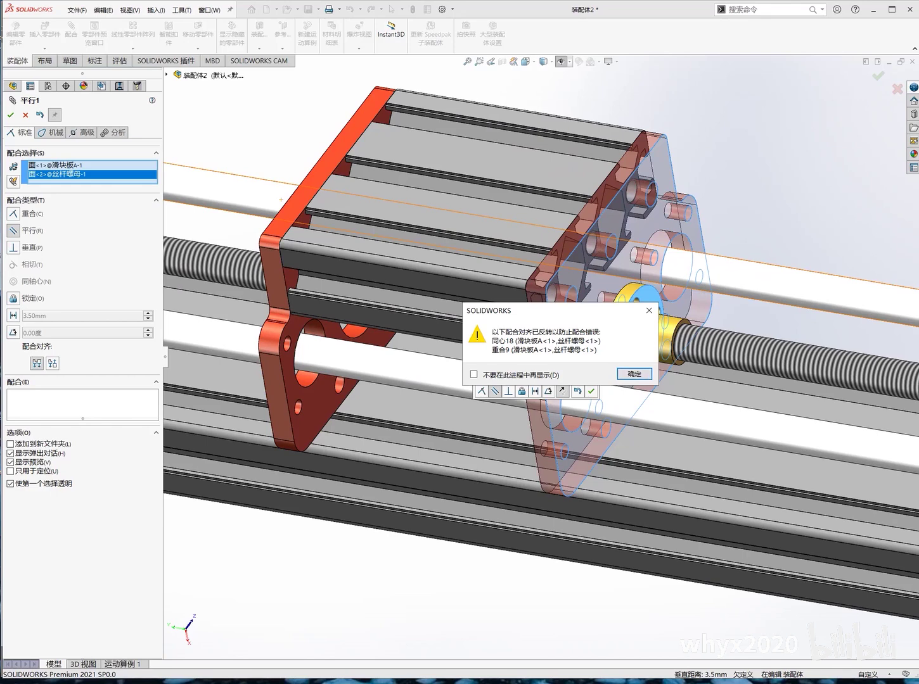
pyautogui.click(635, 374)
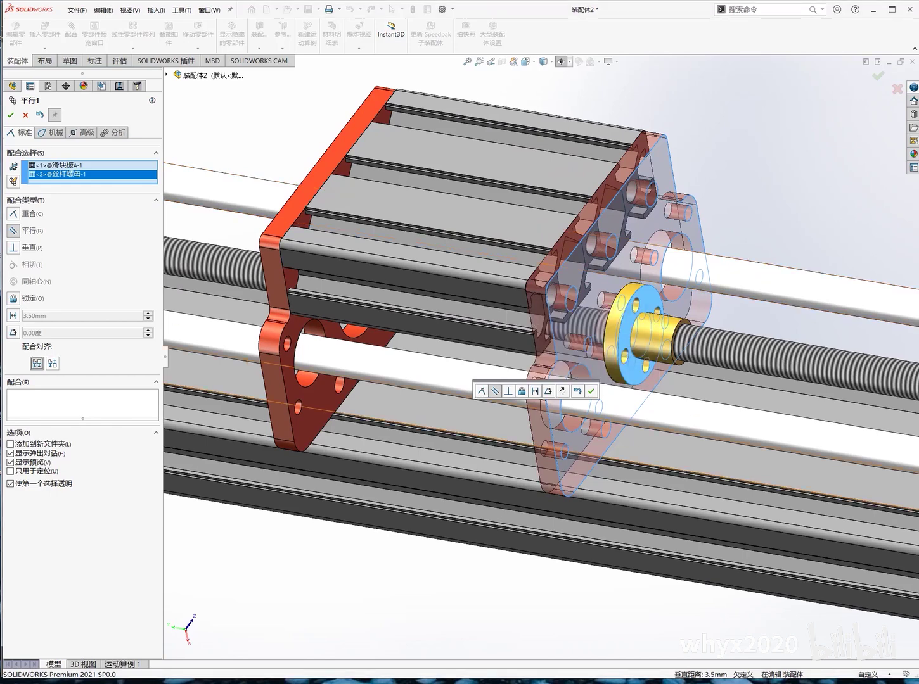
pyautogui.click(36, 364)
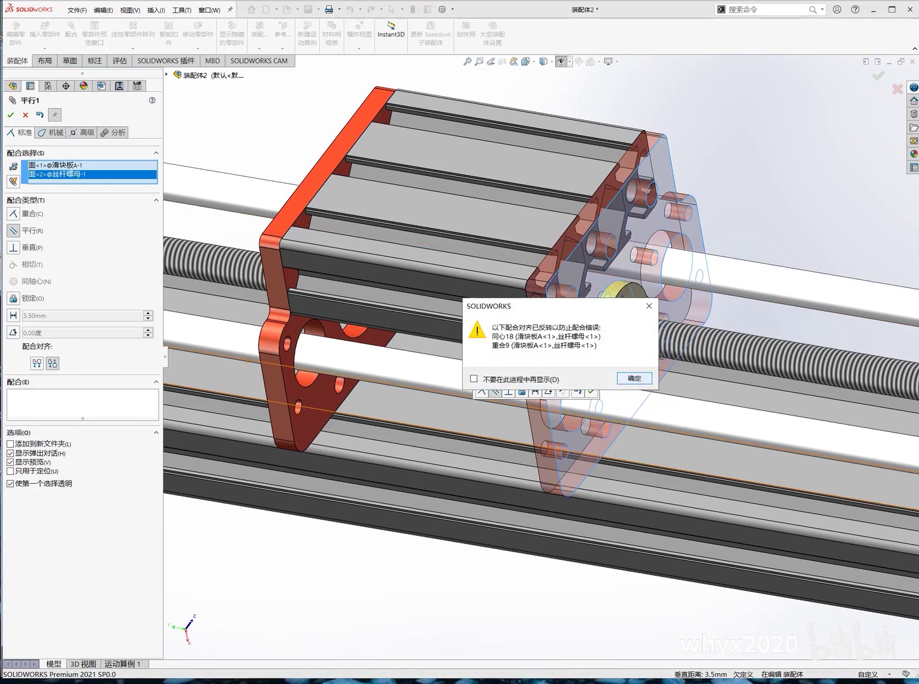
pyautogui.click(634, 378)
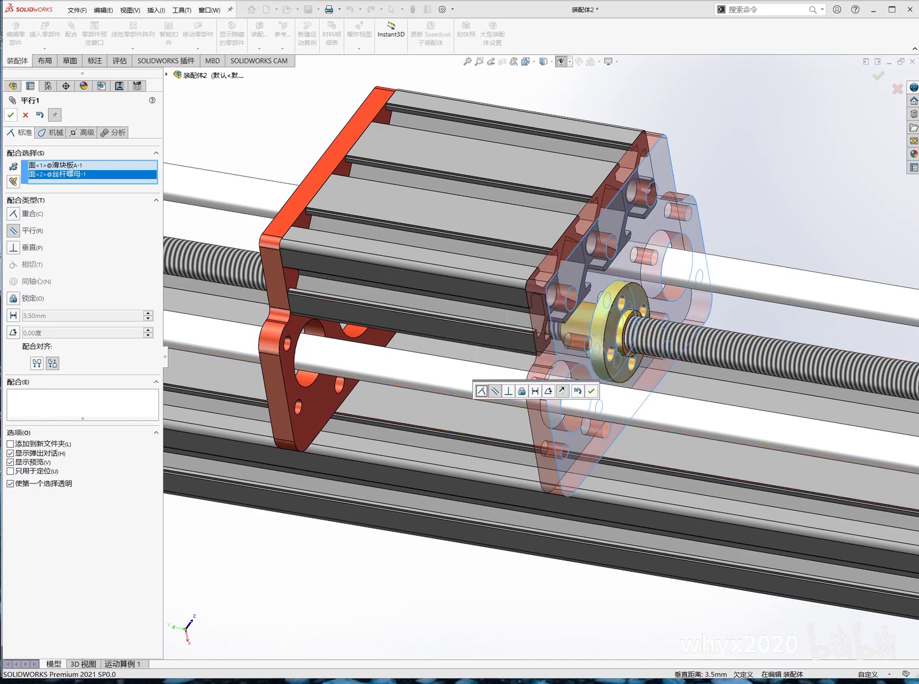
pyautogui.click(591, 391)
pyautogui.moveTo(590, 391)
pyautogui.mouseDown(button='middle')
pyautogui.moveTo(539, 316)
pyautogui.moveTo(538, 292)
pyautogui.moveTo(520, 266)
pyautogui.mouseUp(button='middle')
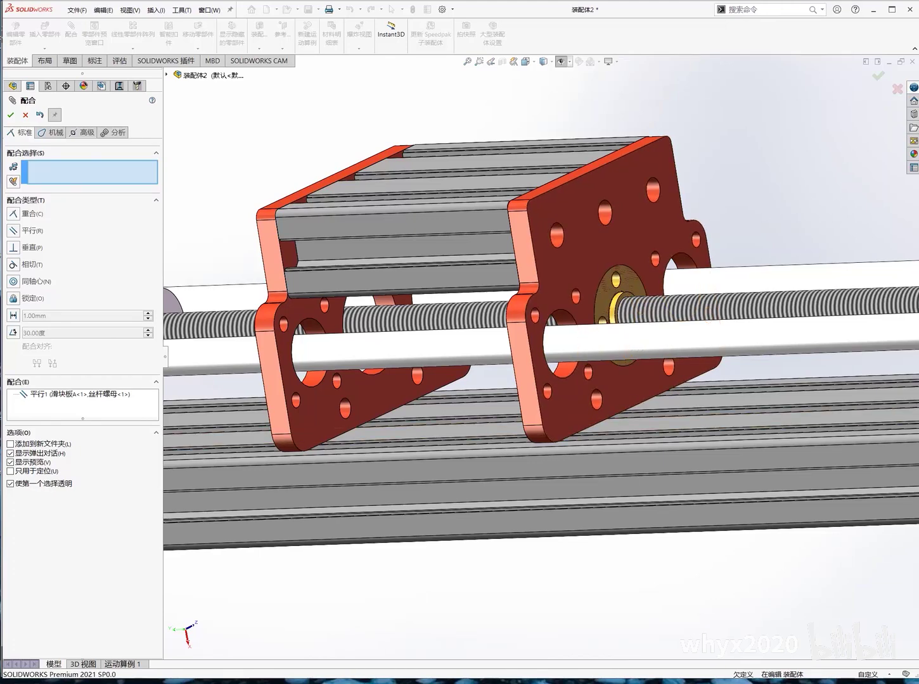
# Step: Edit mate 重合9 and change its type to concentric, becoming 同心19
pyautogui.click(11, 115)
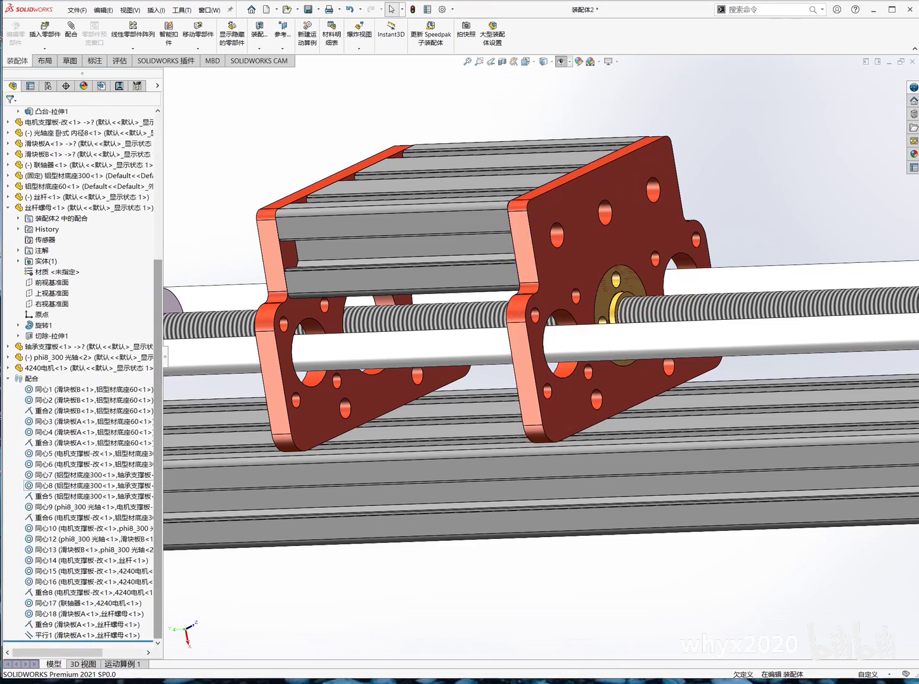
pyautogui.click(95, 625)
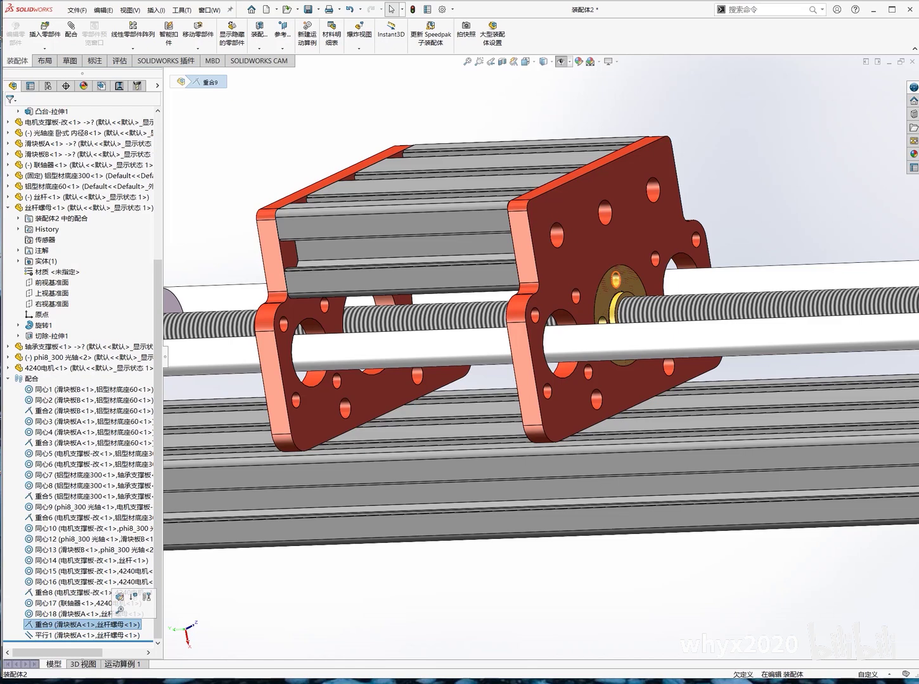
pyautogui.rightClick(112, 624)
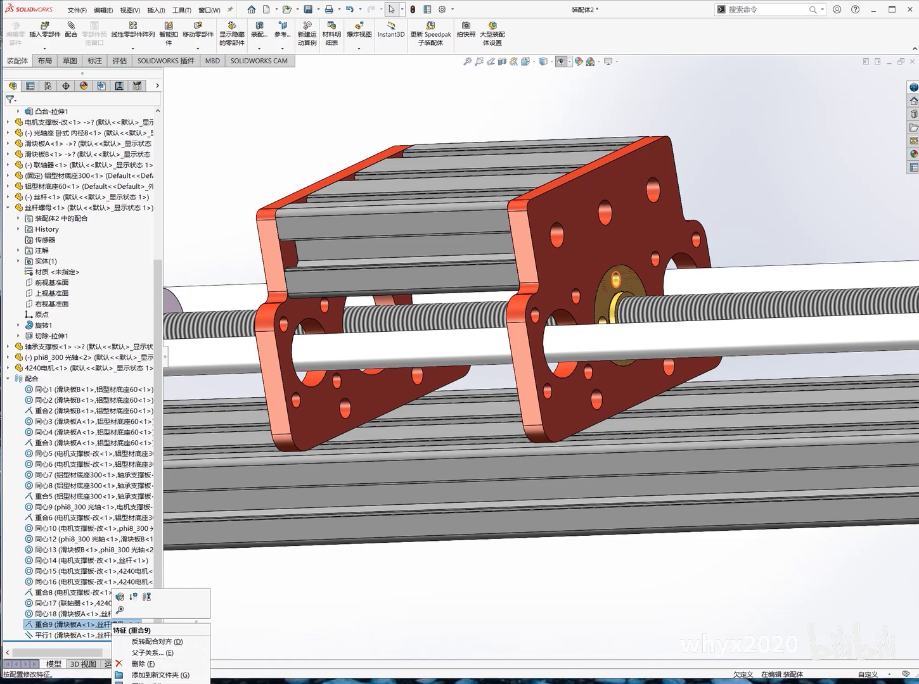
pyautogui.click(120, 597)
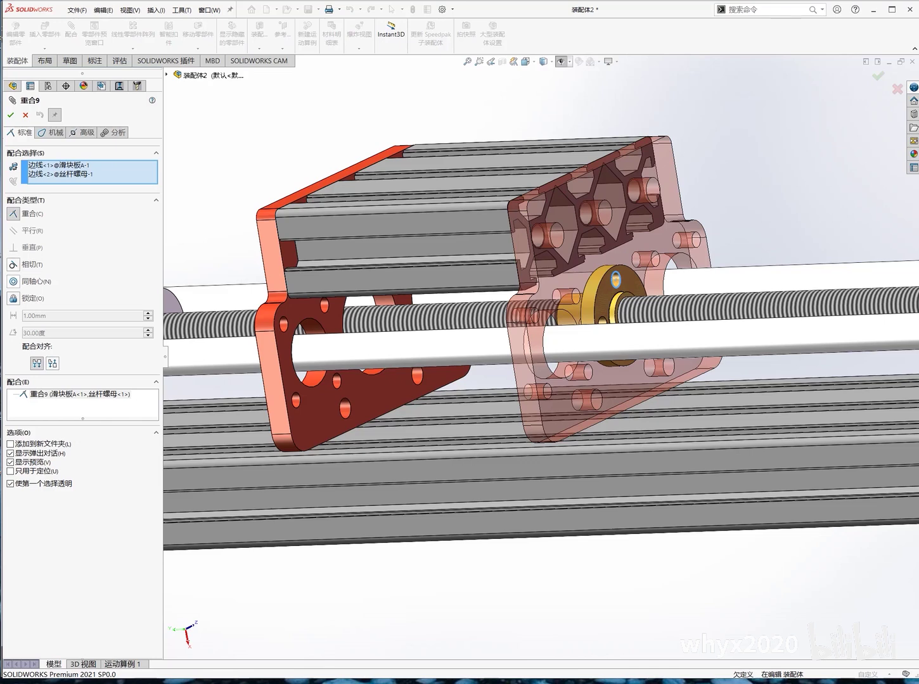
pyautogui.click(27, 282)
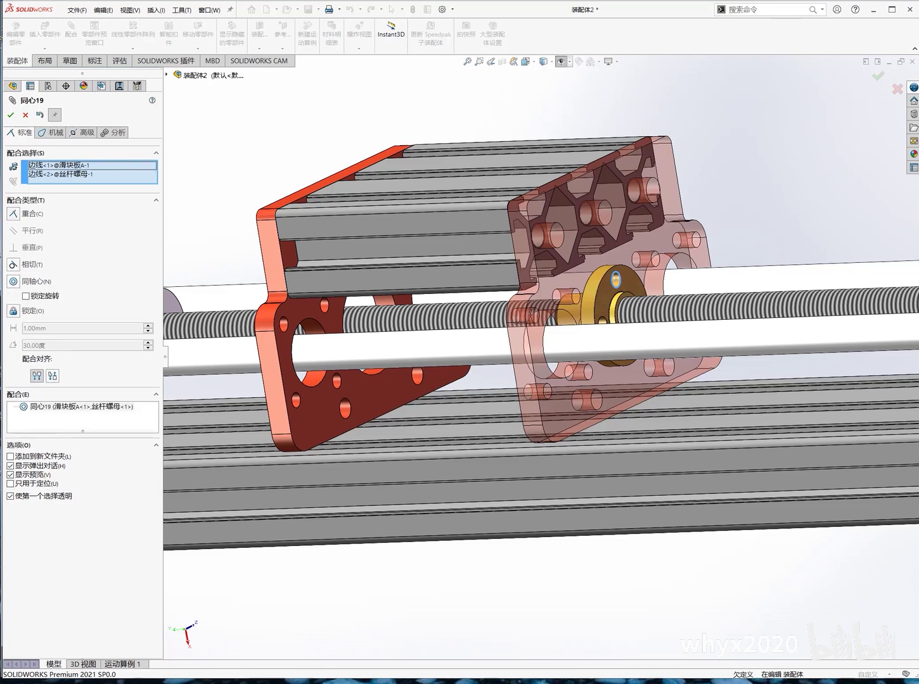
pyautogui.press('Return')
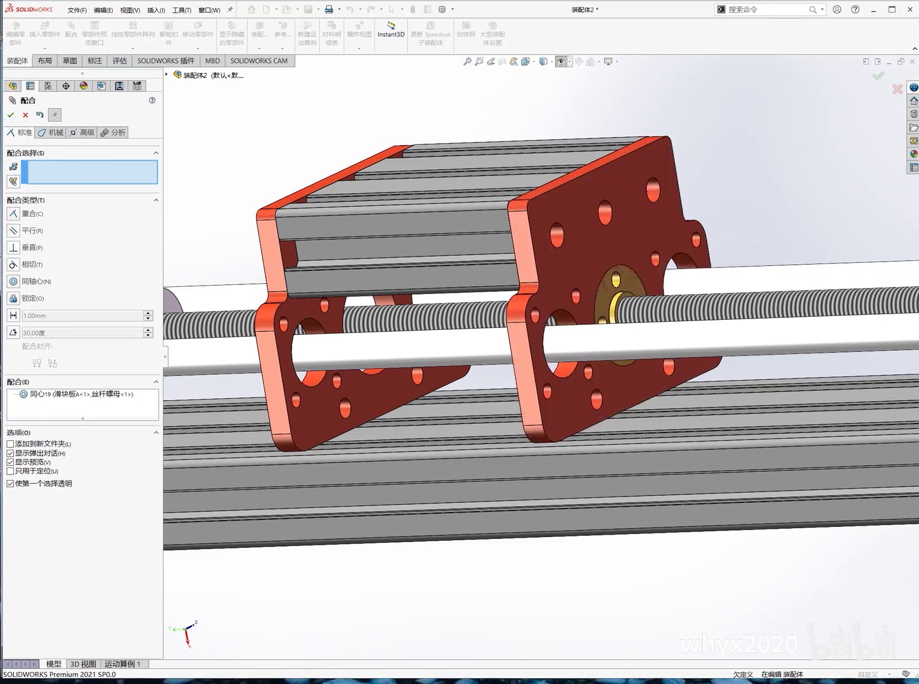
# Step: Drag the carriage along the lead screw, then review mate 平行1's nut face reference
pyautogui.moveTo(633, 380)
pyautogui.mouseDown()
pyautogui.moveTo(596, 380)
pyautogui.moveTo(592, 368)
pyautogui.mouseUp()
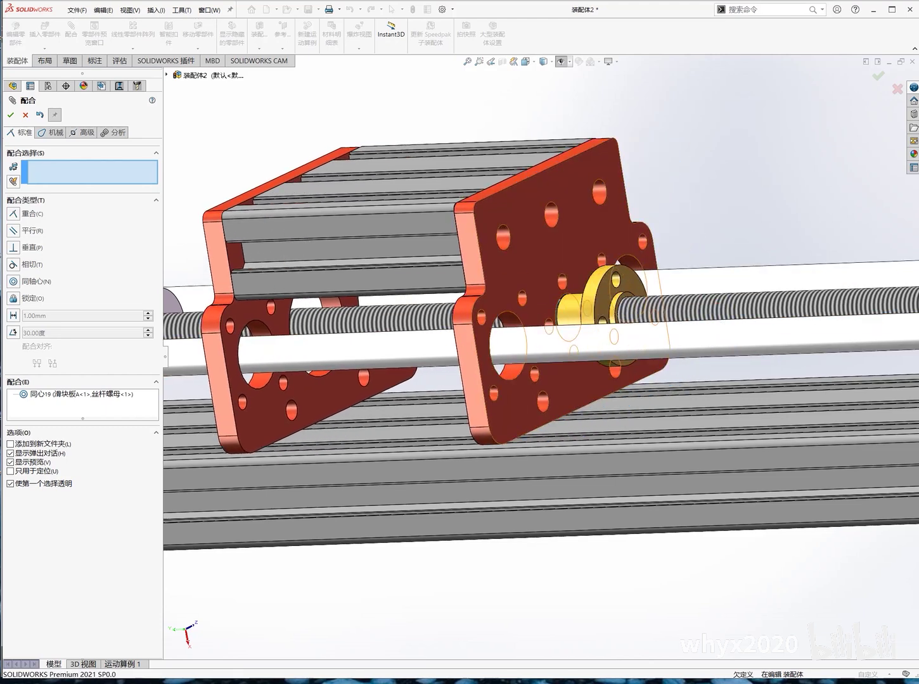
pyautogui.click(11, 115)
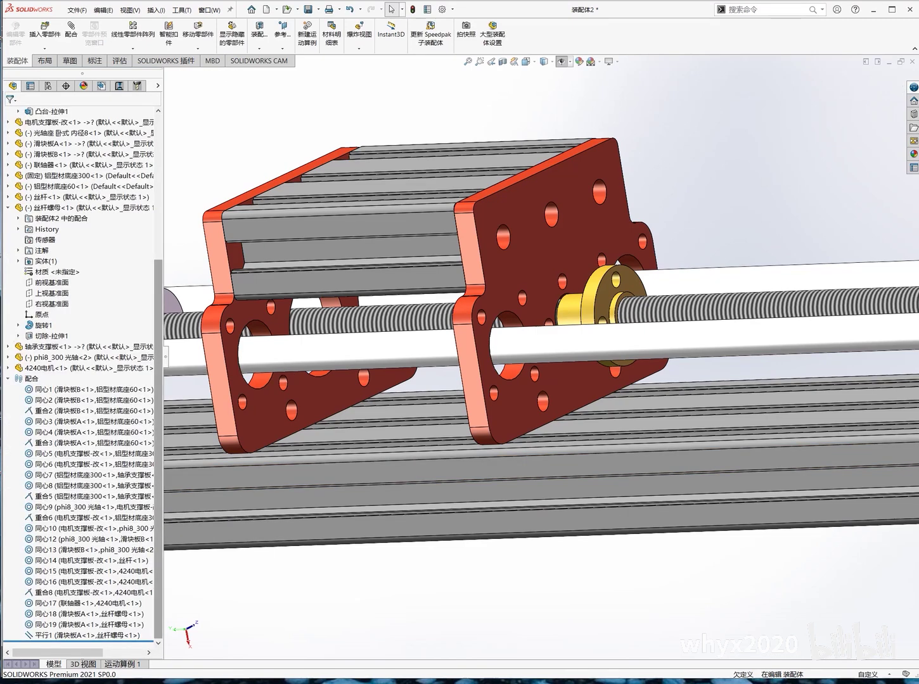
pyautogui.click(82, 635)
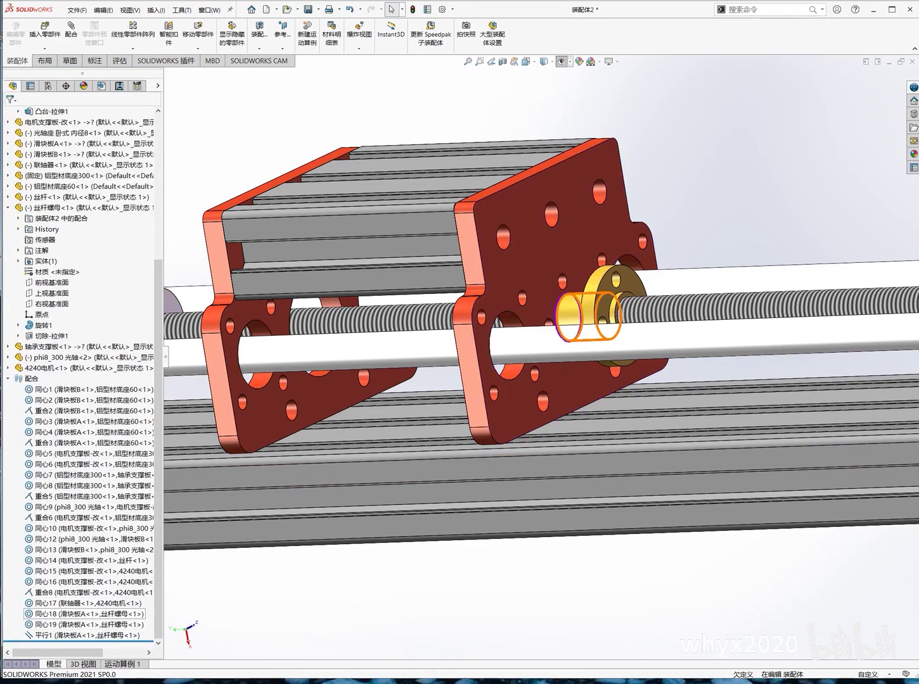
pyautogui.click(574, 313)
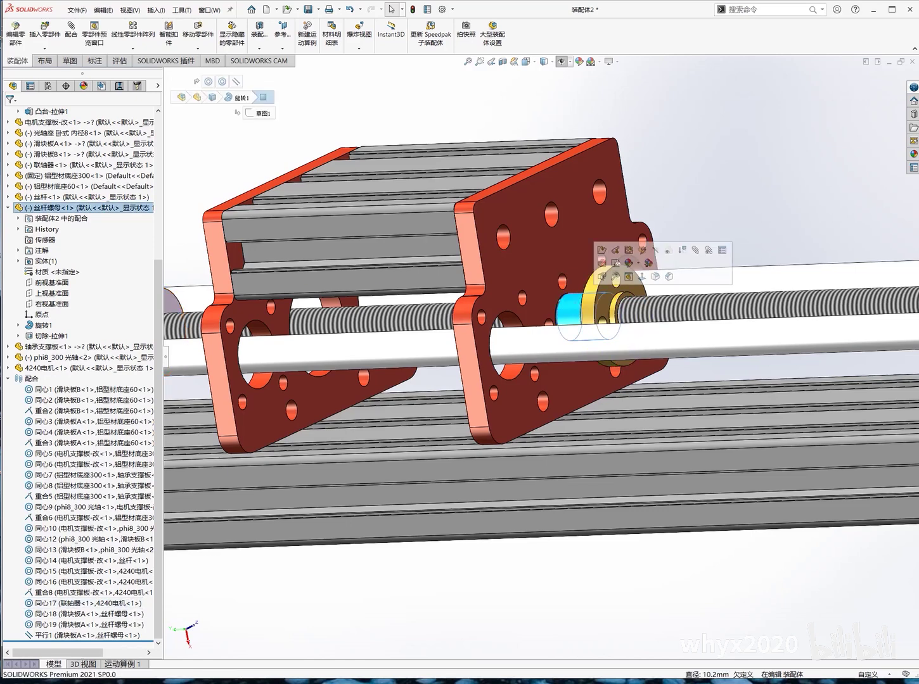
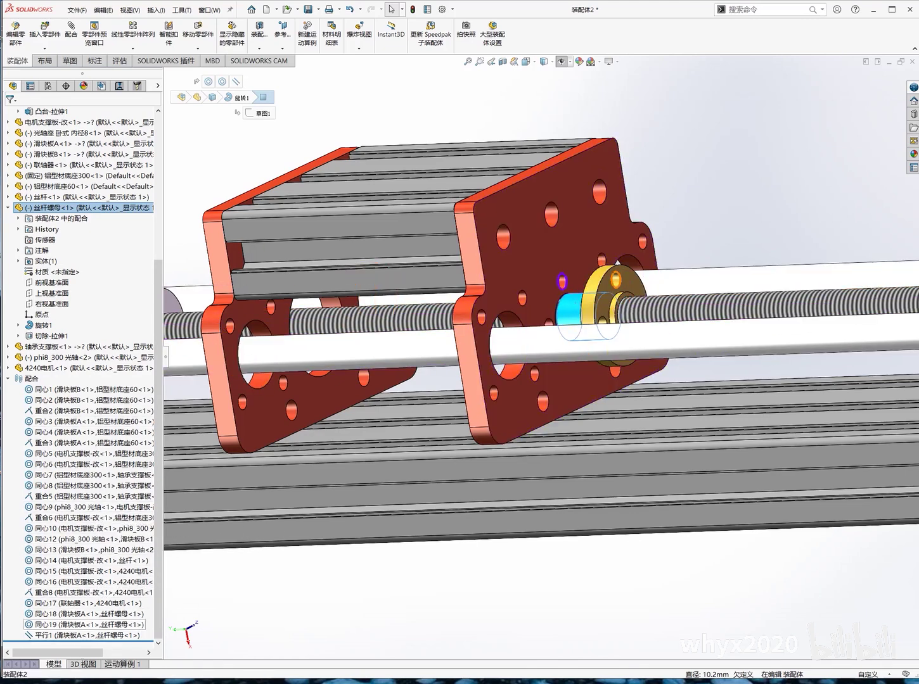
# Step: Change the nut's parallel mate 平行1 to Coincident so the nut sits flush on slider plate A
pyautogui.click(108, 625)
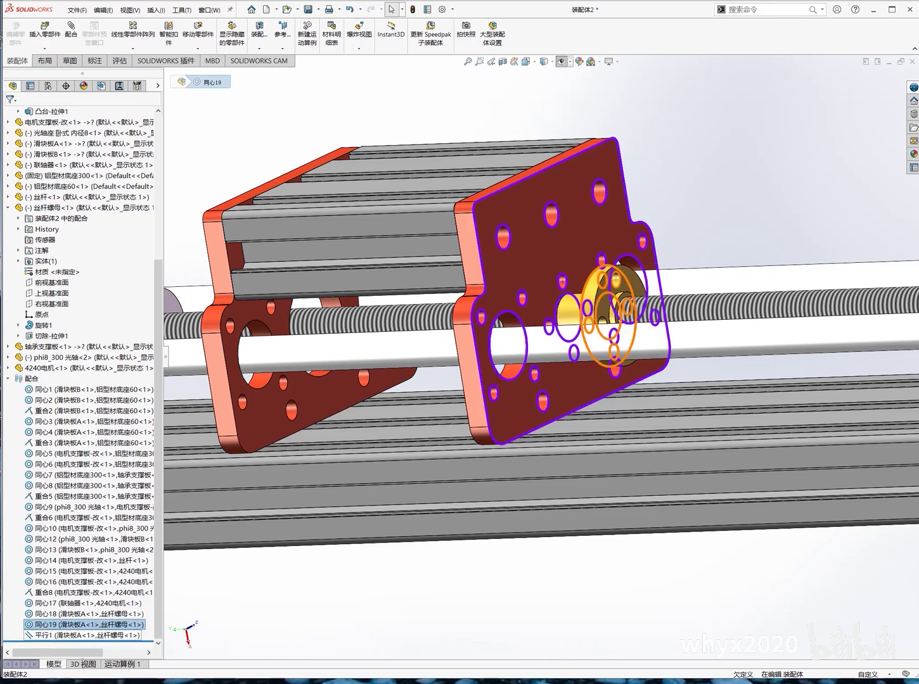
pyautogui.click(89, 635)
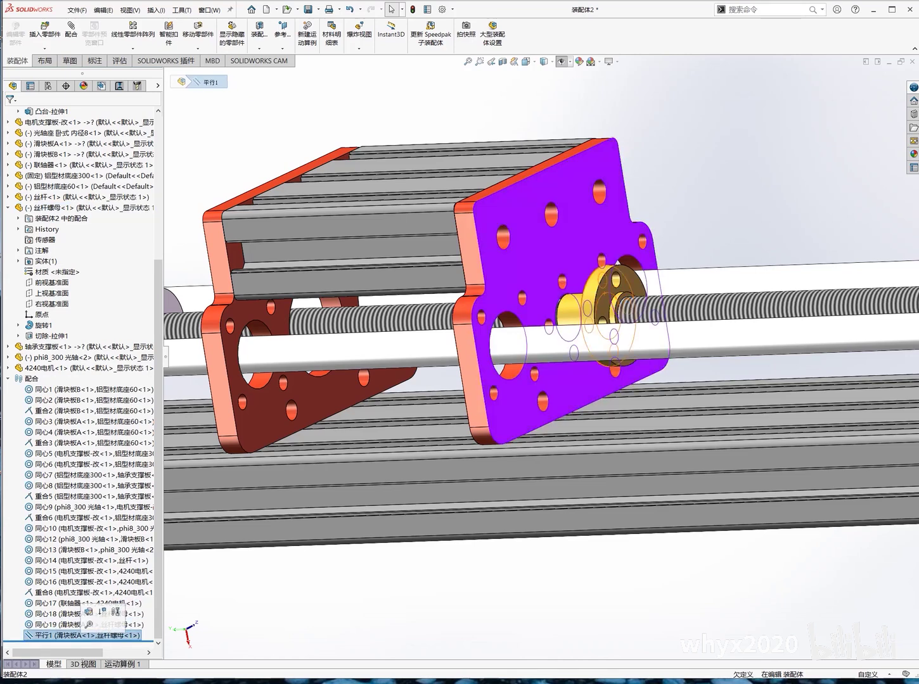
pyautogui.rightClick(76, 634)
pyautogui.press('Escape')
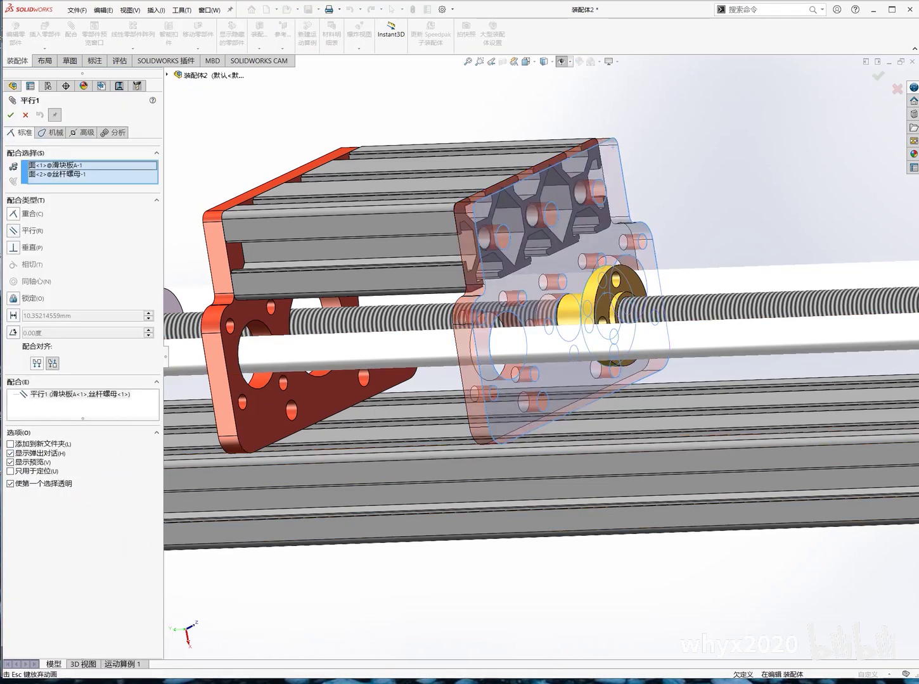
pyautogui.hotkey('alt', 'c')
pyautogui.press('Return')
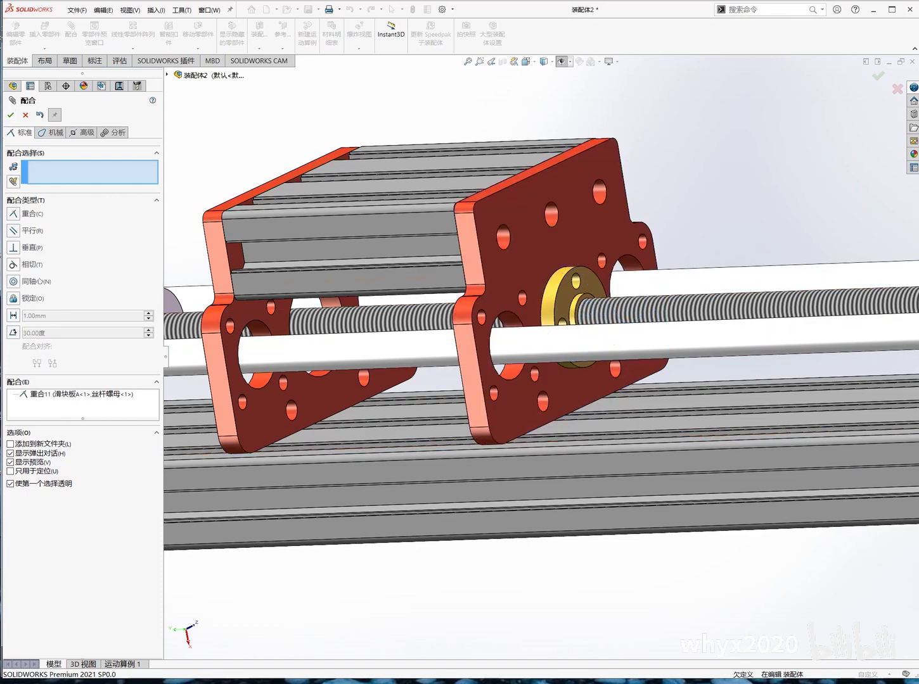
pyautogui.moveTo(576, 440)
pyautogui.mouseDown(button='middle')
pyautogui.moveTo(619, 517)
pyautogui.moveTo(618, 544)
pyautogui.moveTo(602, 507)
pyautogui.mouseUp(button='middle')
pyautogui.press('Escape')
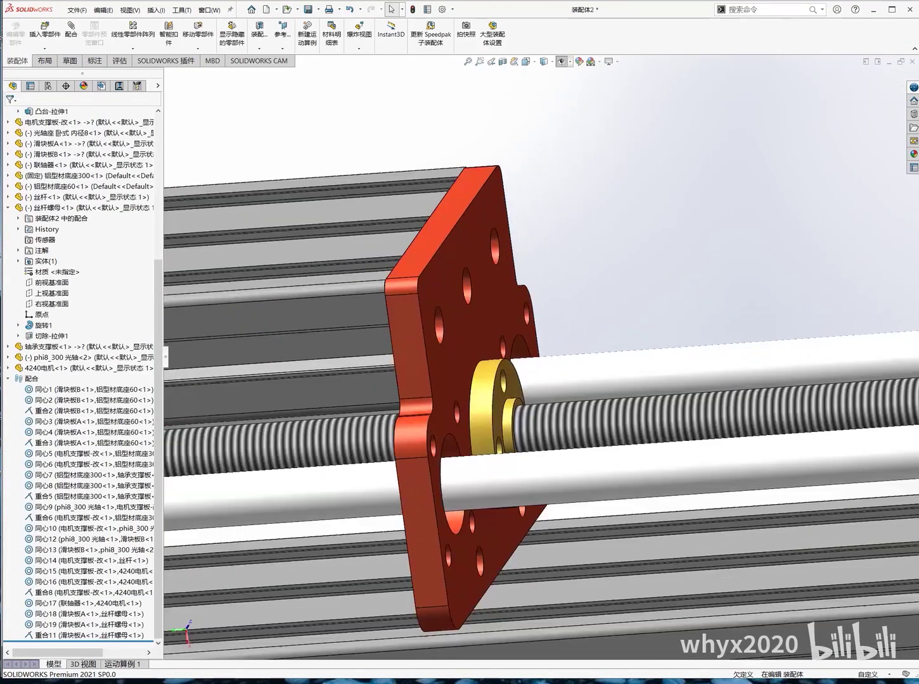
# Step: Slide the carriage, orbit to a near-front view, and bring up the Insert Components choices
pyautogui.press('f')
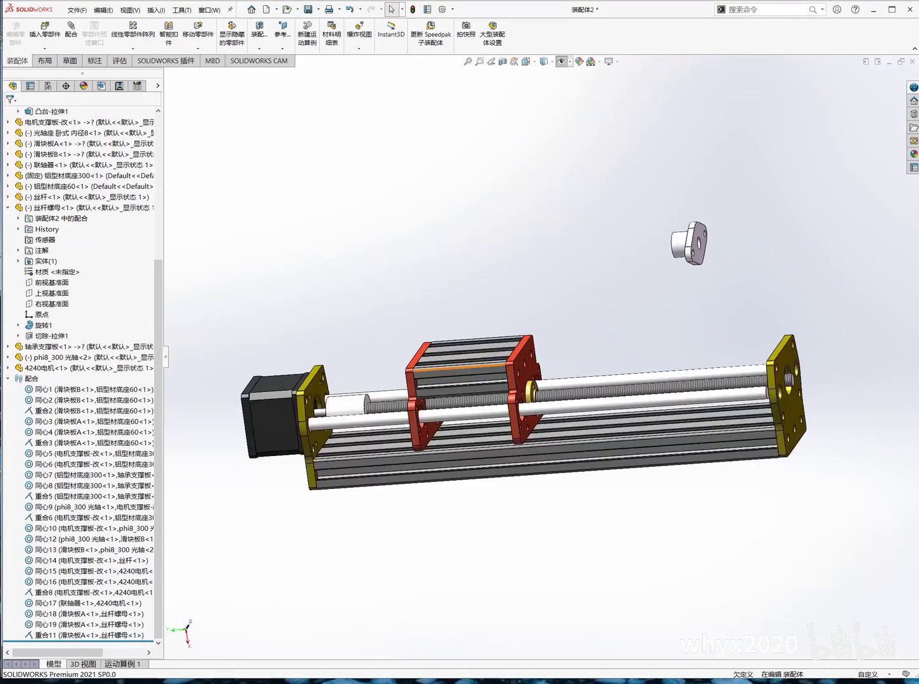
pyautogui.moveTo(456, 366); pyautogui.dragTo(488, 374)
pyautogui.moveTo(488, 374)
pyautogui.mouseDown(button='middle')
pyautogui.moveTo(488, 393)
pyautogui.moveTo(519, 418)
pyautogui.mouseUp(button='middle')
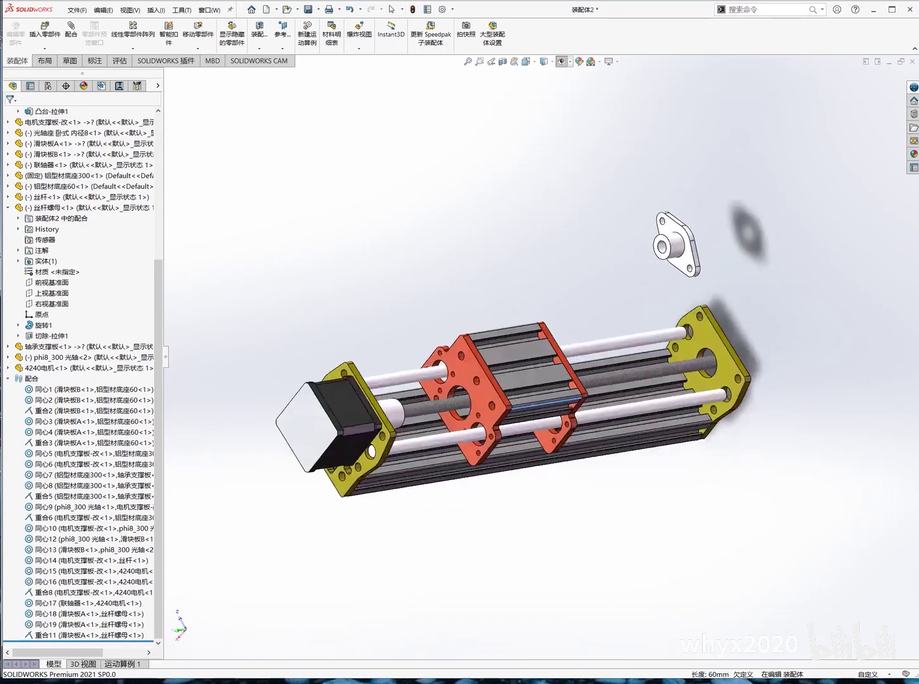
pyautogui.moveTo(634, 285); pyautogui.dragTo(688, 250, button='middle')
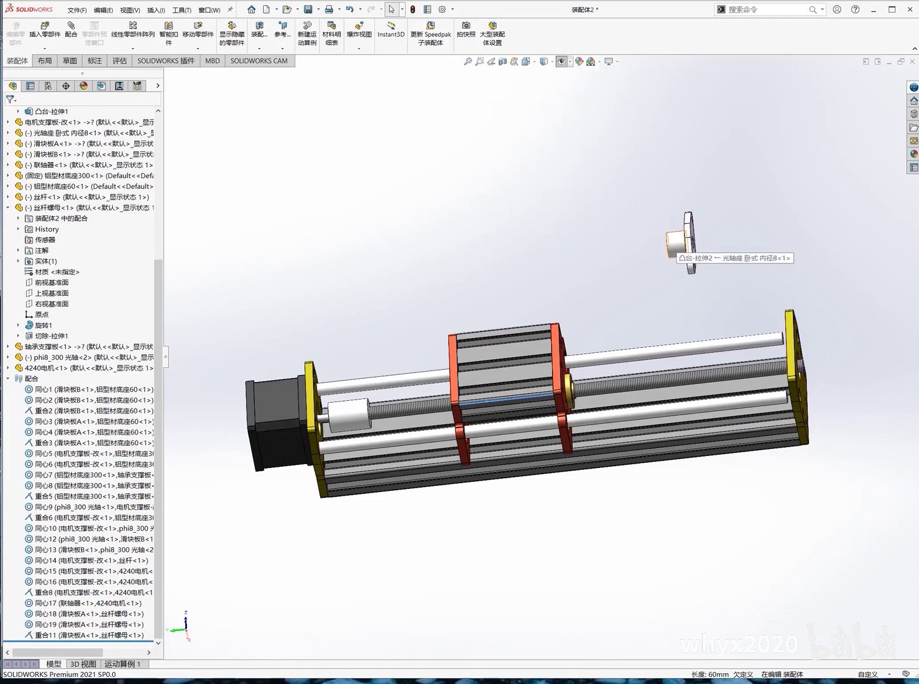
pyautogui.click(672, 247)
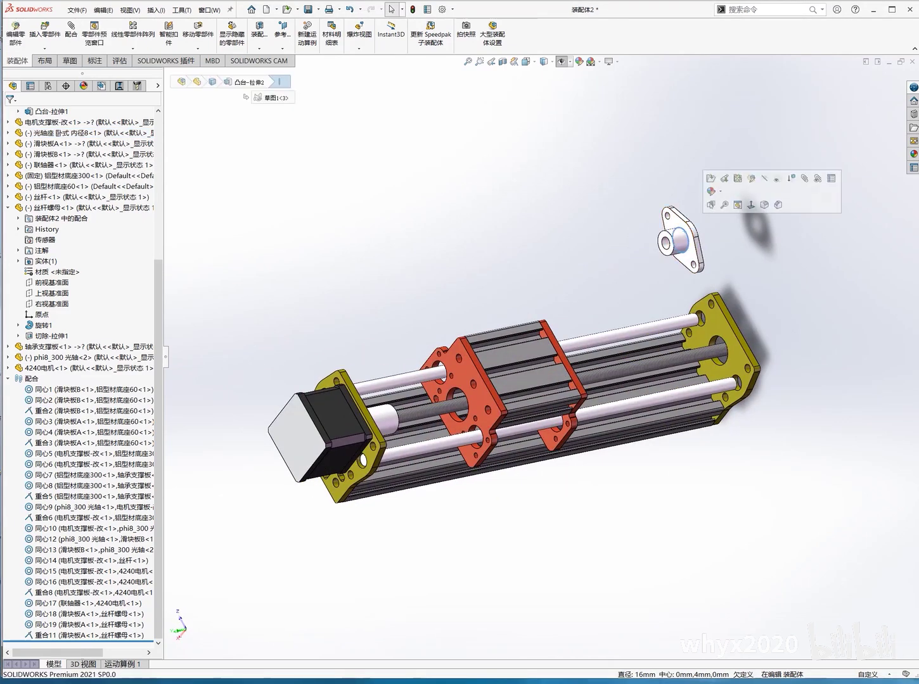
pyautogui.press('Escape')
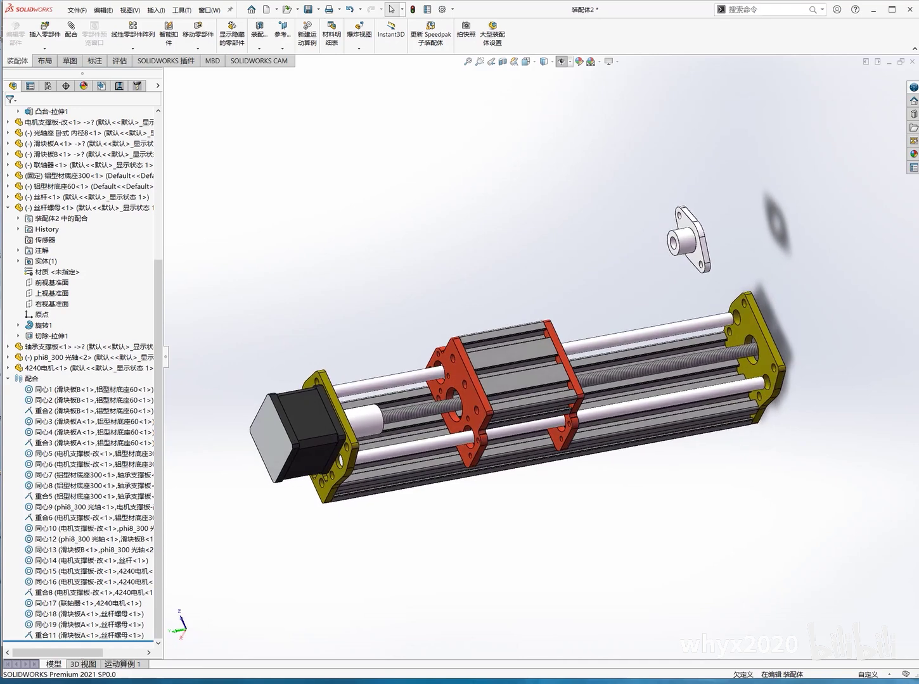
pyautogui.click(44, 48)
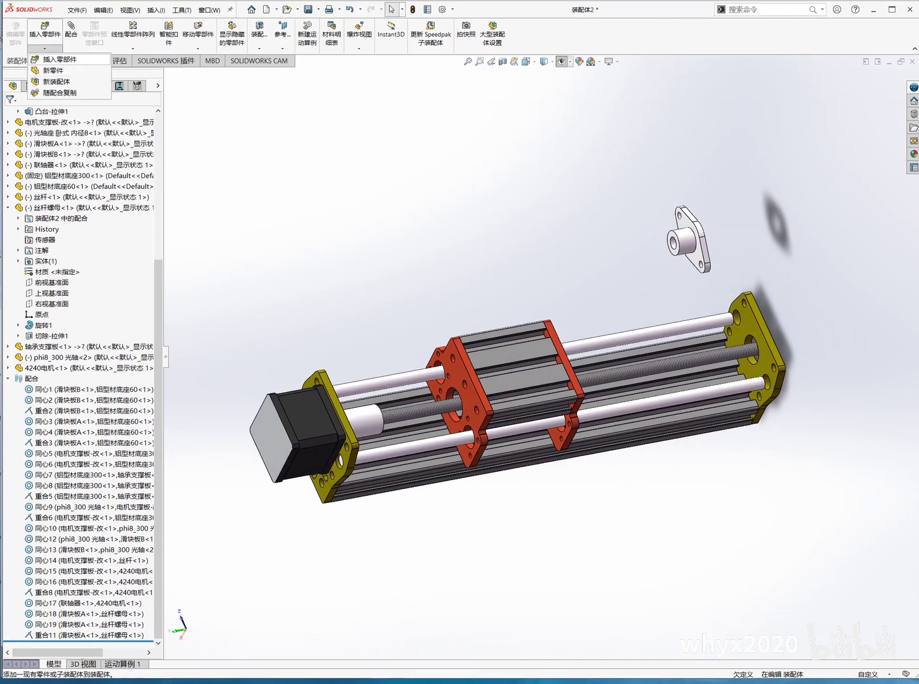
# Step: Insert 8卧式光轴座.SLDPRT and LMK8UU.SLDPRT using configuration 默认<按加工>
pyautogui.click(58, 59)
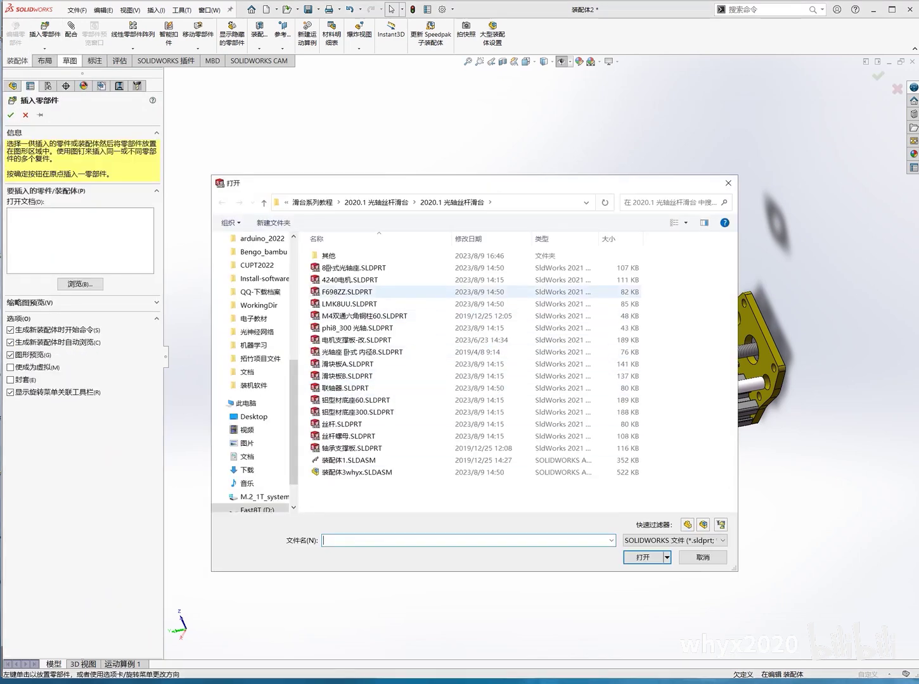
pyautogui.click(352, 268)
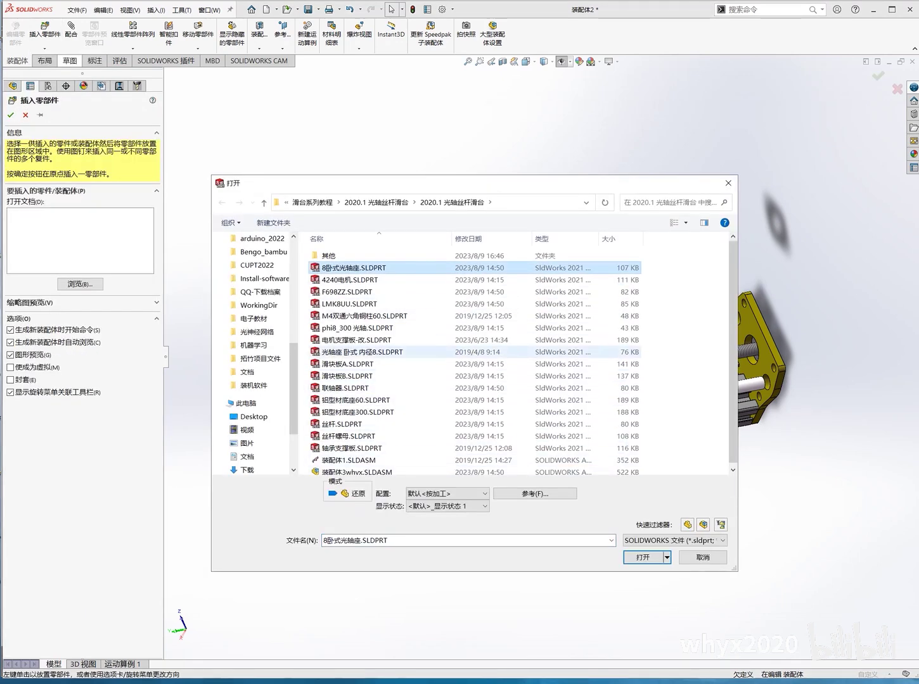
pyautogui.keyDown('ctrl'); pyautogui.click(355, 304); pyautogui.keyUp('ctrl')
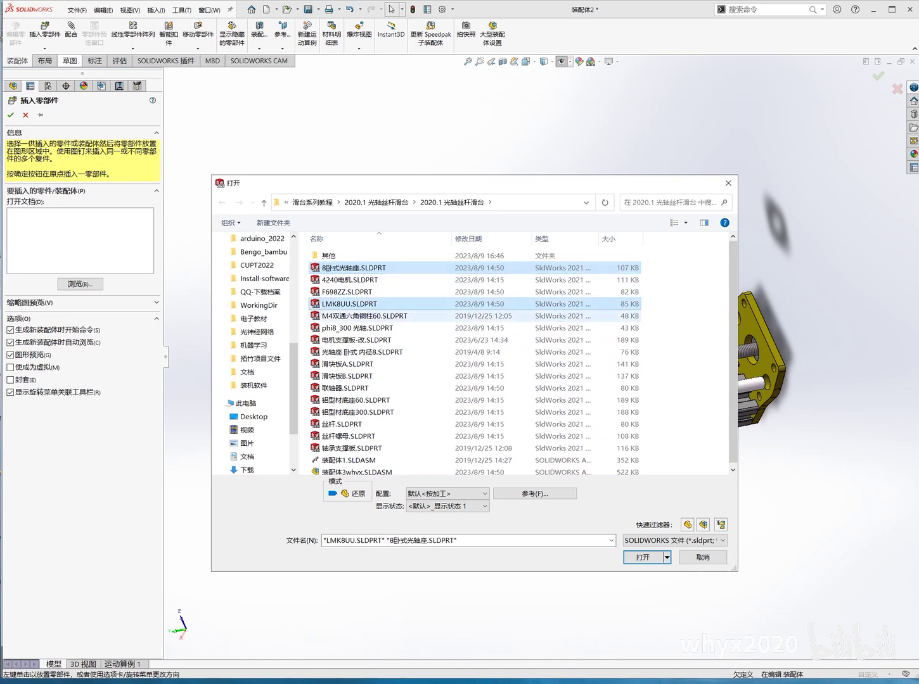
pyautogui.click(642, 557)
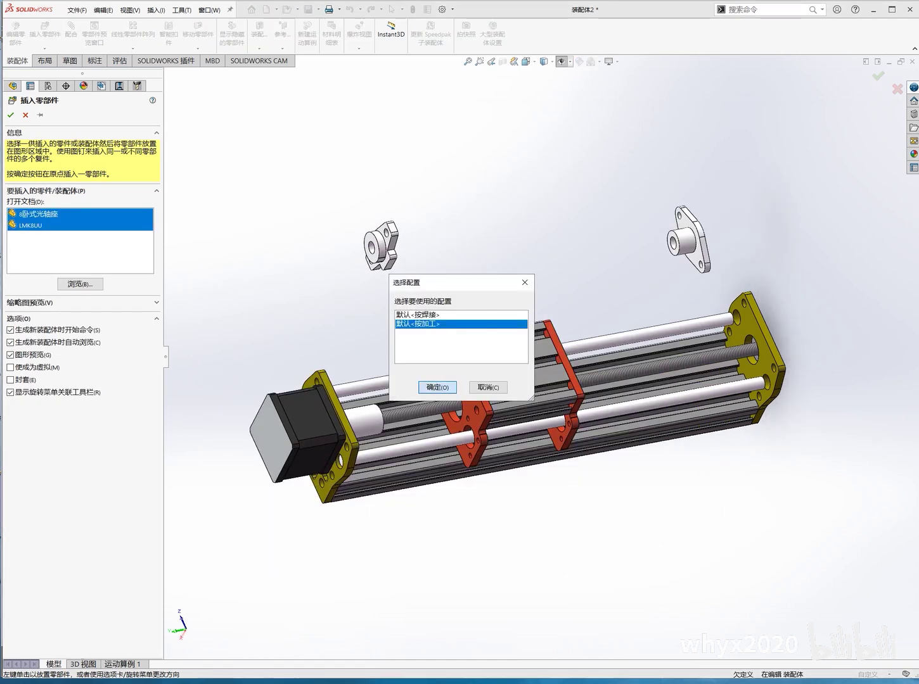
pyautogui.press('Return')
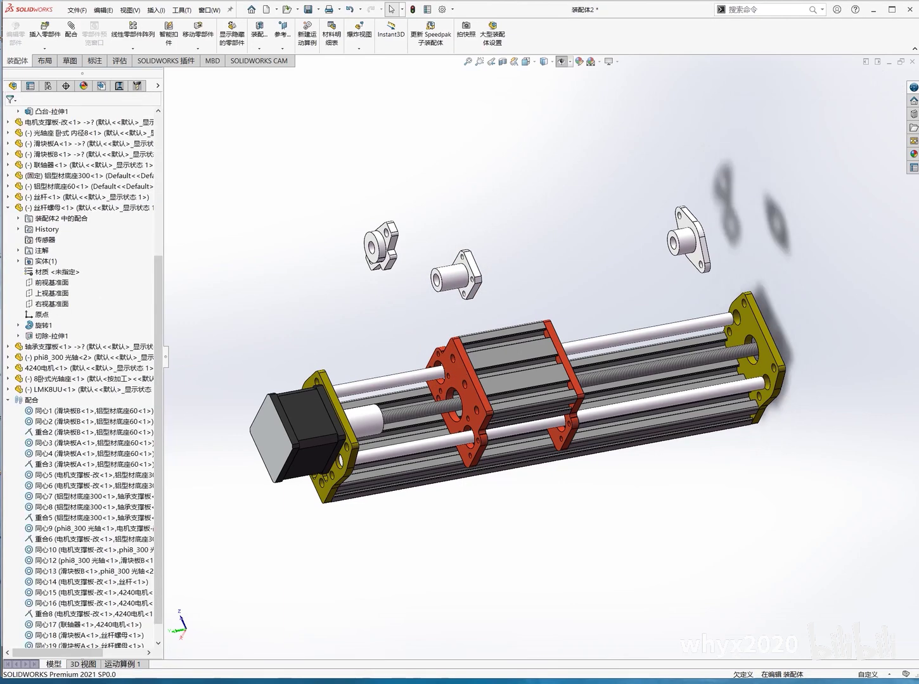
pyautogui.click(681, 242)
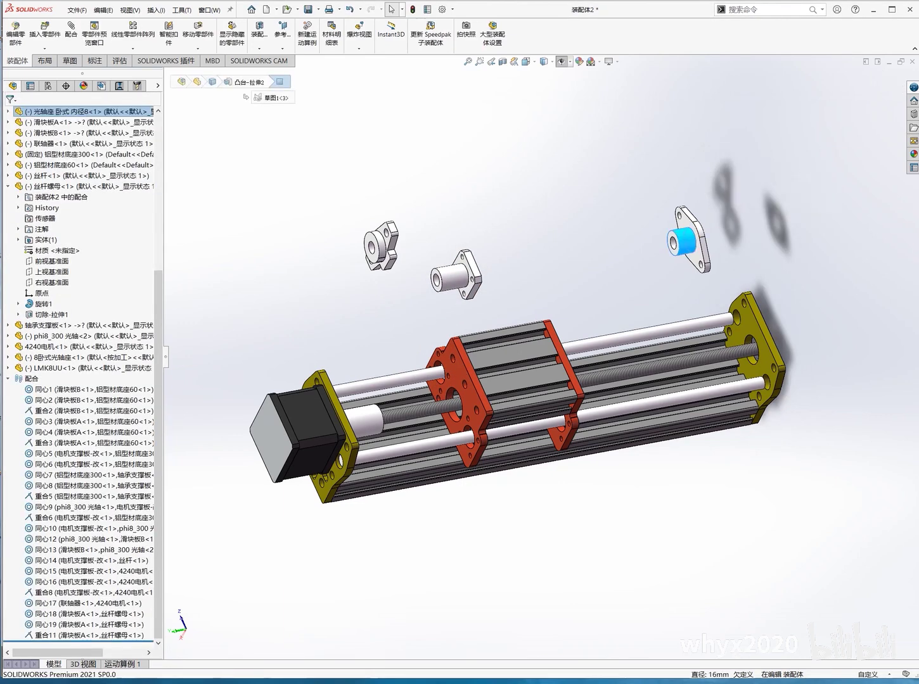
# Step: Delete the old floating horizontal shaft support from the assembly
pyautogui.rightClick(72, 114)
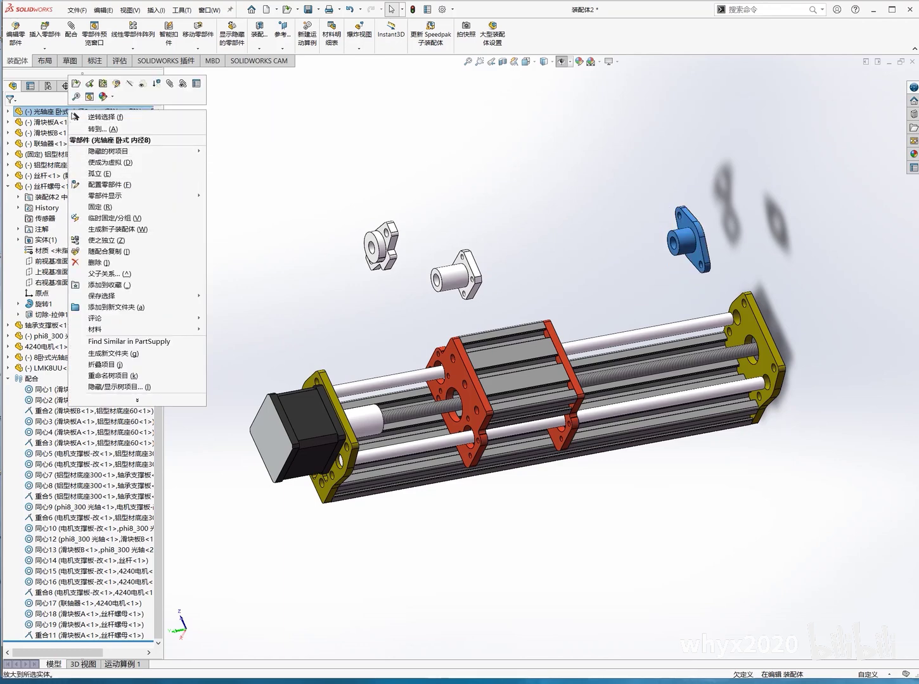
pyautogui.click(98, 262)
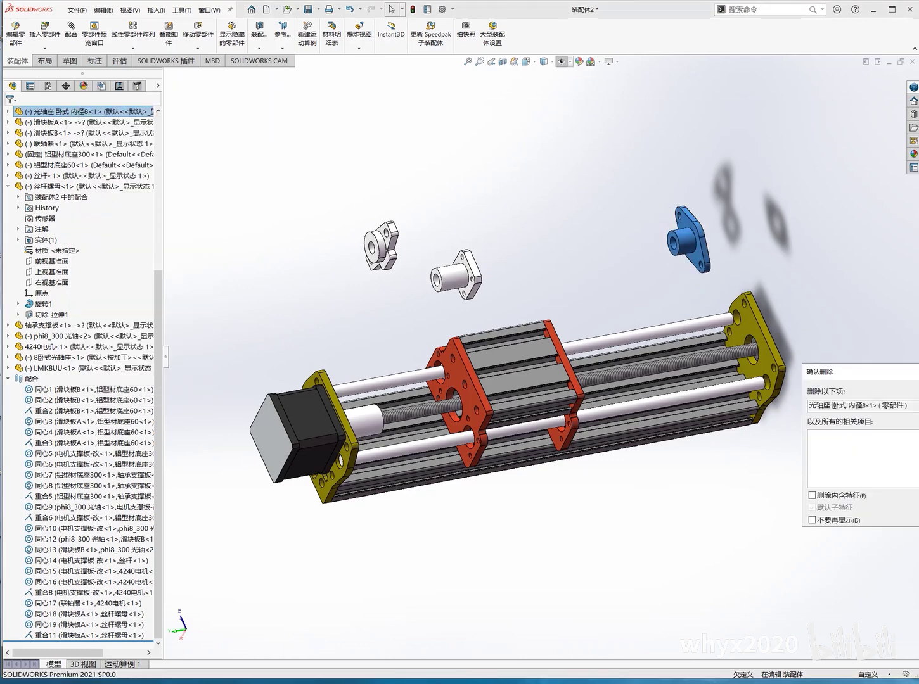
pyautogui.press('Return')
pyautogui.press('Left')
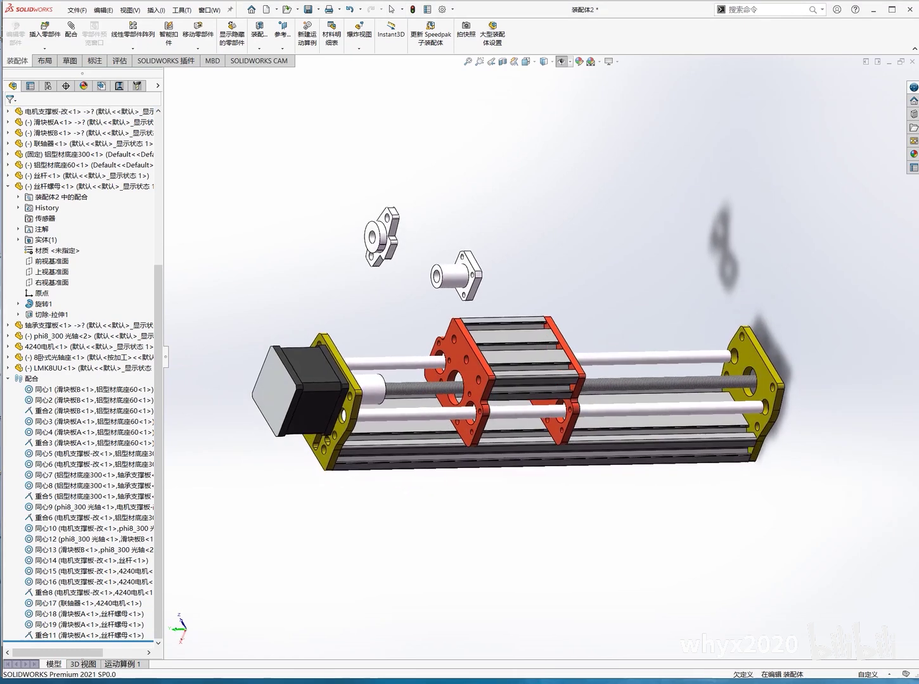
pyautogui.press('Left')
pyautogui.press('Left')
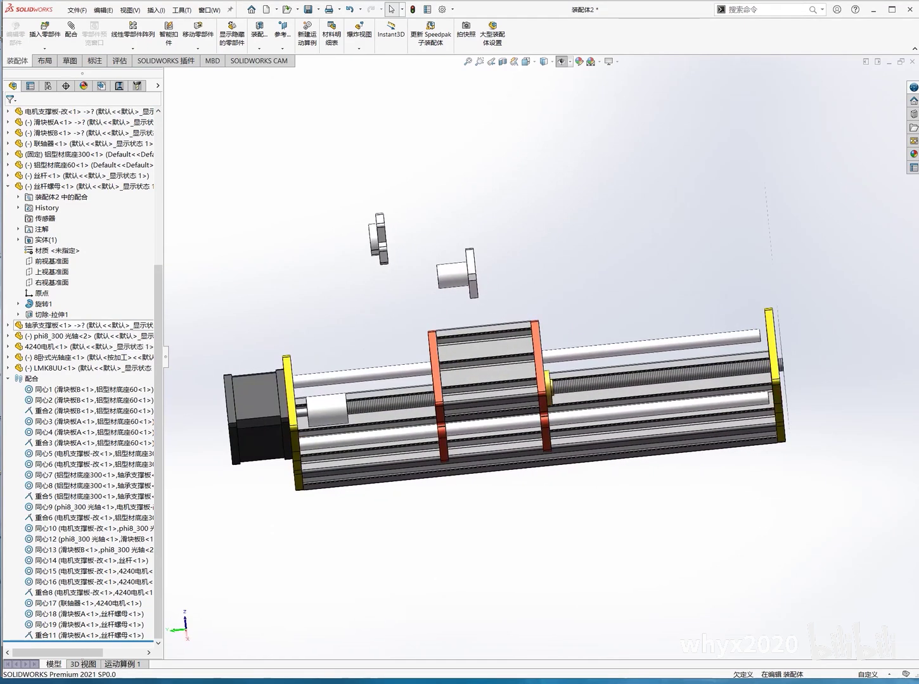
# Step: Copy and paste the LMK8UU bearing and 8卧式光轴座 support until there are four of each
pyautogui.click(453, 275)
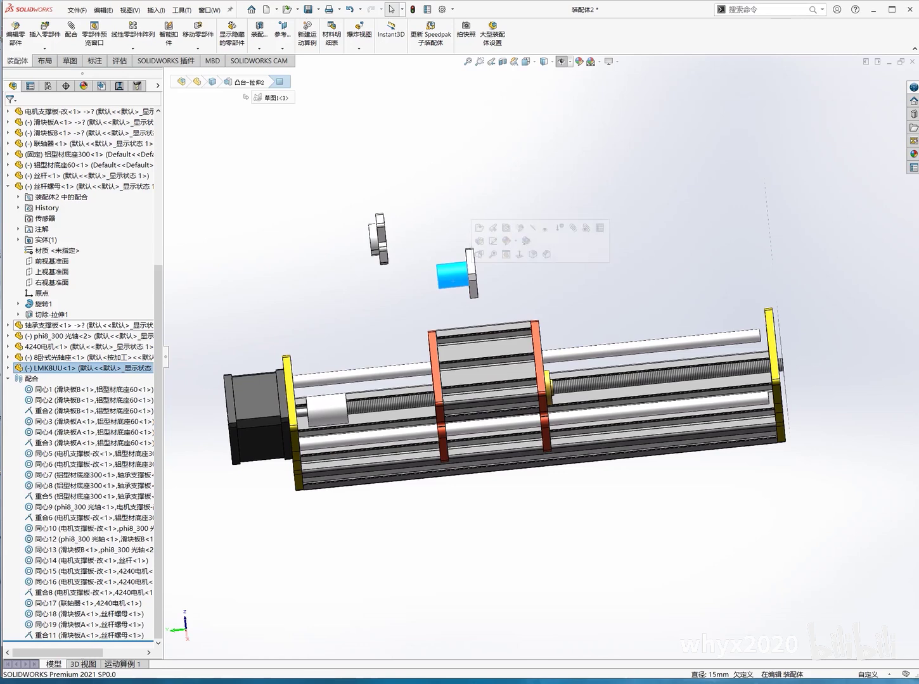
pyautogui.press('Right')
pyautogui.press('Right')
pyautogui.press('Right')
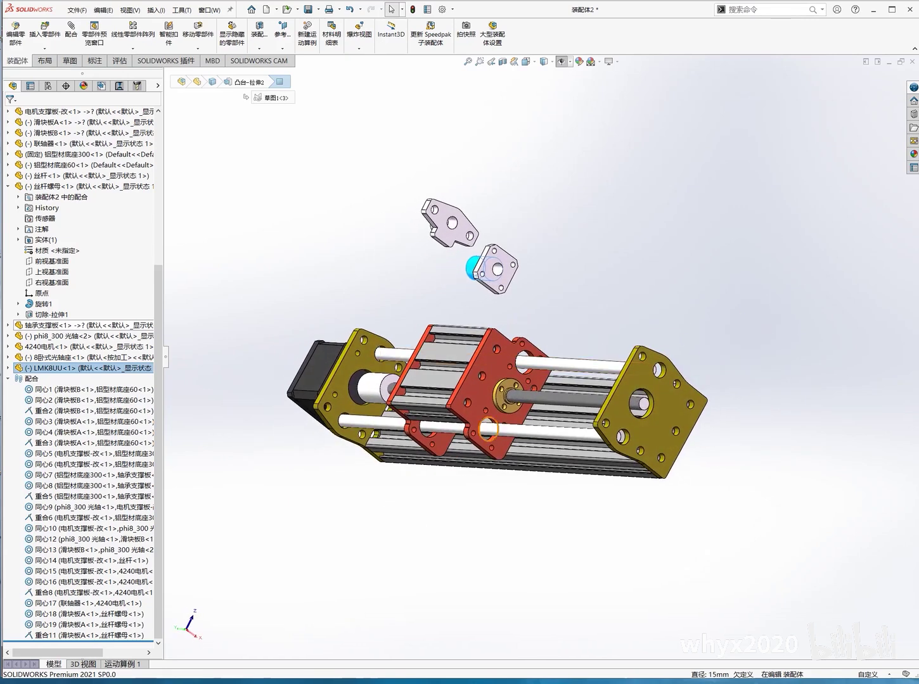
pyautogui.press('Left')
pyautogui.press('Left')
pyautogui.press('Left')
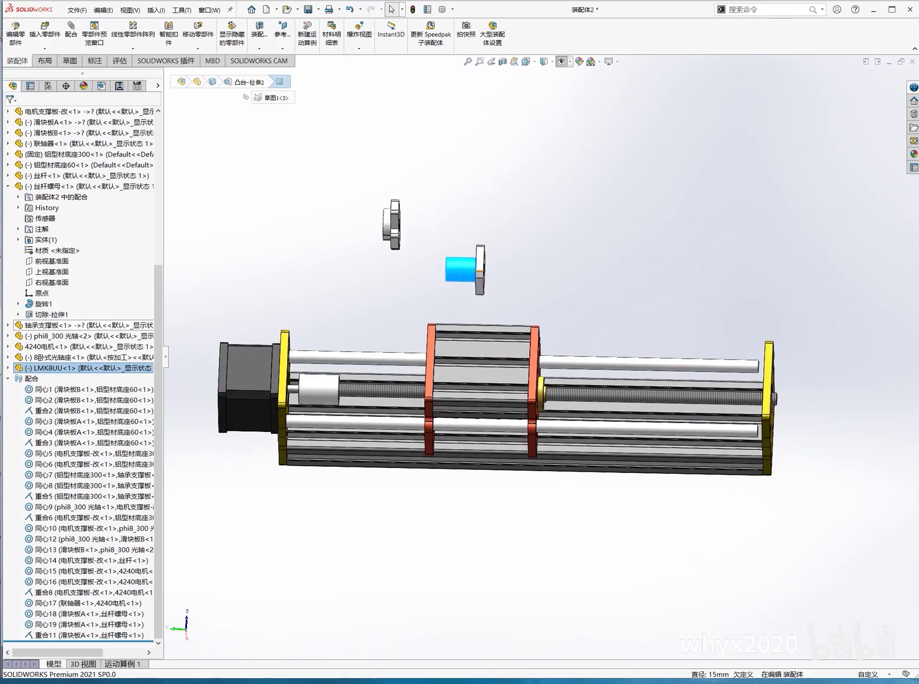
pyautogui.click(38, 369)
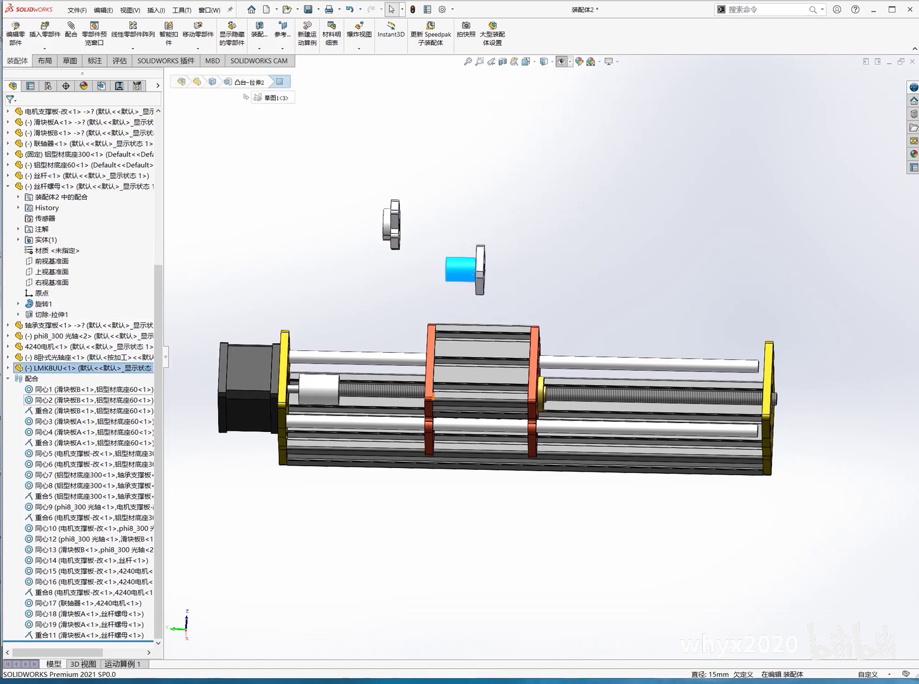
pyautogui.click(38, 369)
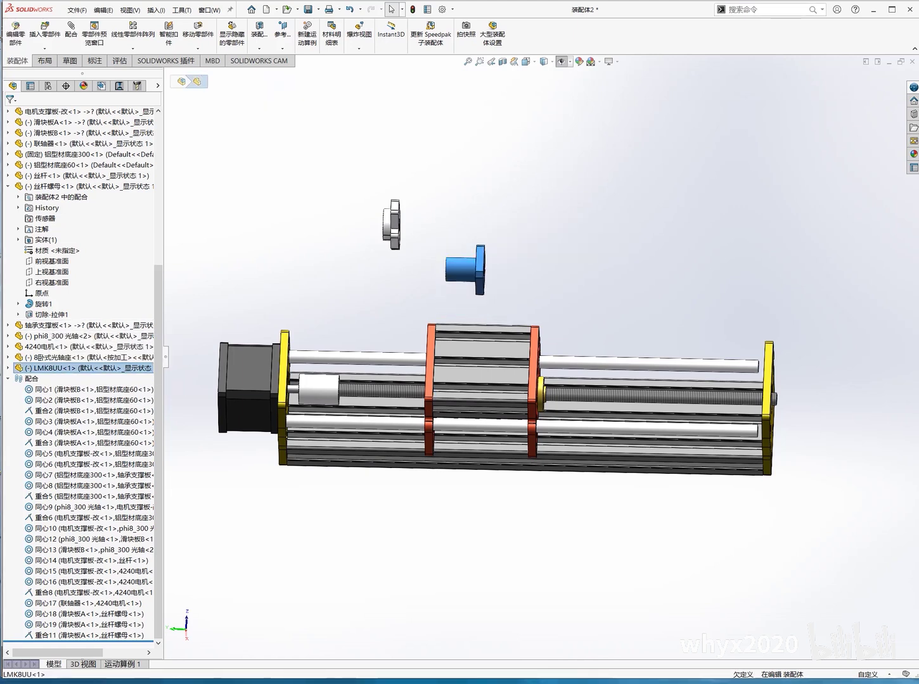
pyautogui.hotkey('ctrl', 'c')
pyautogui.hotkey('ctrl', 'v')
pyautogui.hotkey('ctrl', 'v')
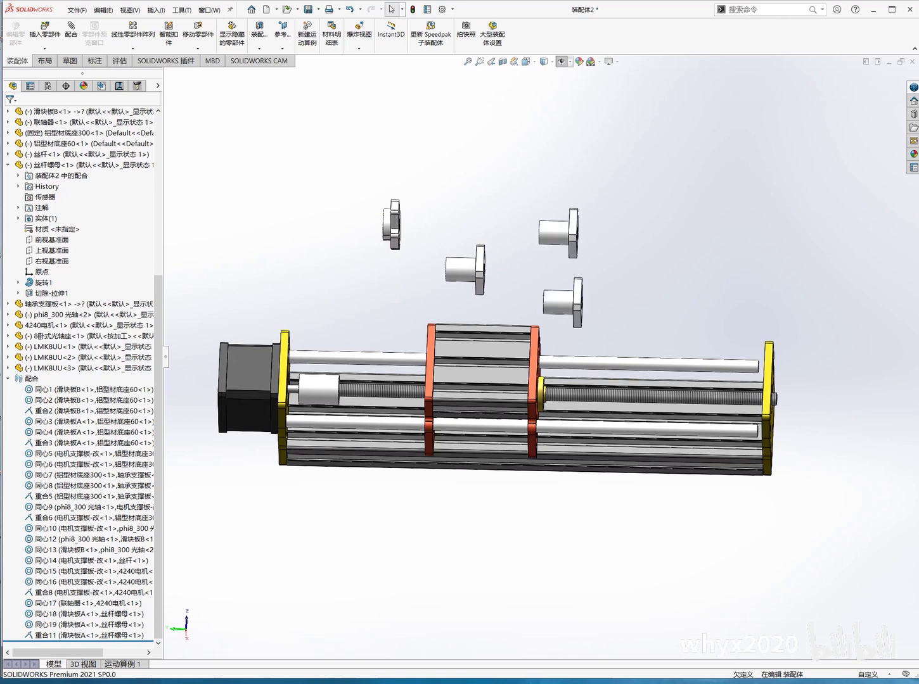
pyautogui.hotkey('ctrl', 'v')
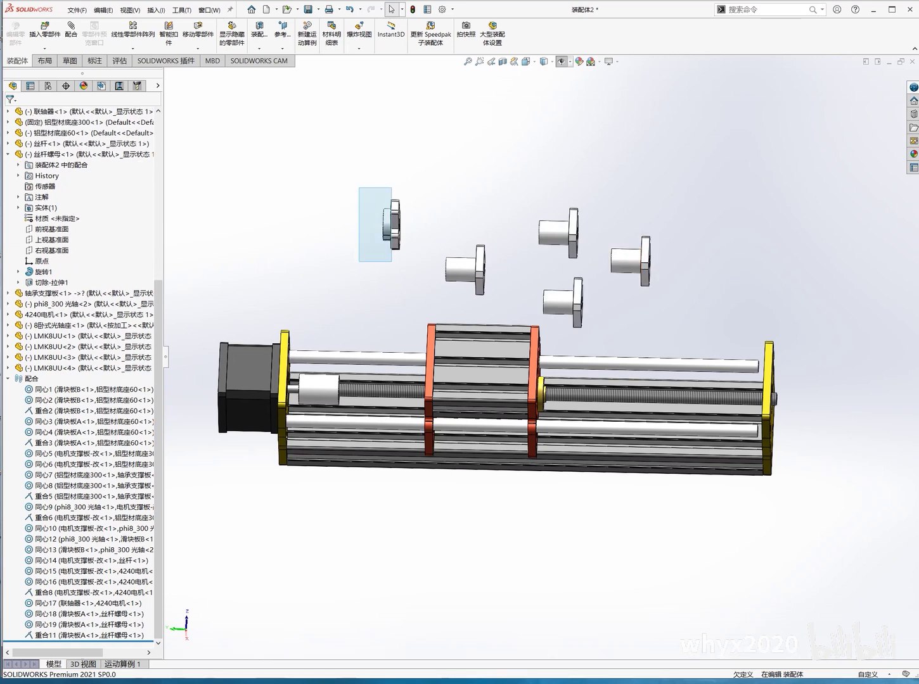
pyautogui.click(391, 229)
pyautogui.click(89, 325)
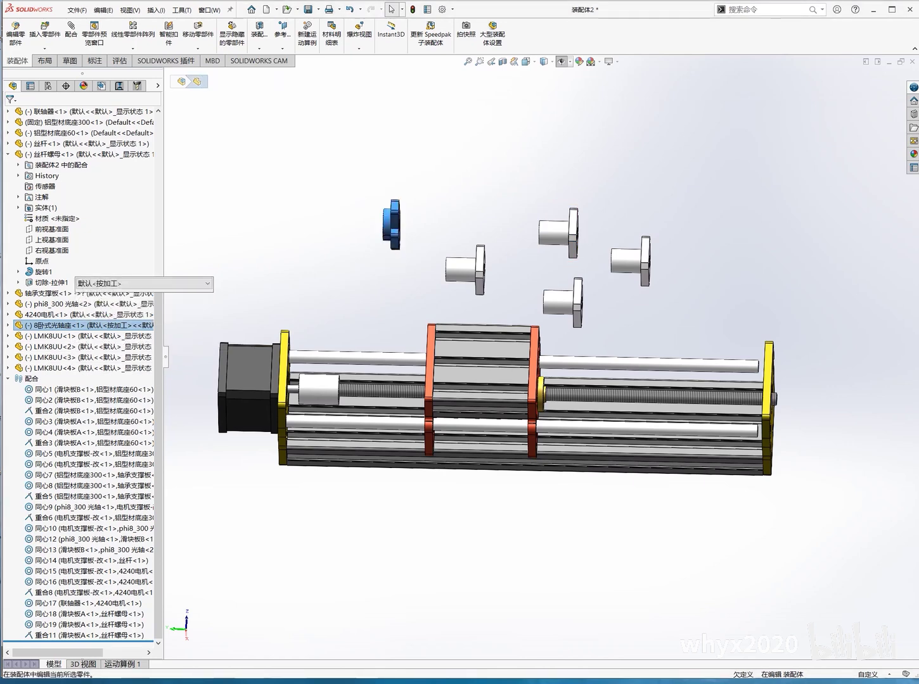
pyautogui.hotkey('ctrl', 'v')
pyautogui.hotkey('ctrl', 'v')
pyautogui.hotkey('ctrl', 'v')
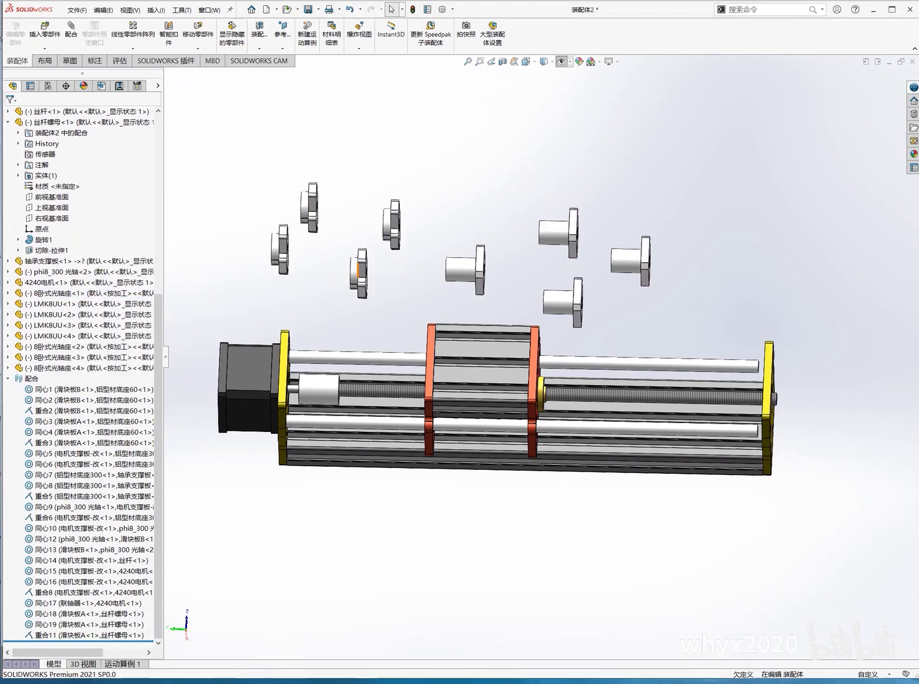
pyautogui.scroll(-3, 648, 168)
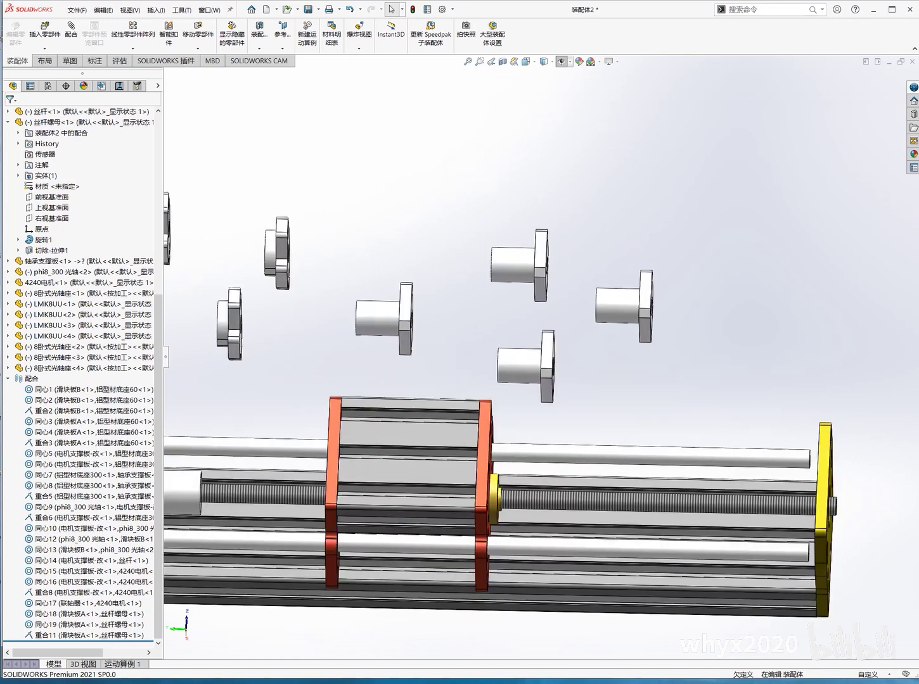
# Step: Zoom in on the loose bearings and select the bore face of LMK8UU<3>
pyautogui.moveTo(608, 396); pyautogui.dragTo(551, 400, button='middle')
pyautogui.click(550, 378)
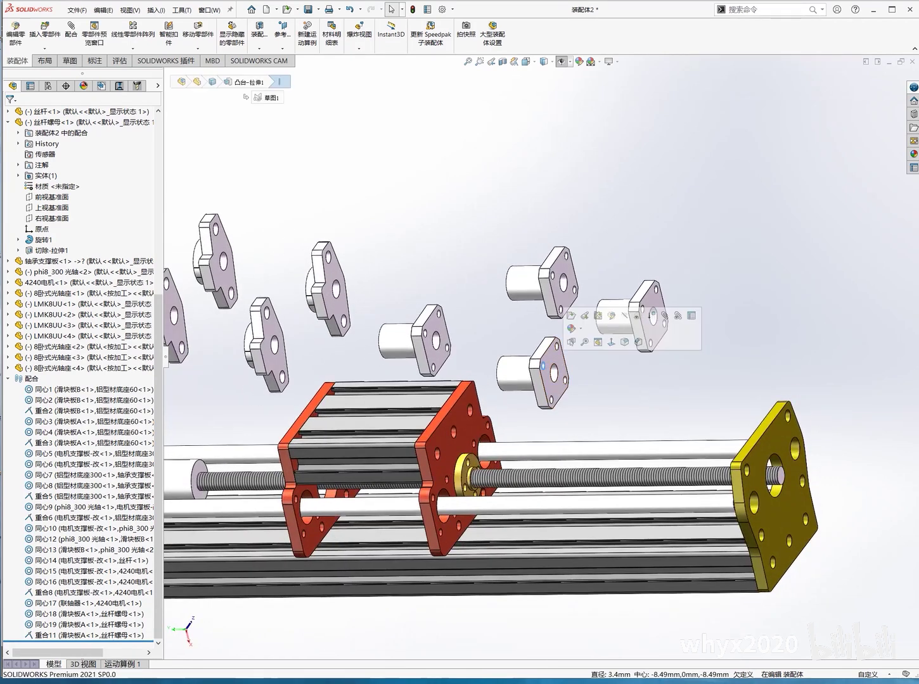
pyautogui.scroll(-3, 645, 461)
pyautogui.click(515, 334)
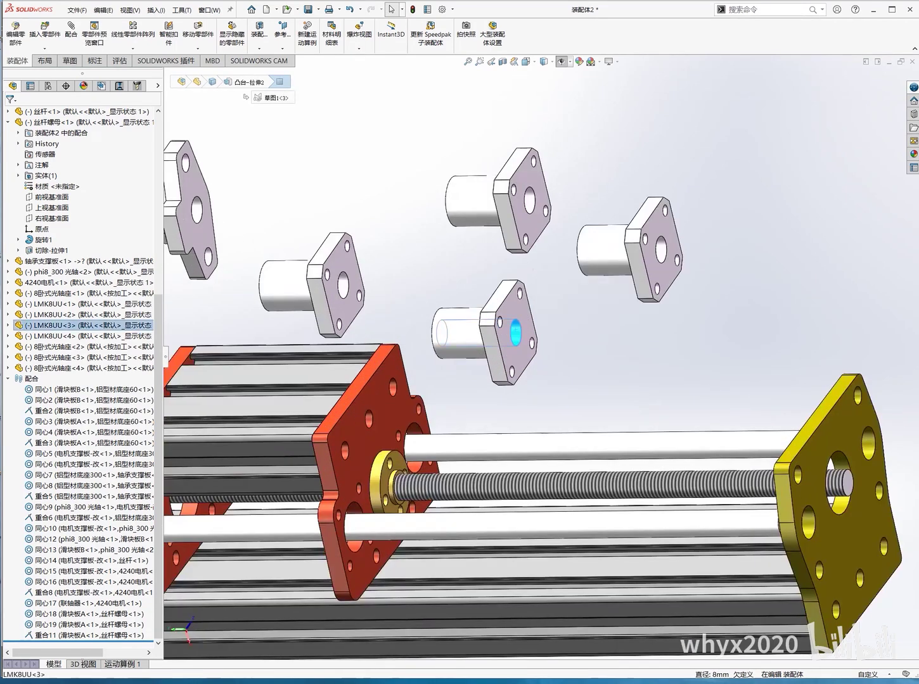
pyautogui.moveTo(515, 380); pyautogui.dragTo(456, 380, button='middle')
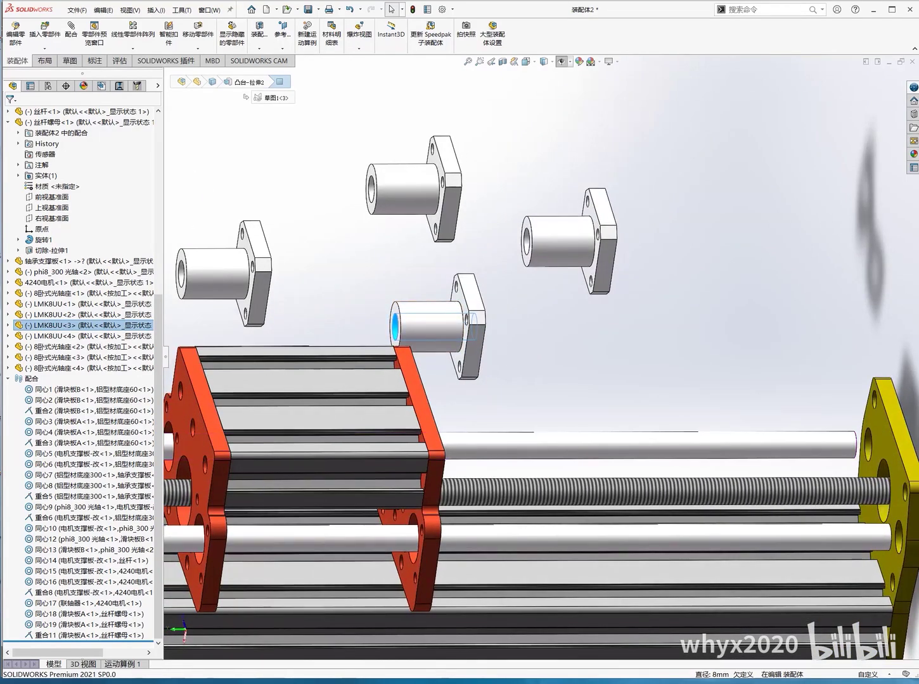
# Step: Mate LMK8UU<3> concentric on its shaft and coincident with slider plate A
pyautogui.click(71, 29)
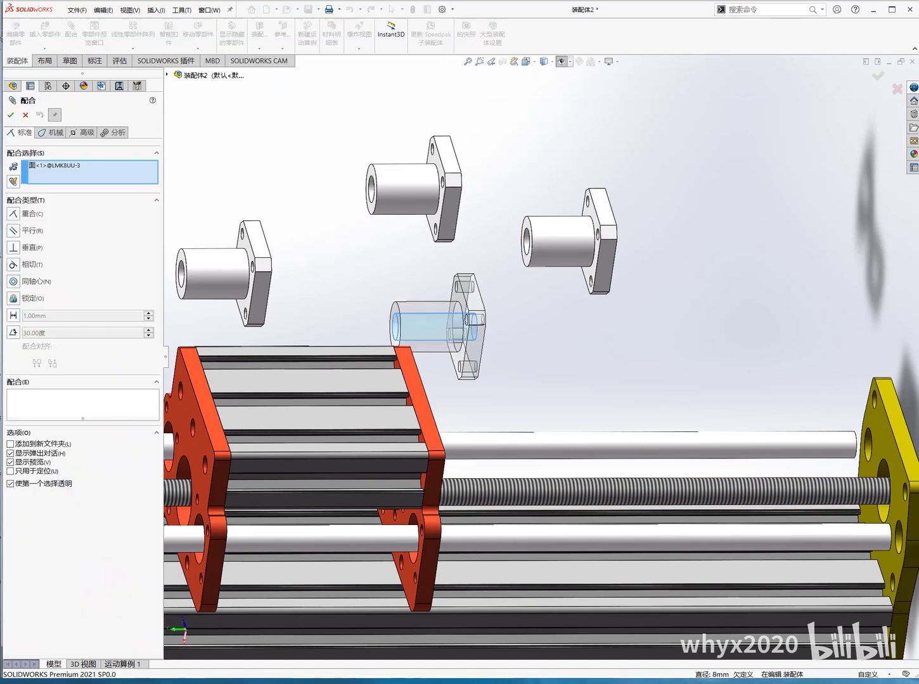
pyautogui.click(455, 545)
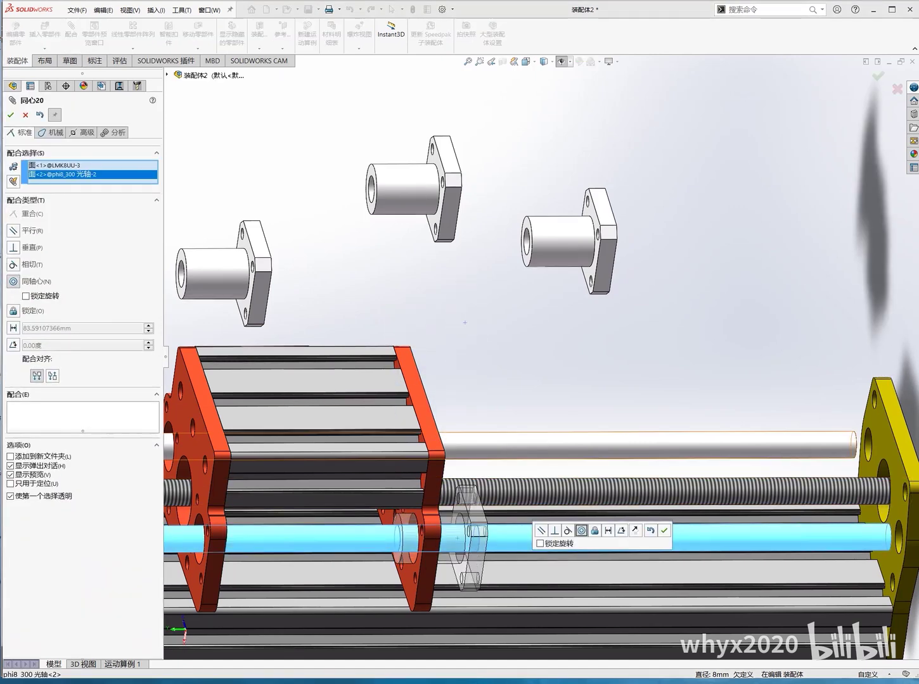
pyautogui.click(656, 529)
pyautogui.moveTo(457, 380)
pyautogui.mouseDown(button='middle')
pyautogui.moveTo(425, 355)
pyautogui.moveTo(423, 253)
pyautogui.moveTo(380, 354)
pyautogui.mouseUp(button='middle')
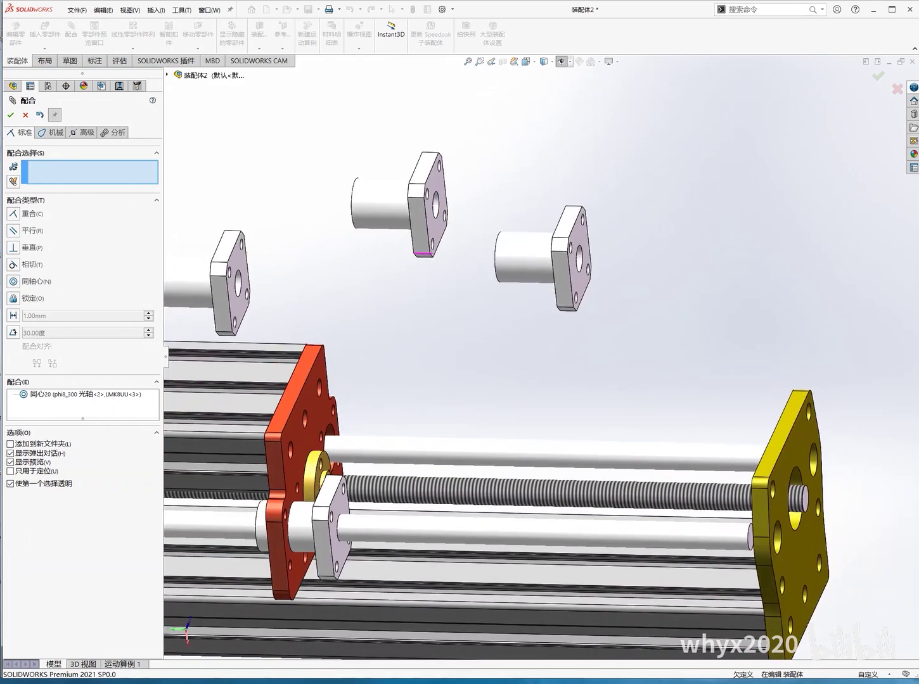
pyautogui.click(296, 489)
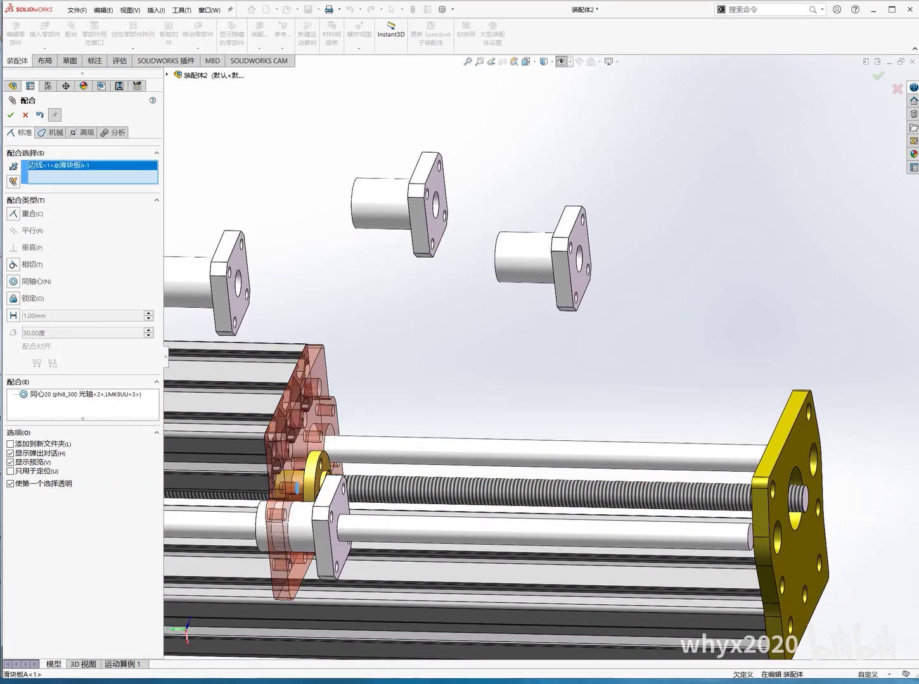
pyautogui.moveTo(296, 489)
pyautogui.mouseDown(button='middle')
pyautogui.moveTo(396, 487)
pyautogui.moveTo(456, 431)
pyautogui.moveTo(482, 431)
pyautogui.mouseUp(button='middle')
pyautogui.click(399, 487)
pyautogui.press('Return')
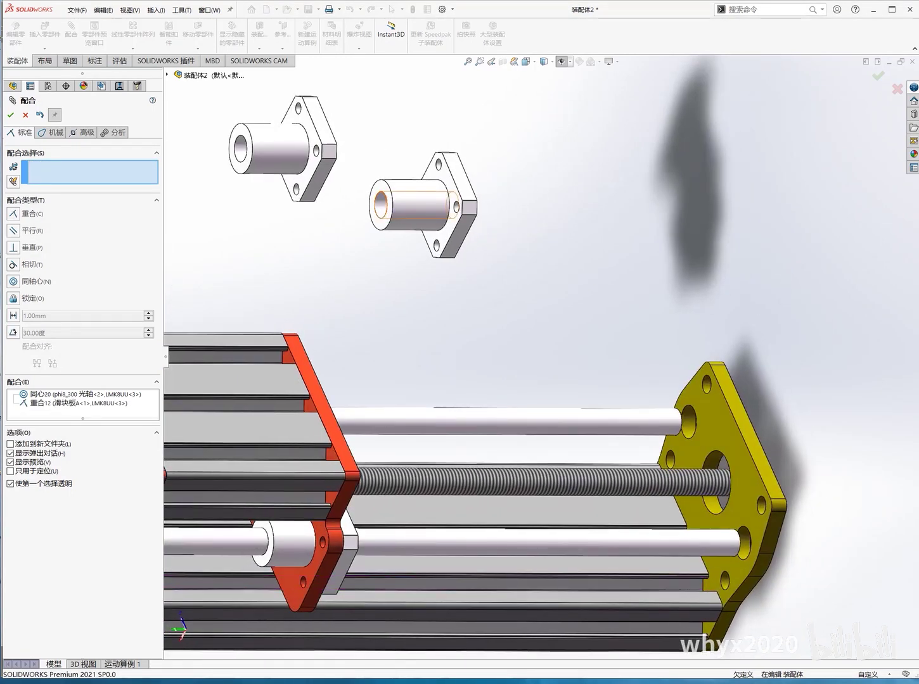
# Step: Mate LMK8UU<4> concentric on the upper shaft and flush against slider plate A
pyautogui.click(380, 206)
pyautogui.click(415, 422)
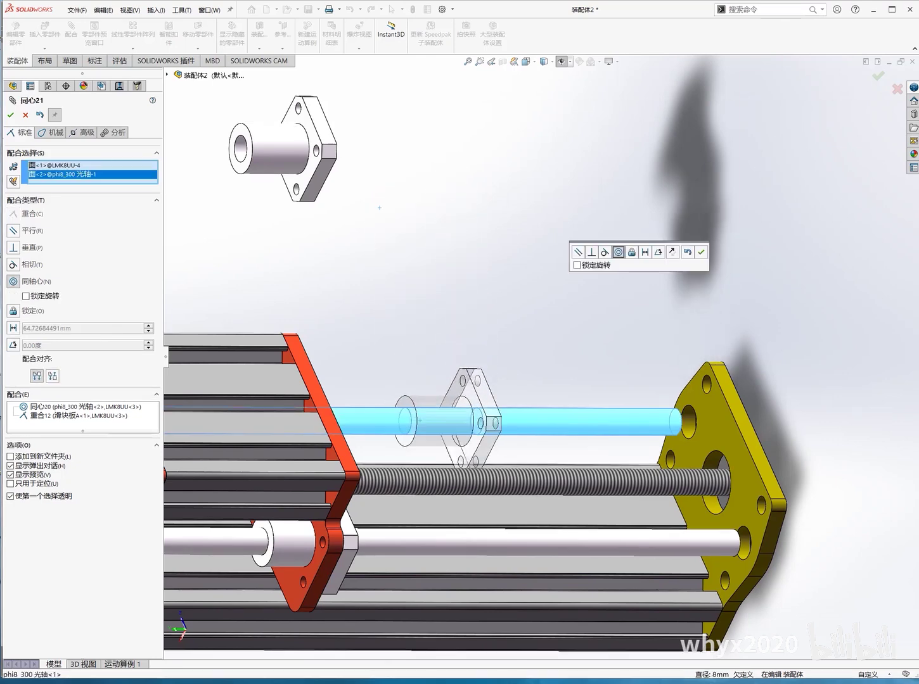
pyautogui.press('Return')
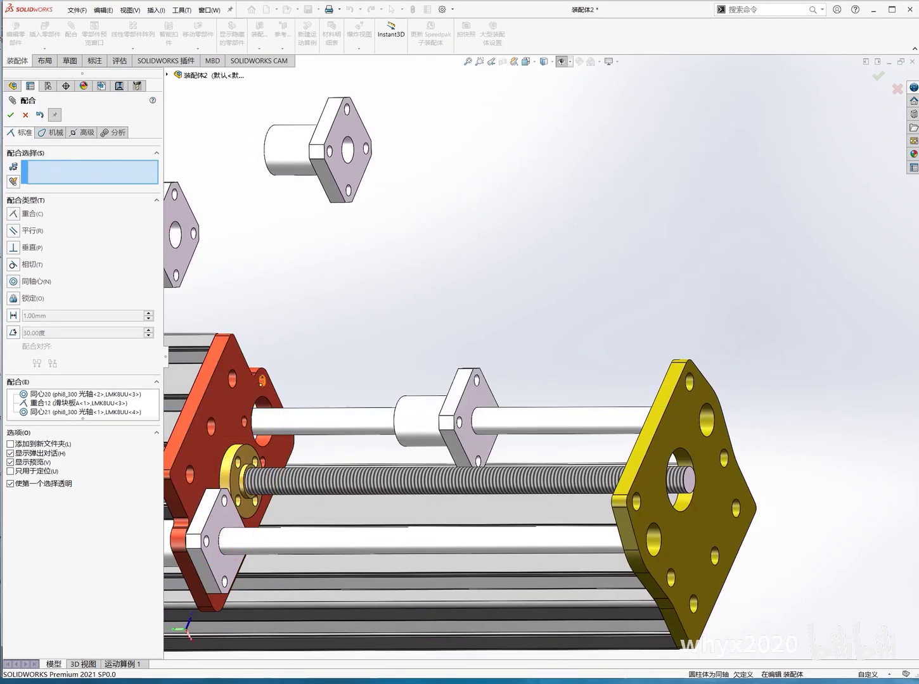
pyautogui.click(262, 380)
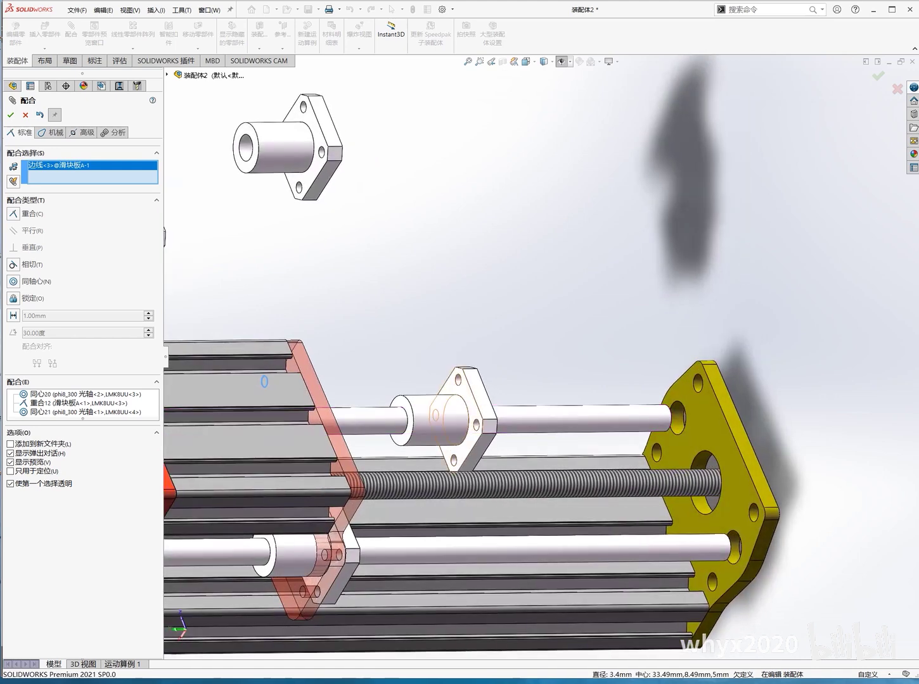
pyautogui.click(458, 381)
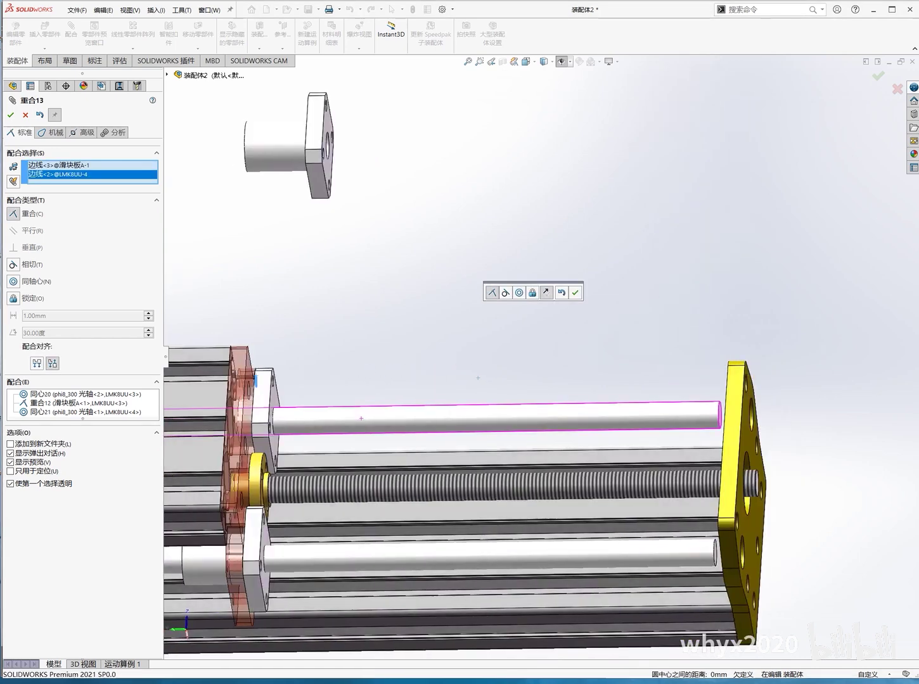
pyautogui.press('Return')
# Step: Mate LMK8UU<1> concentric on the upper shaft and pick slider plate B's edge for seating
pyautogui.press('f')
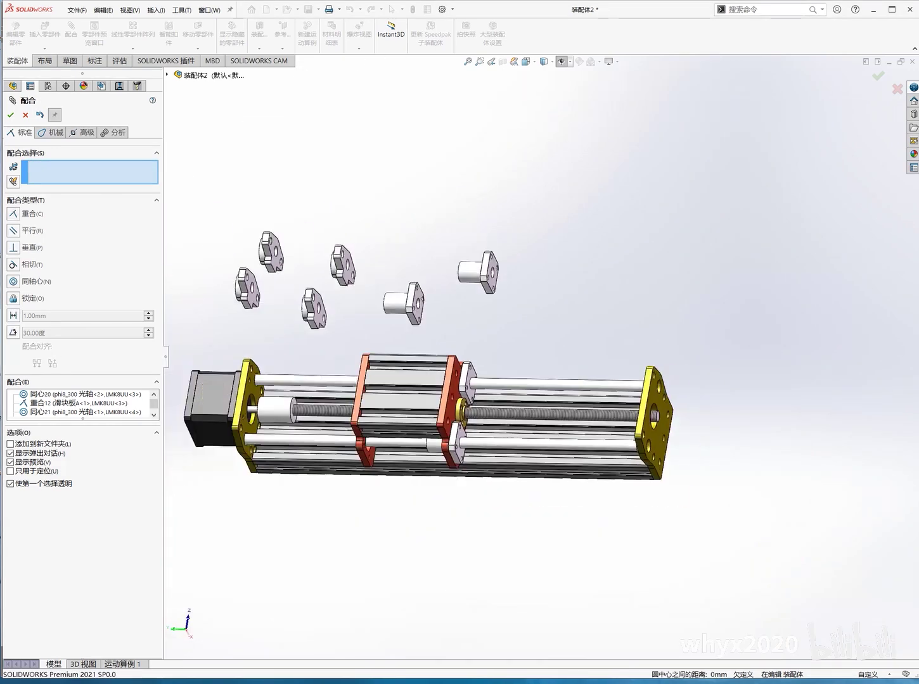
pyautogui.press('Left')
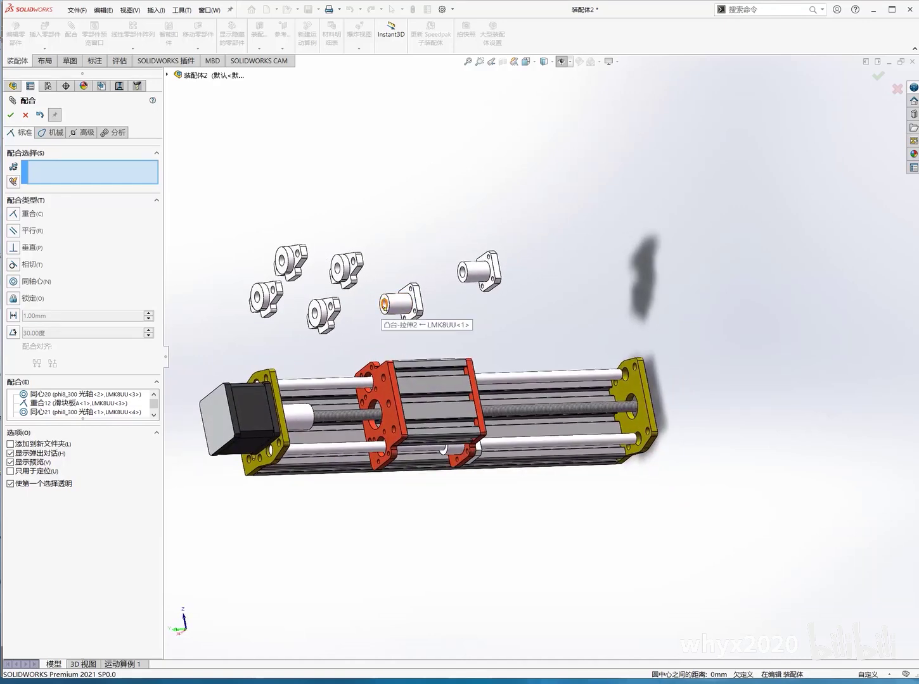
pyautogui.click(386, 305)
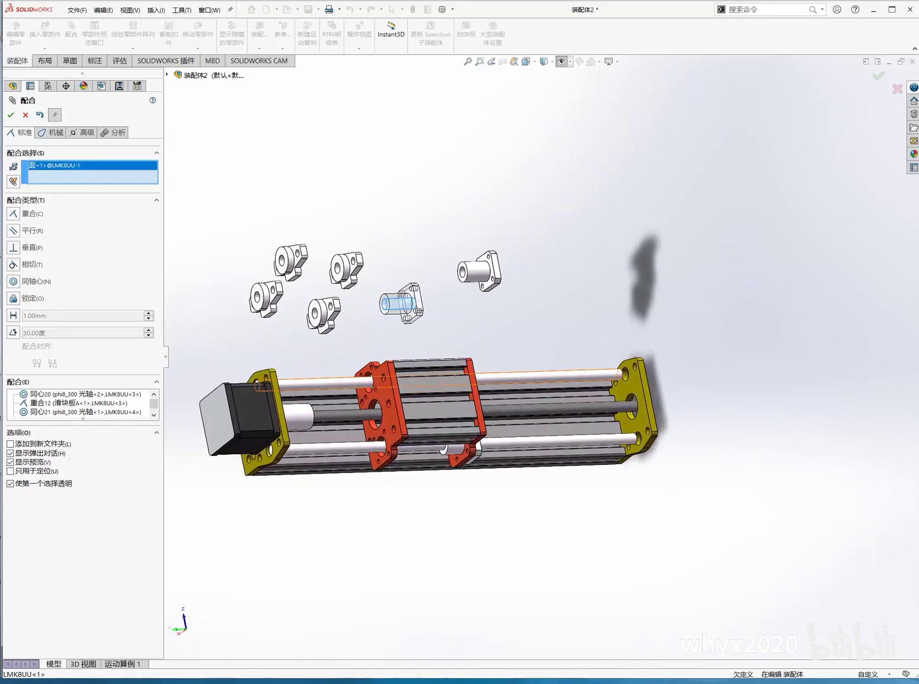
pyautogui.click(380, 382)
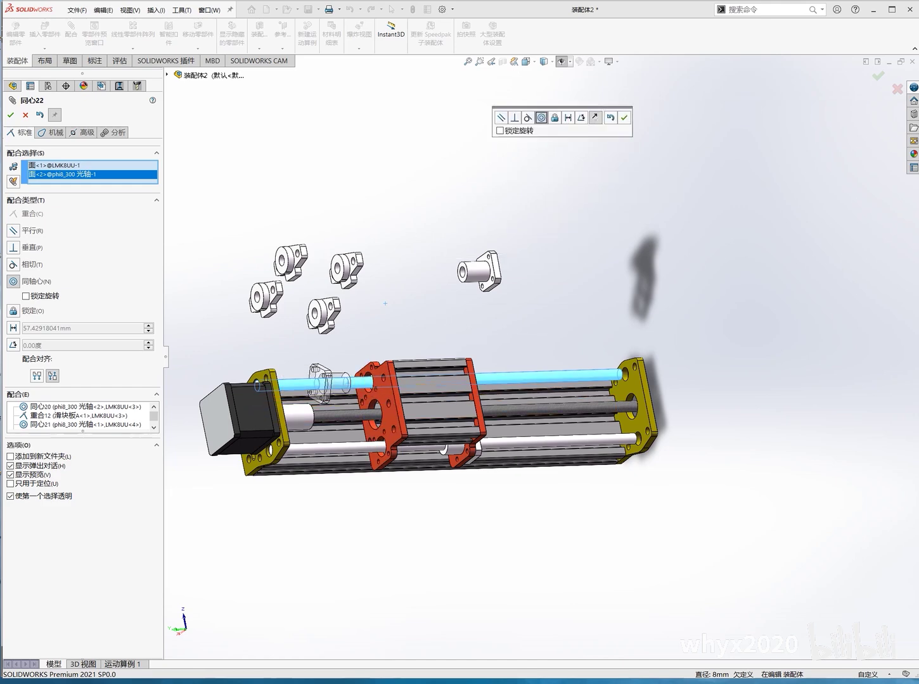
pyautogui.scroll(-2, 170, 369)
pyautogui.scroll(-2, 380, 480)
pyautogui.press('Return')
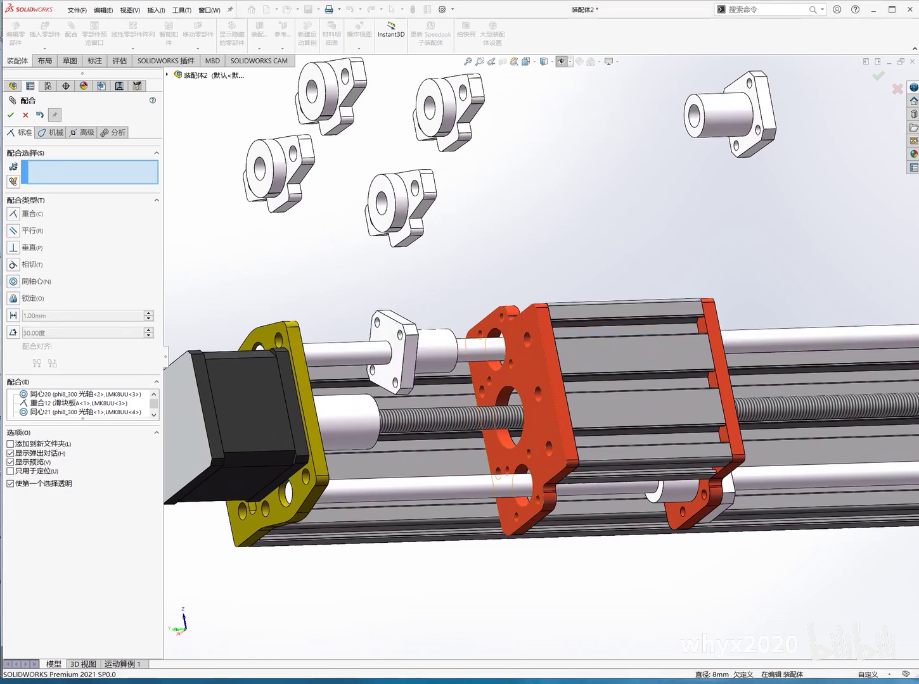
pyautogui.click(502, 318)
pyautogui.moveTo(502, 318); pyautogui.dragTo(431, 331, button='middle')
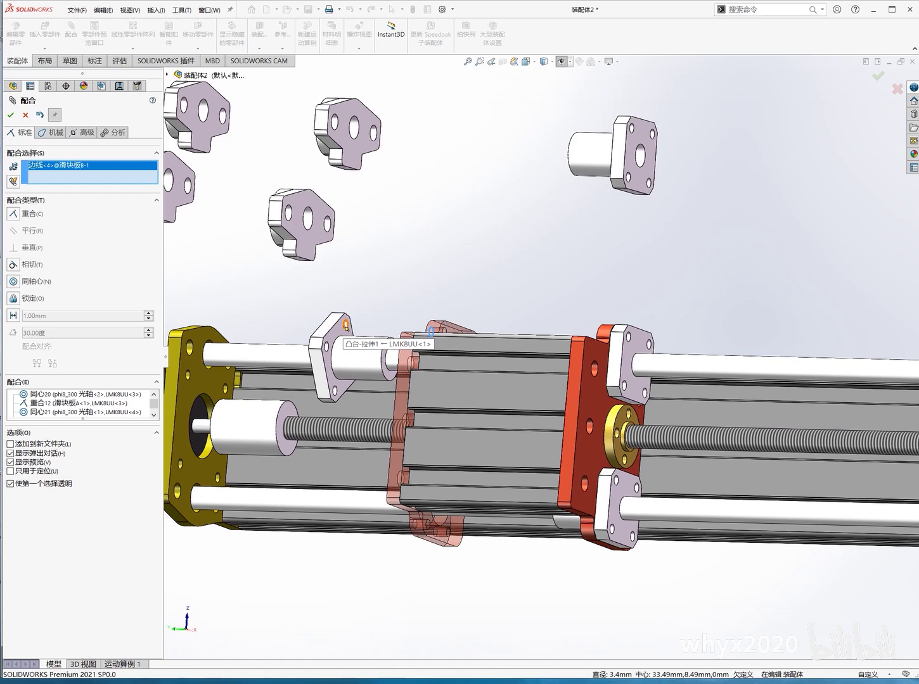
# Step: Seat LMK8UU<1> flush on slider plate B and mate LMK8UU<2> concentric on the lower shaft
pyautogui.click(345, 326)
pyautogui.moveTo(345, 326); pyautogui.dragTo(550, 492, button='middle')
pyautogui.press('Return')
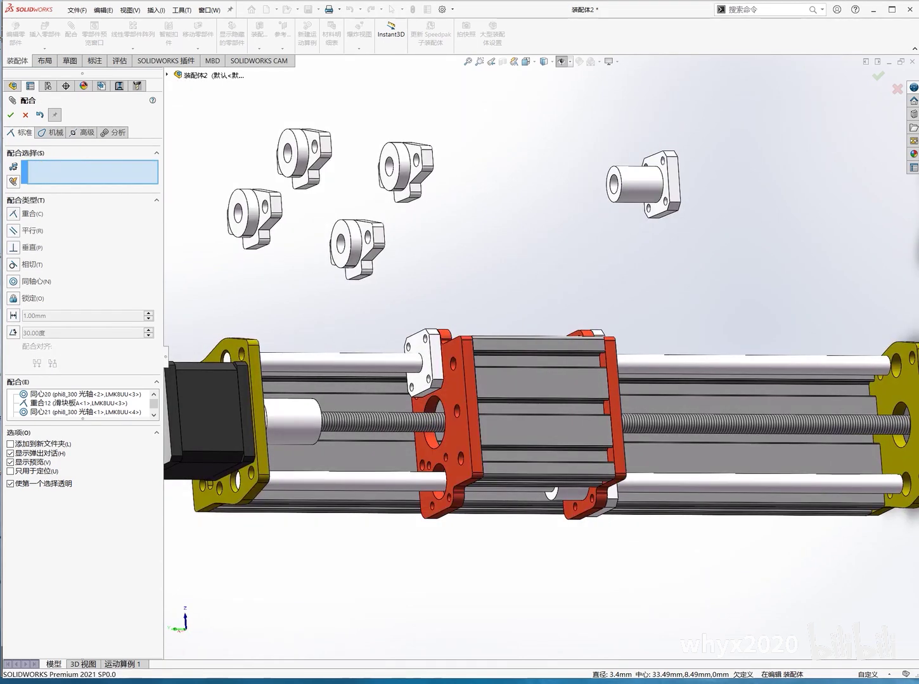
pyautogui.click(613, 192)
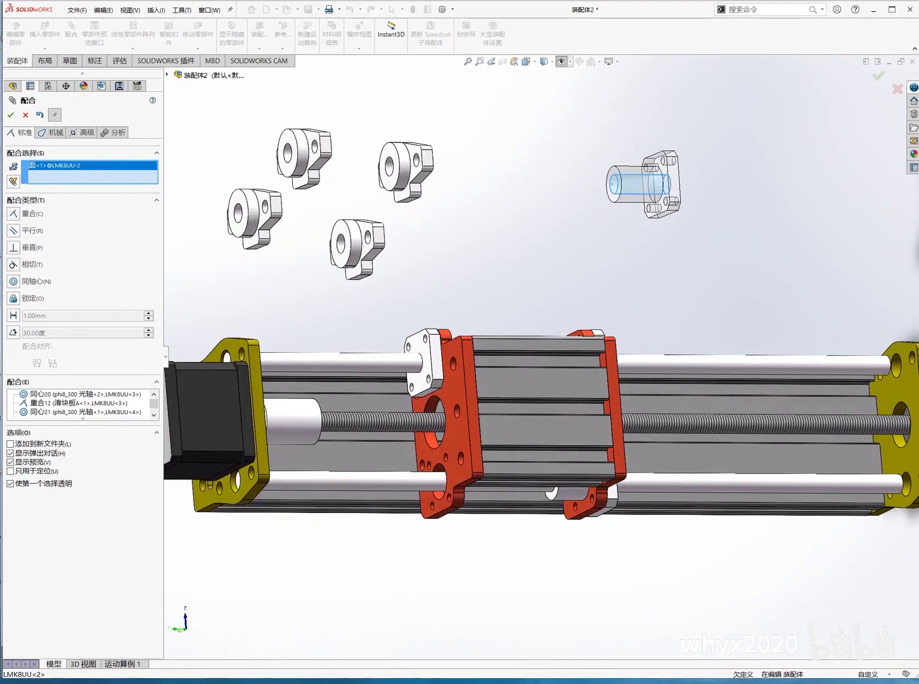
pyautogui.click(362, 484)
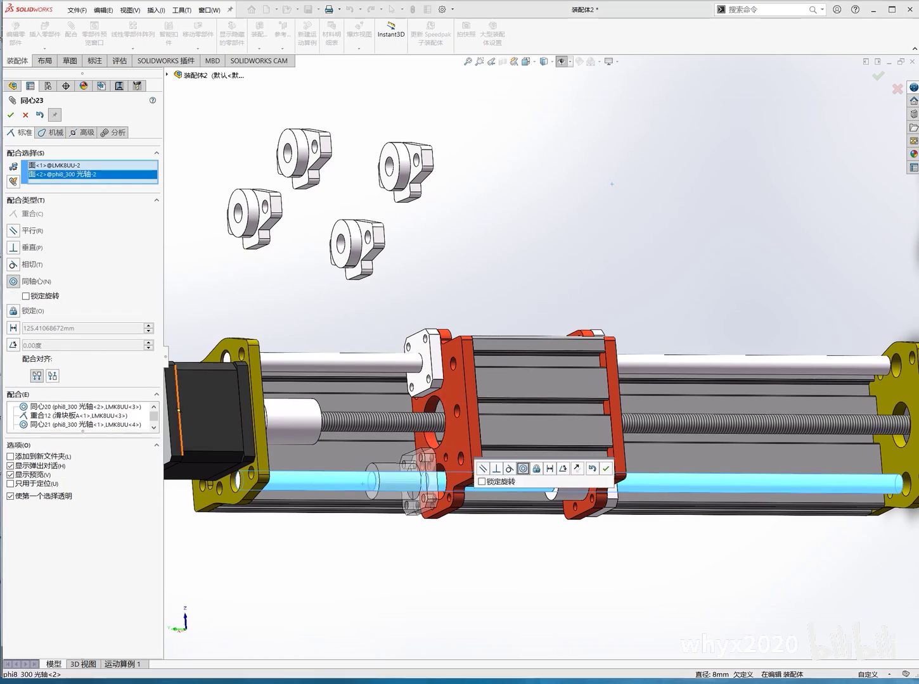
pyautogui.press('Return')
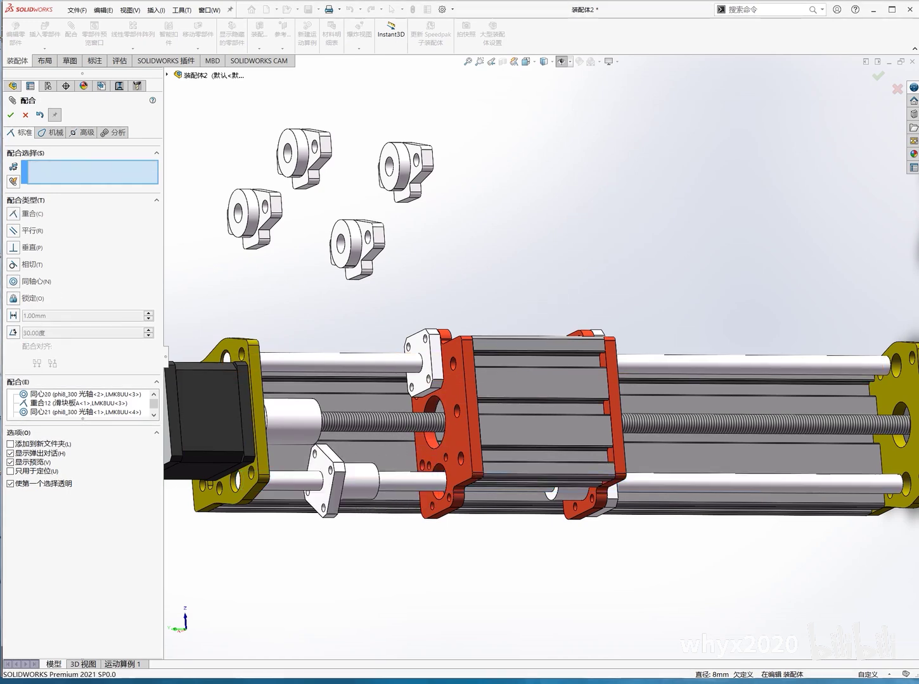
# Step: Seat LMK8UU<2>'s flange coincident with the carriage plate
pyautogui.press('Left')
pyautogui.press('Left')
pyautogui.press('Left')
pyautogui.press('Left')
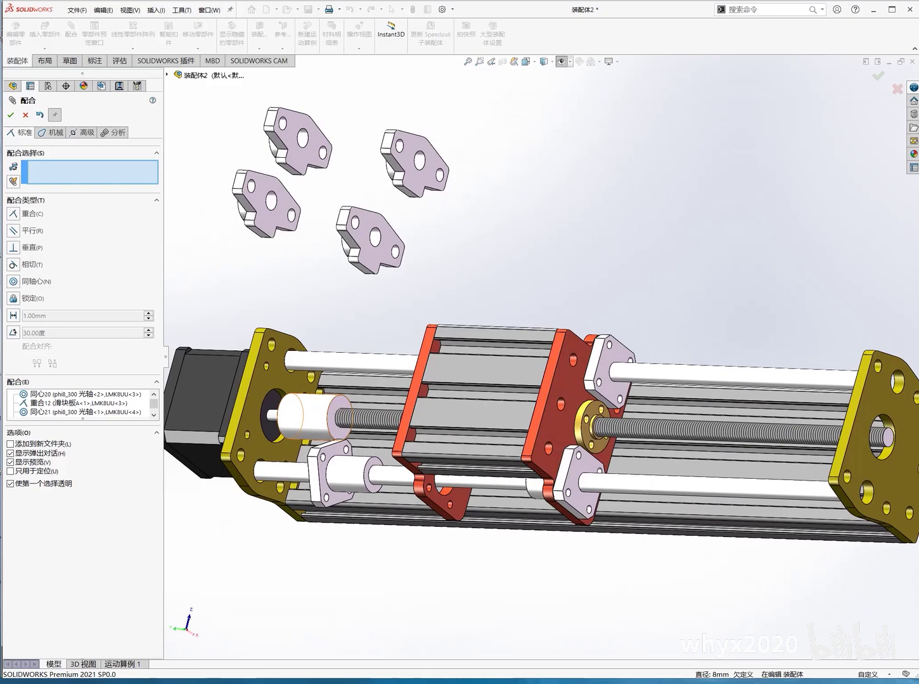
pyautogui.click(322, 456)
pyautogui.press('Left')
pyautogui.press('Left')
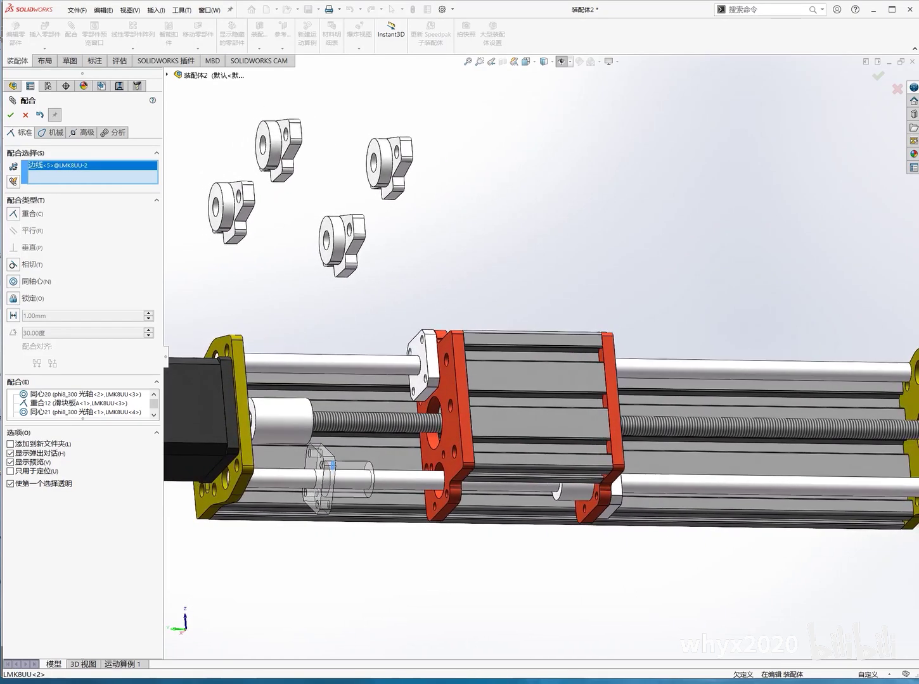
pyautogui.press('Left')
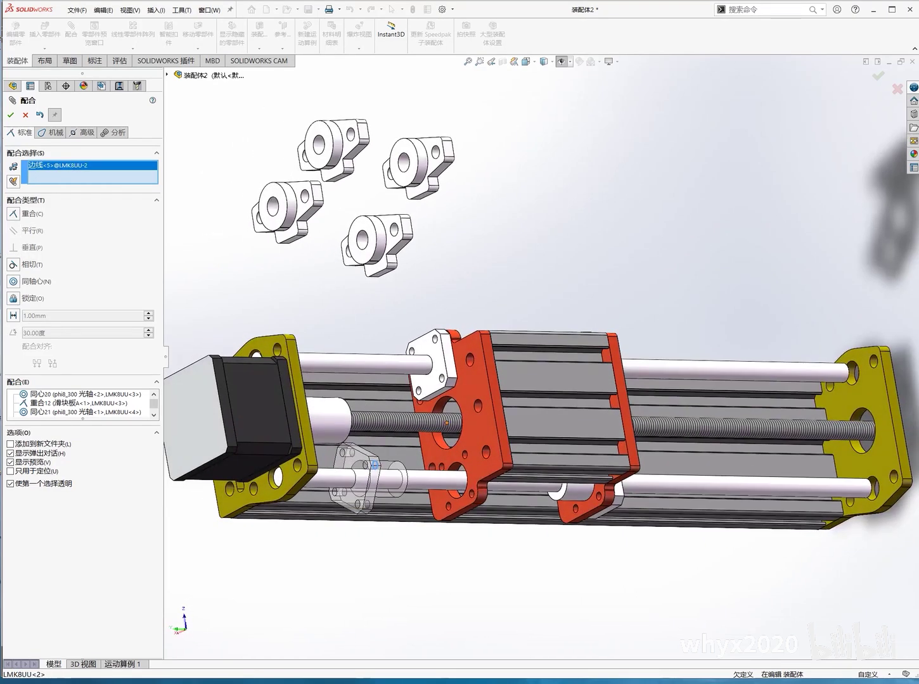
pyautogui.click(472, 495)
pyautogui.click(519, 548)
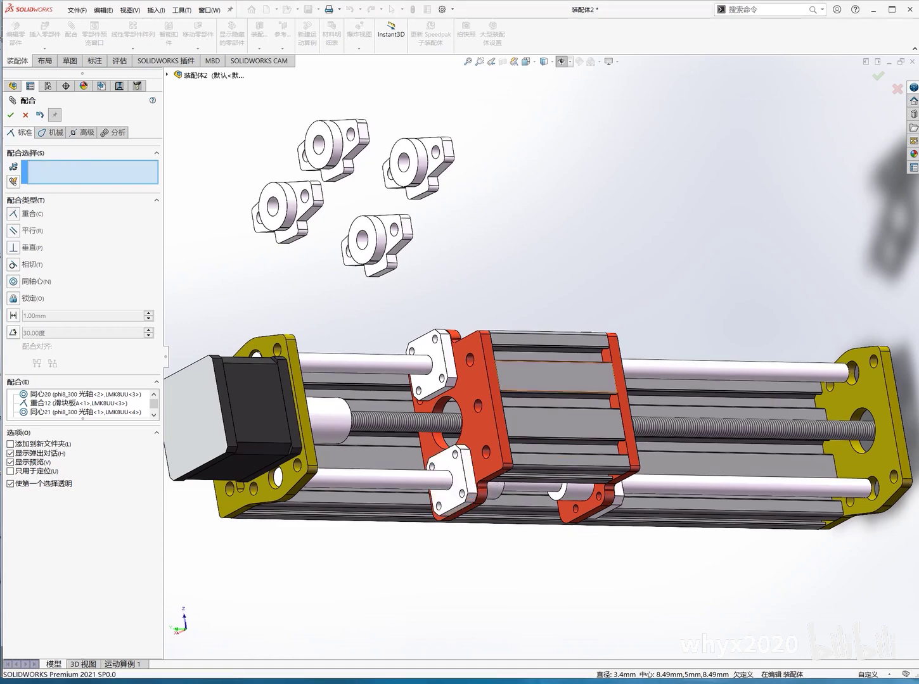
# Step: Zoom to fit and rotate to a side view showing the full slide
pyautogui.scroll(-3, 760, 330)
pyautogui.press('f')
pyautogui.press('Down')
pyautogui.press('Down')
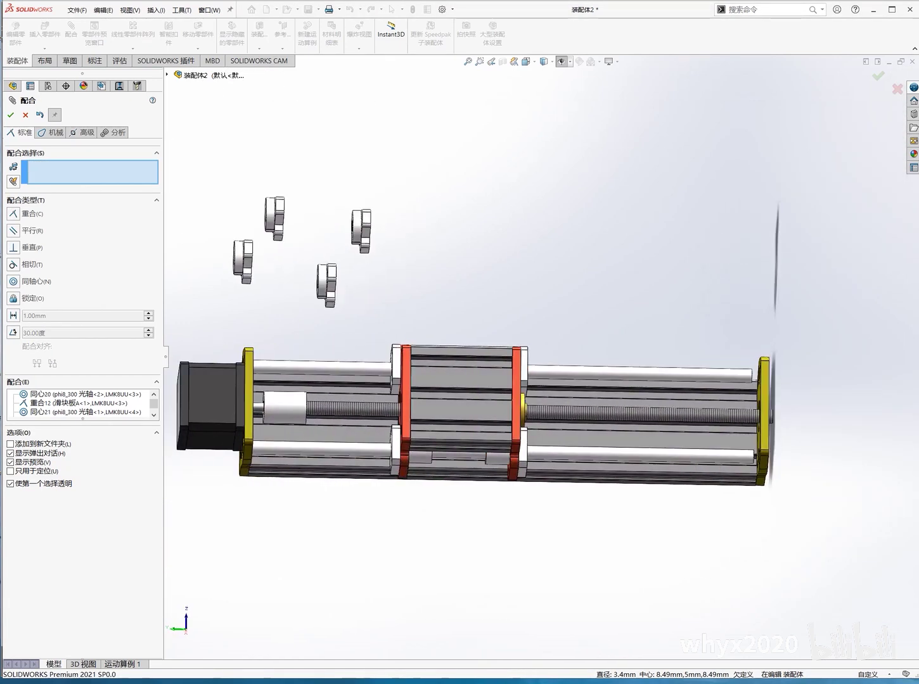
pyautogui.press('Left')
pyautogui.press('Left')
pyautogui.press('Left')
pyautogui.press('Left')
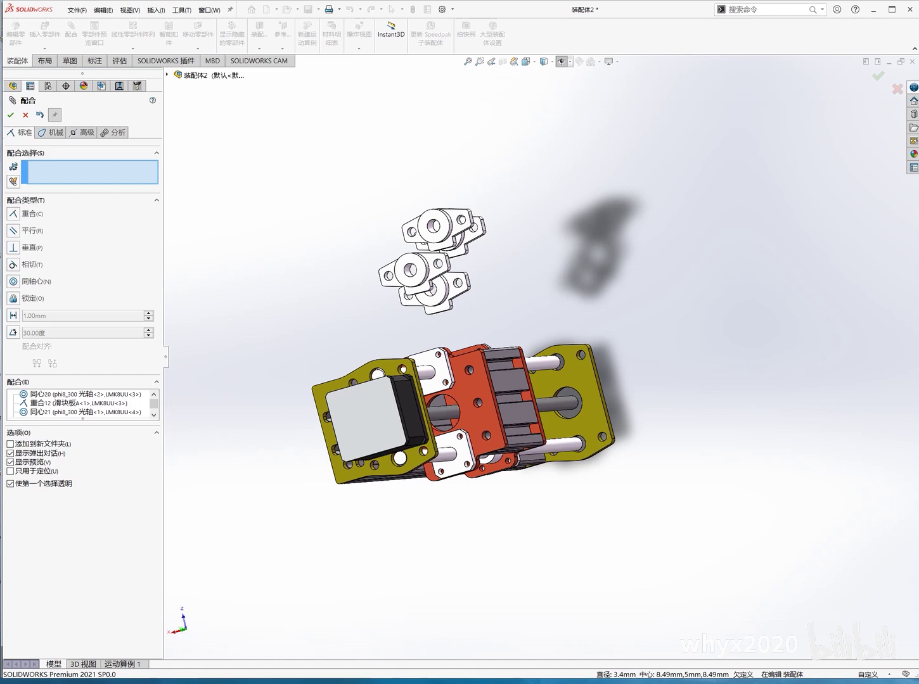
pyautogui.press('Right')
pyautogui.press('Right')
pyautogui.press('Right')
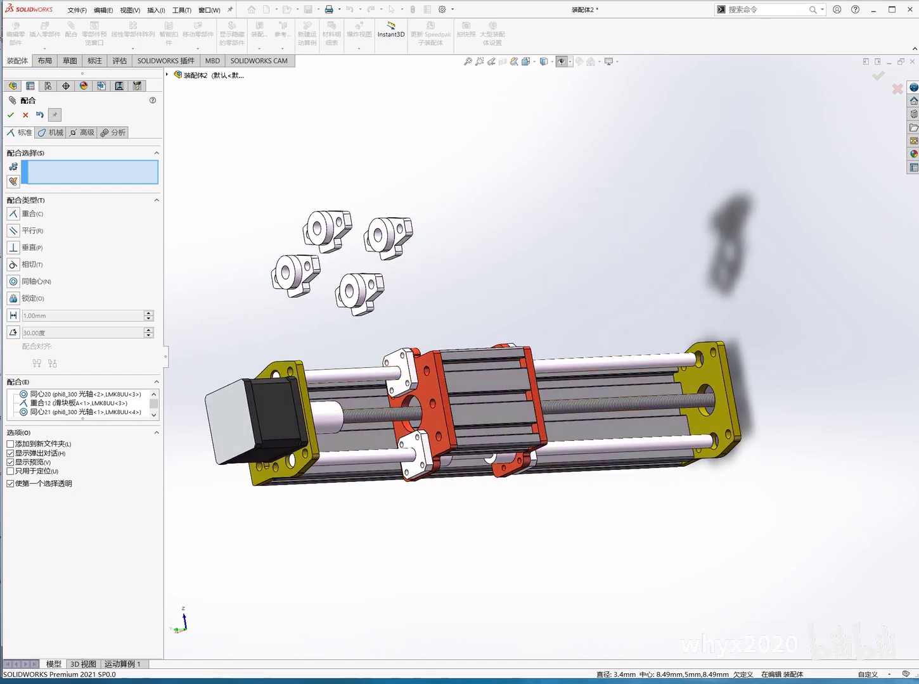
# Step: Rotate the reference 装配体1.SLDASM in eDrawings Pro to inspect the shaft supports at both ends
pyautogui.hotkey('alt', 'Tab')
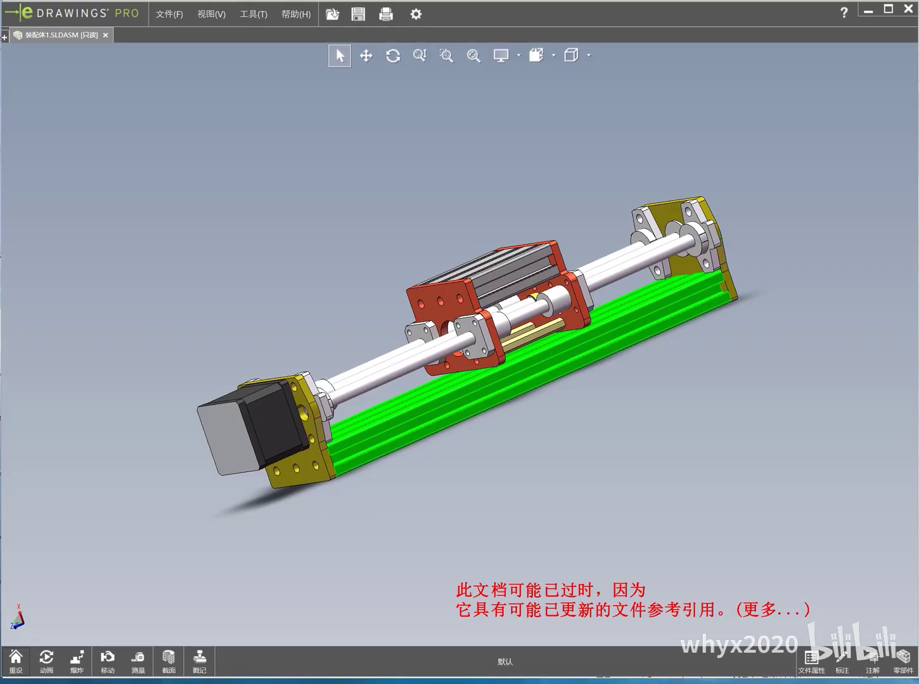
pyautogui.press('Down')
pyautogui.press('Down')
pyautogui.press('Down')
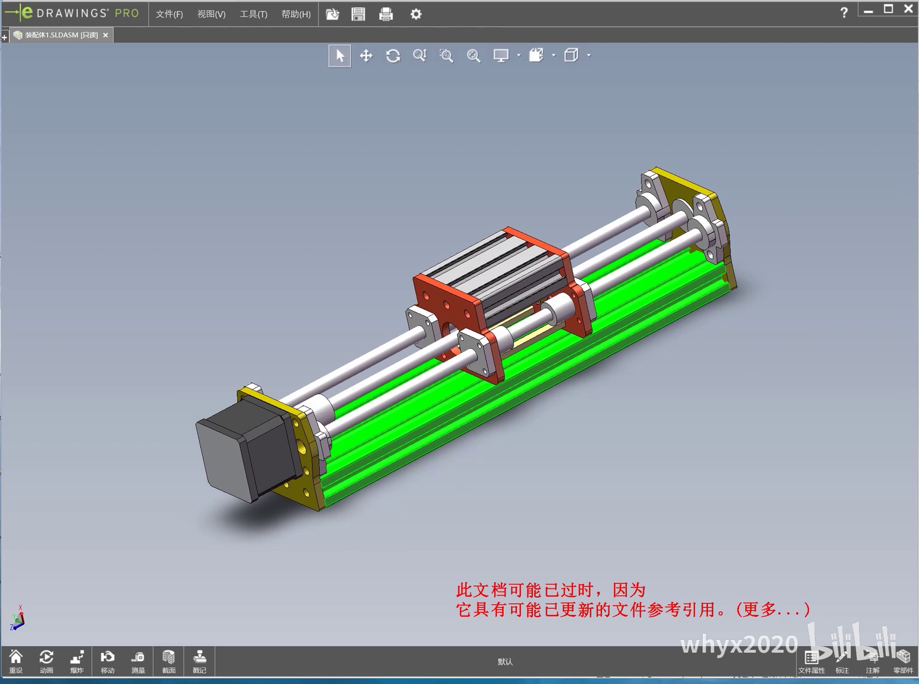
pyautogui.press('Left')
pyautogui.press('Right')
pyautogui.press('Left')
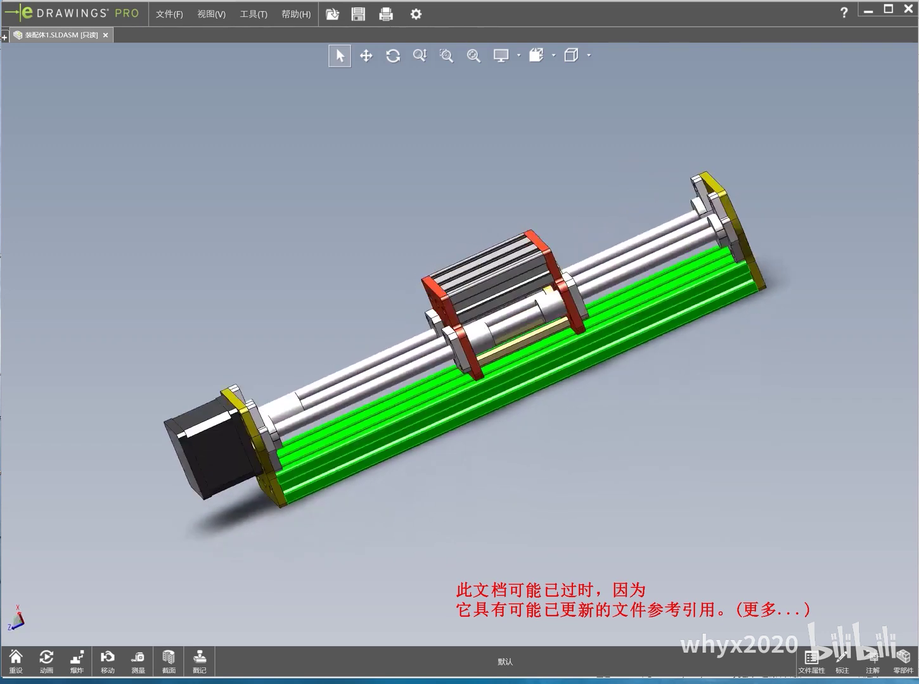
pyautogui.press('Right')
pyautogui.press('Left')
pyautogui.press('Left')
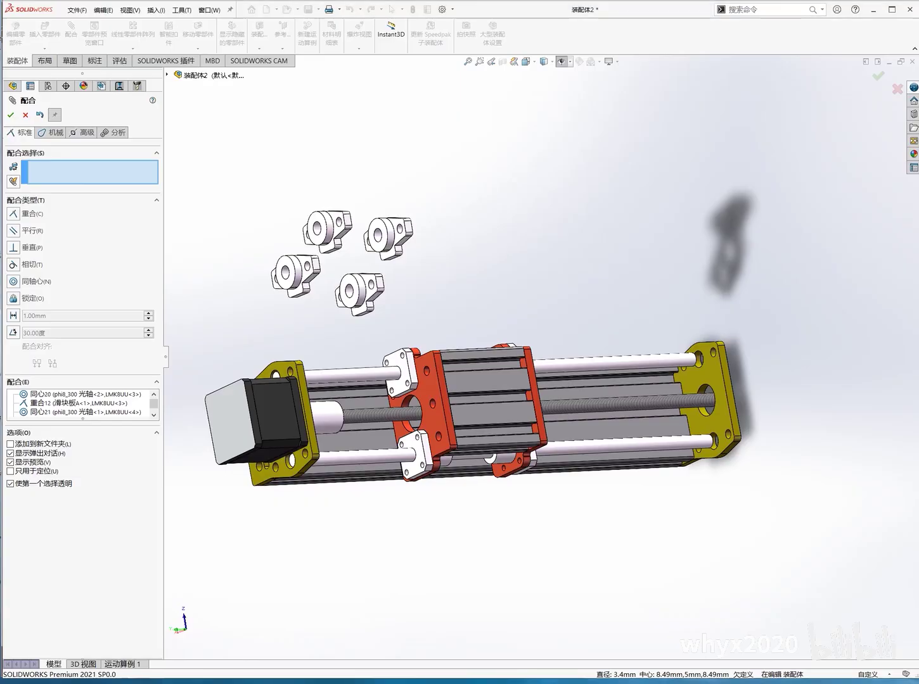
# Step: Mate a bearing block's bore concentric with its guide shaft
pyautogui.press('Up')
pyautogui.press('Left')
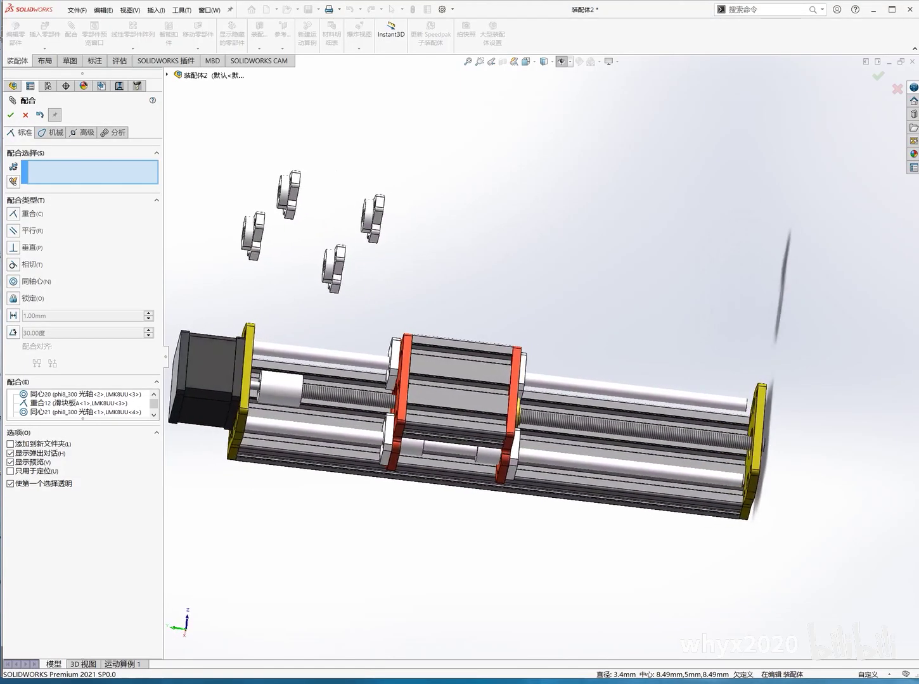
pyautogui.press('Right')
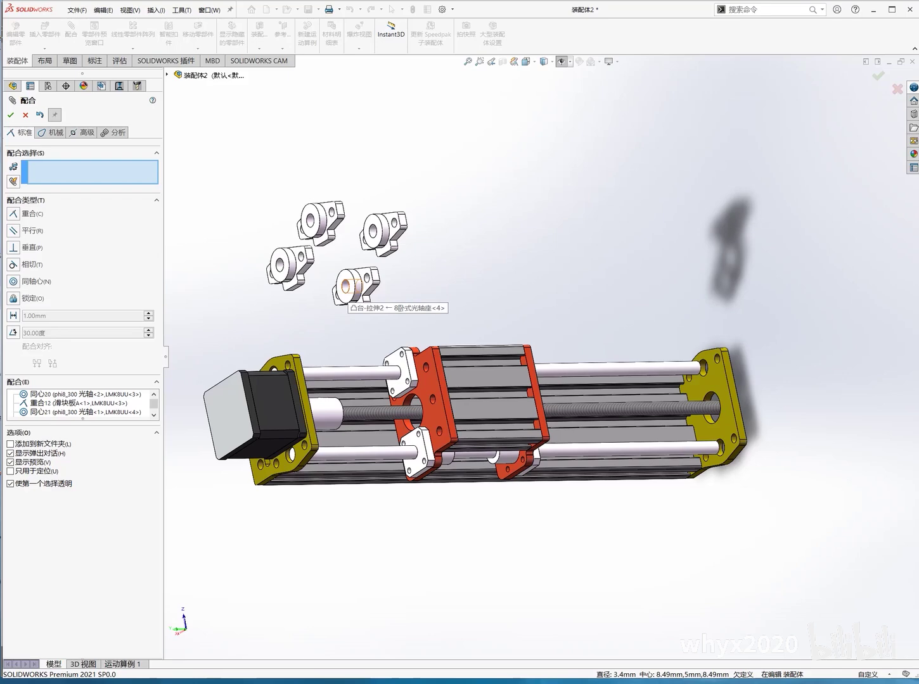
pyautogui.click(345, 288)
pyautogui.click(652, 448)
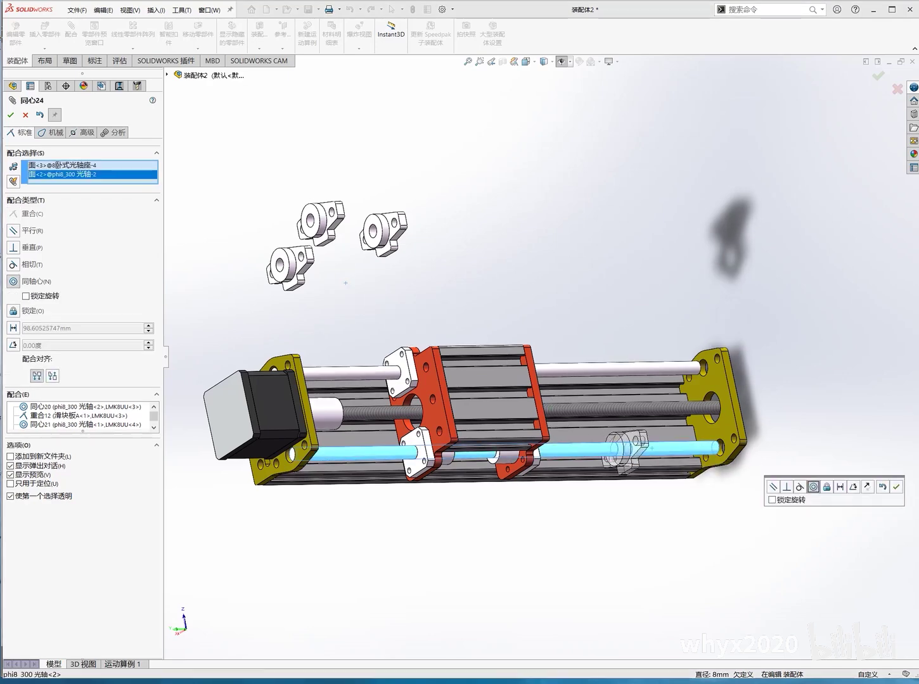
pyautogui.scroll(-2, 760, 475)
pyautogui.scroll(-2, 760, 475)
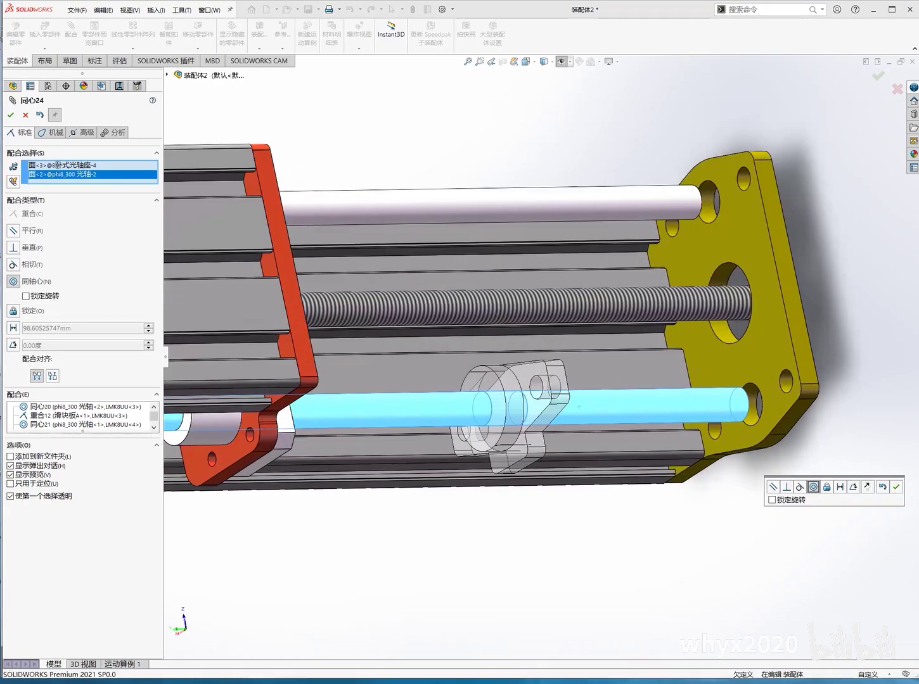
pyautogui.scroll(-2, 761, 475)
pyautogui.press('Return')
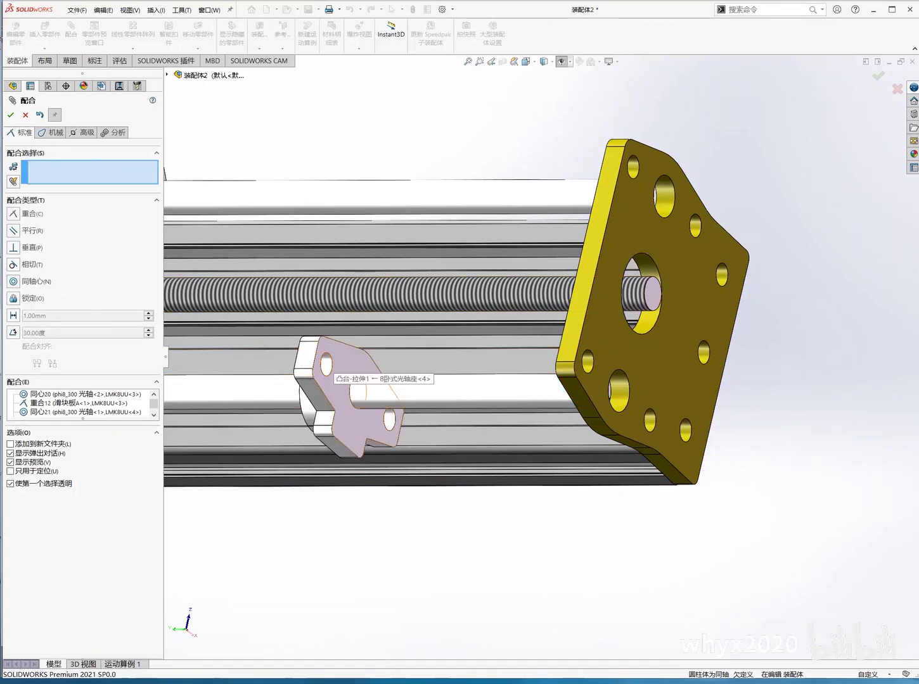
# Step: Align that bearing block's hole with the matching end-plate hole
pyautogui.click(326, 364)
pyautogui.moveTo(570, 381); pyautogui.dragTo(482, 380, button='middle')
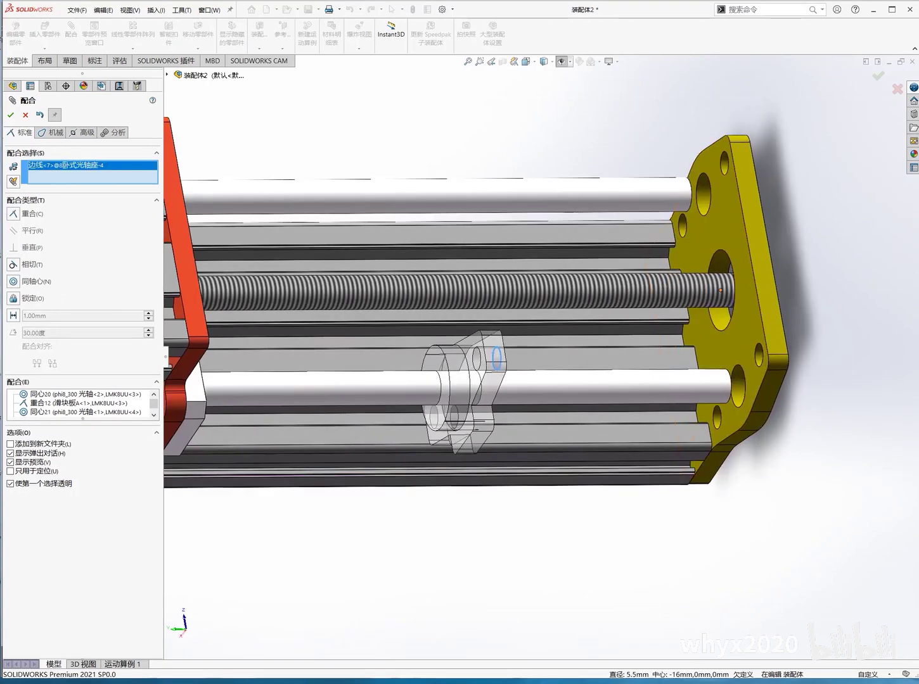
pyautogui.click(757, 355)
pyautogui.press('Return')
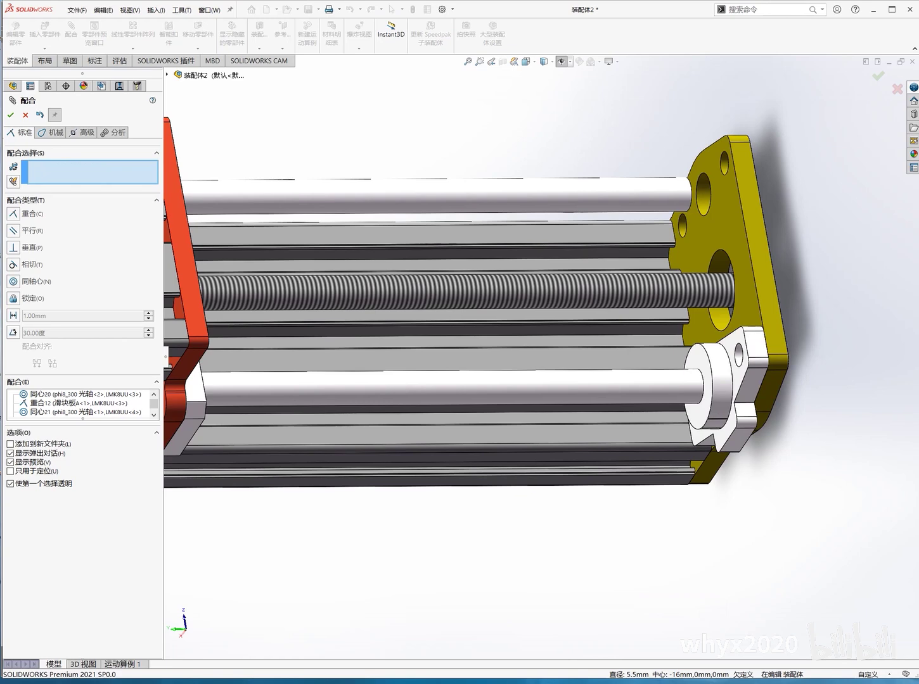
pyautogui.scroll(1, 558, 398)
pyautogui.scroll(5, 557, 398)
pyautogui.scroll(2, 558, 398)
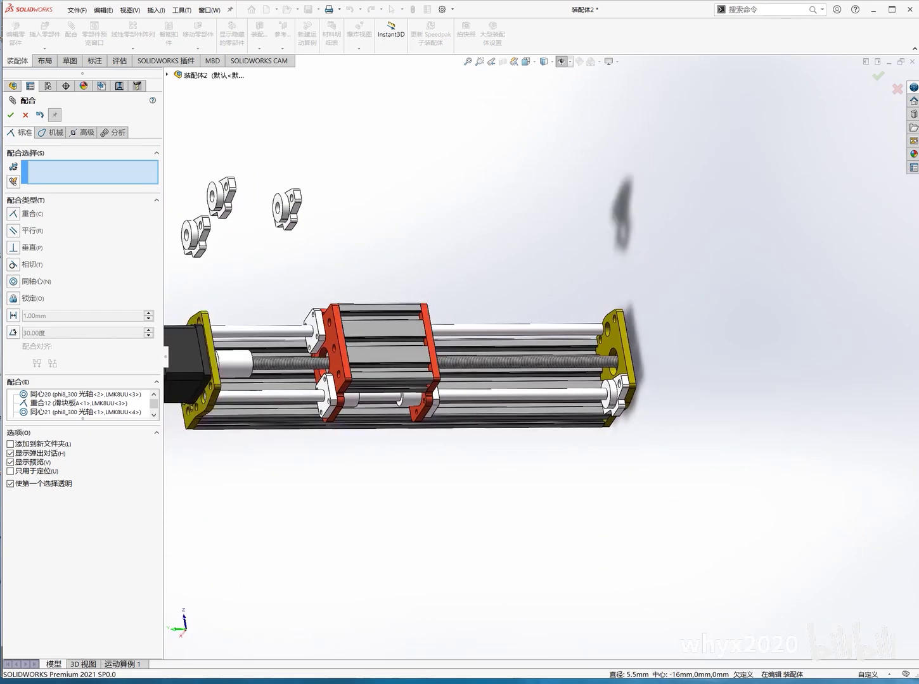
# Step: Mate another bearing block concentric with the top shaft and align its hole to the yellow end plate
pyautogui.click(507, 329)
pyautogui.moveTo(507, 329); pyautogui.dragTo(481, 380, button='middle')
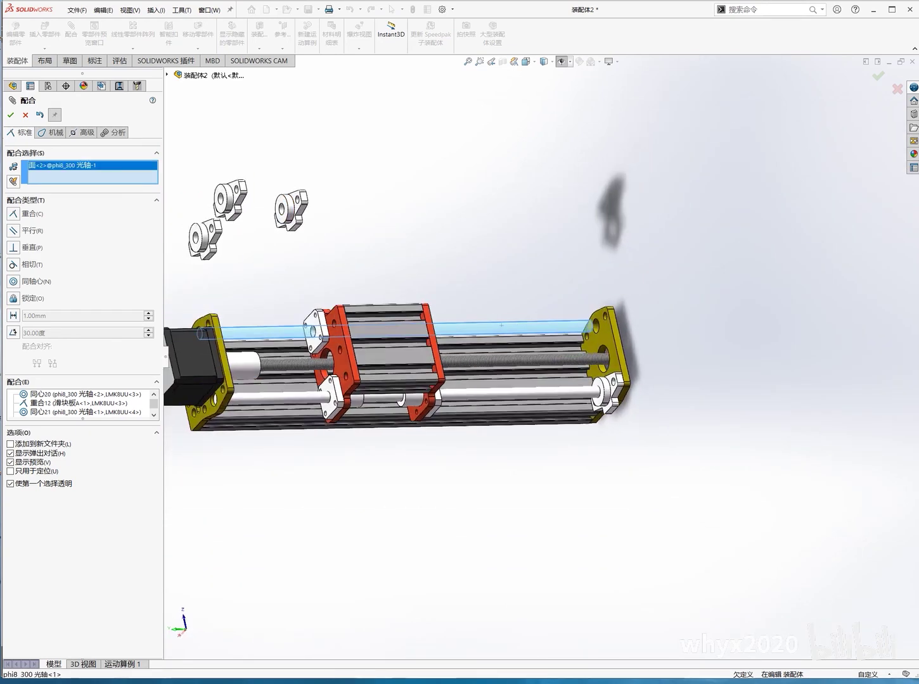
pyautogui.scroll(-3, 315, 228)
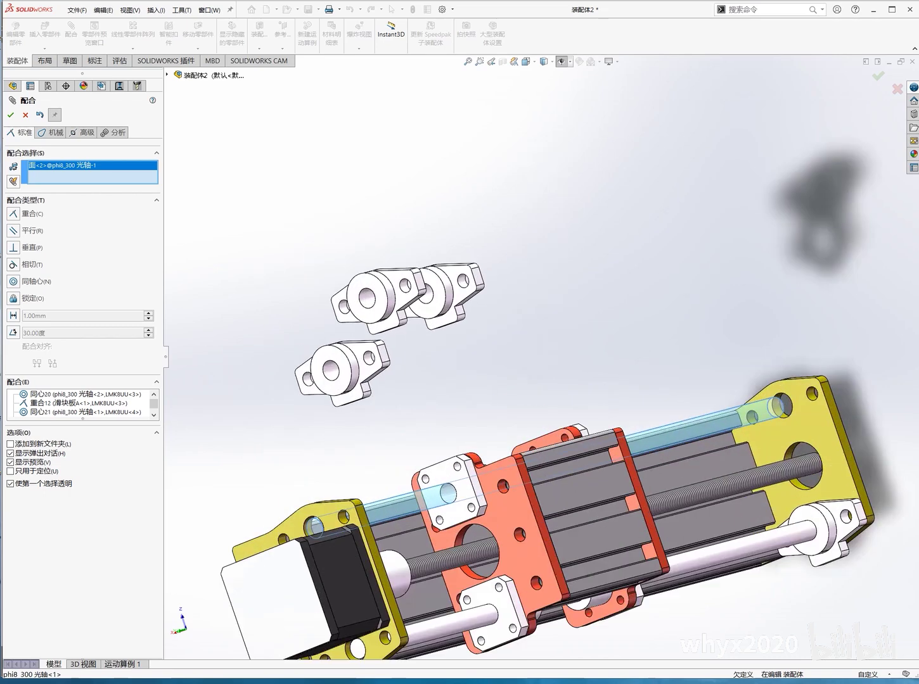
pyautogui.scroll(-3, 354, 266)
pyautogui.click(442, 289)
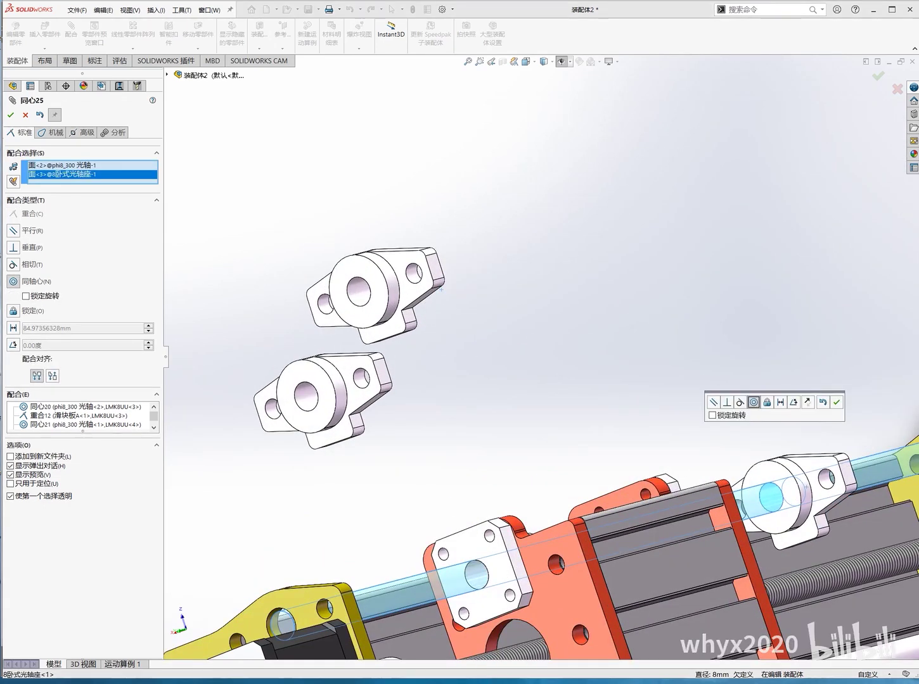
pyautogui.click(836, 401)
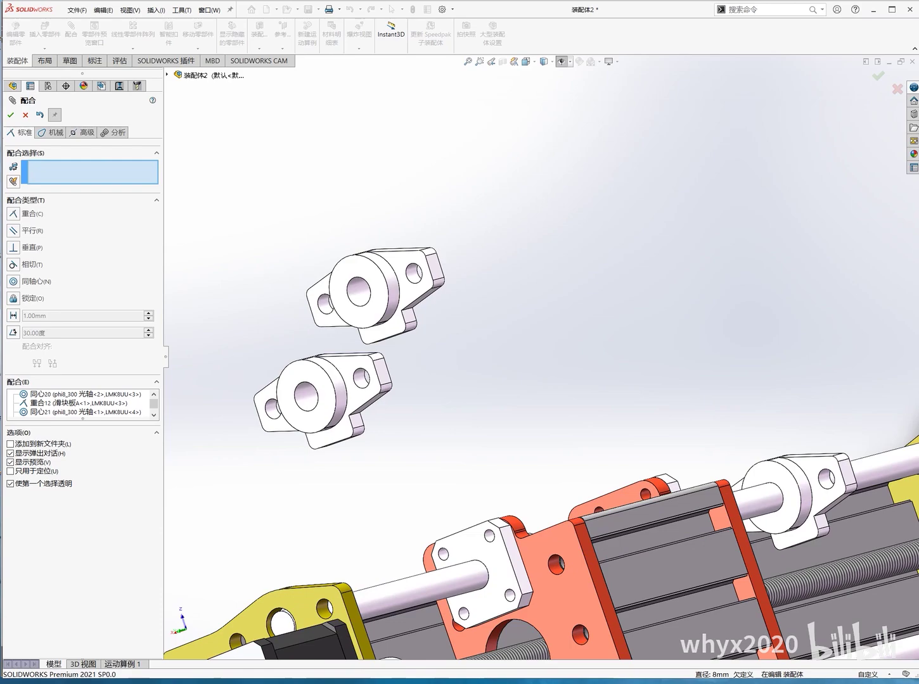
pyautogui.scroll(2, 443, 317)
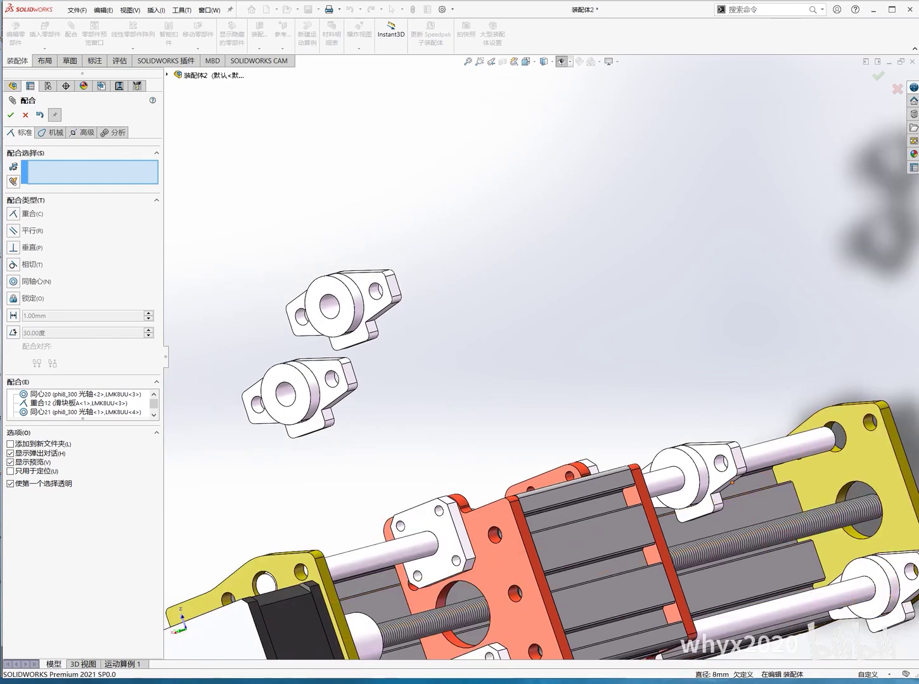
pyautogui.moveTo(684, 462); pyautogui.dragTo(807, 357, button='middle')
pyautogui.click(688, 451)
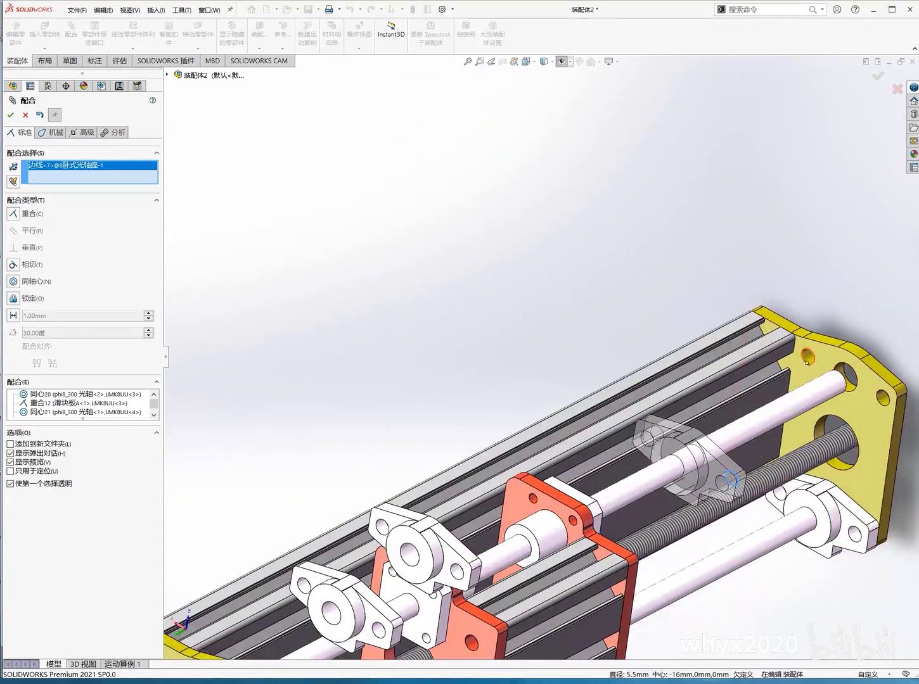
pyautogui.click(807, 357)
pyautogui.click(823, 268)
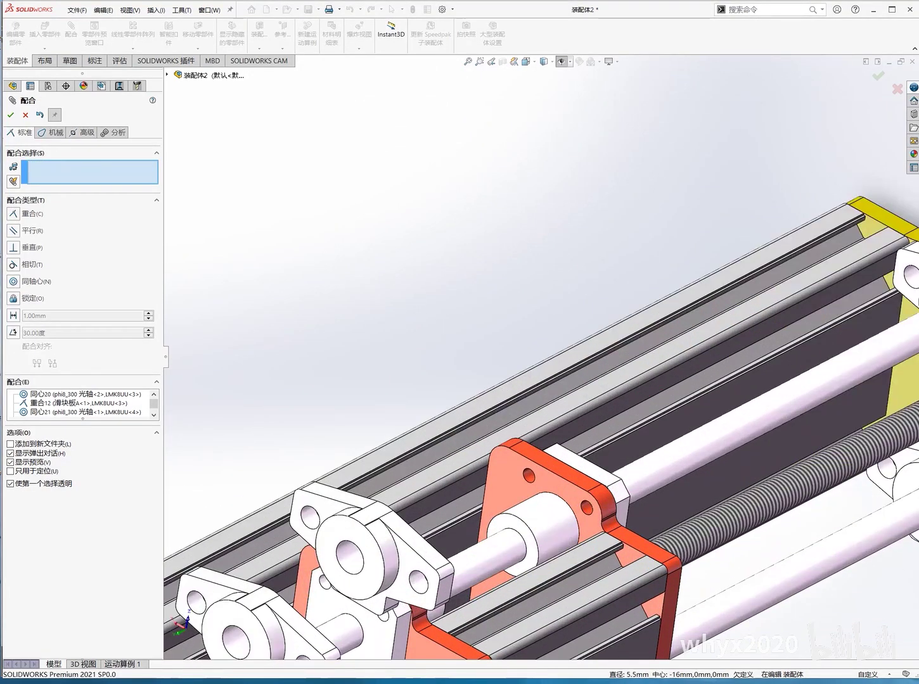
pyautogui.scroll(5, 507, 482)
# Step: Mate the next bearing block concentric on its guide shaft
pyautogui.click(490, 412)
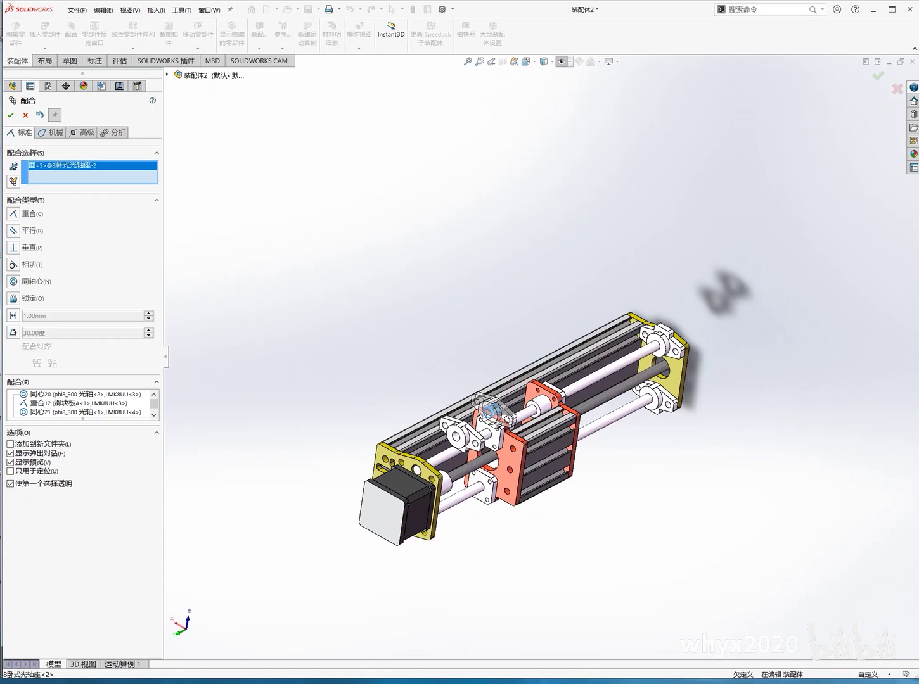
pyautogui.click(627, 366)
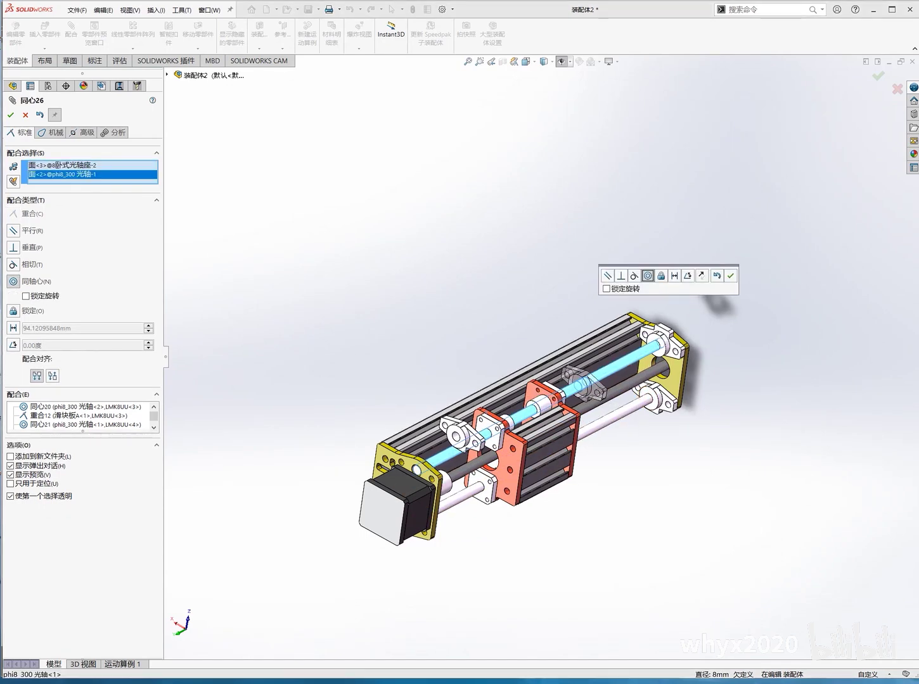
pyautogui.scroll(-3, 555, 387)
pyautogui.scroll(-2, 555, 387)
pyautogui.scroll(-1, 555, 387)
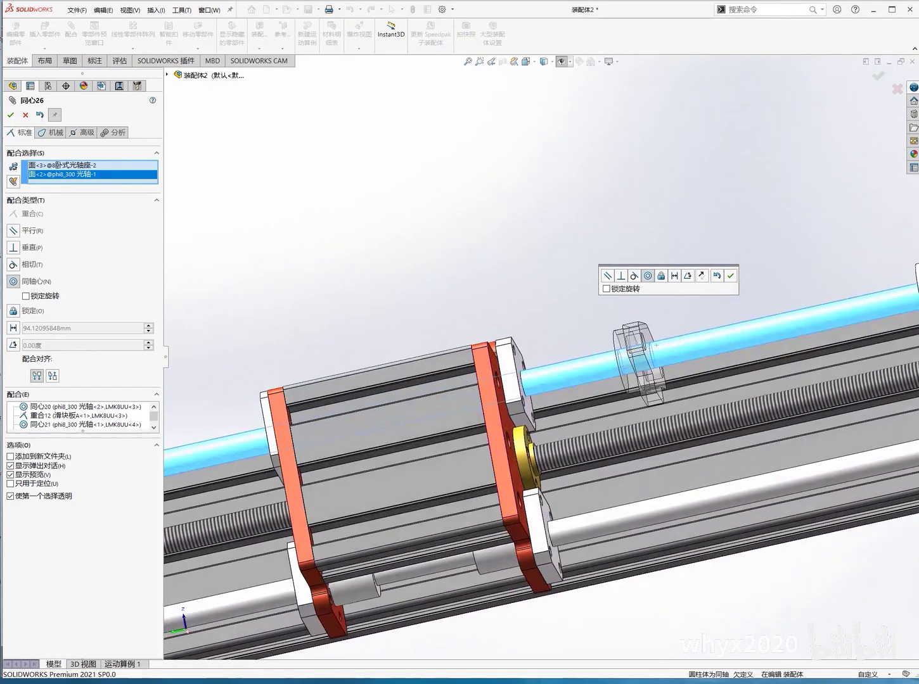
pyautogui.moveTo(637, 365); pyautogui.dragTo(605, 377)
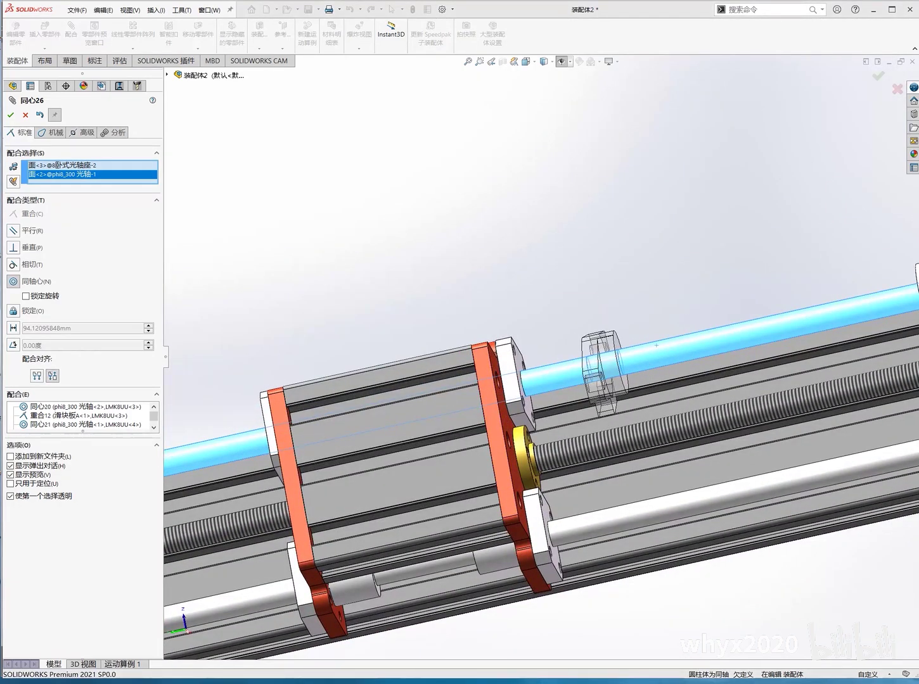
pyautogui.press('Return')
pyautogui.scroll(5, 657, 345)
pyautogui.scroll(-1, 656, 345)
pyautogui.scroll(-1, 656, 345)
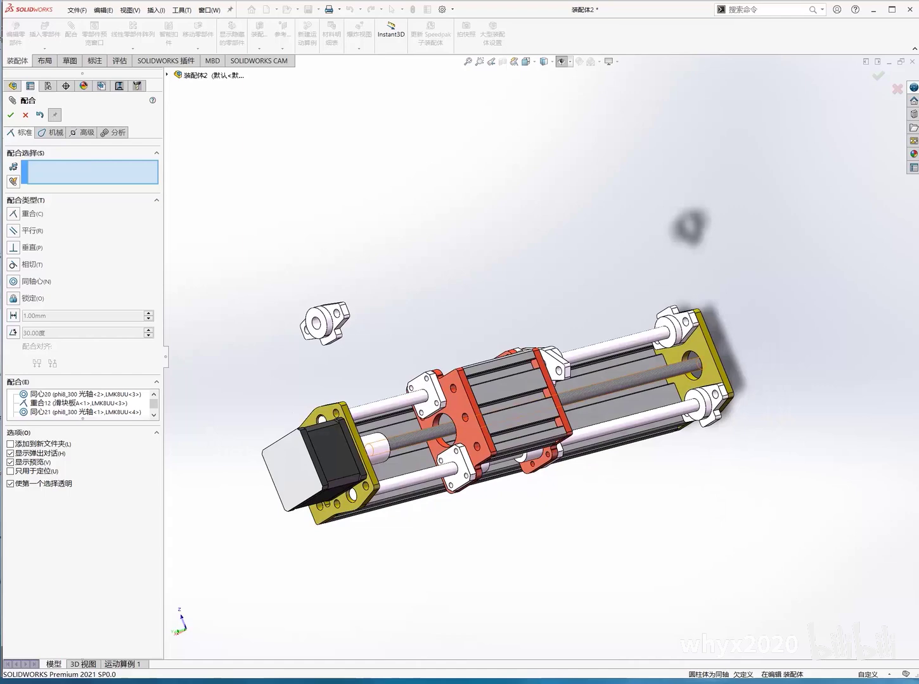
# Step: Fix that block's hole edge to the matching hole on the left end plate
pyautogui.click(558, 371)
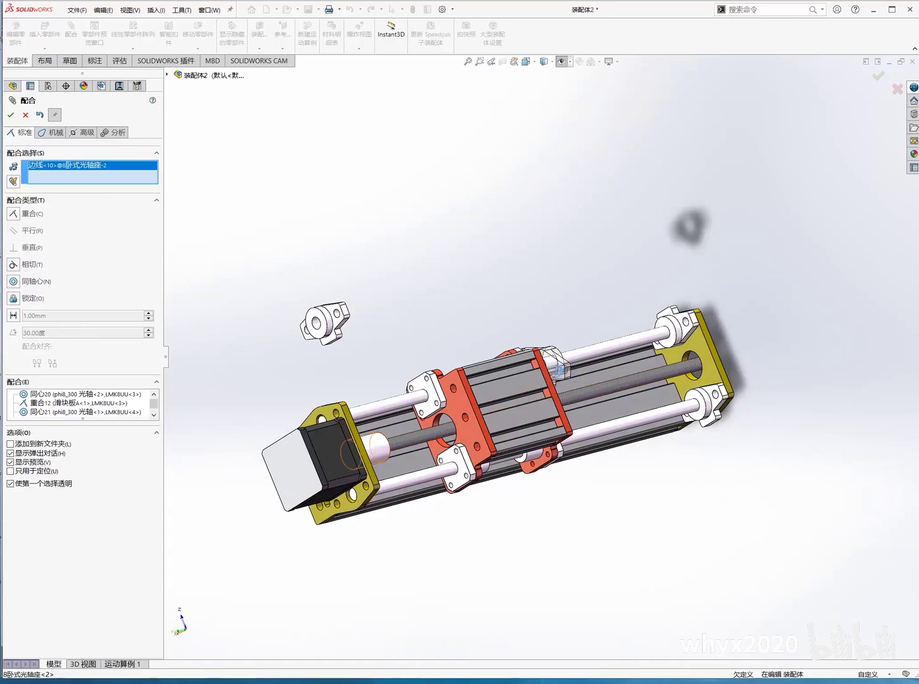
pyautogui.hotkey('ctrl', '7')
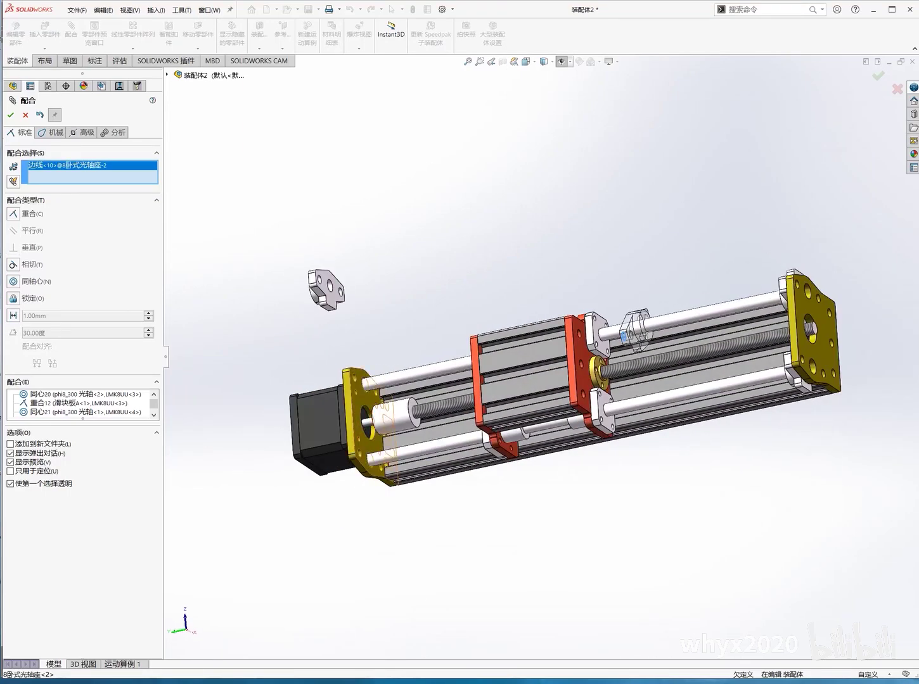
pyautogui.click(380, 399)
pyautogui.click(307, 452)
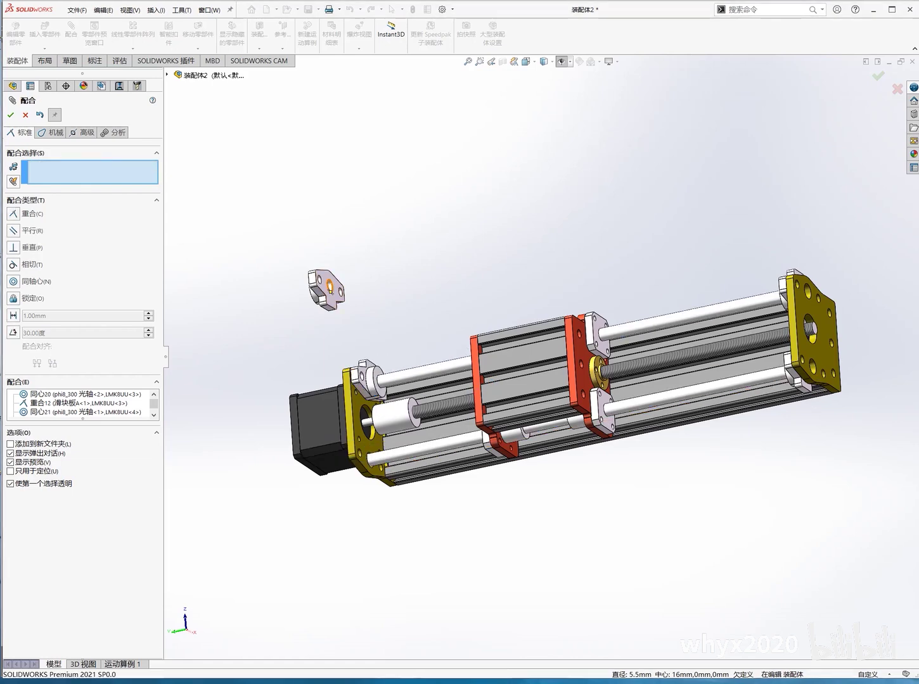
# Step: Clear a wrongly picked edge and mate the last block concentric on the lower guide rod
pyautogui.click(328, 287)
pyautogui.scroll(-4, 316, 275)
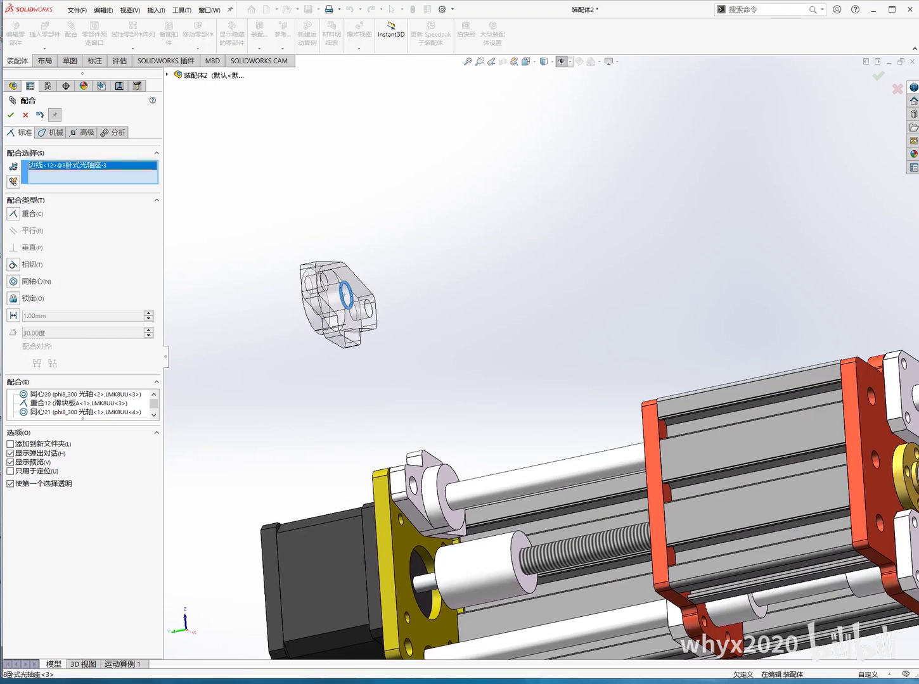
pyautogui.rightClick(126, 165)
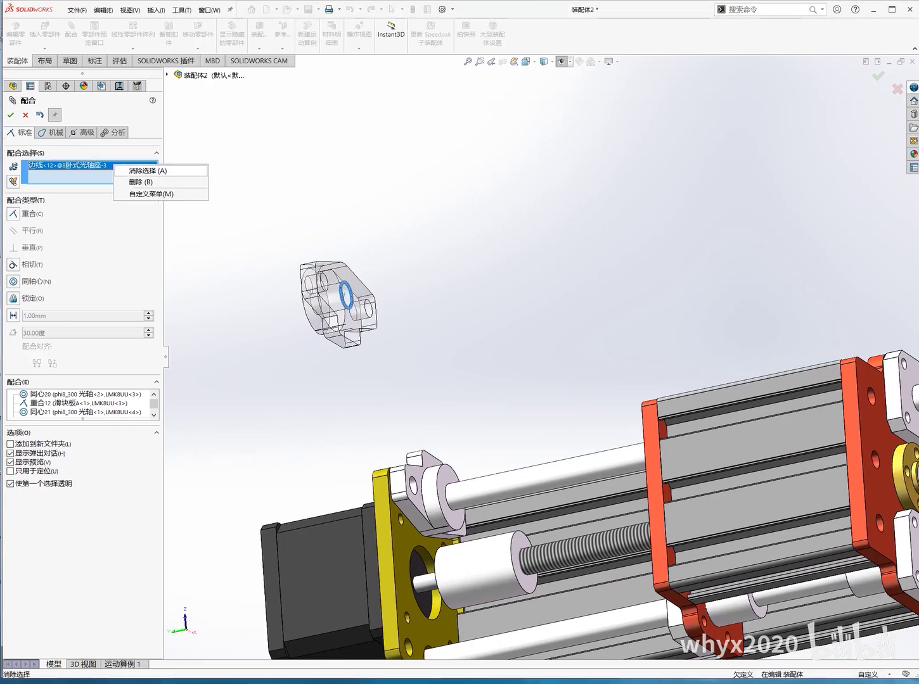
pyautogui.click(148, 192)
pyautogui.moveTo(342, 298)
pyautogui.mouseDown(button='middle')
pyautogui.moveTo(331, 274)
pyautogui.moveTo(345, 269)
pyautogui.moveTo(331, 386)
pyautogui.mouseUp(button='middle')
pyautogui.click(329, 273)
pyautogui.click(444, 633)
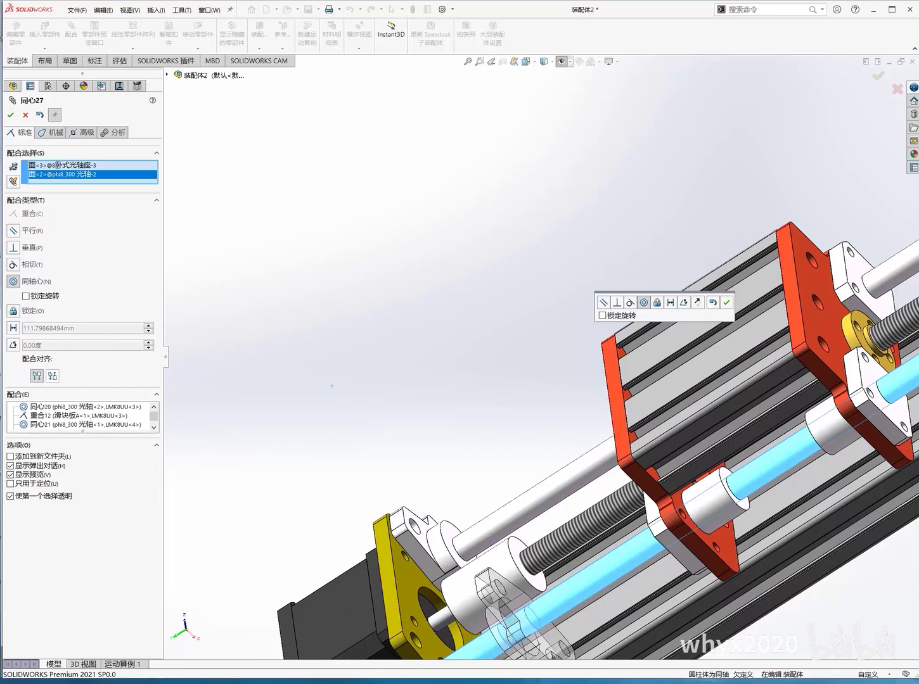
pyautogui.press('Return')
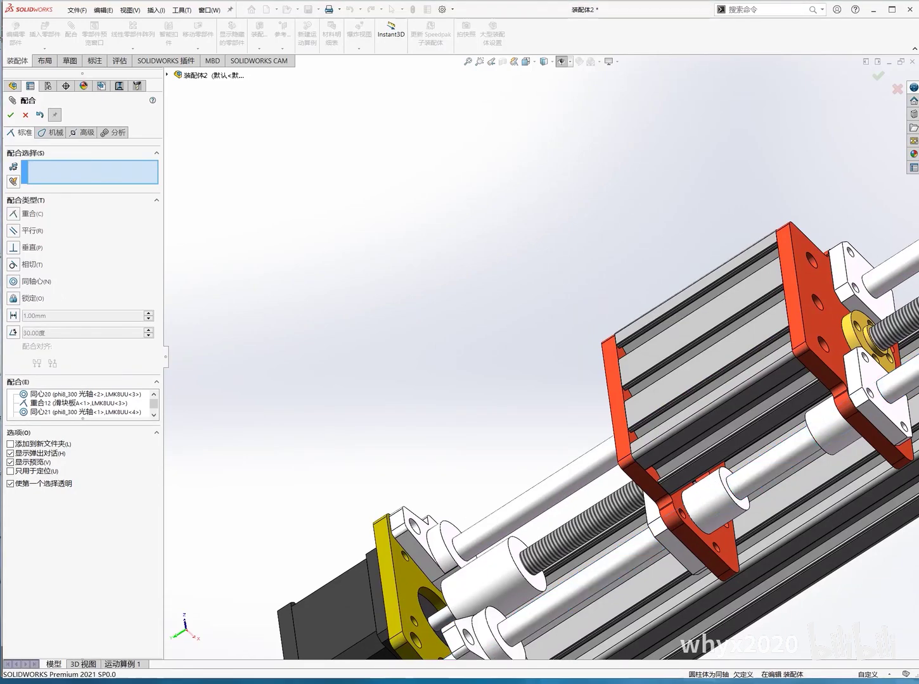
# Step: Mate the shaft-support edge coincident with the motor support plate edge
pyautogui.scroll(3, 331, 386)
pyautogui.moveTo(546, 535)
pyautogui.mouseDown(button='middle')
pyautogui.moveTo(555, 453)
pyautogui.moveTo(566, 451)
pyautogui.mouseUp(button='middle')
pyautogui.click(556, 451)
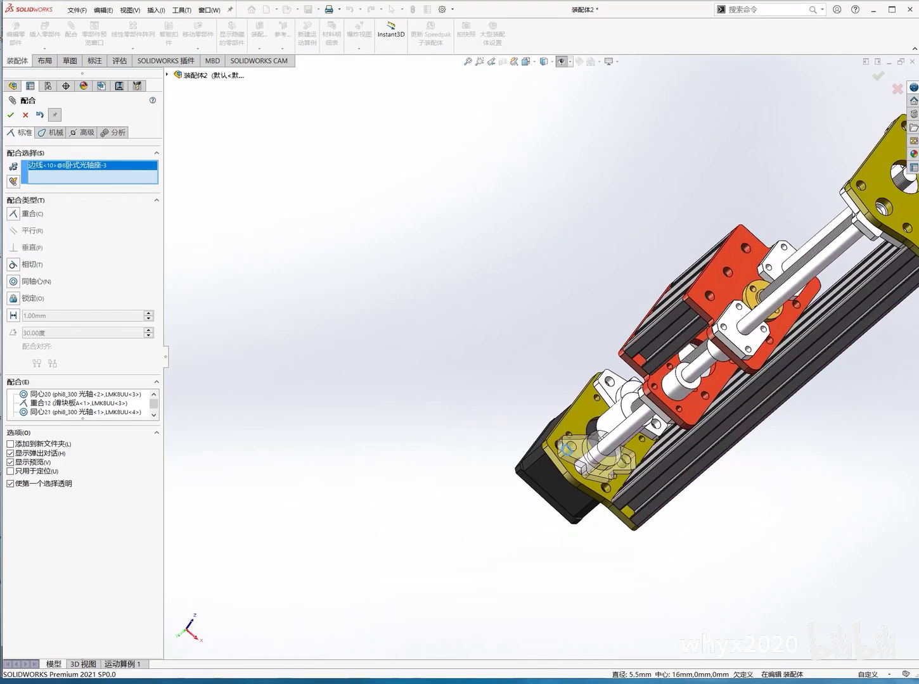
pyautogui.click(559, 446)
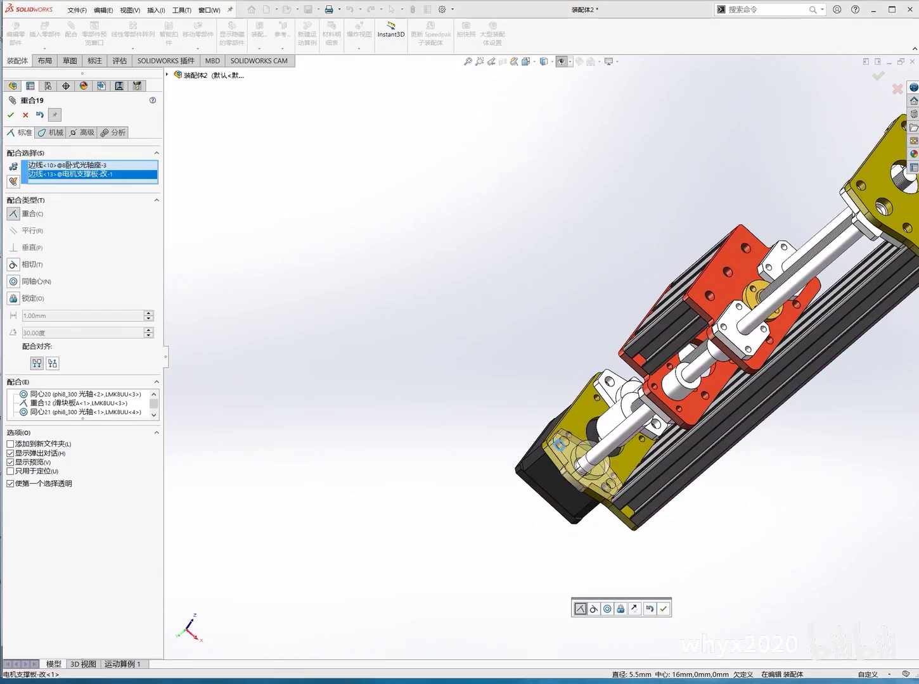
pyautogui.press('Return')
# Step: Drag the red carriage along the rails to confirm it still slides
pyautogui.moveTo(559, 446); pyautogui.dragTo(633, 354, button='middle')
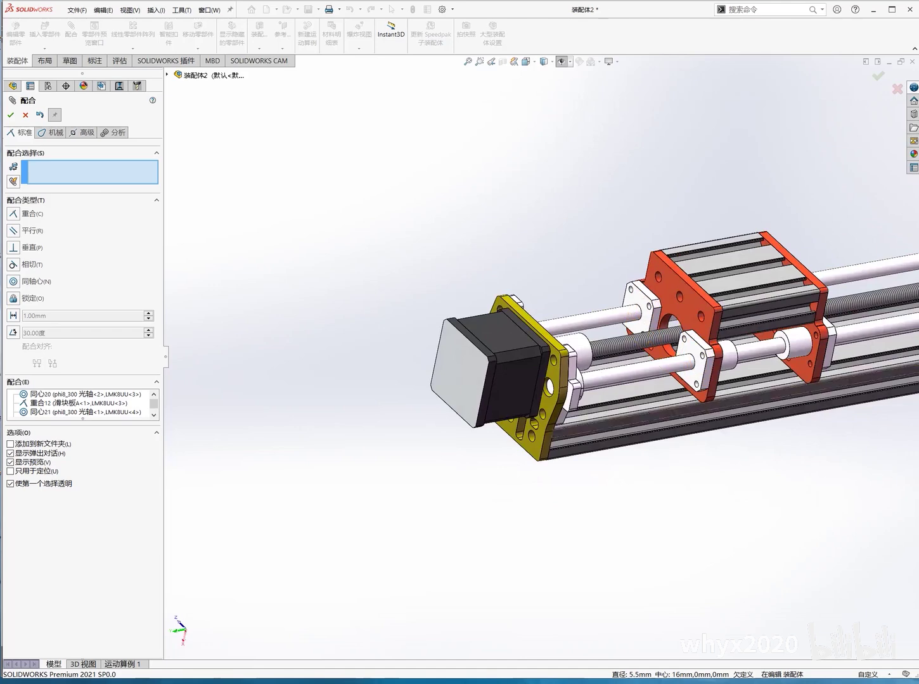
pyautogui.scroll(-3, 785, 396)
pyautogui.scroll(-1, 785, 396)
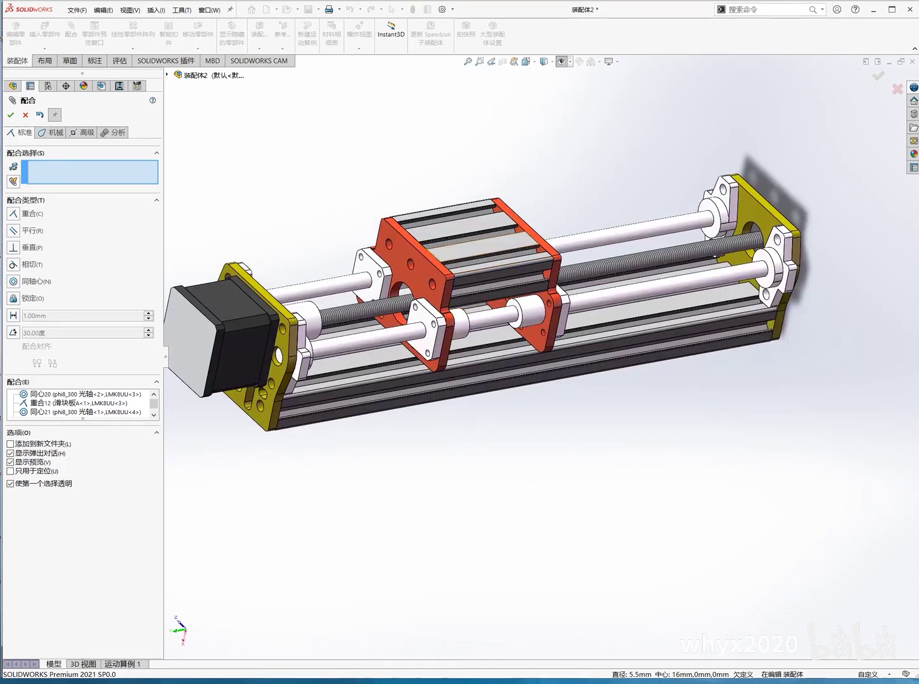
pyautogui.moveTo(472, 241); pyautogui.dragTo(507, 234)
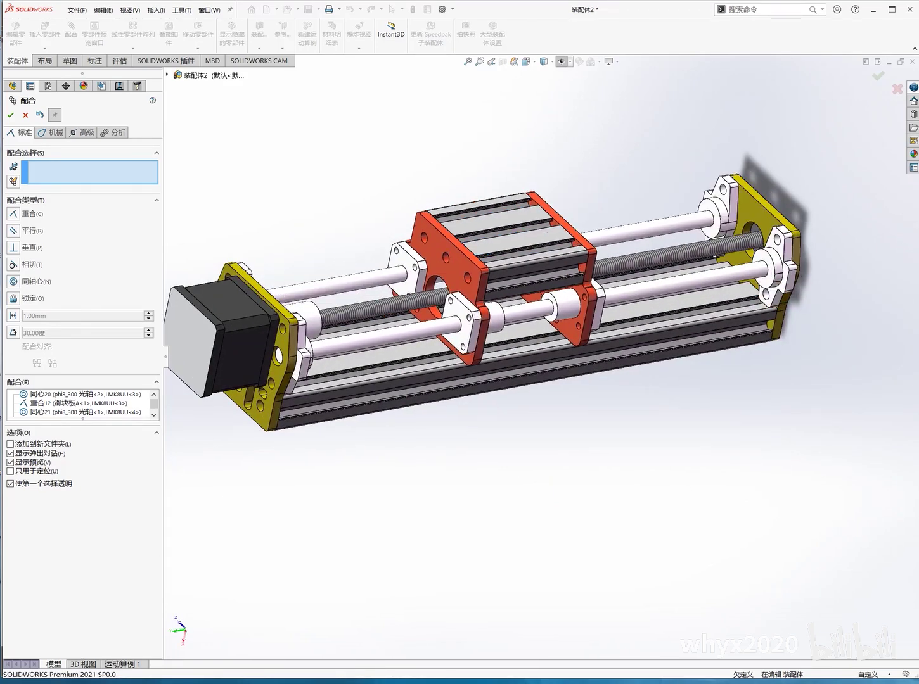
pyautogui.moveTo(481, 285); pyautogui.dragTo(519, 254, button='middle')
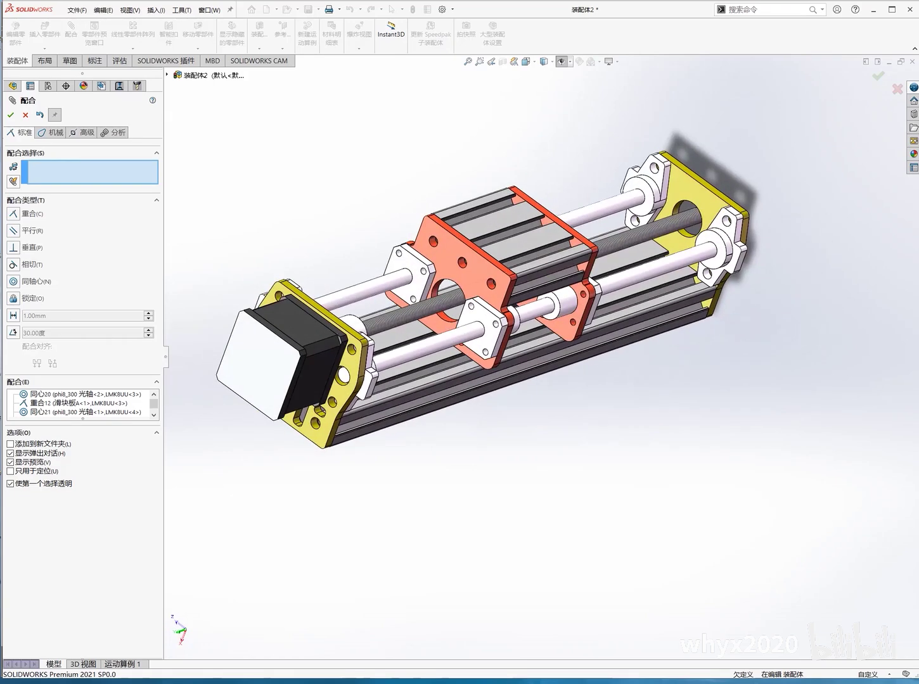
pyautogui.moveTo(621, 266)
pyautogui.mouseDown(button='middle')
pyautogui.moveTo(698, 216)
pyautogui.moveTo(490, 268)
pyautogui.moveTo(507, 359)
pyautogui.mouseUp(button='middle')
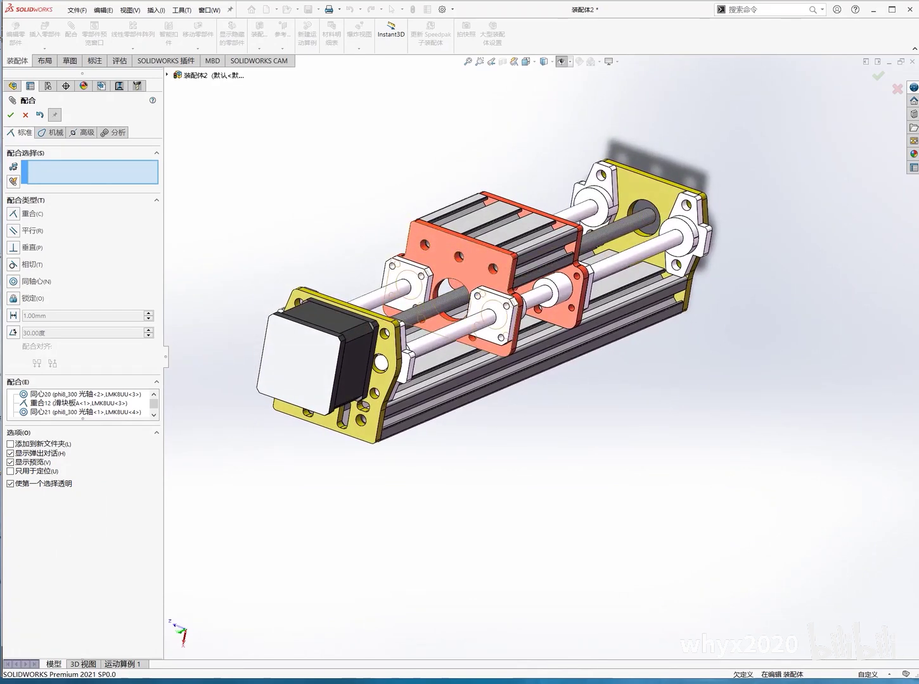
# Step: Insert the F698ZZ.SLDPRT bearing and place it beyond the far end plate
pyautogui.click(10, 115)
pyautogui.click(45, 33)
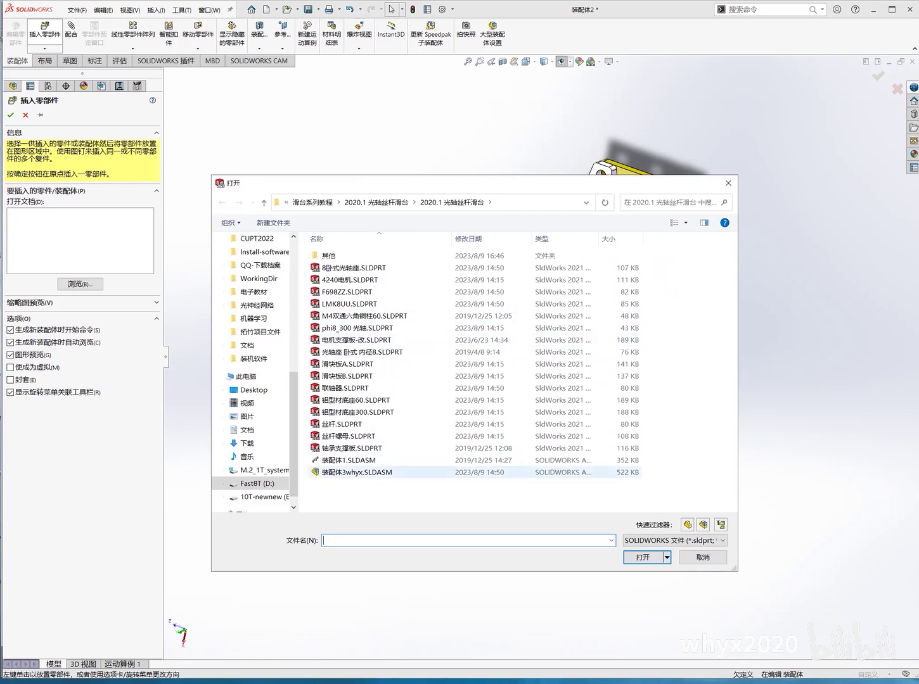
pyautogui.click(348, 436)
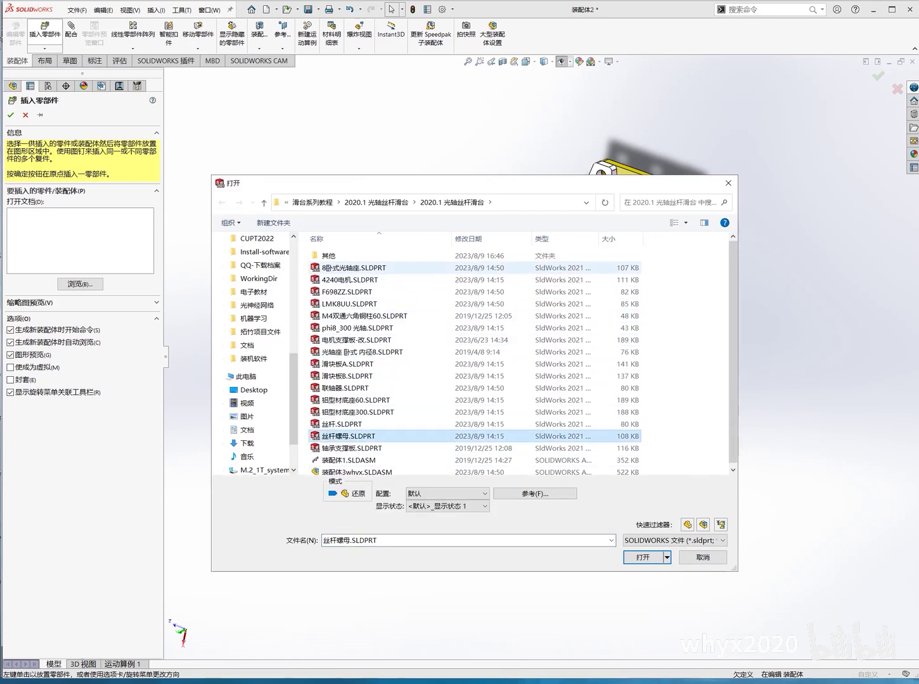
pyautogui.click(347, 291)
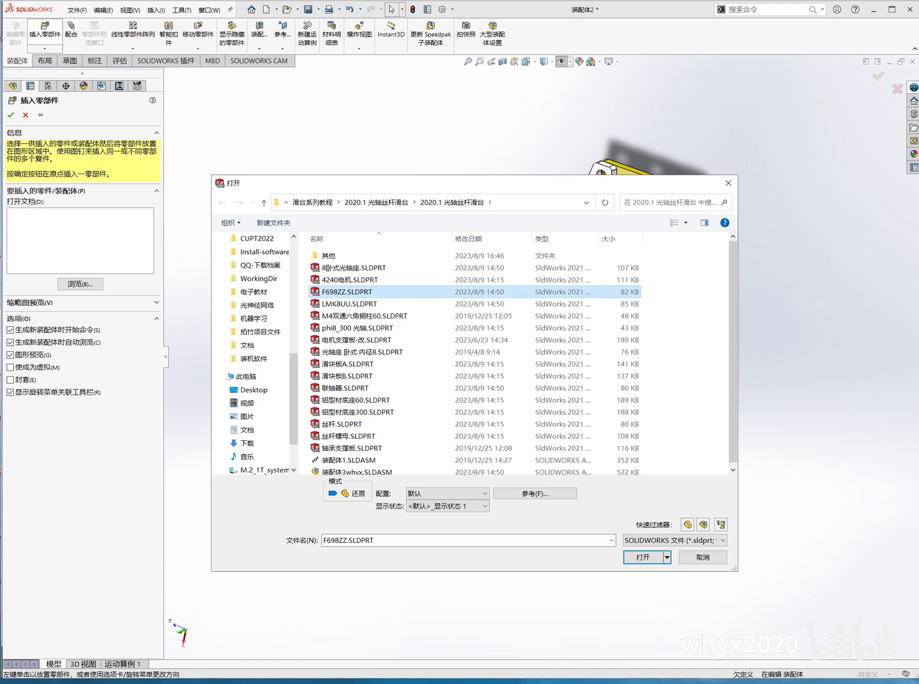
pyautogui.click(642, 557)
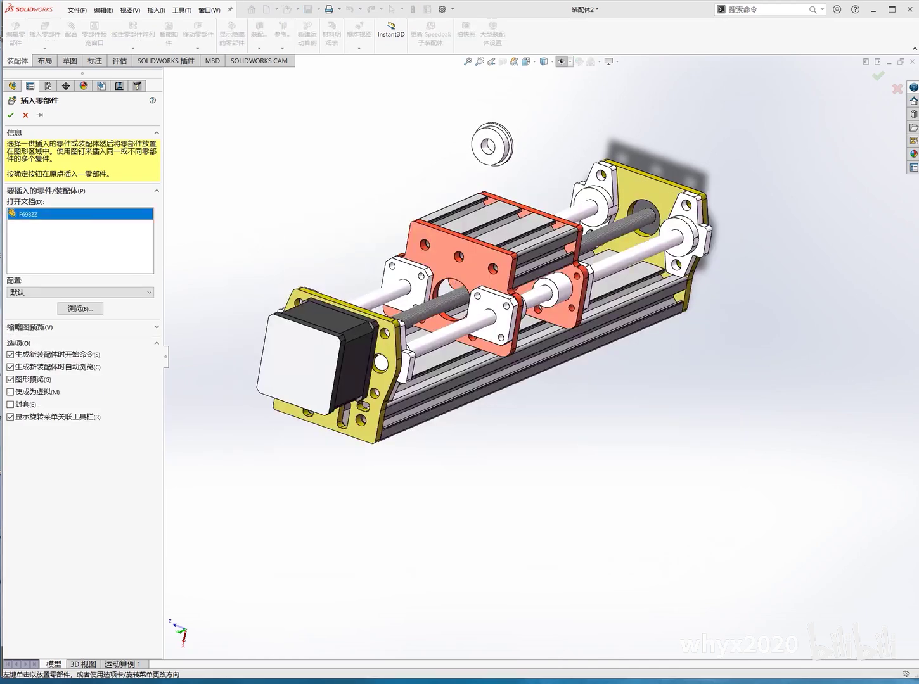
pyautogui.click(653, 132)
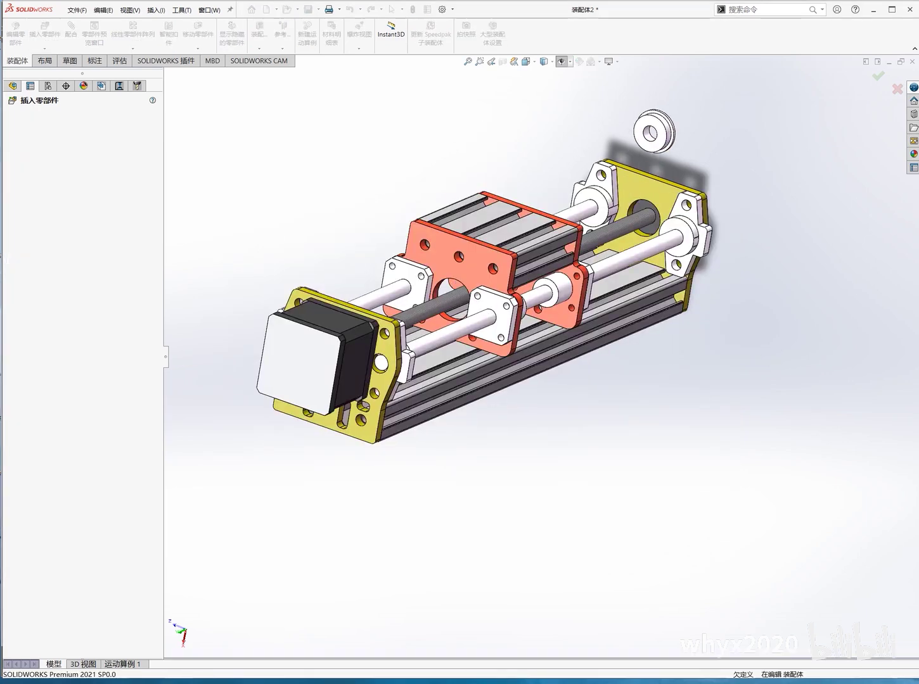
pyautogui.hotkey('ctrl', '7')
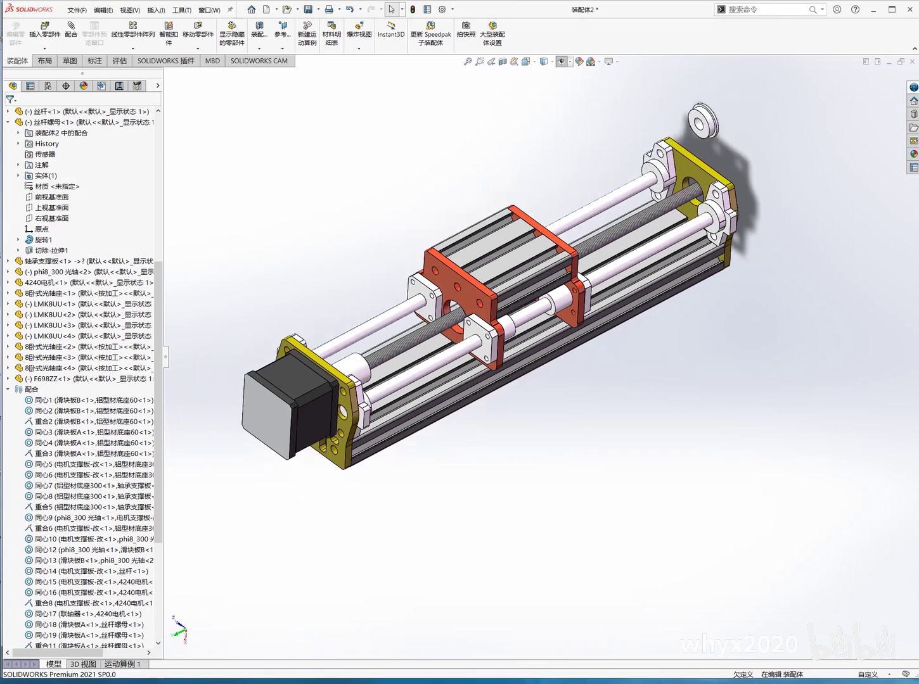
# Step: Make the F698ZZ bearing bore concentric with the lead screw
pyautogui.scroll(-3, 456, 355)
pyautogui.click(71, 30)
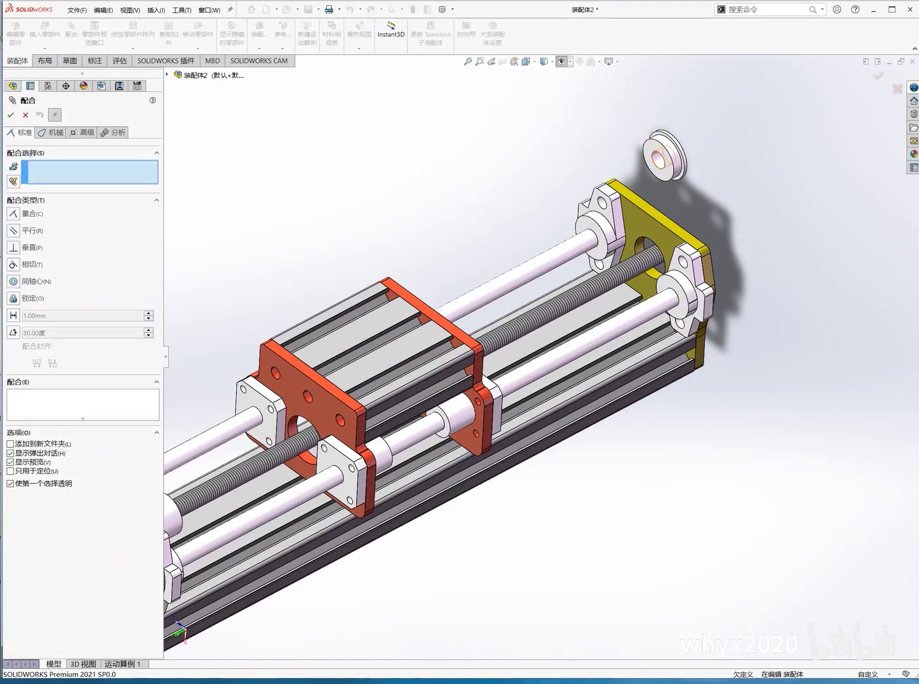
pyautogui.click(659, 157)
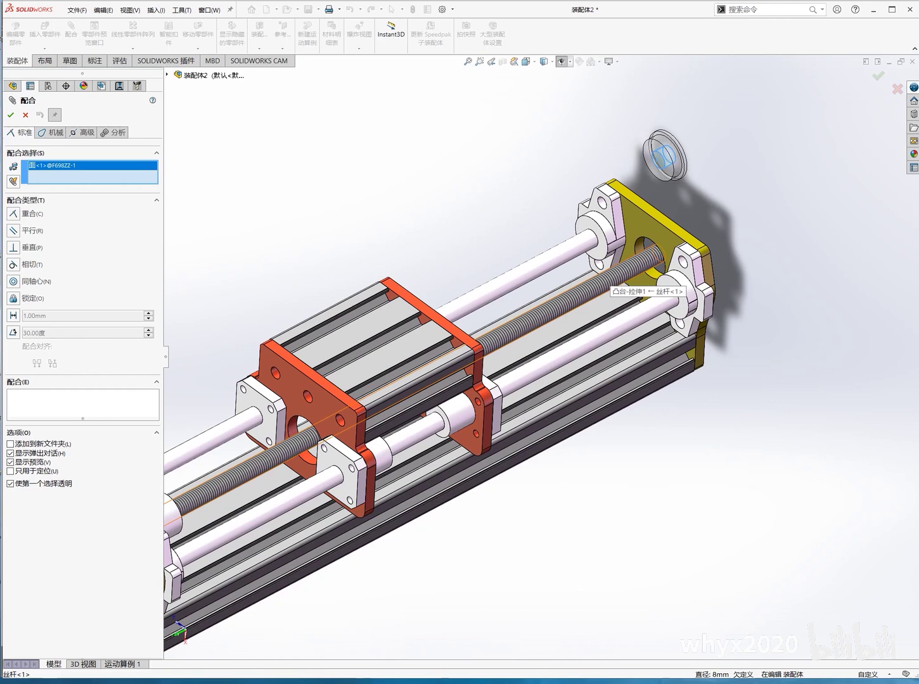
pyautogui.click(607, 280)
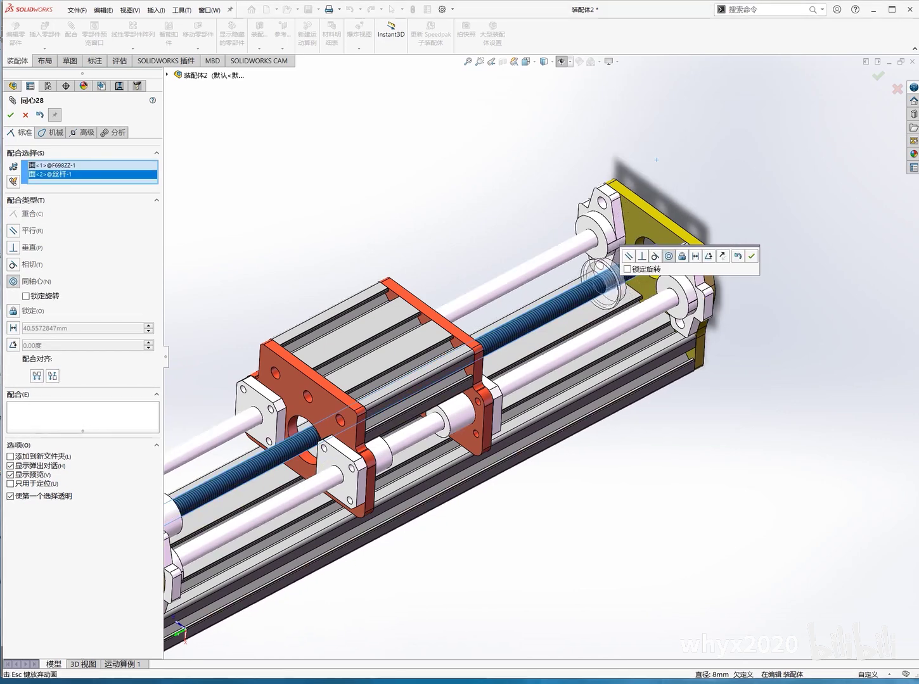
pyautogui.click(750, 256)
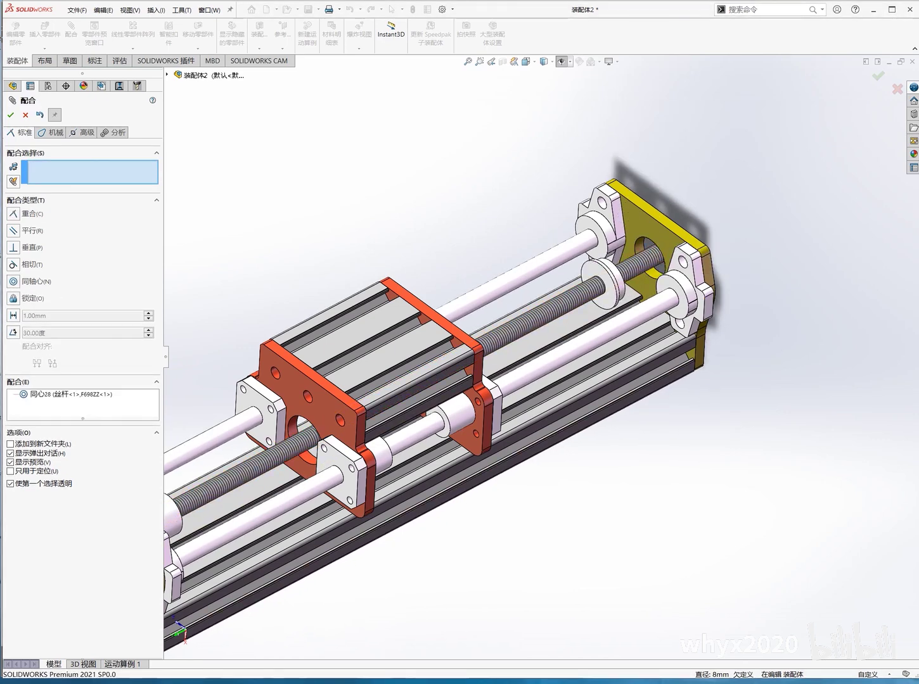
# Step: Seat the bearing face coincident on the end plate and check the carriage still slides
pyautogui.moveTo(570, 317); pyautogui.dragTo(697, 273, button='middle')
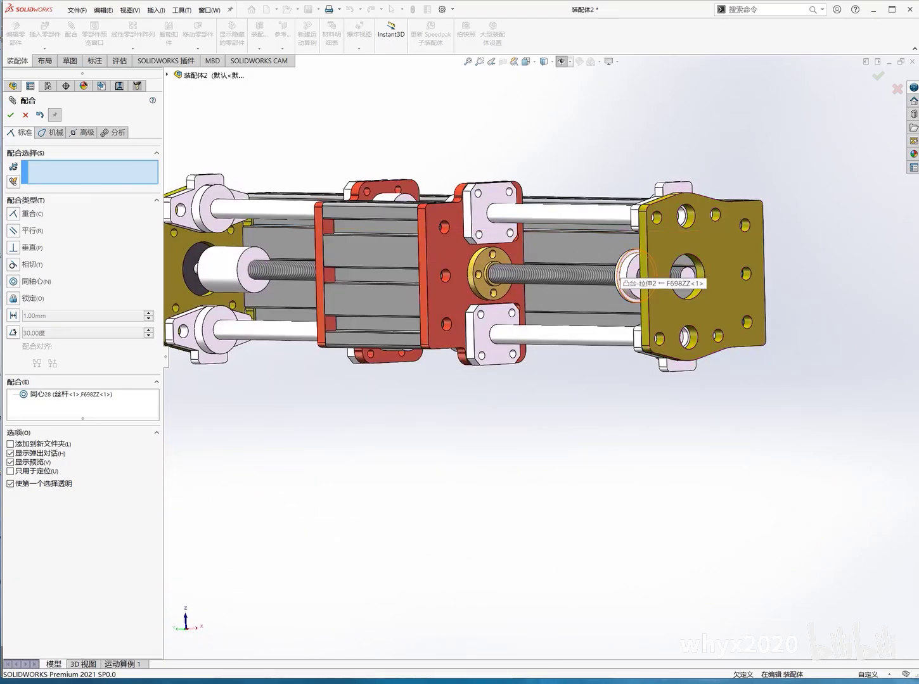
pyautogui.click(626, 274)
pyautogui.moveTo(626, 274); pyautogui.dragTo(684, 254, button='middle')
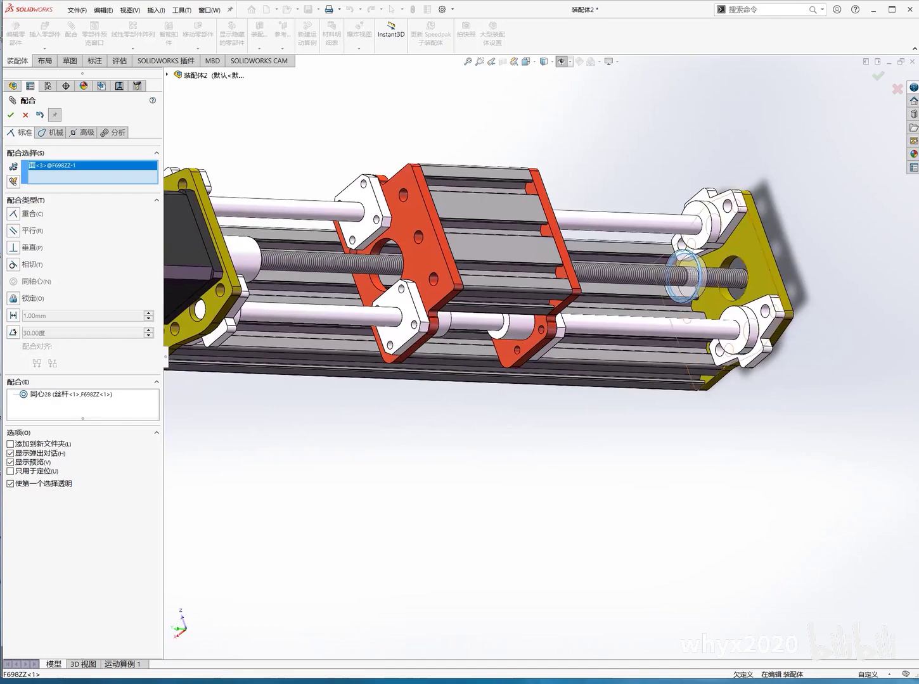
pyautogui.click(748, 266)
pyautogui.click(824, 199)
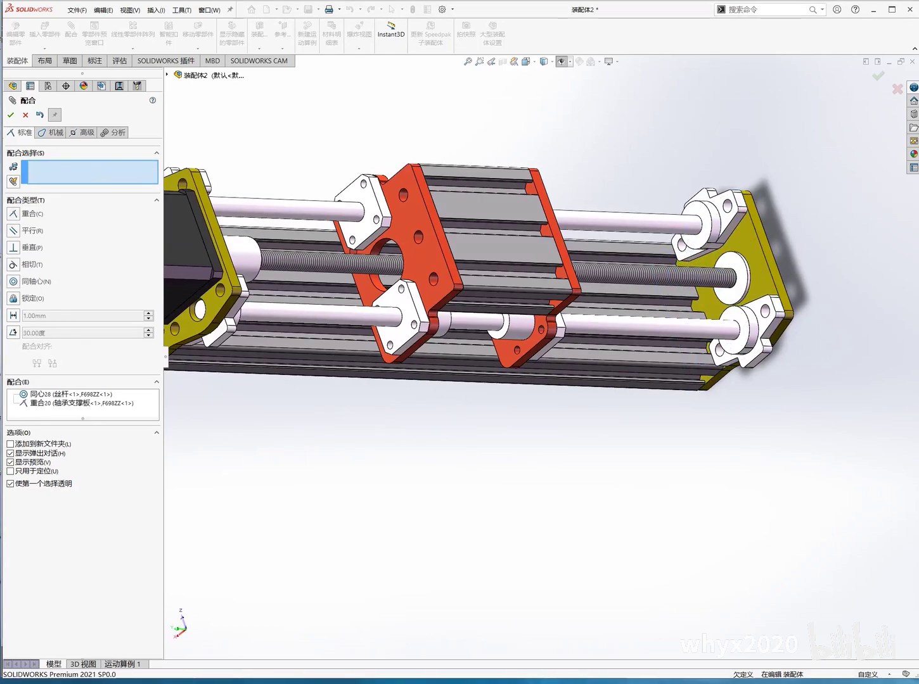
pyautogui.scroll(5, 538, 254)
pyautogui.moveTo(539, 253)
pyautogui.mouseDown(button='middle')
pyautogui.moveTo(481, 272)
pyautogui.moveTo(430, 235)
pyautogui.mouseUp(button='middle')
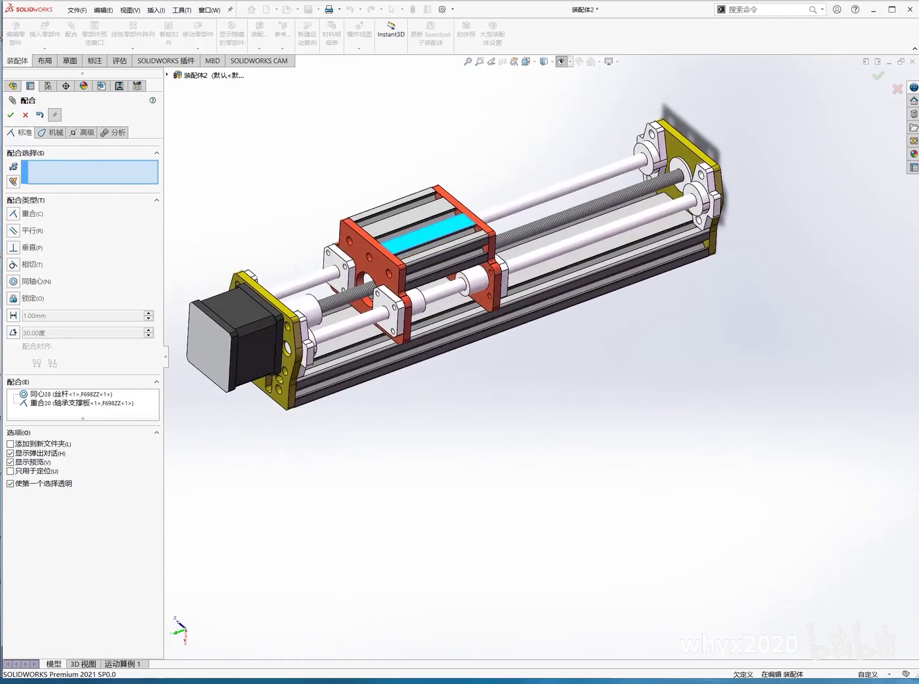
pyautogui.moveTo(431, 234)
pyautogui.mouseDown()
pyautogui.moveTo(627, 152)
pyautogui.moveTo(520, 191)
pyautogui.mouseUp()
pyautogui.moveTo(520, 190)
pyautogui.mouseDown(button='middle')
pyautogui.moveTo(482, 209)
pyautogui.moveTo(507, 228)
pyautogui.mouseUp(button='middle')
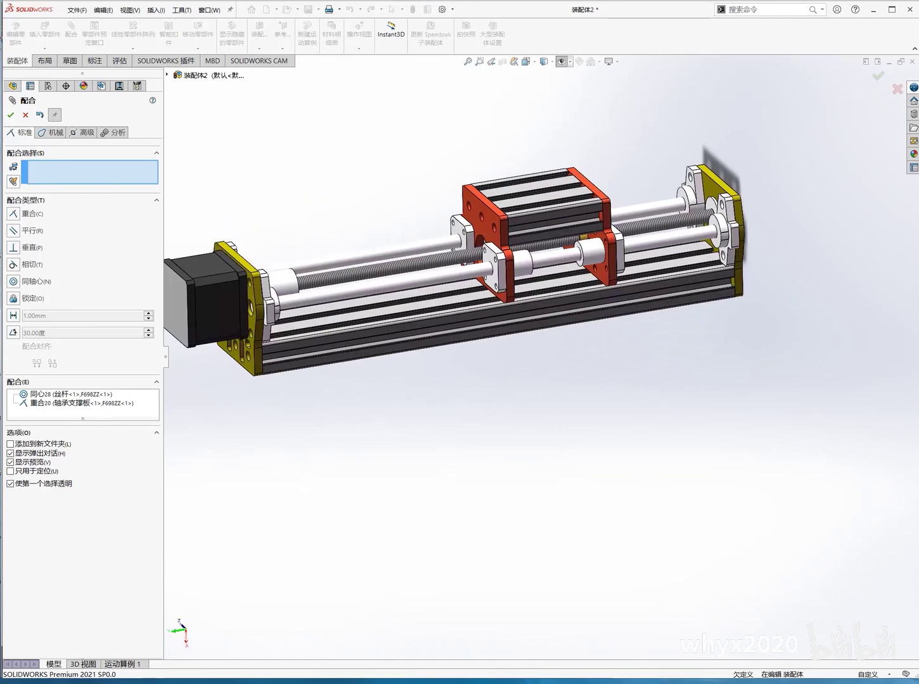
# Step: Rebuild and save the assembly as 装配体2whyx.SLDASM
pyautogui.click(77, 9)
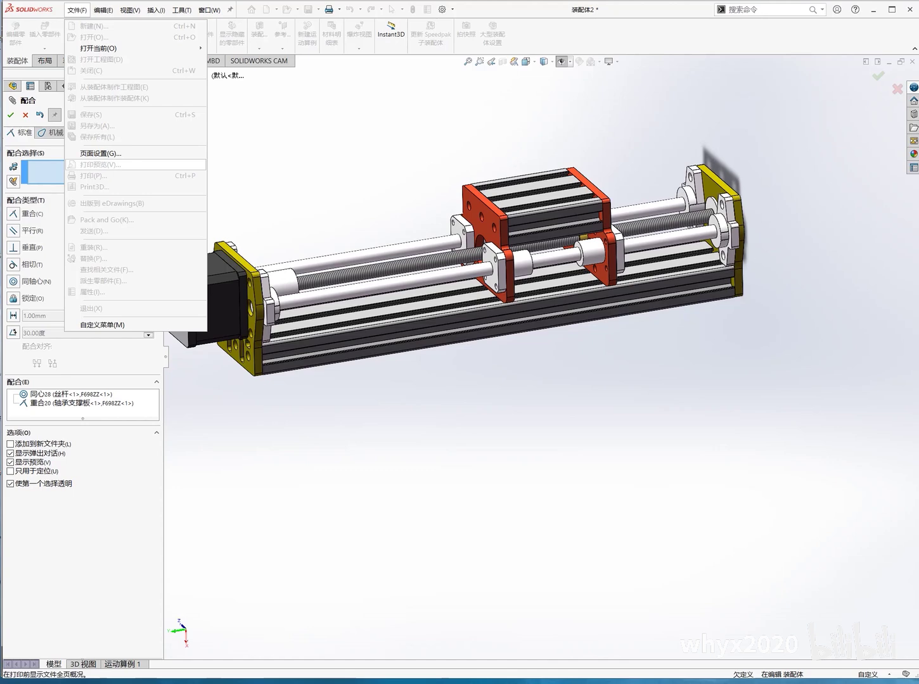
pyautogui.press('Escape')
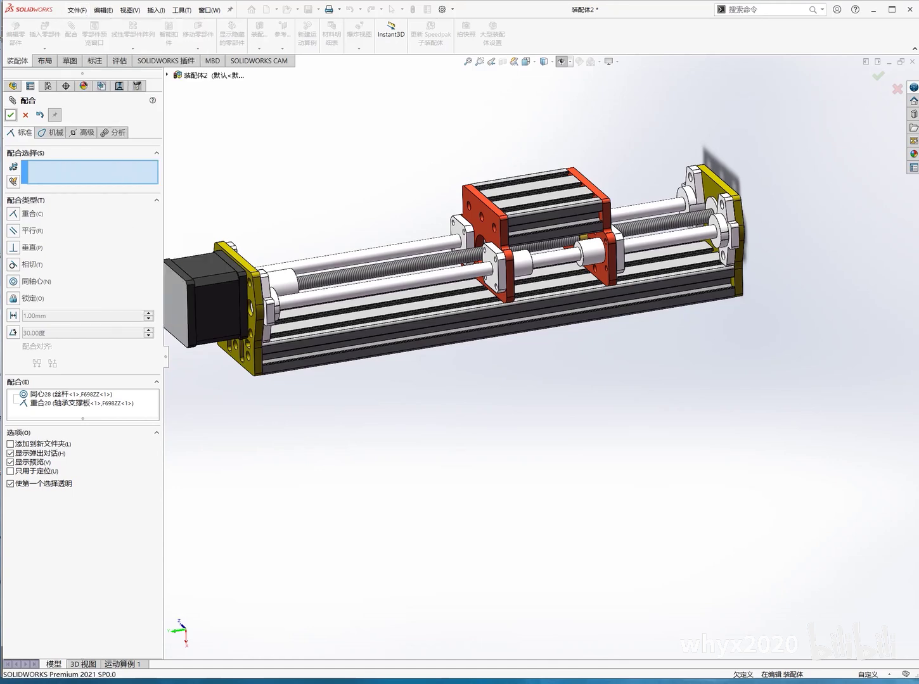
pyautogui.click(10, 115)
pyautogui.click(77, 10)
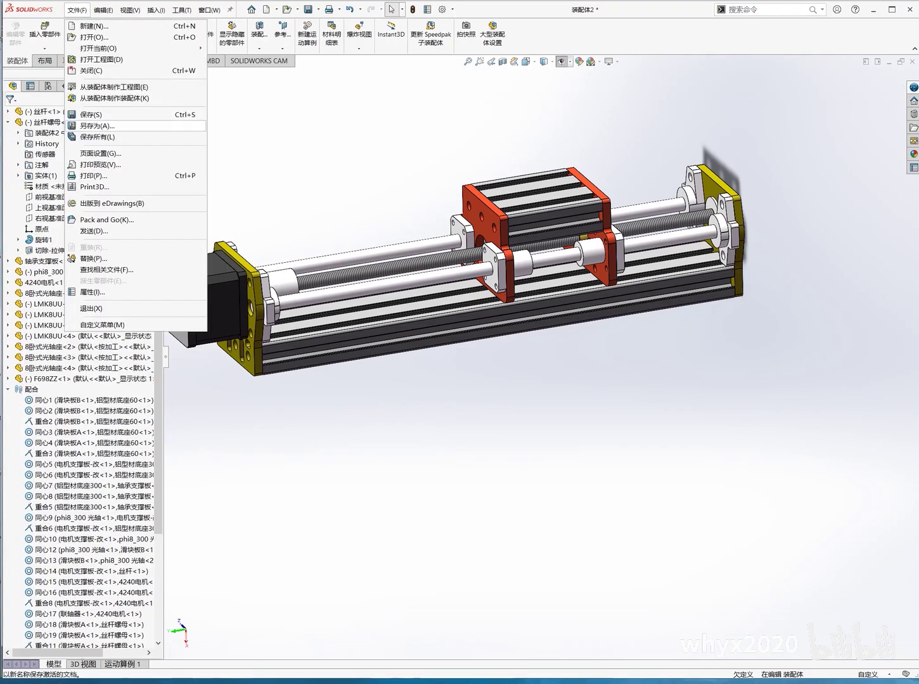
pyautogui.click(133, 116)
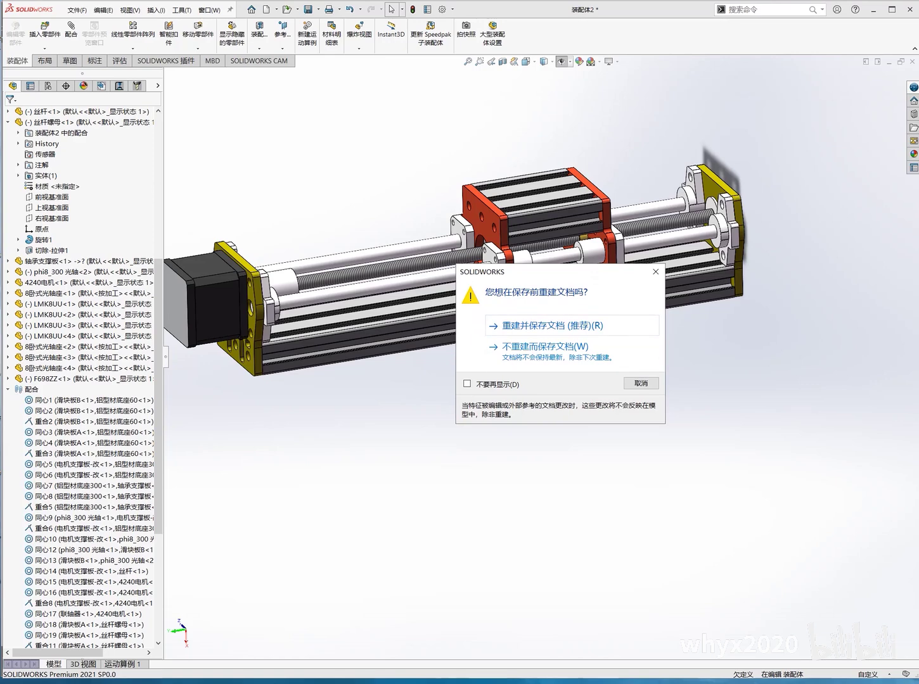
pyautogui.click(544, 325)
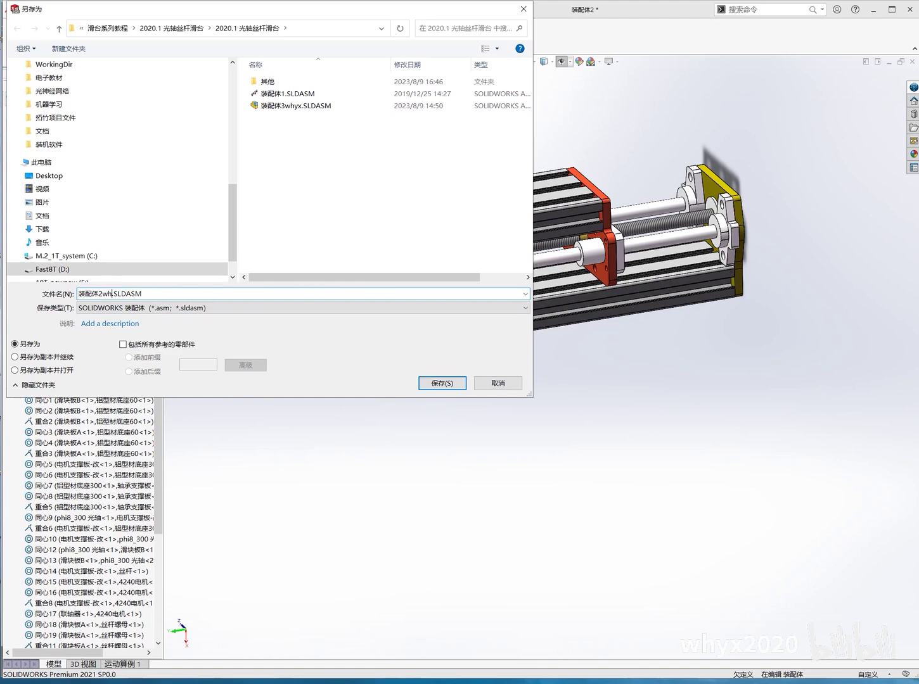
pyautogui.press('Return')
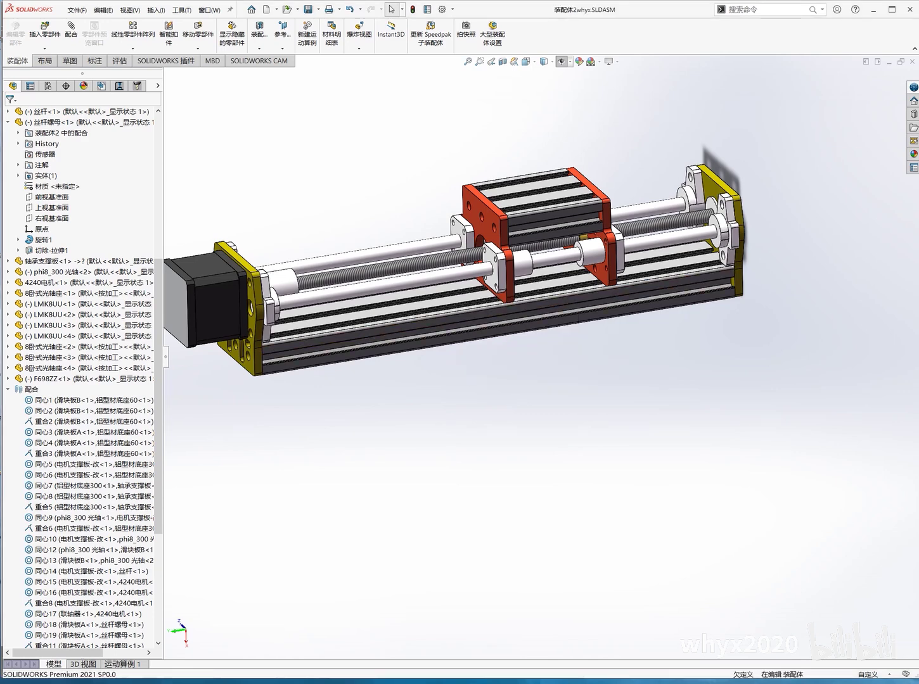
pyautogui.press('f')
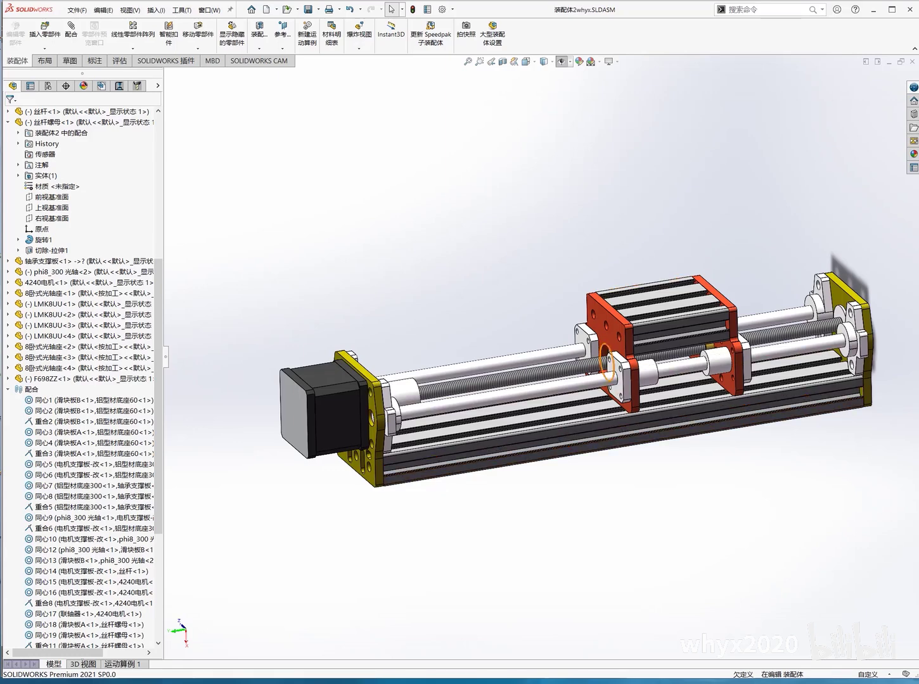
pyautogui.press('Up')
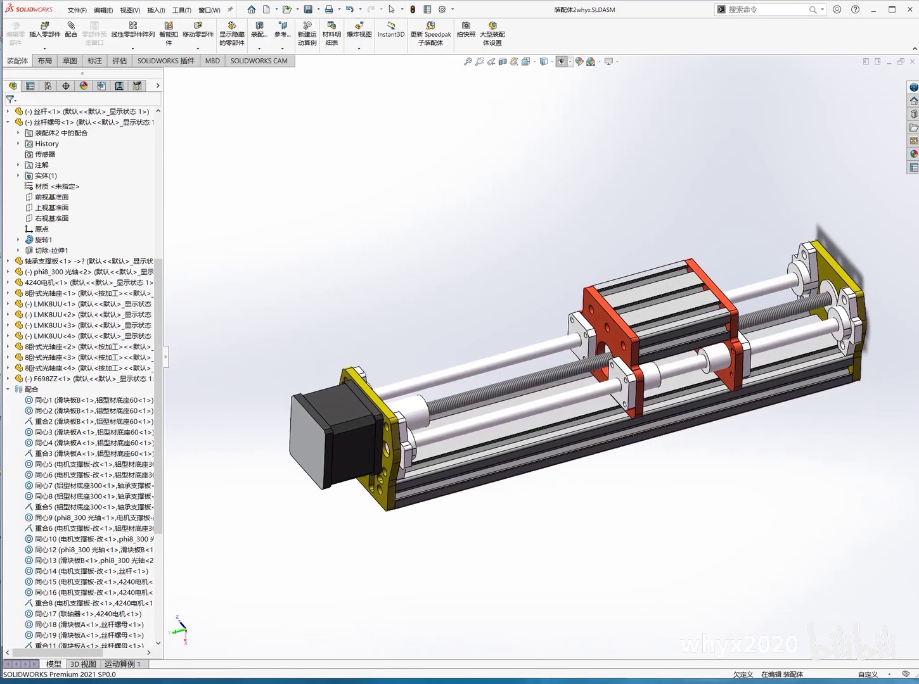
pyautogui.press('Up')
pyautogui.press('Up')
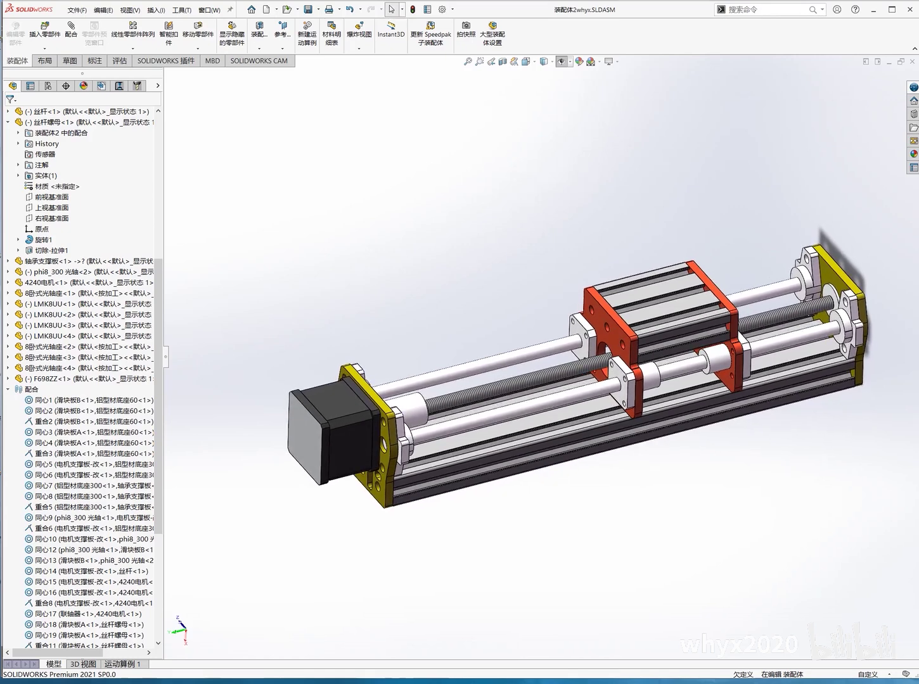